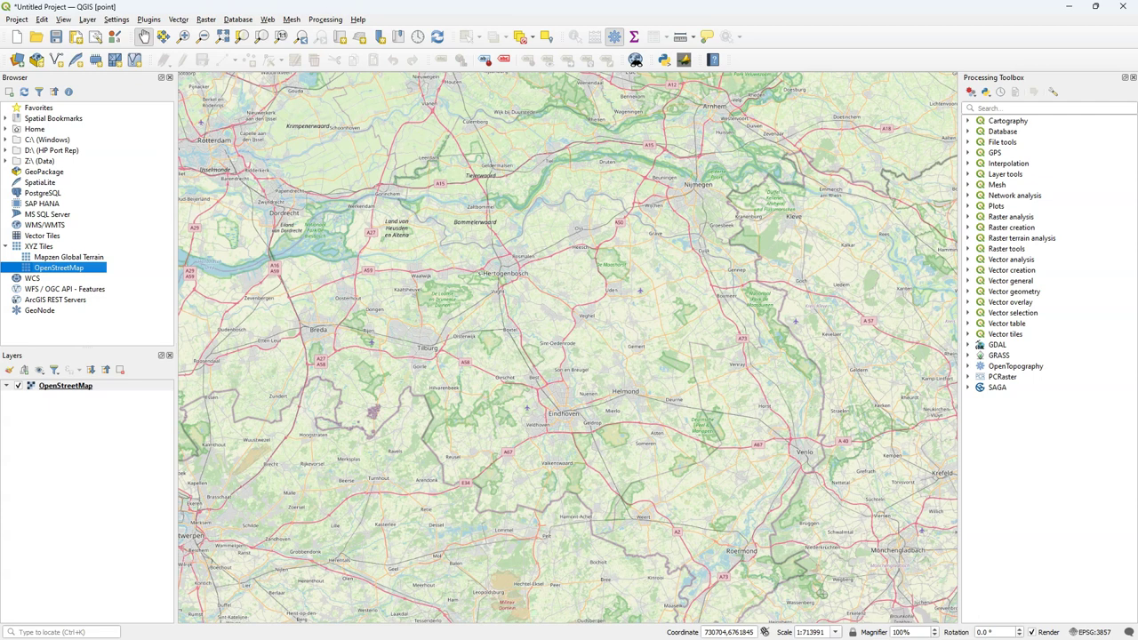
Step: Create a new processing model and maximize its designer window
{"action": "left_click", "coordinate": [972, 93]}
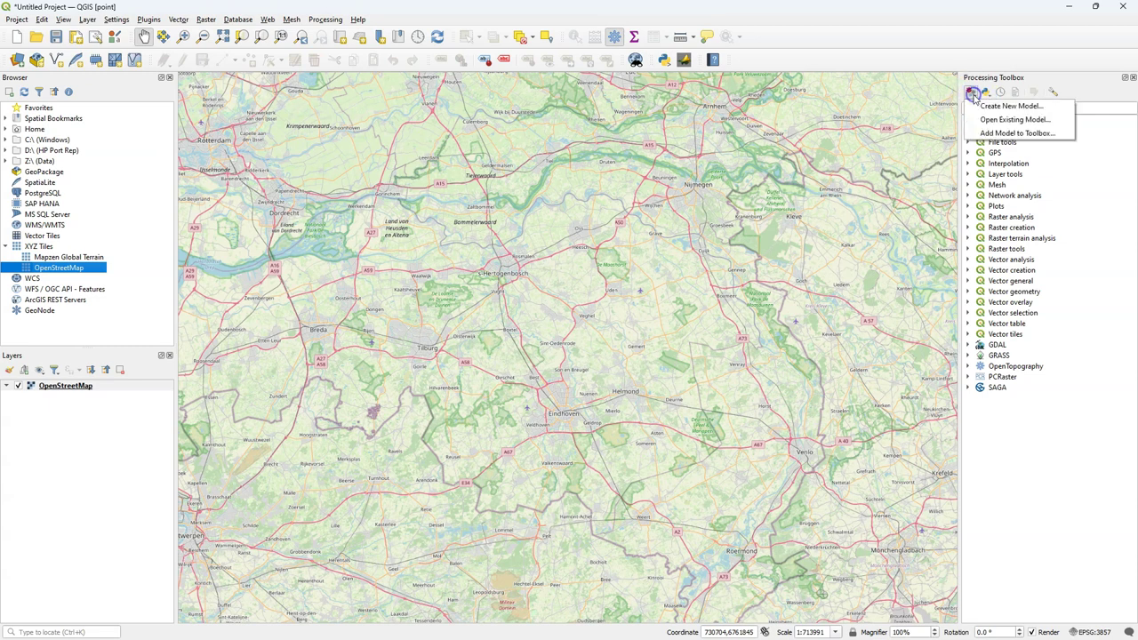
{"action": "left_click", "coordinate": [995, 105]}
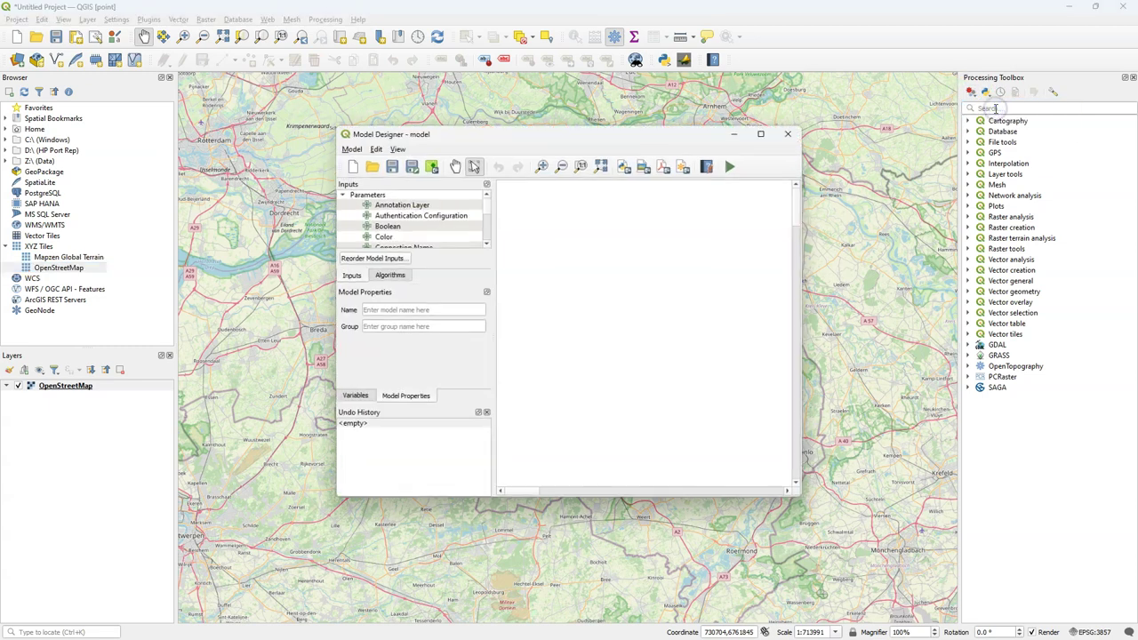
{"action": "left_click", "coordinate": [760, 134]}
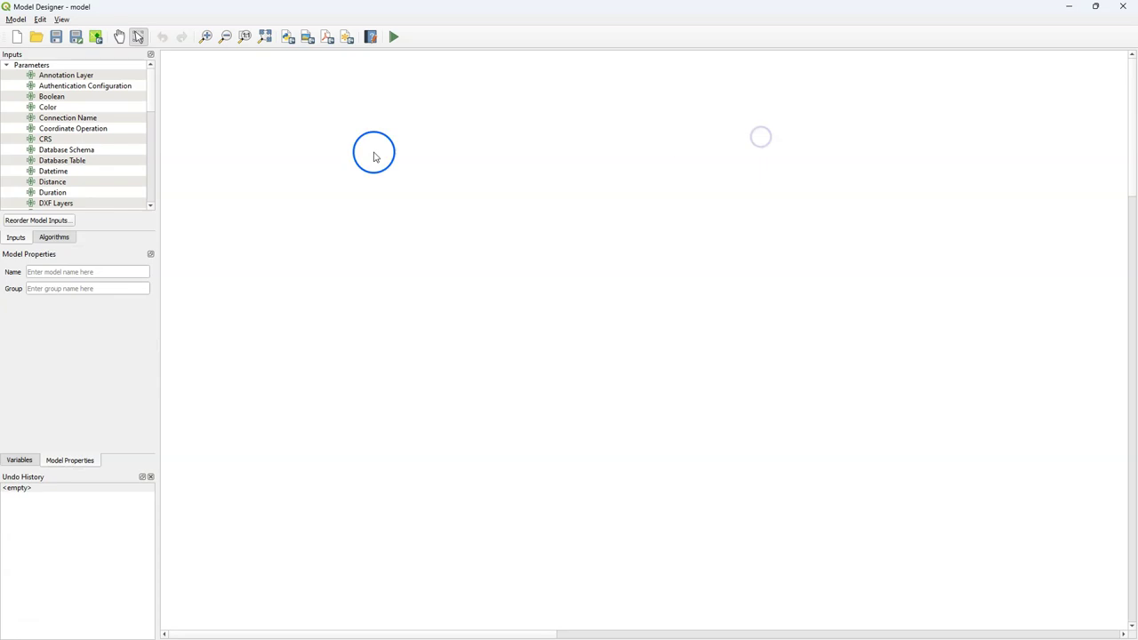
Step: Add a mandatory Point parameter to the model inputs with the description "Point"
{"action": "scroll", "coordinate": [57, 179], "scroll_direction": "down", "scroll_amount": 10}
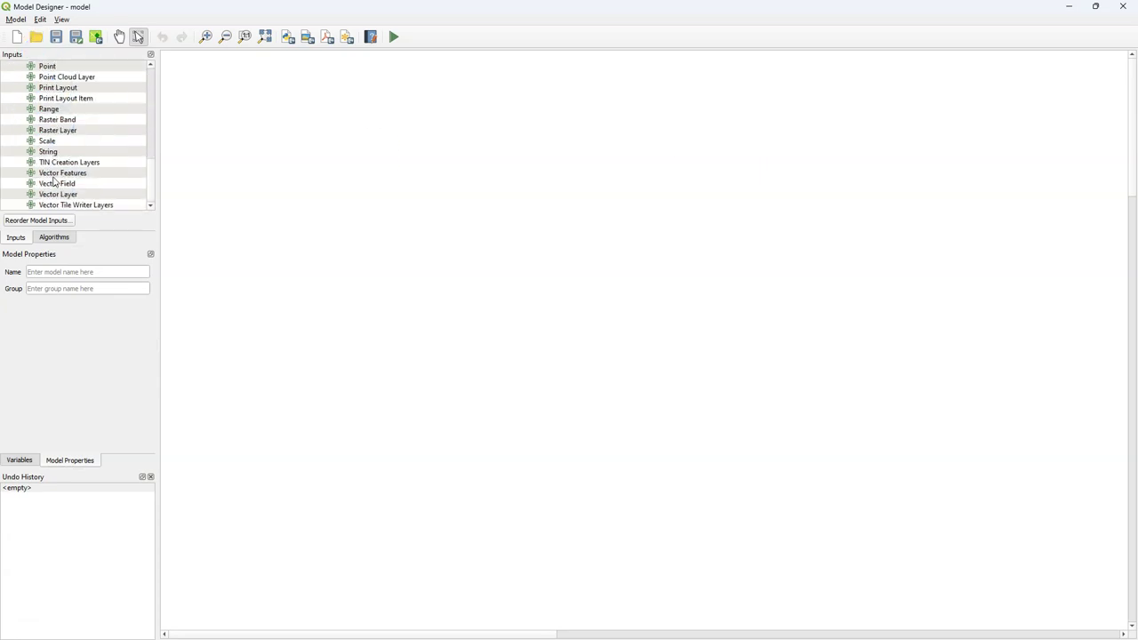
{"action": "left_click_drag", "start_coordinate": [44, 65], "coordinate": [318, 90]}
{"action": "left_click", "coordinate": [558, 272]}
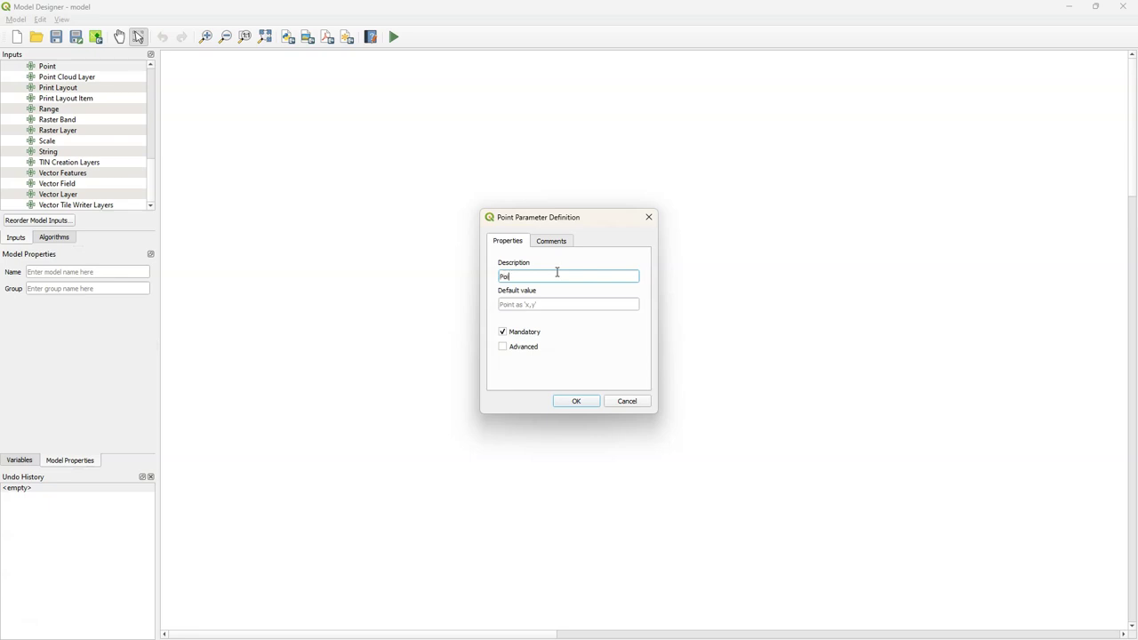
{"action": "left_click", "coordinate": [549, 273]}
{"action": "left_click", "coordinate": [572, 401]}
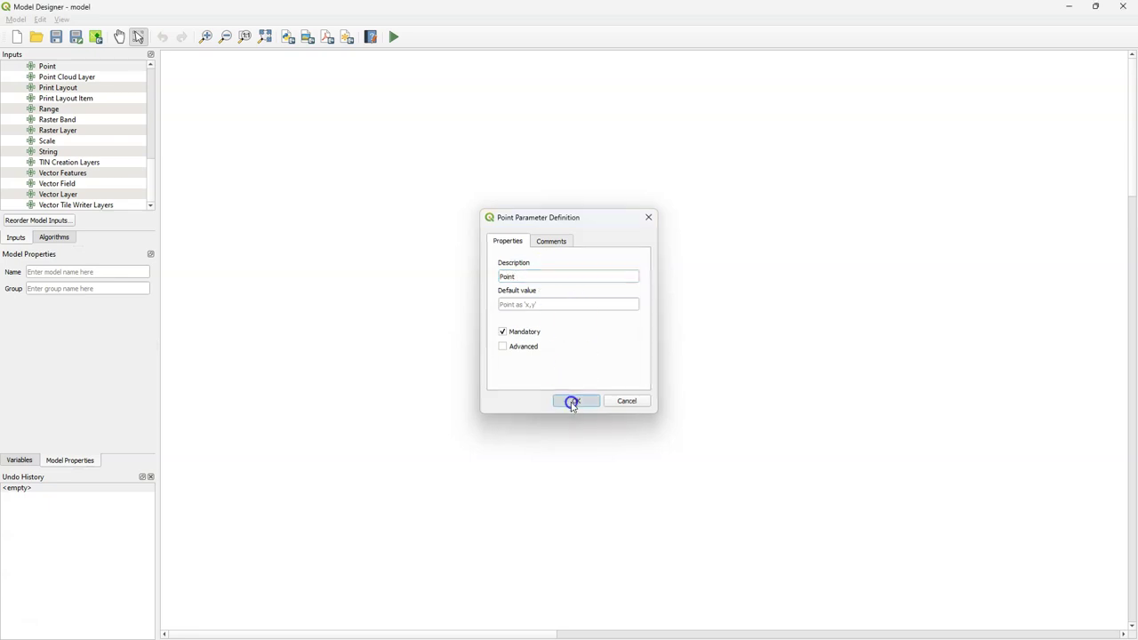
Step: Add the Create layer from point algorithm, using the Point model input and naming its final result "Output point layer"
{"action": "left_click", "coordinate": [56, 238]}
{"action": "left_click", "coordinate": [54, 66]}
{"action": "type", "text": "create layer"}
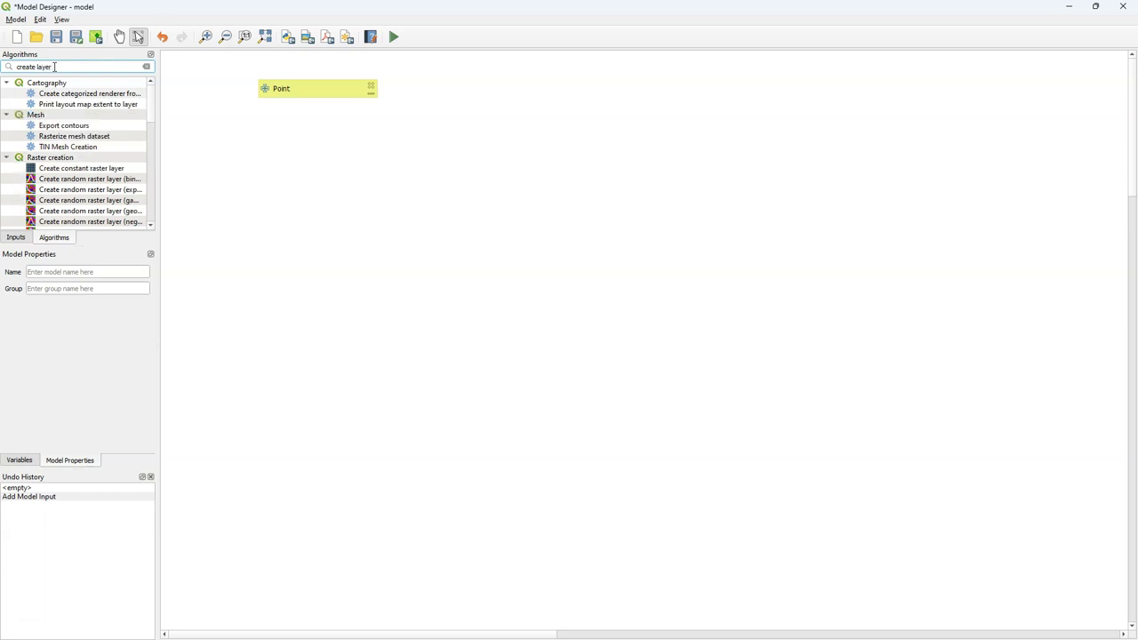
{"action": "type", "text": " fr"}
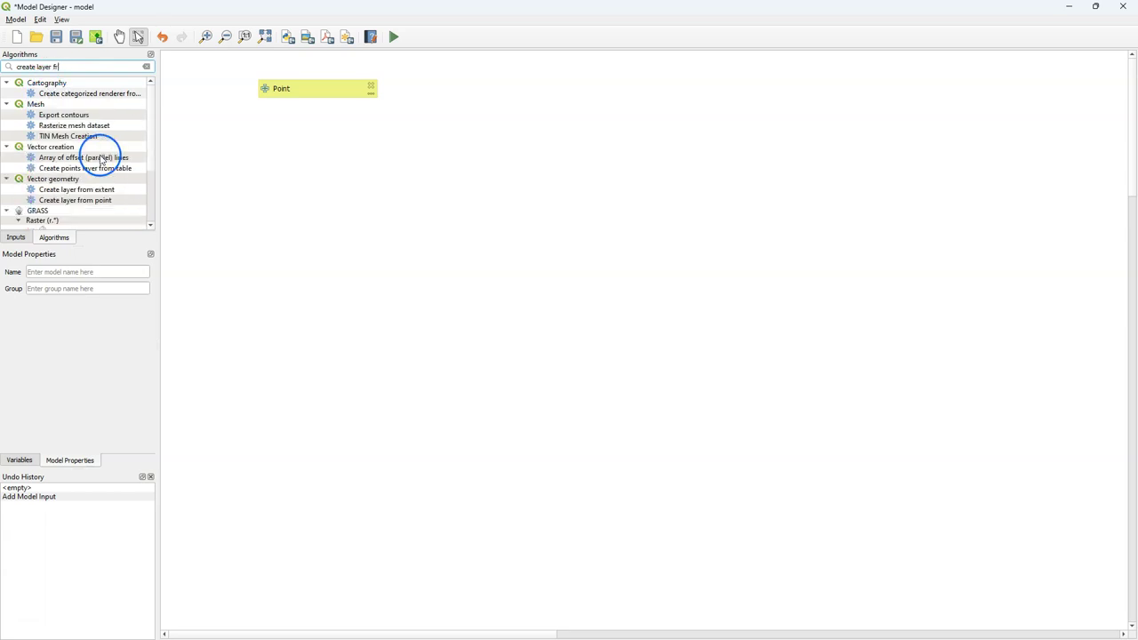
{"action": "double_click", "coordinate": [89, 205]}
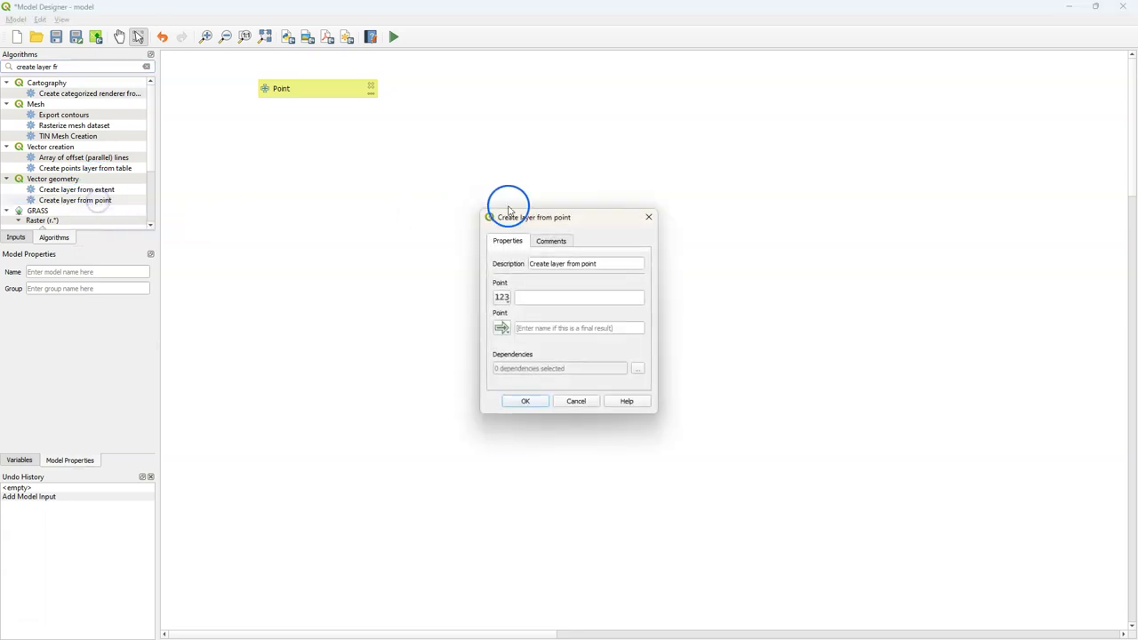
{"action": "left_click", "coordinate": [501, 299]}
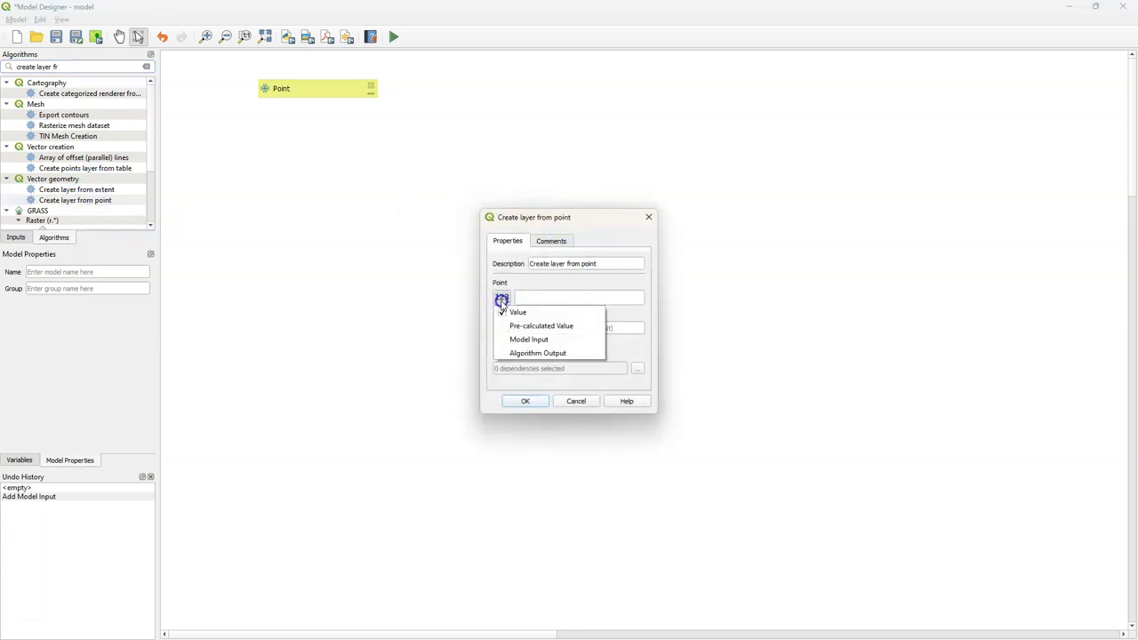
{"action": "left_click", "coordinate": [524, 339]}
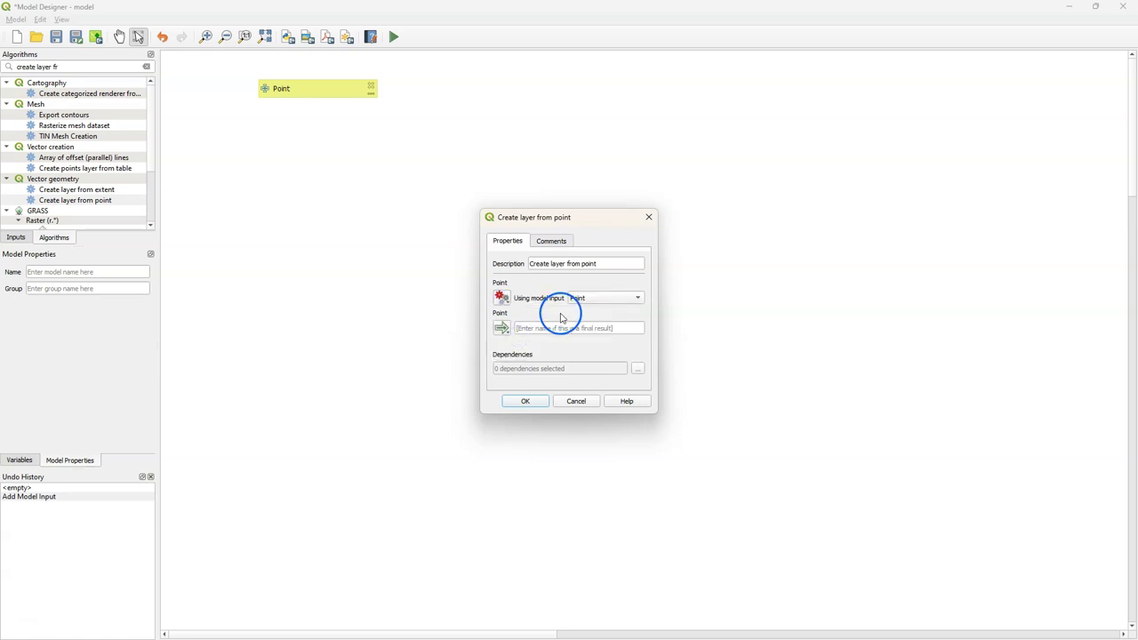
{"action": "left_click", "coordinate": [554, 329]}
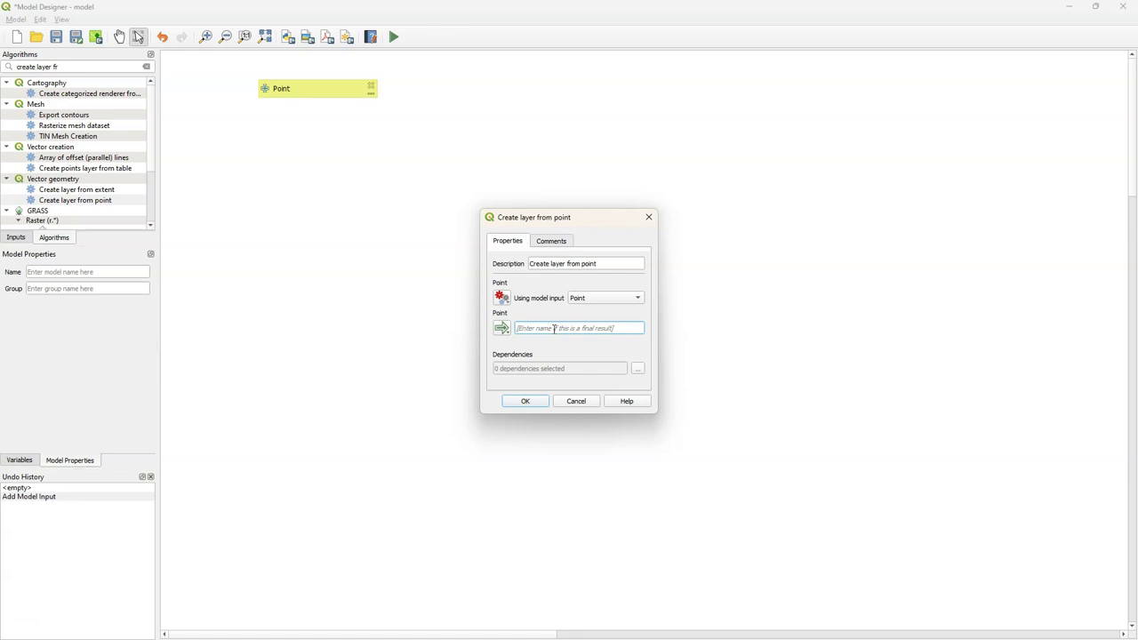
{"action": "type", "text": "Output point layer"}
{"action": "left_click", "coordinate": [525, 401]}
Step: Name the model "point to layer" and assign it to the group "test"
{"action": "left_click", "coordinate": [65, 272]}
{"action": "type", "text": "point to layer"}
{"action": "left_click", "coordinate": [56, 287]}
{"action": "type", "text": "test"}
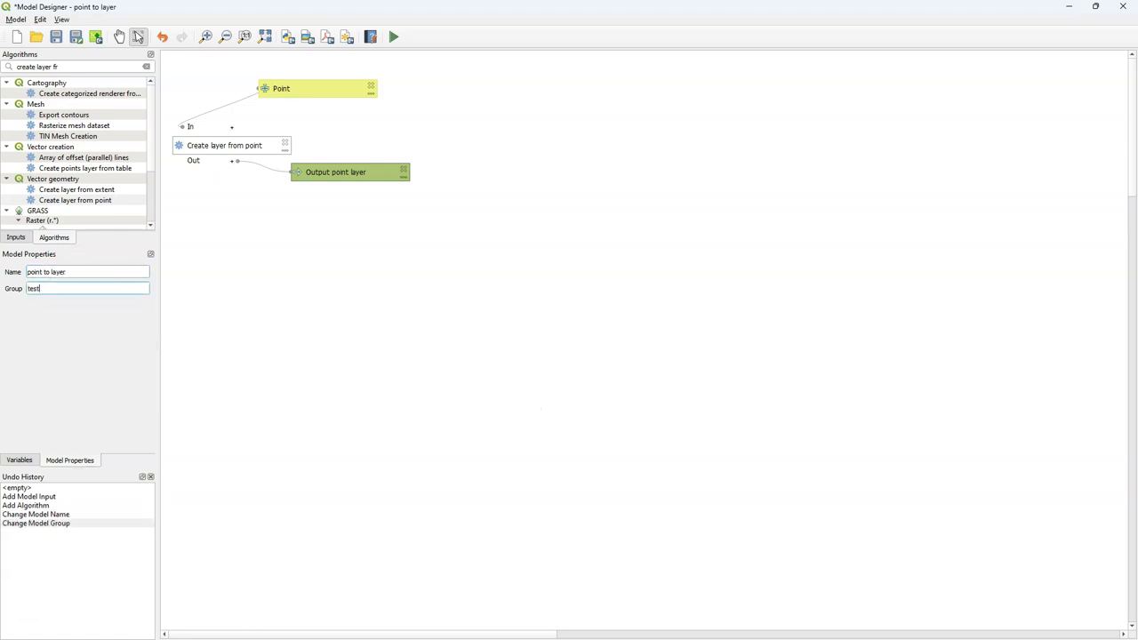
Step: Save the model as point to layer.model3 in the profile's models folder and close the designer
{"action": "left_click", "coordinate": [80, 38]}
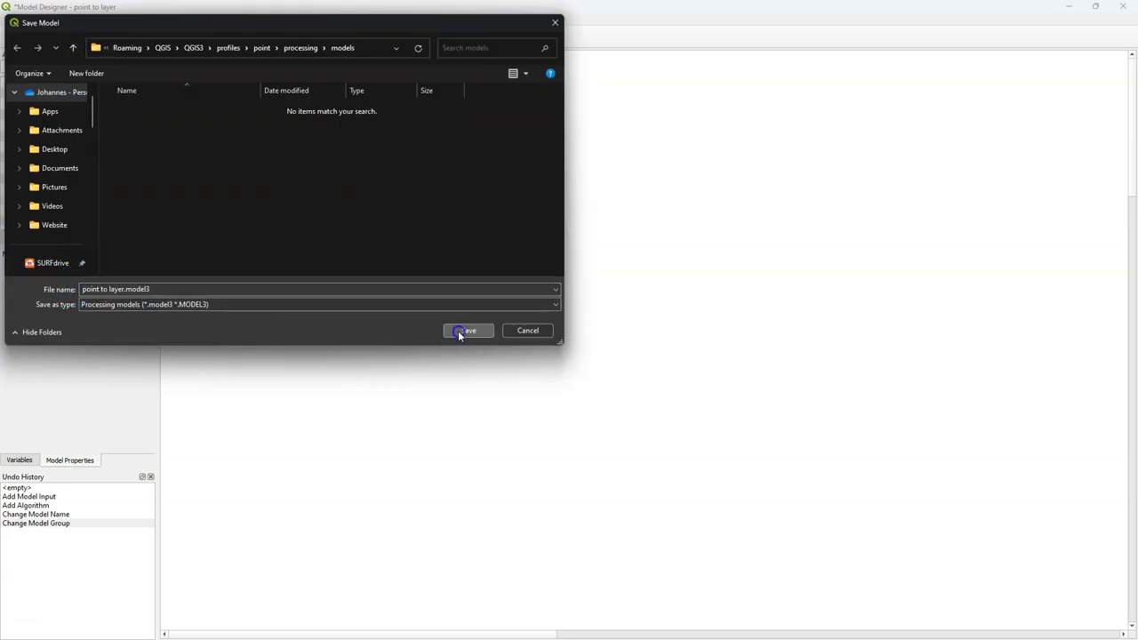
{"action": "left_click", "coordinate": [460, 331]}
{"action": "left_click", "coordinate": [1125, 7]}
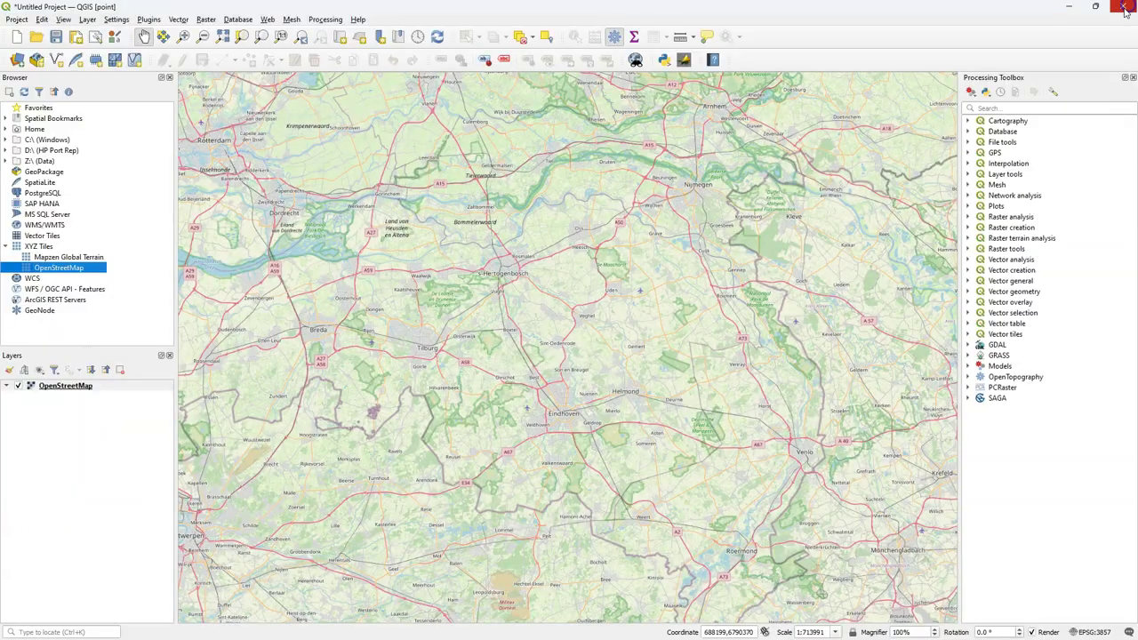
Step: Open the point to layer model from the test group and pick its input point on the map at about 601112, 6758823
{"action": "left_click", "coordinate": [969, 365]}
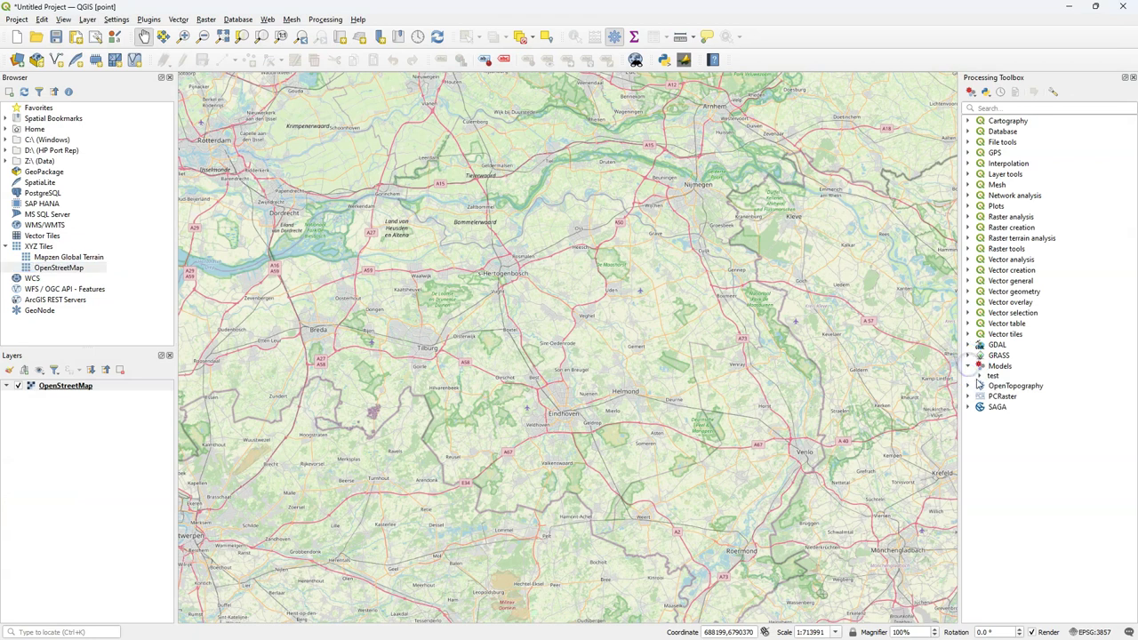
{"action": "left_click", "coordinate": [979, 376]}
{"action": "left_click", "coordinate": [1036, 386]}
{"action": "double_click", "coordinate": [1036, 386]}
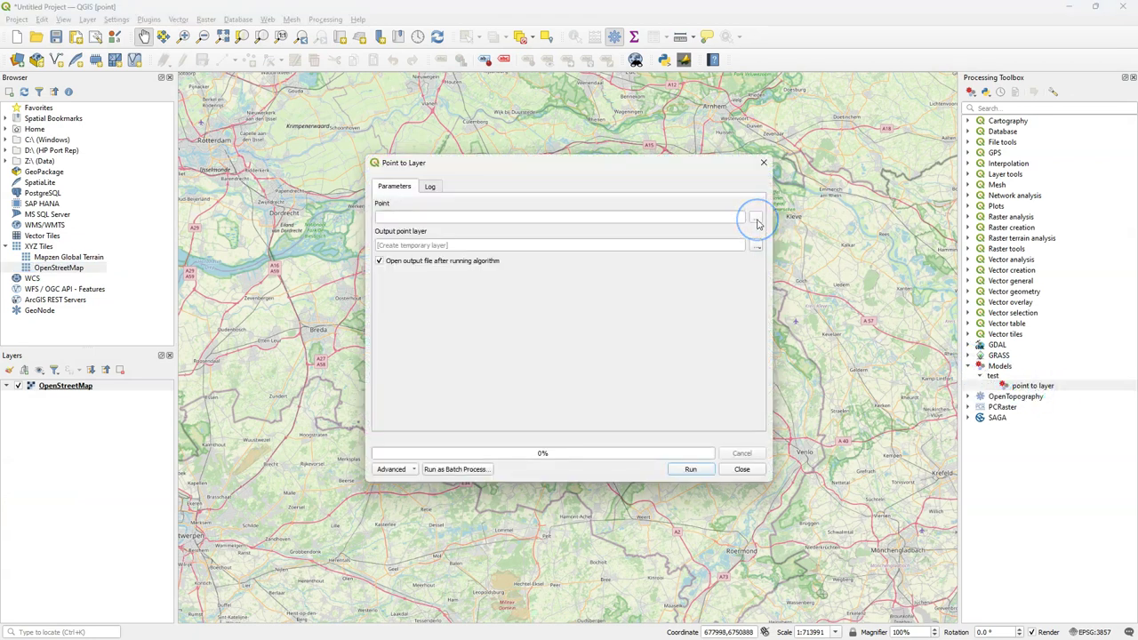
{"action": "left_click", "coordinate": [756, 221]}
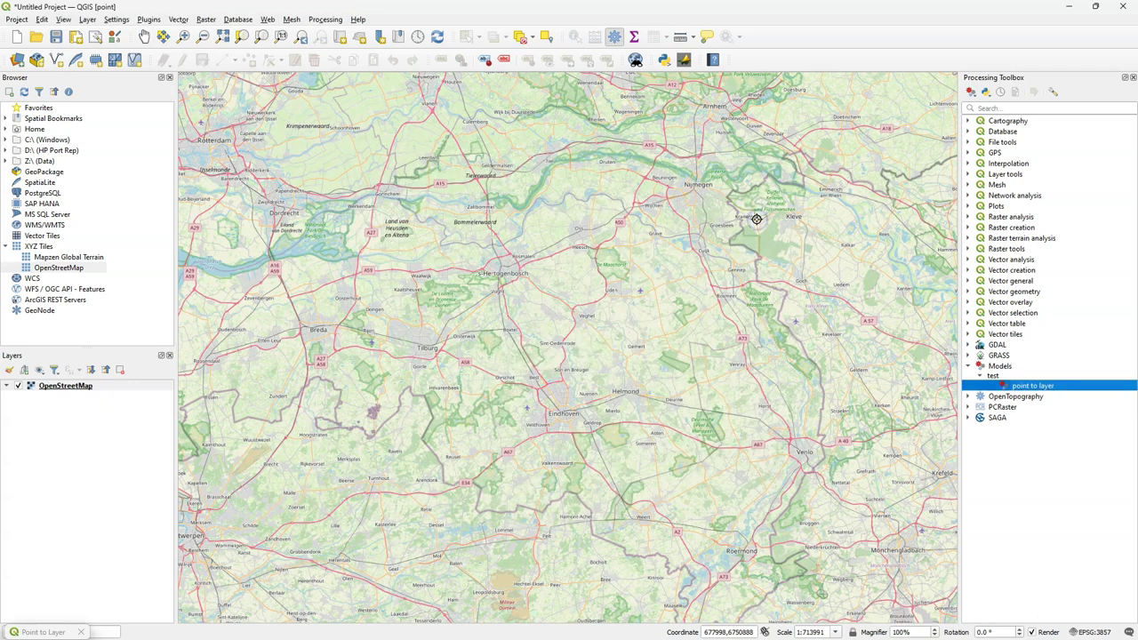
{"action": "left_click", "coordinate": [536, 227]}
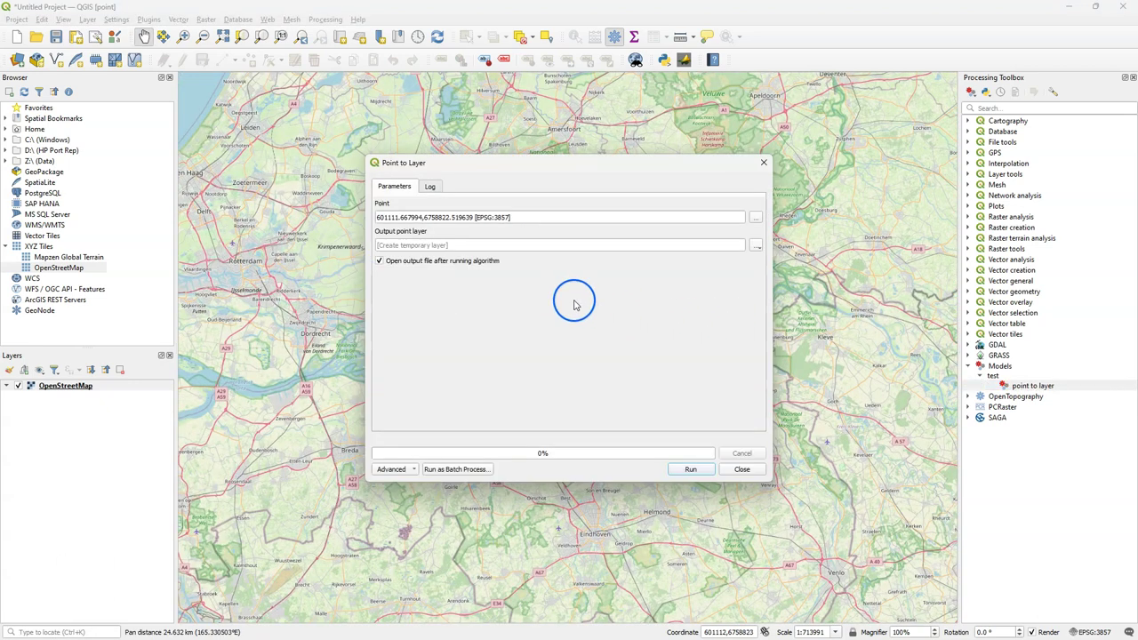
Step: Set the output point layer to a GeoPackage file named "test" in the outputs folder, and run the model
{"action": "left_click", "coordinate": [755, 246]}
{"action": "left_click", "coordinate": [771, 271]}
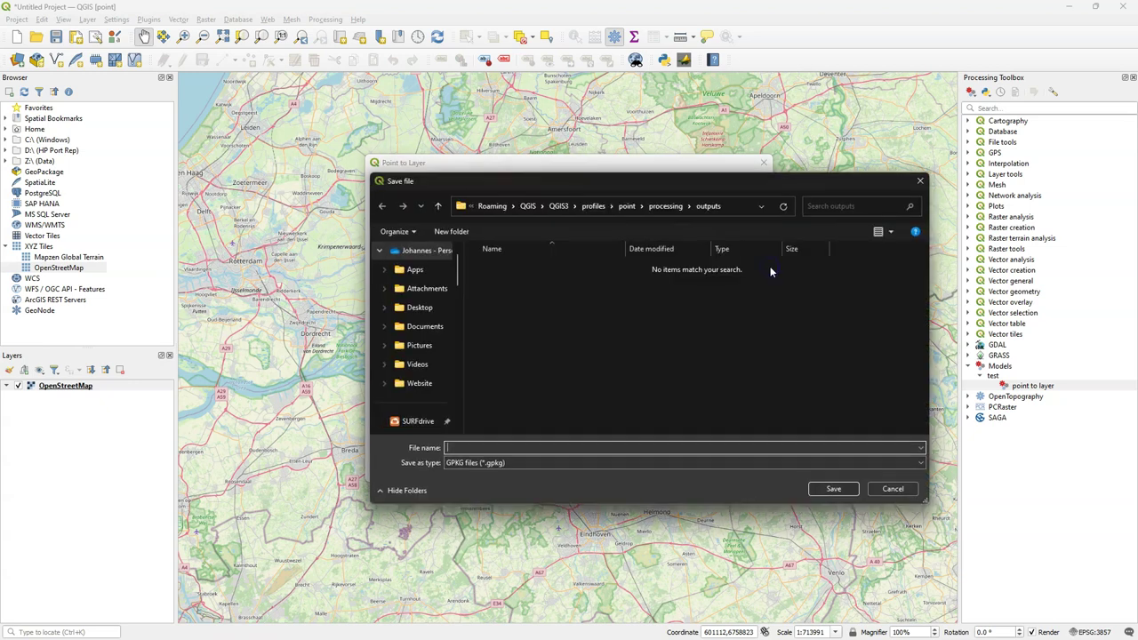
{"action": "left_click", "coordinate": [602, 464]}
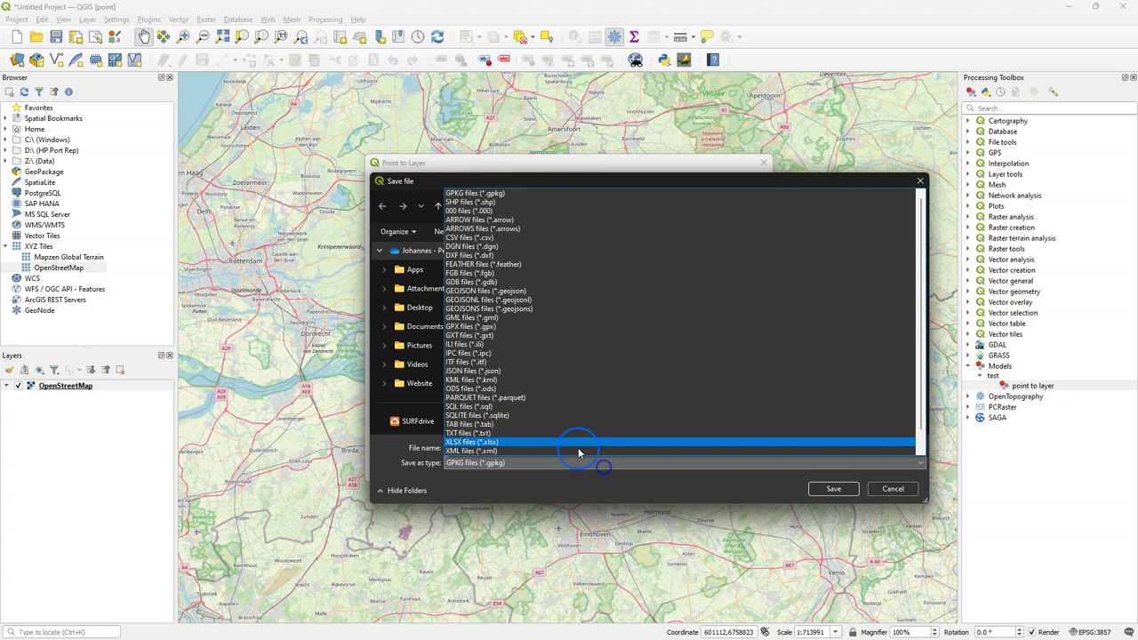
{"action": "left_click", "coordinate": [480, 194]}
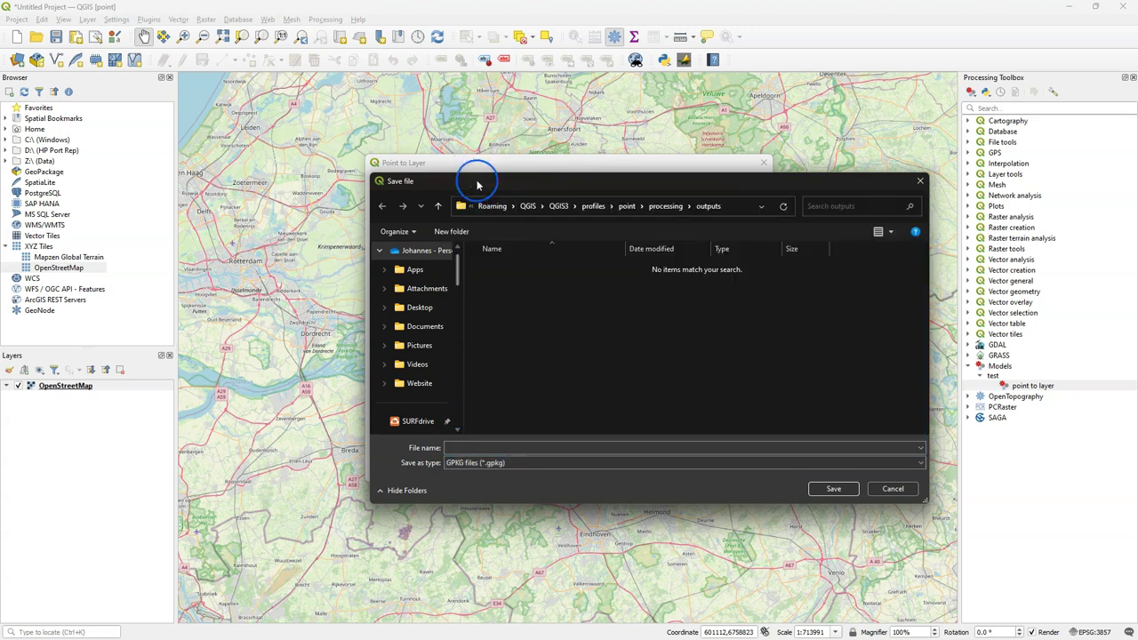
{"action": "left_click", "coordinate": [498, 447]}
{"action": "type", "text": "test"}
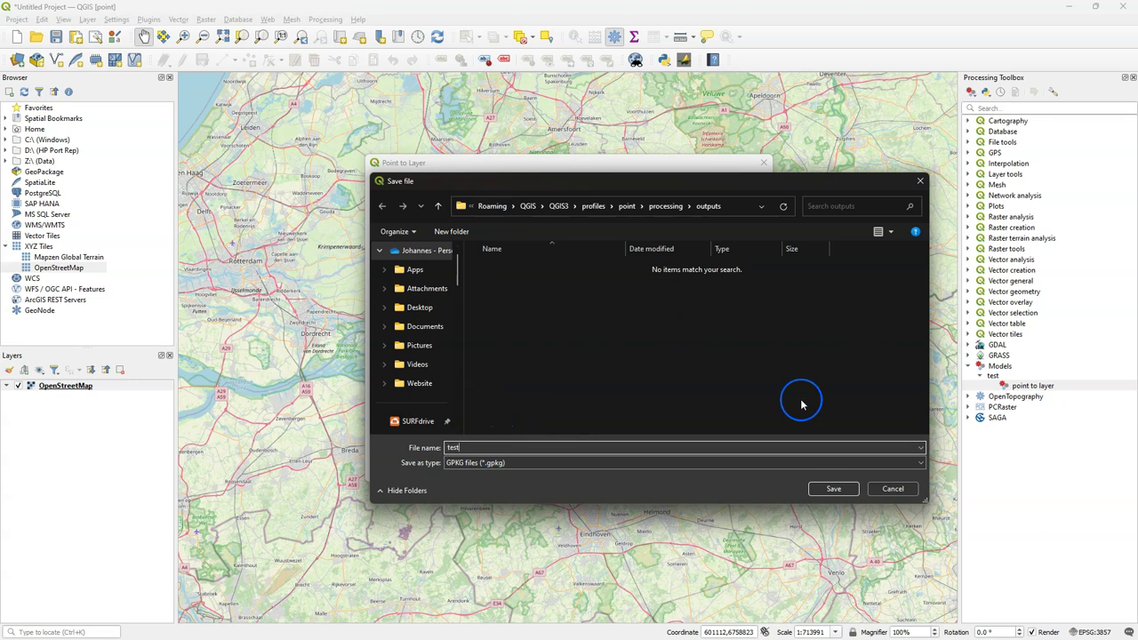
{"action": "left_click", "coordinate": [833, 489]}
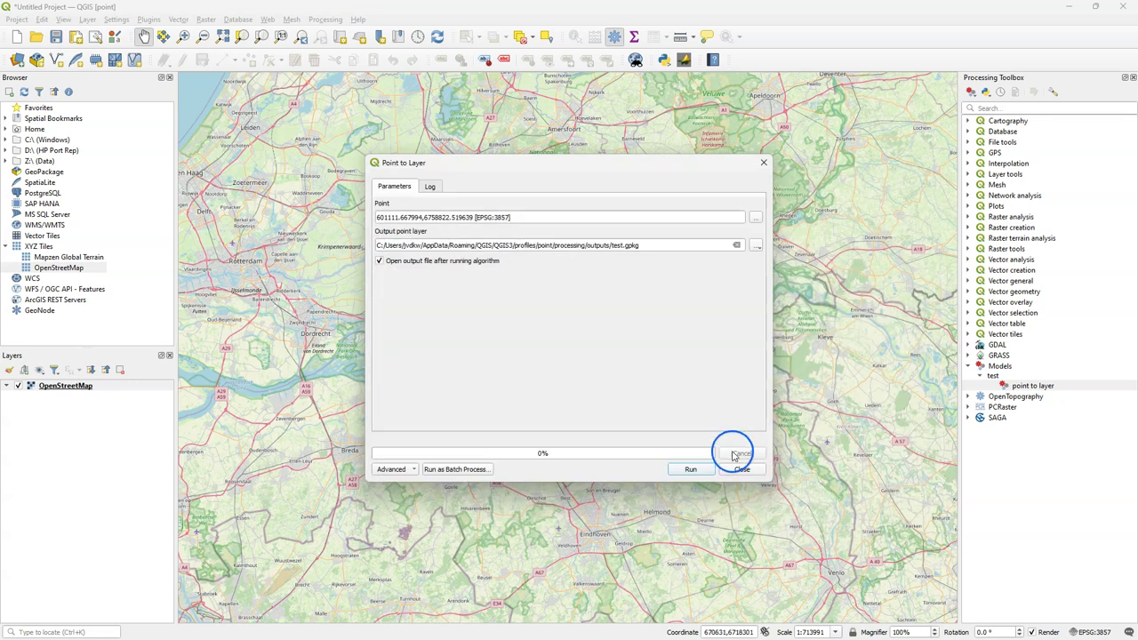
{"action": "left_click", "coordinate": [690, 468]}
{"action": "left_click", "coordinate": [742, 469]}
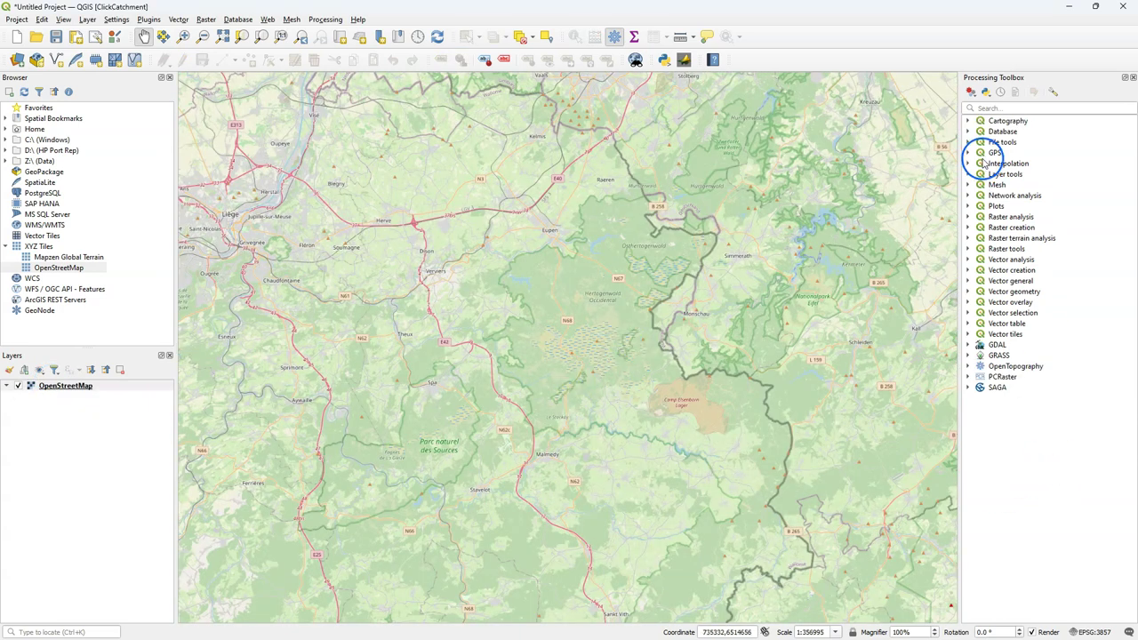
Step: Create a new model named "Stream and Catchment Delineation" in the group "Hydrology"
{"action": "left_click", "coordinate": [972, 93]}
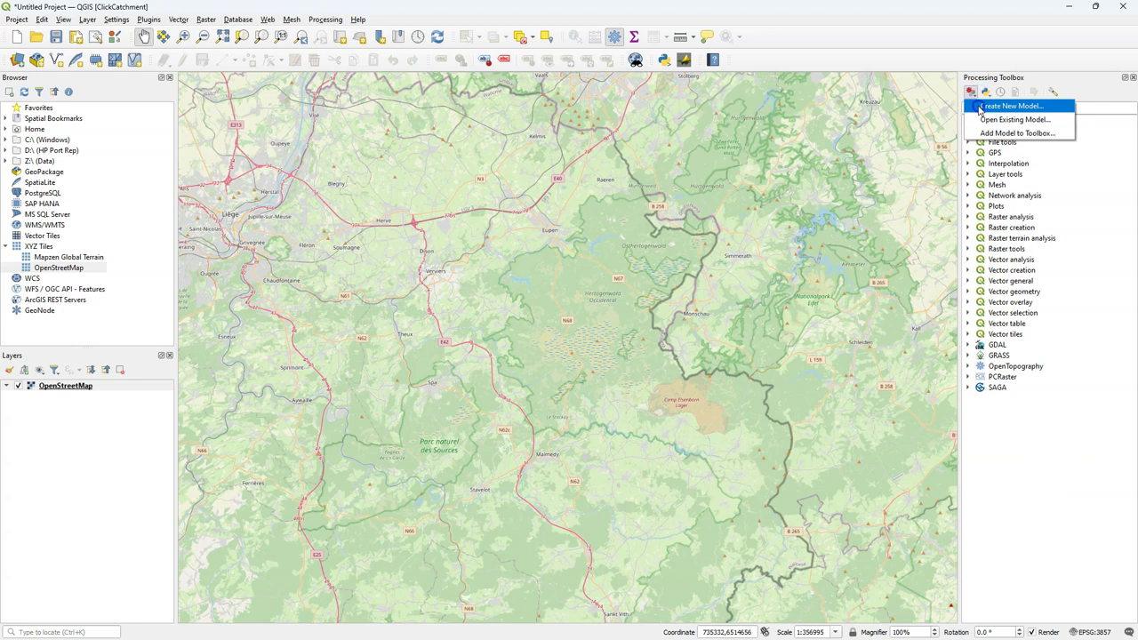
{"action": "left_click", "coordinate": [978, 106]}
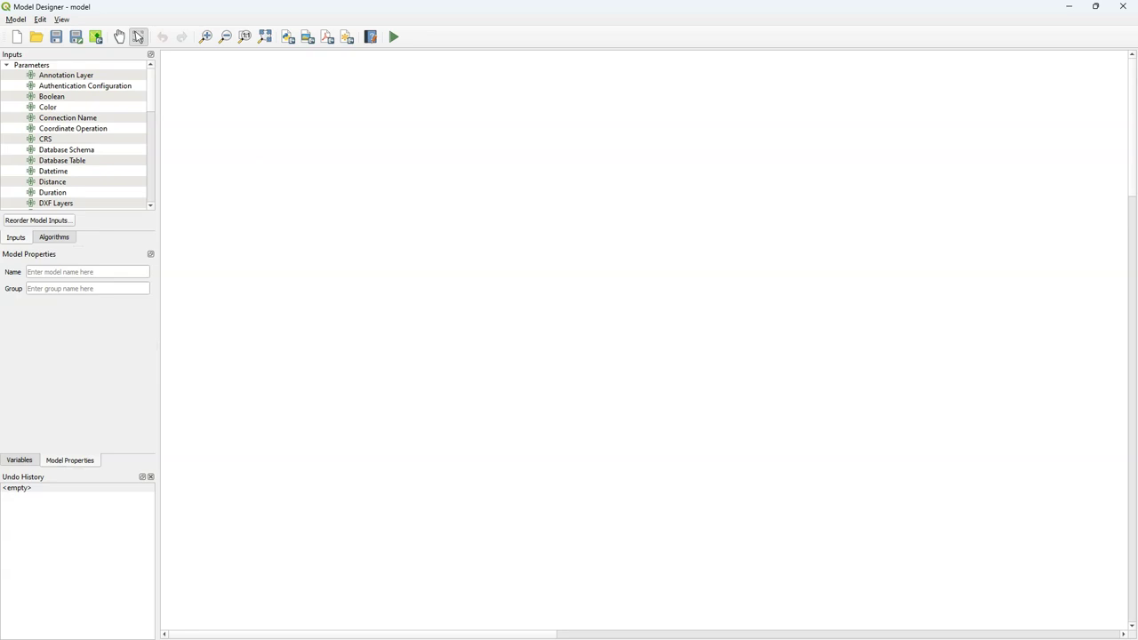
{"action": "left_click", "coordinate": [978, 107]}
{"action": "left_click", "coordinate": [116, 271]}
{"action": "type", "text": "Stream and"}
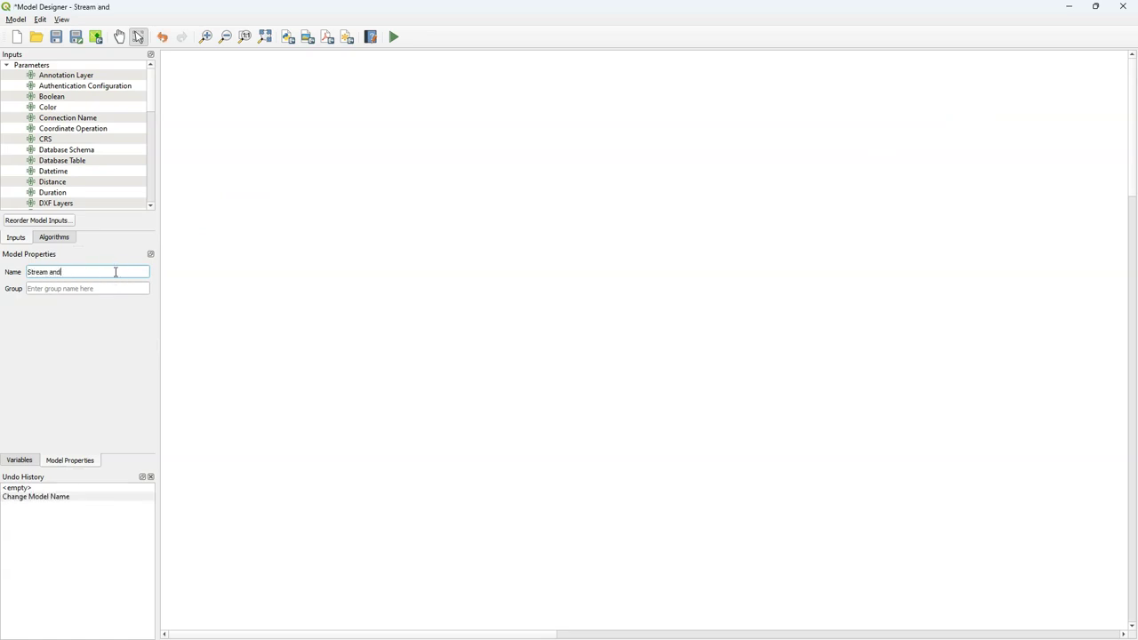
{"action": "type", "text": " Catchment Delineation"}
{"action": "left_click", "coordinate": [108, 285]}
{"action": "type", "text": "Hydrology"}
Step: Add a mandatory Extent parameter to the model inputs with the description "Study area extent"
{"action": "left_click", "coordinate": [150, 97]}
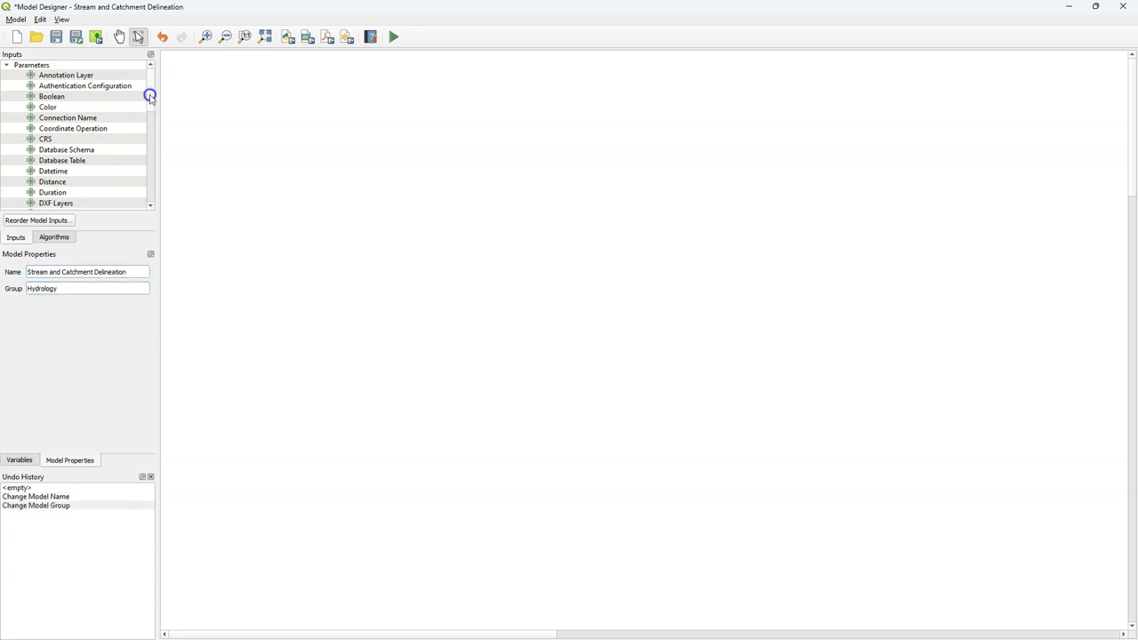
{"action": "left_click_drag", "start_coordinate": [151, 97], "coordinate": [150, 109]}
{"action": "left_click_drag", "start_coordinate": [61, 183], "coordinate": [50, 197]}
{"action": "double_click", "coordinate": [50, 197]}
{"action": "left_click", "coordinate": [504, 275]}
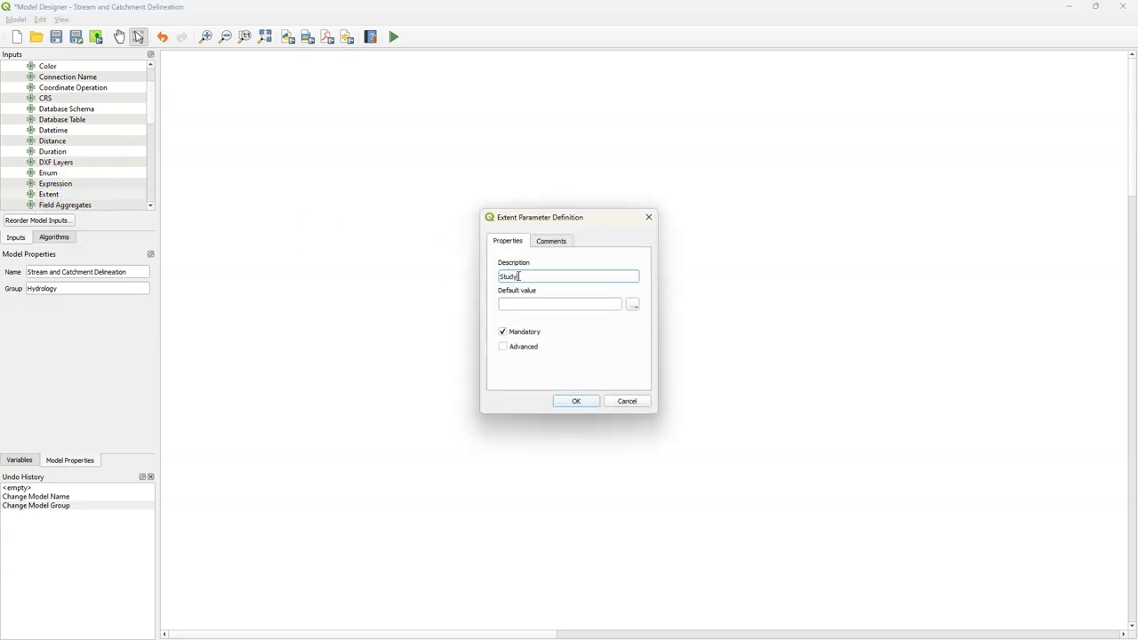
{"action": "type", "text": "Study area extent"}
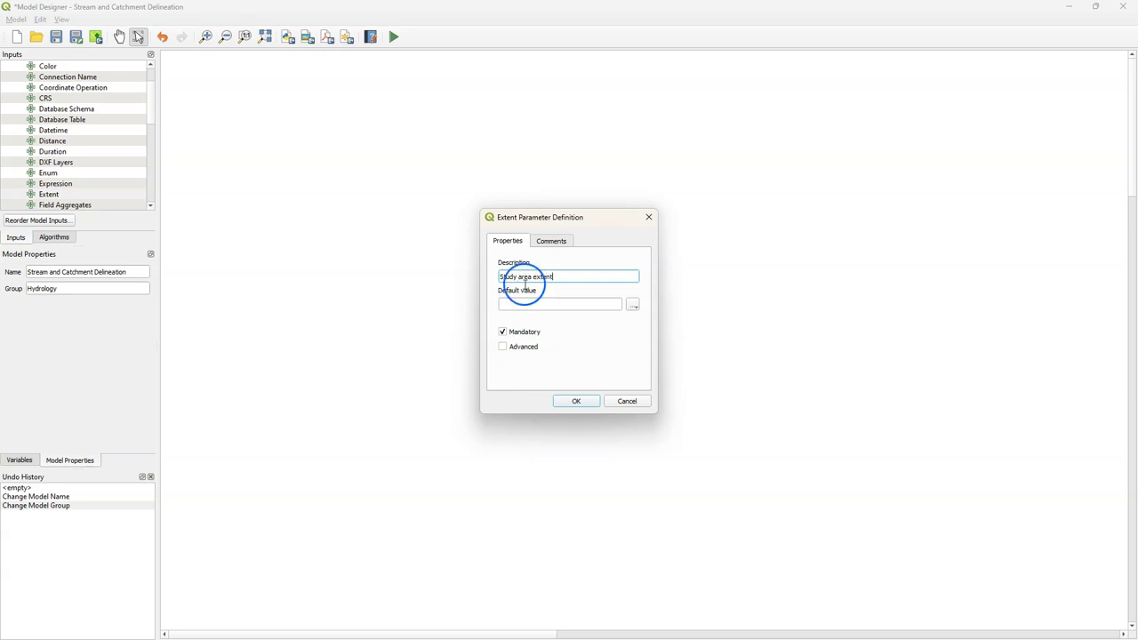
{"action": "left_click", "coordinate": [571, 400]}
Step: Add a mandatory String parameter to the model inputs with the description "OpenTopography API Key"
{"action": "scroll", "coordinate": [62, 169], "scroll_direction": "down", "scroll_amount": 7}
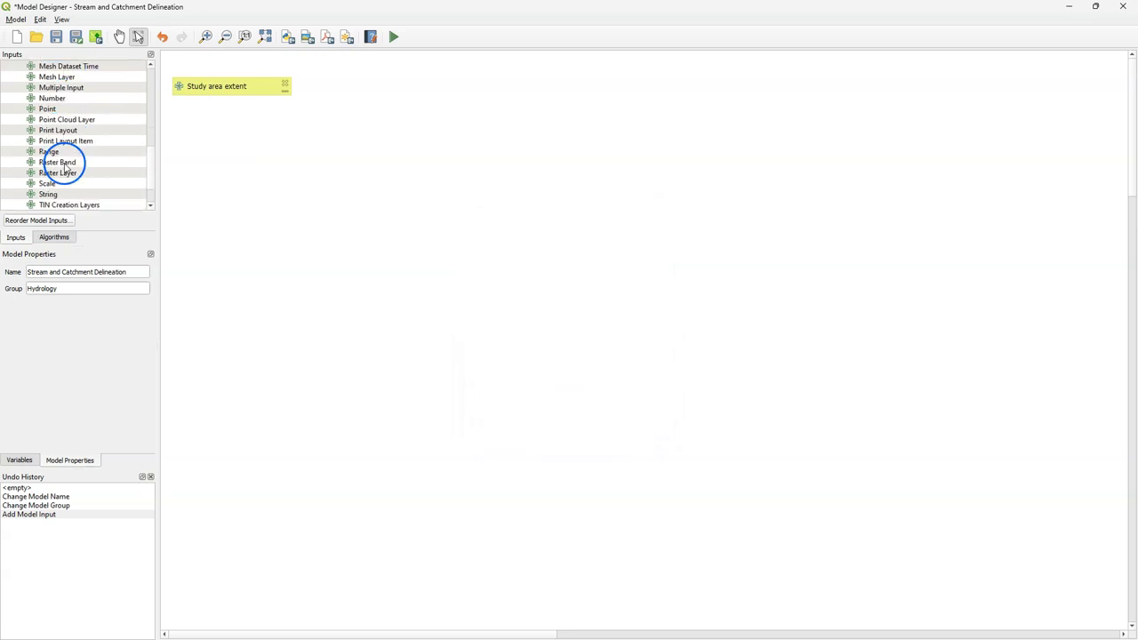
{"action": "double_click", "coordinate": [50, 194]}
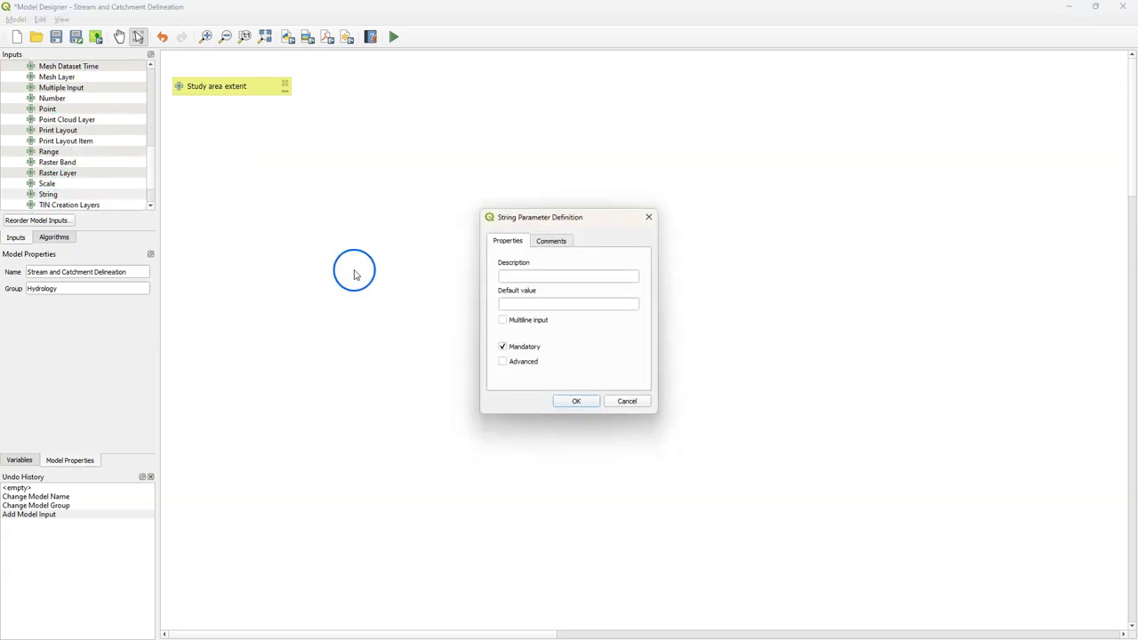
{"action": "left_click", "coordinate": [545, 275]}
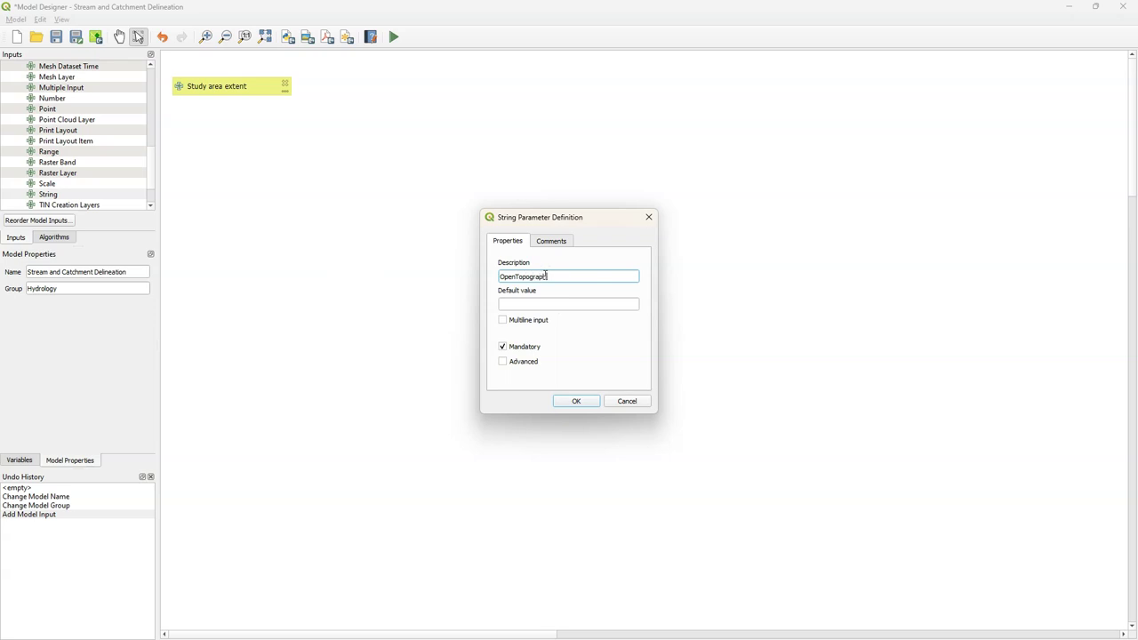
{"action": "type", "text": "OpenTopography API Key"}
{"action": "left_click", "coordinate": [575, 401]}
Step: Add the OpenTopography DEM Downloader algorithm to the model with SRTM 30m as the DEM to download
{"action": "left_click", "coordinate": [53, 236]}
{"action": "left_click", "coordinate": [54, 66]}
{"action": "type", "text": "opentop"}
{"action": "left_click_drag", "start_coordinate": [101, 113], "coordinate": [100, 107]}
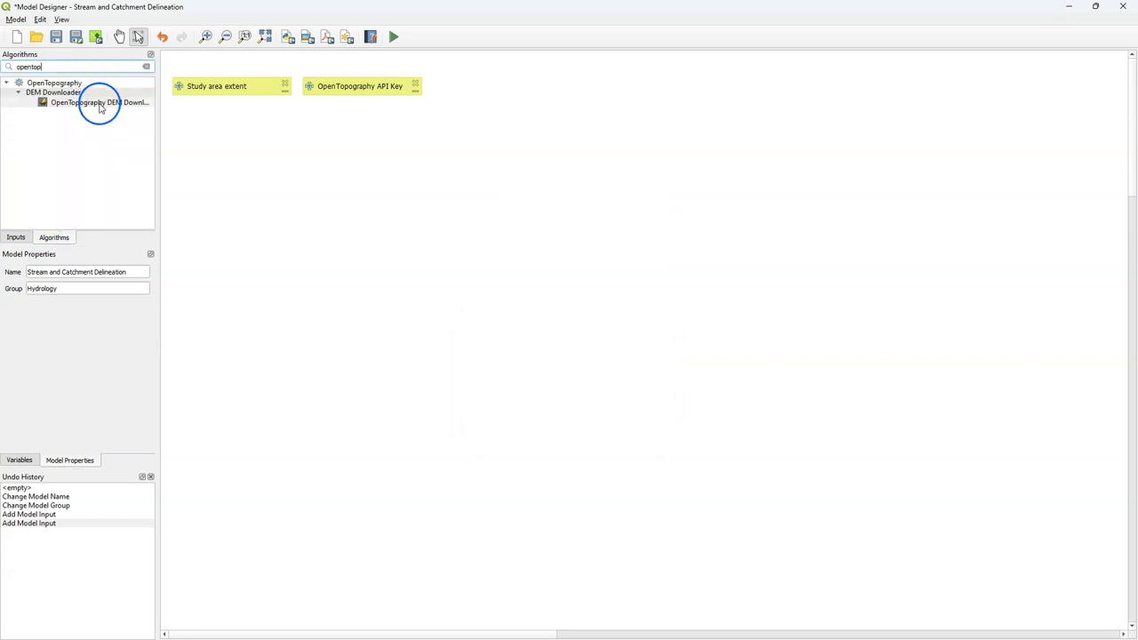
{"action": "double_click", "coordinate": [100, 106]}
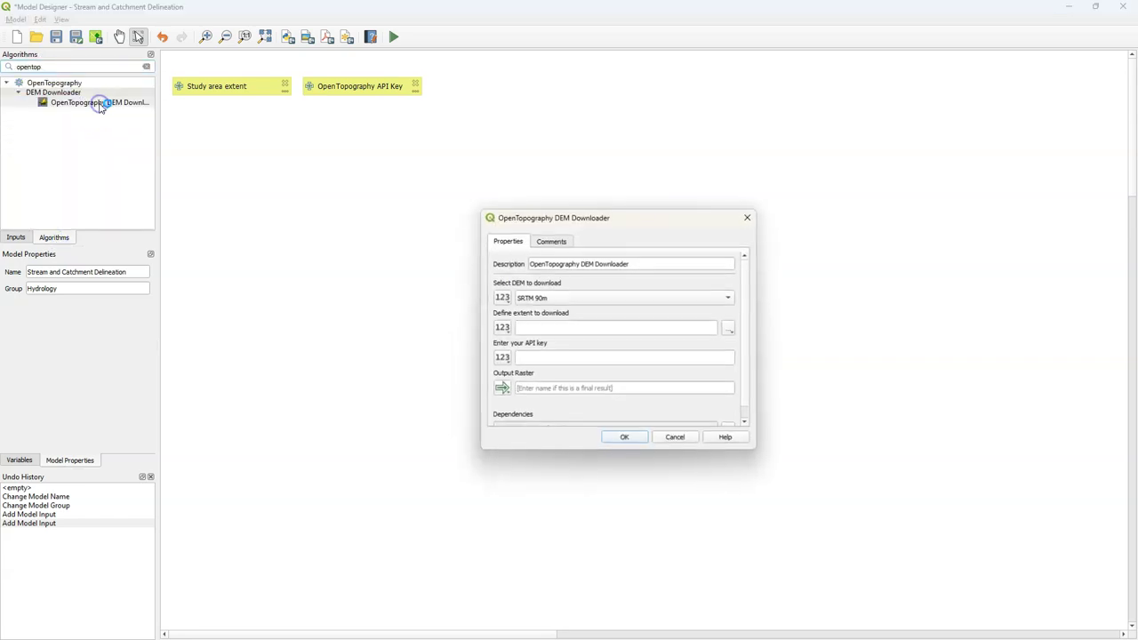
{"action": "left_click", "coordinate": [561, 299]}
{"action": "left_click", "coordinate": [562, 306]}
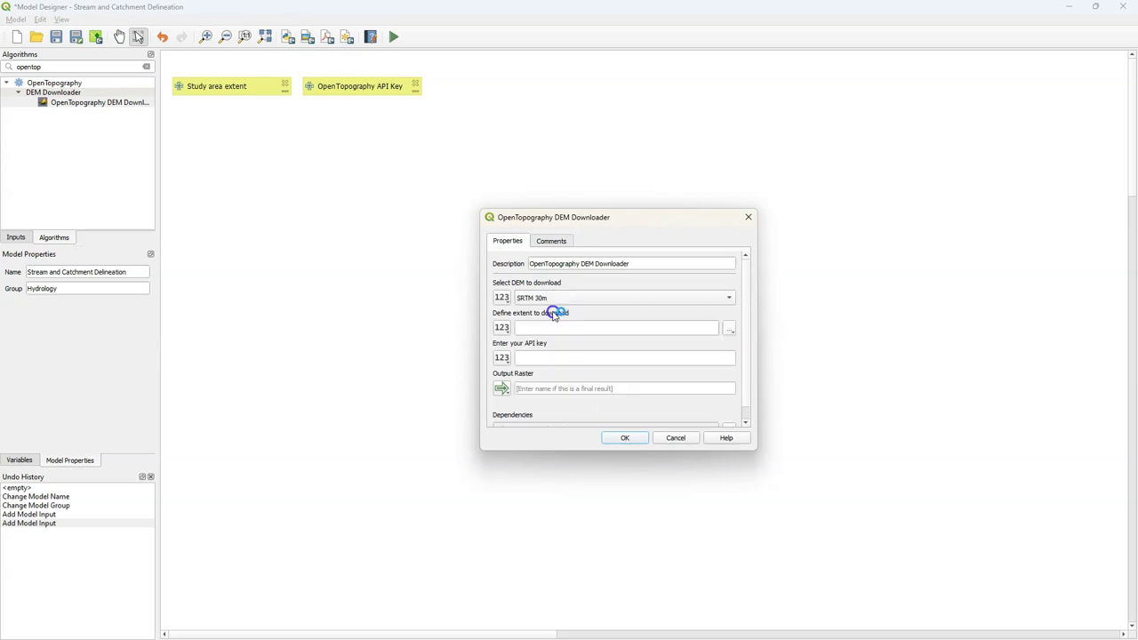
Step: Link the downloader's extent to the "Study area extent" model input and its API key to "OpenTopography API Key", and confirm the algorithm
{"action": "left_click", "coordinate": [501, 327]}
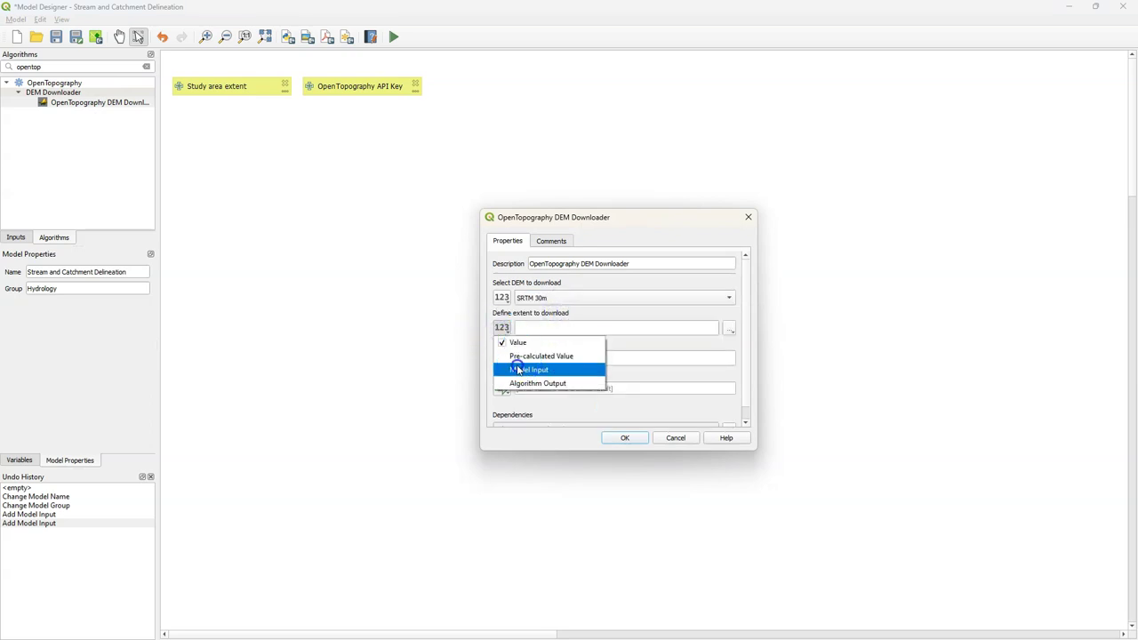
{"action": "left_click", "coordinate": [517, 368]}
{"action": "left_click", "coordinate": [584, 328]}
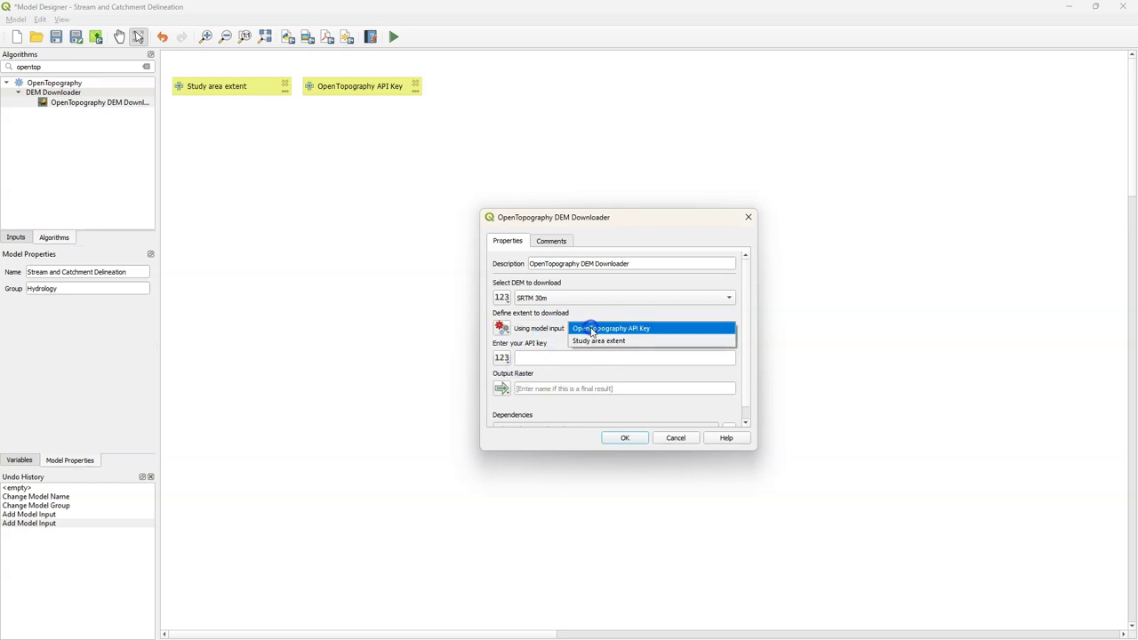
{"action": "left_click", "coordinate": [592, 342]}
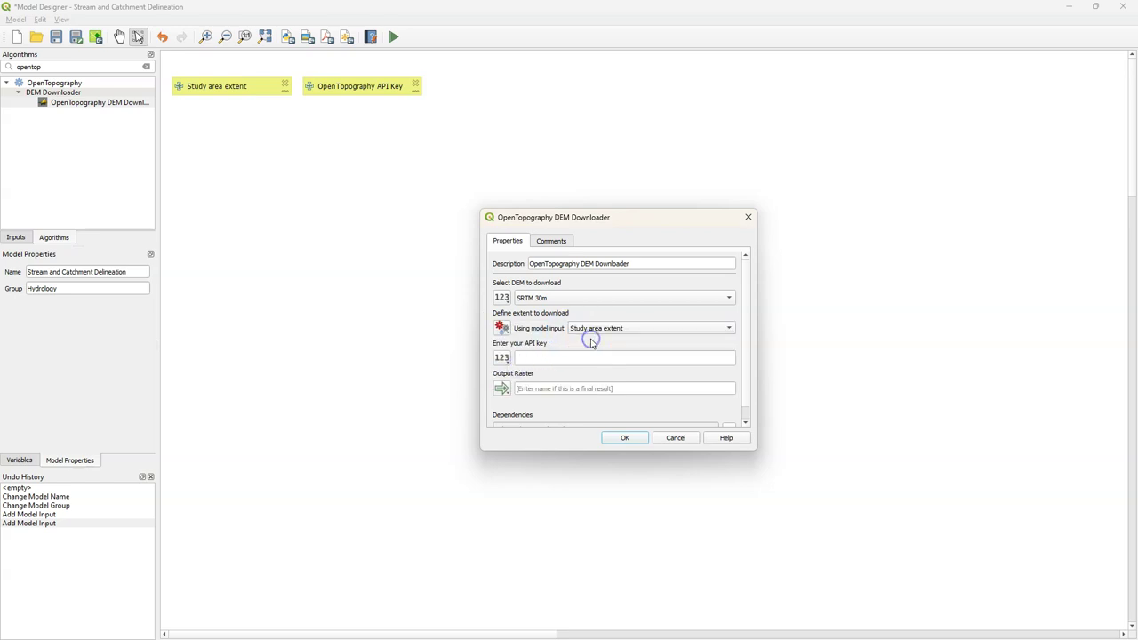
{"action": "left_click", "coordinate": [501, 357]}
{"action": "left_click", "coordinate": [529, 399]}
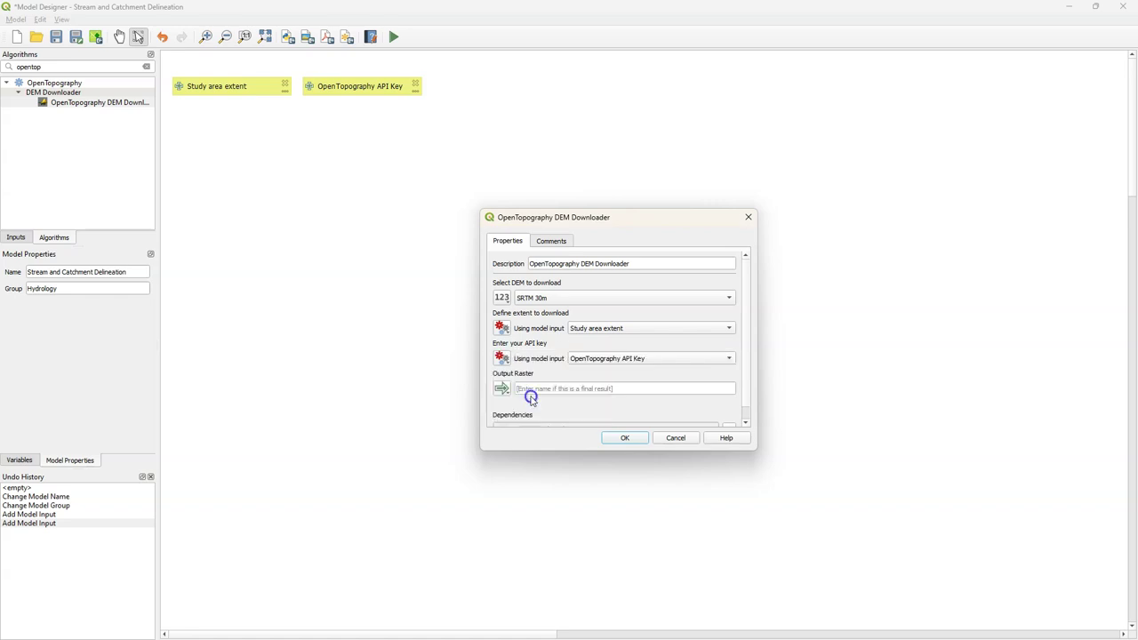
{"action": "left_click_drag", "start_coordinate": [592, 450], "coordinate": [599, 490]}
{"action": "left_click", "coordinate": [628, 477]}
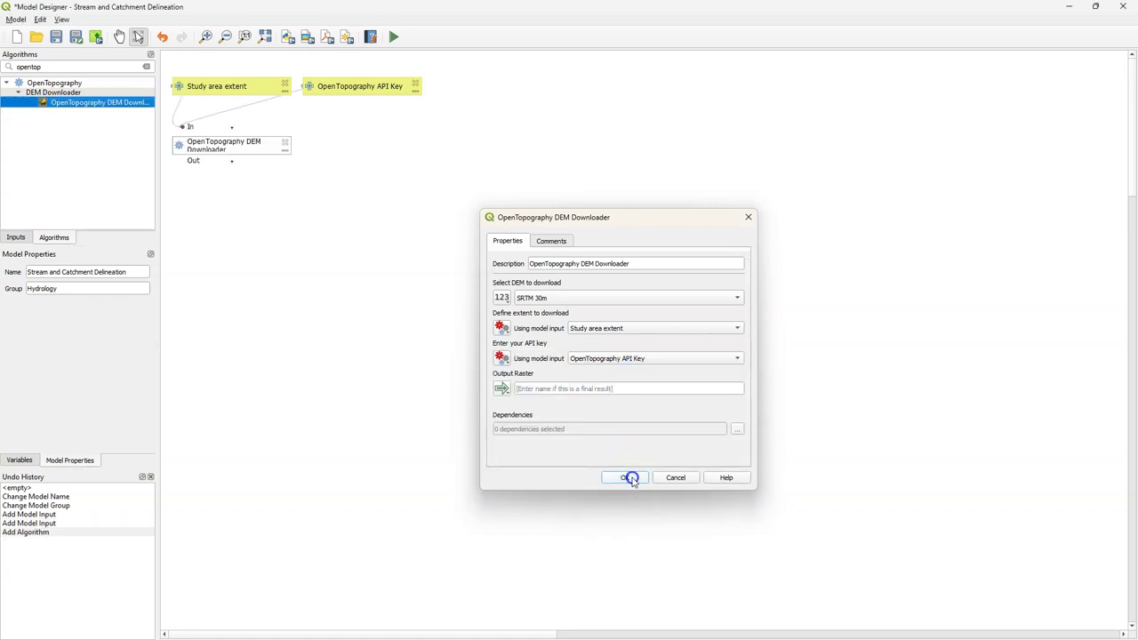
Step: Save the model as "Stream and Catchment Delineation.model3" in the profile's models folder
{"action": "left_click", "coordinate": [18, 238]}
{"action": "left_click", "coordinate": [76, 37]}
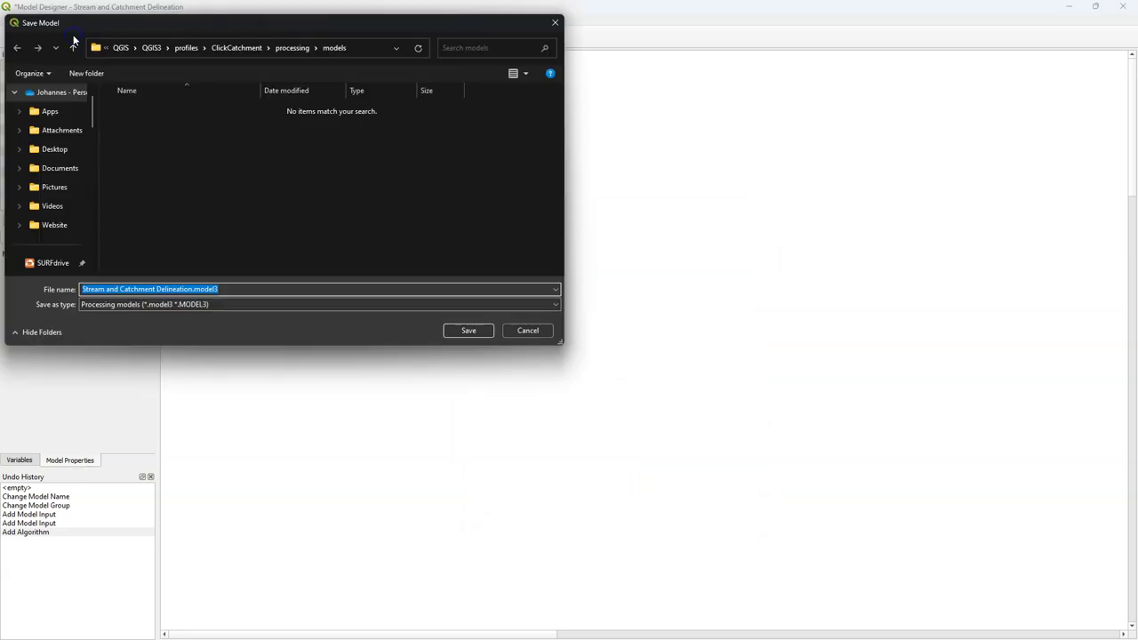
{"action": "left_click", "coordinate": [449, 333]}
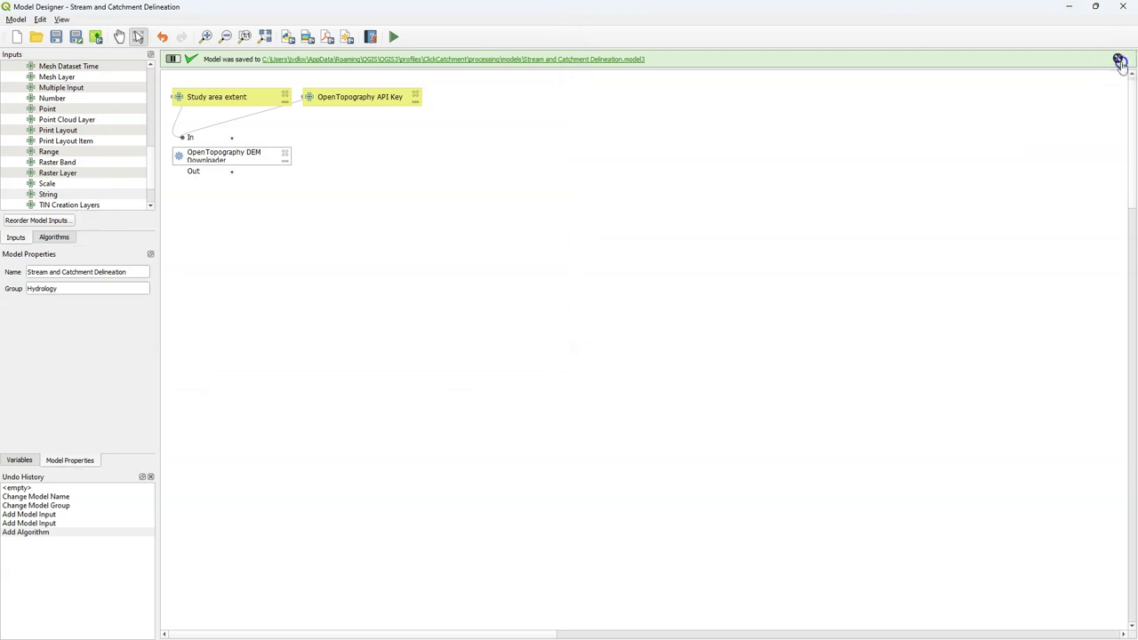
{"action": "left_click", "coordinate": [1118, 61]}
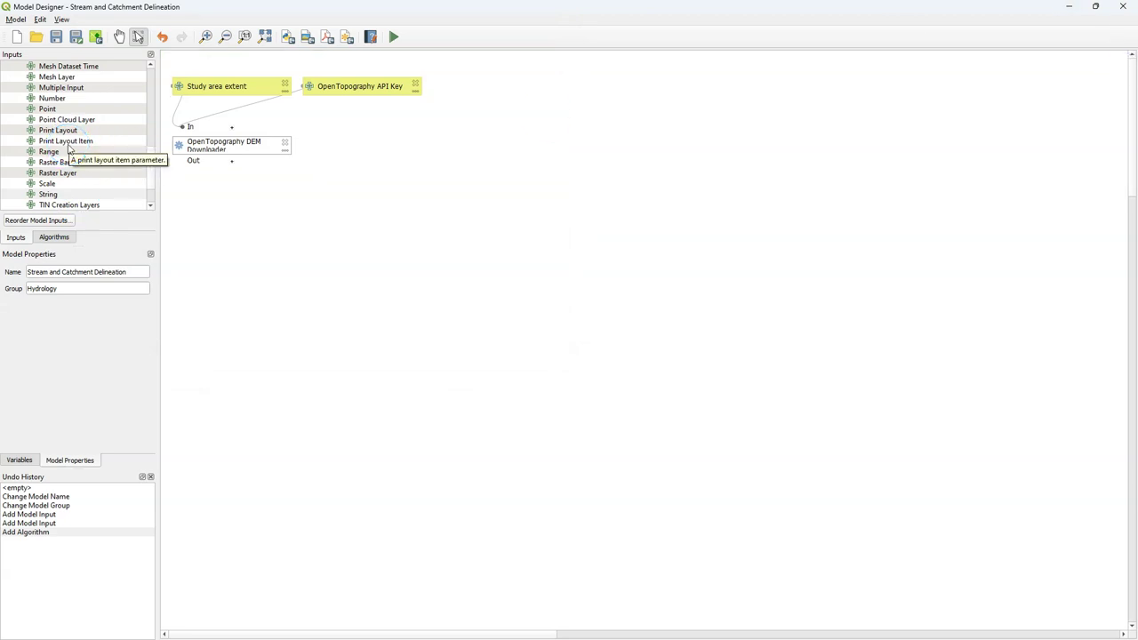
Step: Add a mandatory CRS parameter to the model inputs with the description "Output CRS" and the project CRS EPSG:3857 as default
{"action": "scroll", "coordinate": [69, 148], "scroll_direction": "up", "scroll_amount": 7}
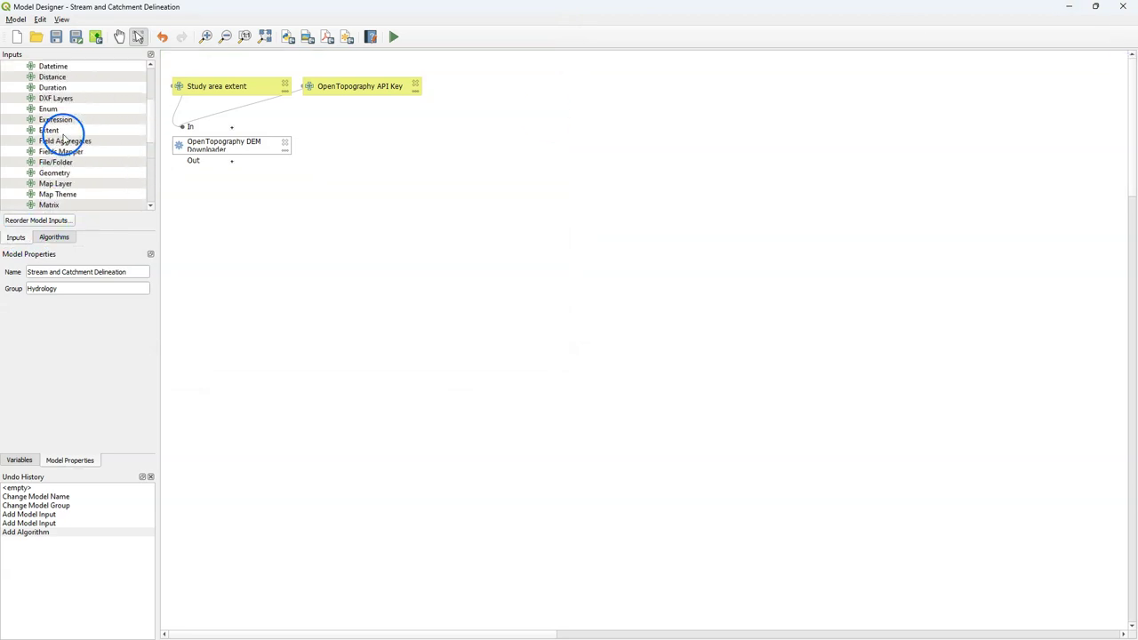
{"action": "left_click", "coordinate": [49, 97]}
{"action": "double_click", "coordinate": [49, 98]}
{"action": "left_click", "coordinate": [554, 277]}
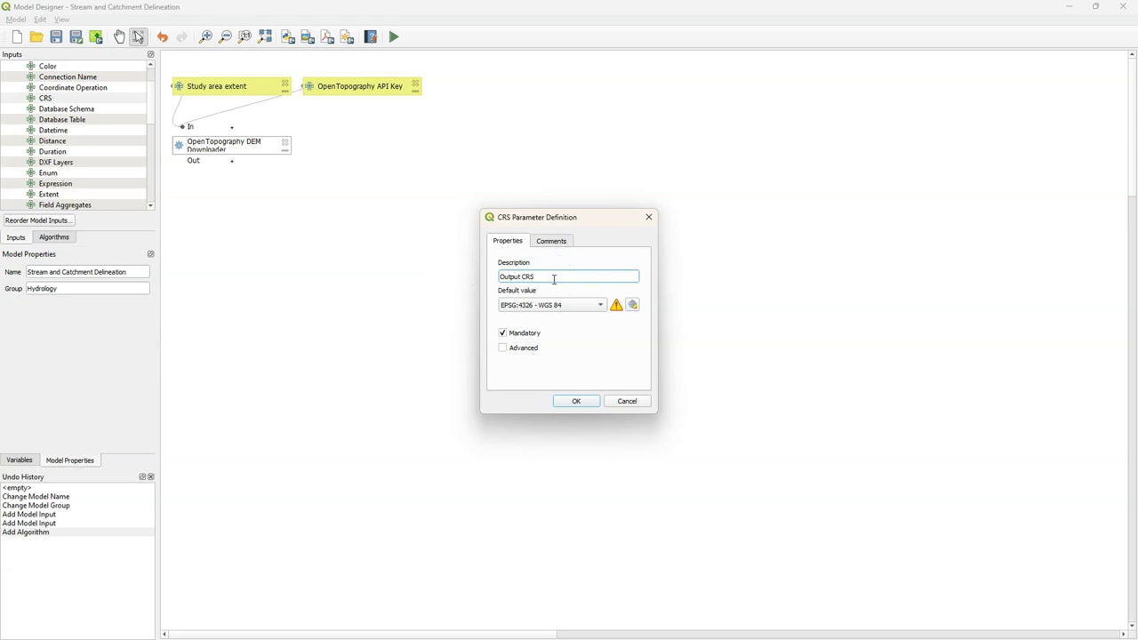
{"action": "left_click", "coordinate": [584, 308]}
{"action": "left_click", "coordinate": [590, 308]}
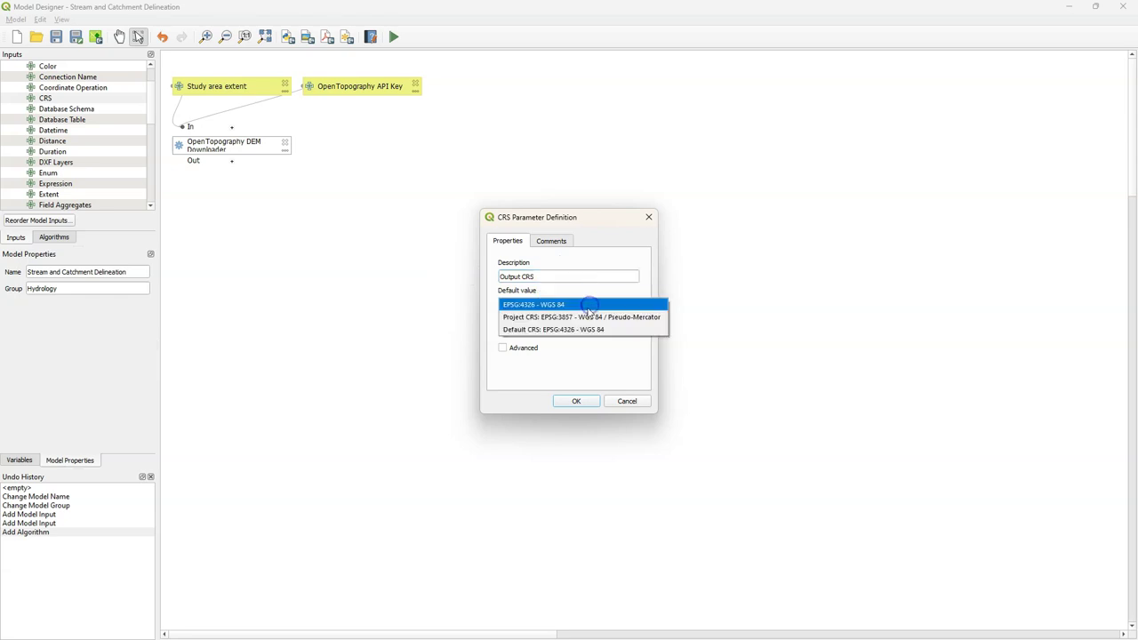
{"action": "left_click", "coordinate": [587, 318]}
{"action": "left_click", "coordinate": [578, 401]}
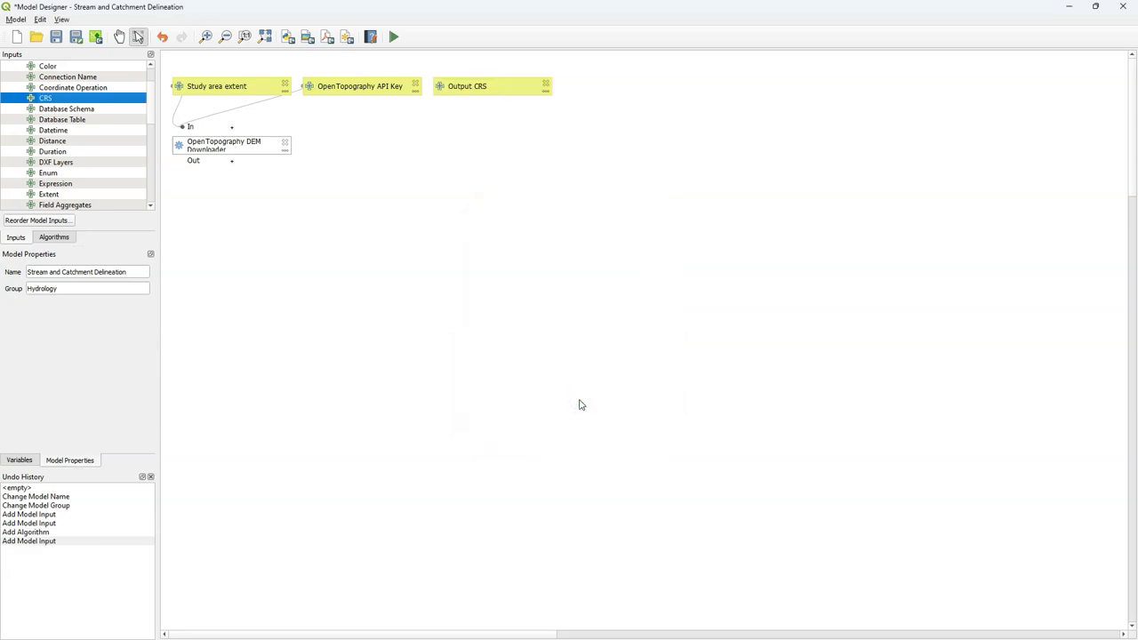
Step: Add the GDAL Warp (reproject) algorithm, using the output raster of the OpenTopography DEM Downloader as its input layer
{"action": "left_click", "coordinate": [55, 238]}
{"action": "left_click", "coordinate": [145, 67]}
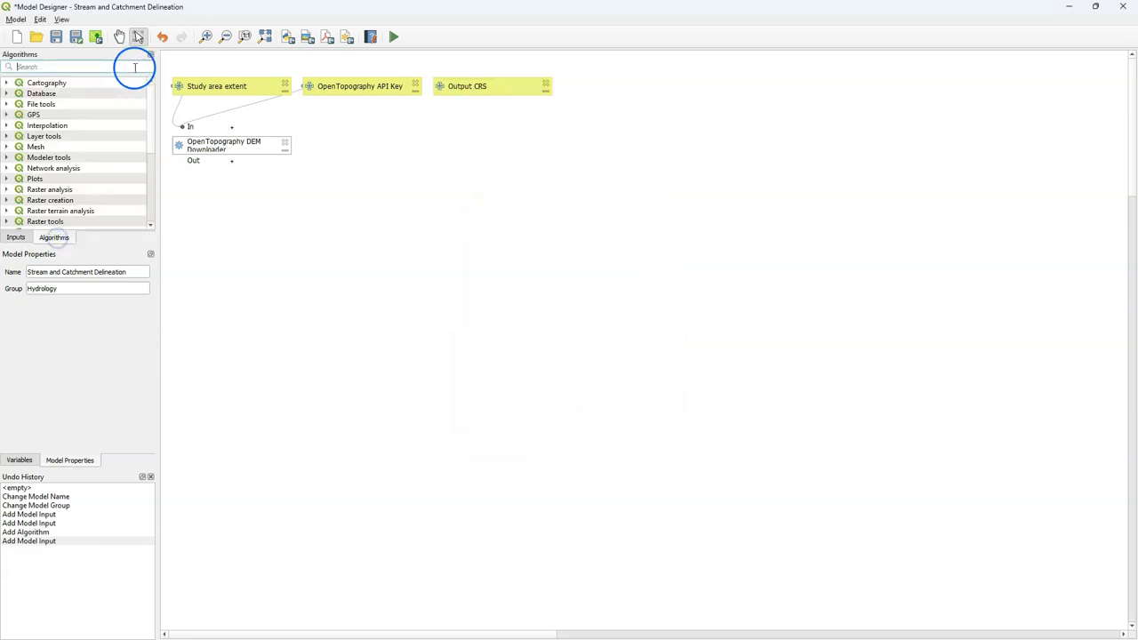
{"action": "type", "text": "reproject"}
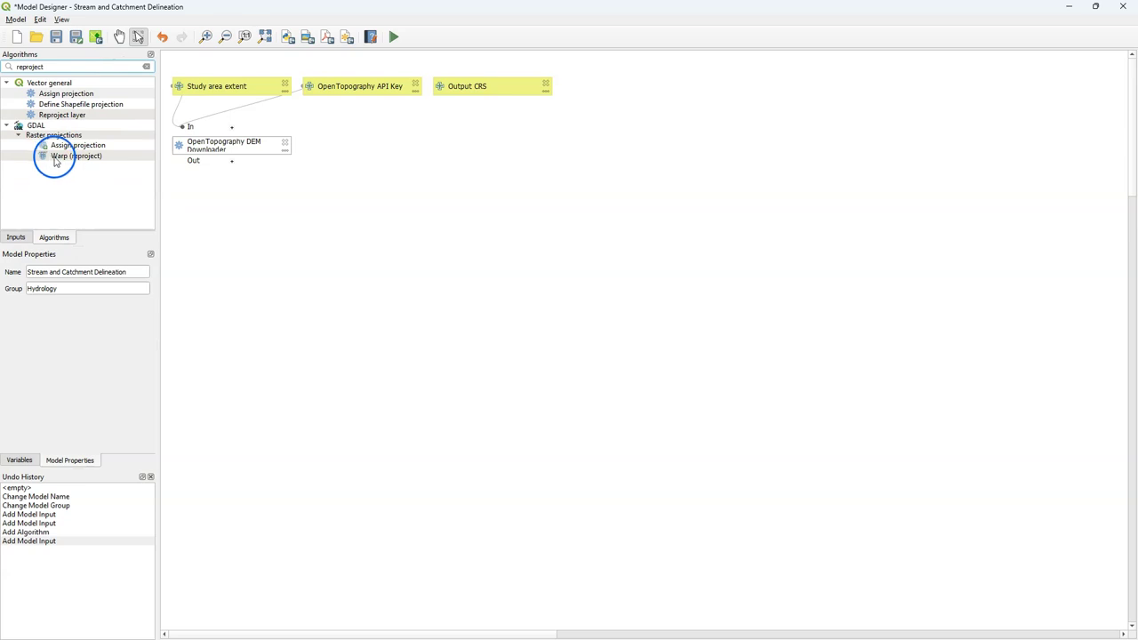
{"action": "left_click", "coordinate": [64, 158]}
{"action": "double_click", "coordinate": [75, 157]}
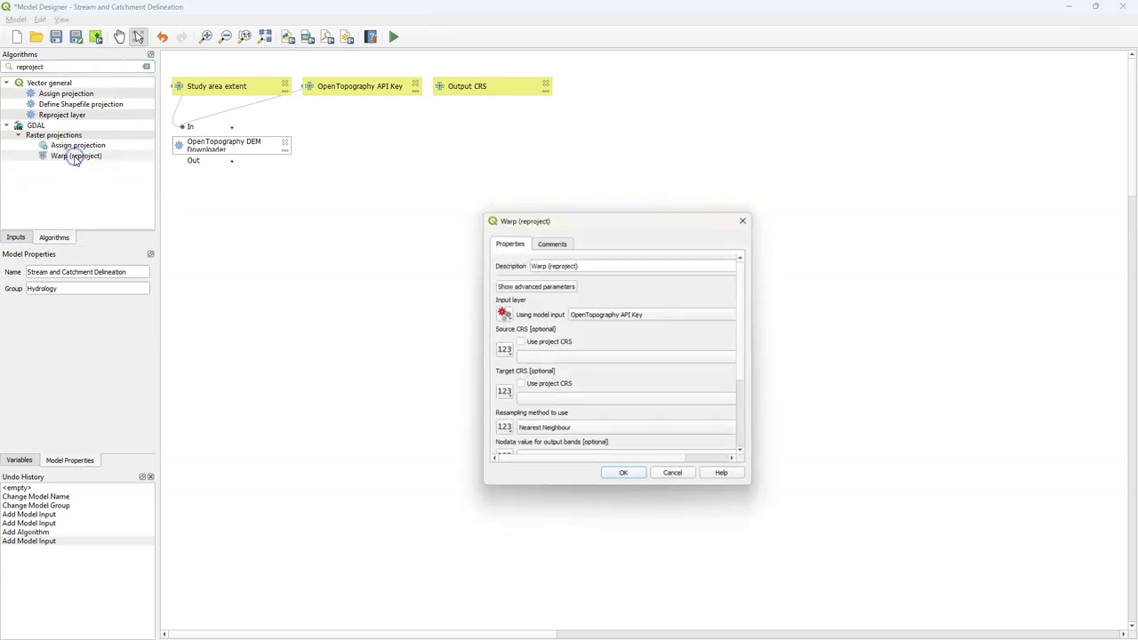
{"action": "left_click_drag", "start_coordinate": [755, 489], "coordinate": [809, 521]}
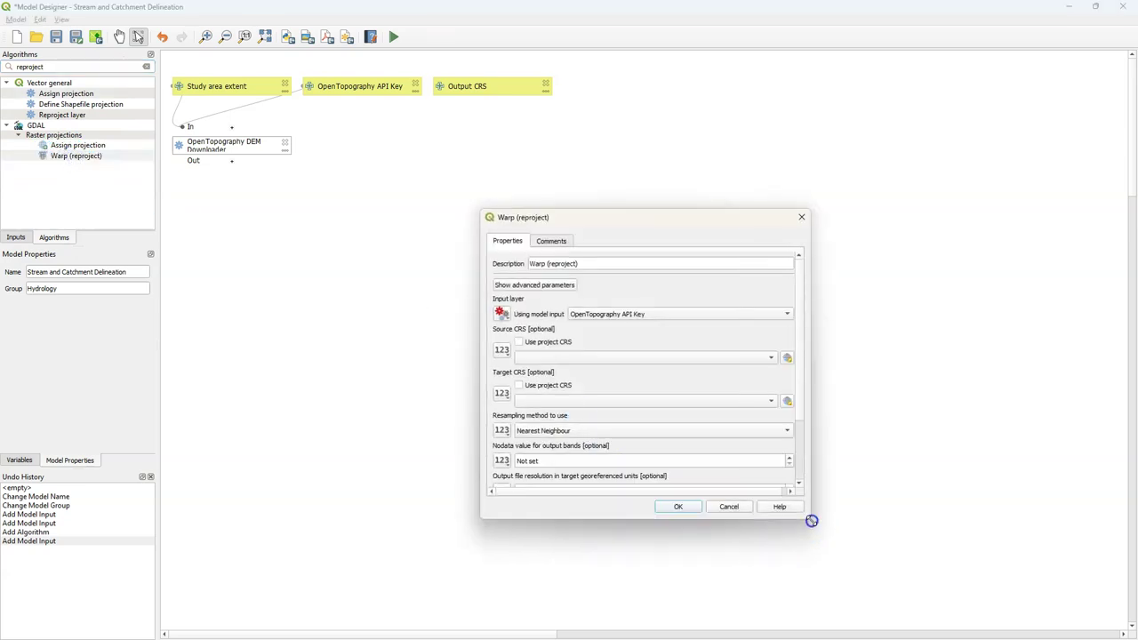
{"action": "left_click", "coordinate": [503, 315]}
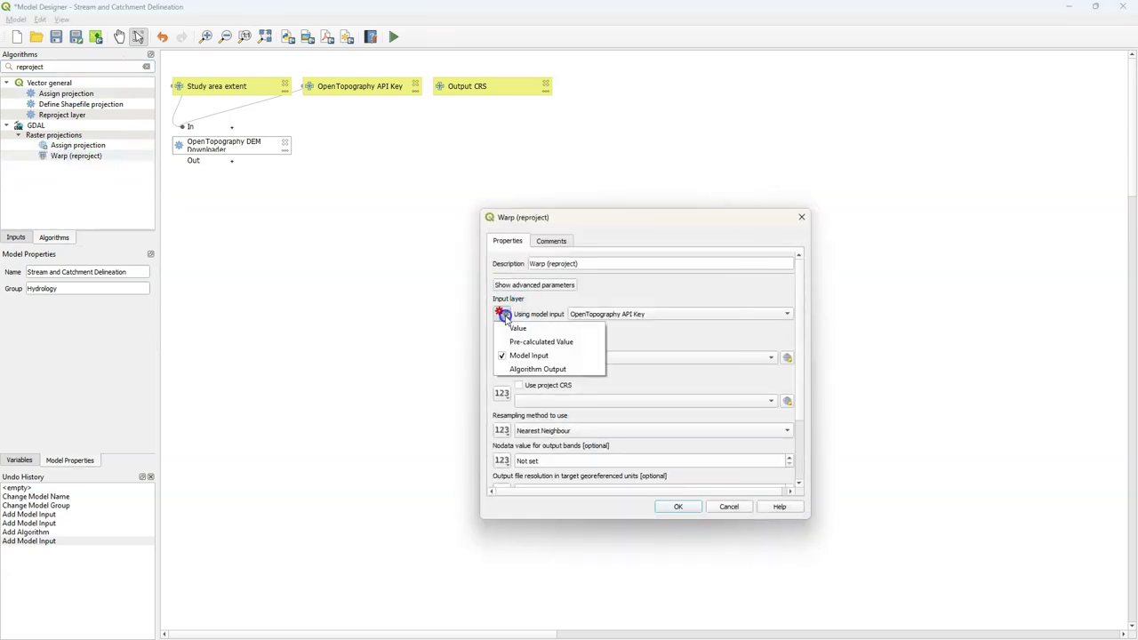
{"action": "left_click", "coordinate": [522, 370]}
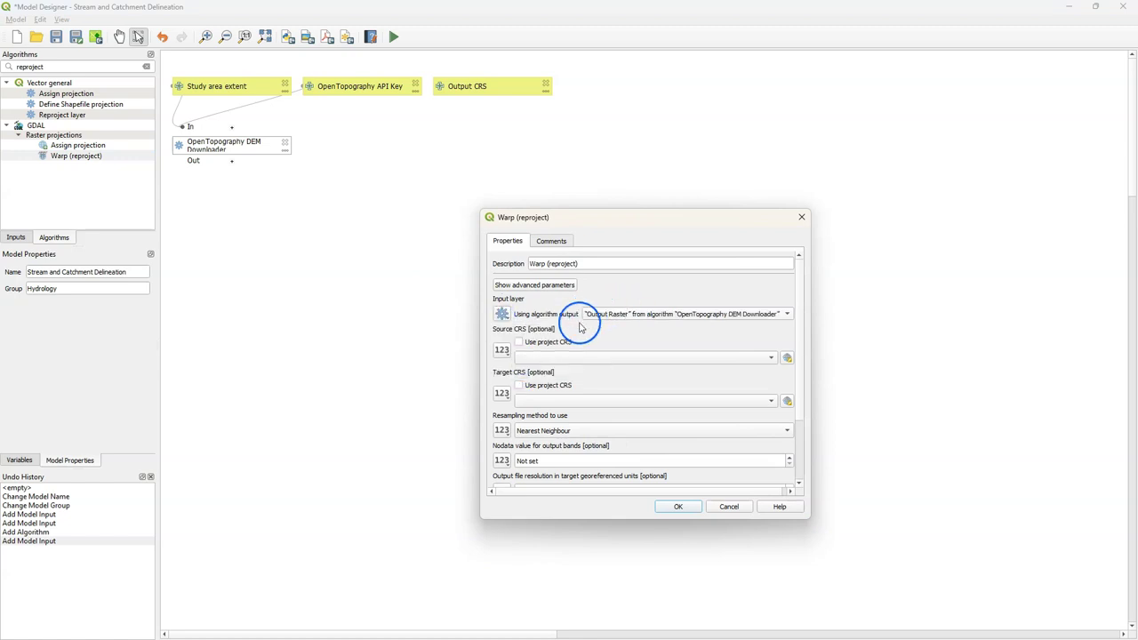
Step: Link the target CRS of the Warp algorithm to the "Output CRS" model input
{"action": "left_click", "coordinate": [502, 394]}
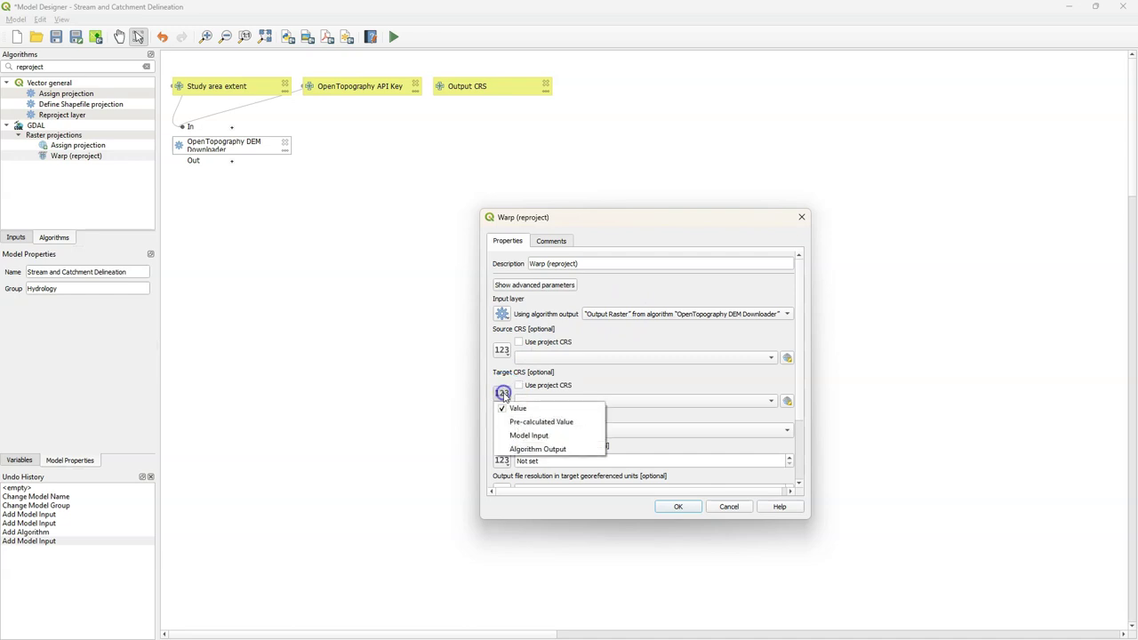
{"action": "left_click", "coordinate": [524, 434]}
{"action": "left_click", "coordinate": [608, 395]}
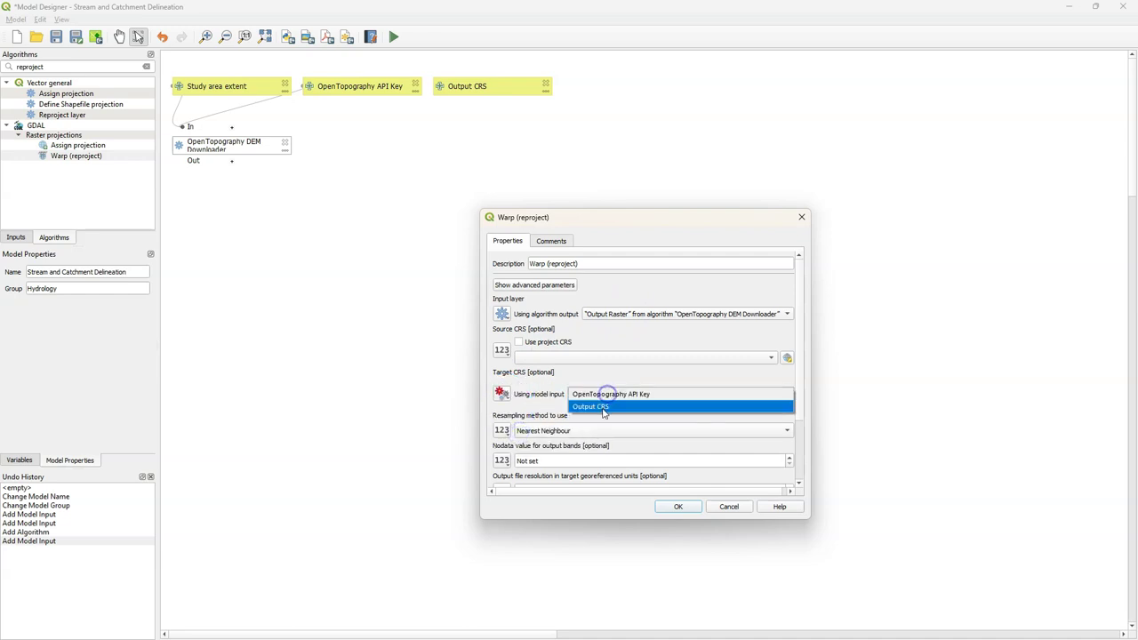
{"action": "left_click", "coordinate": [603, 407]}
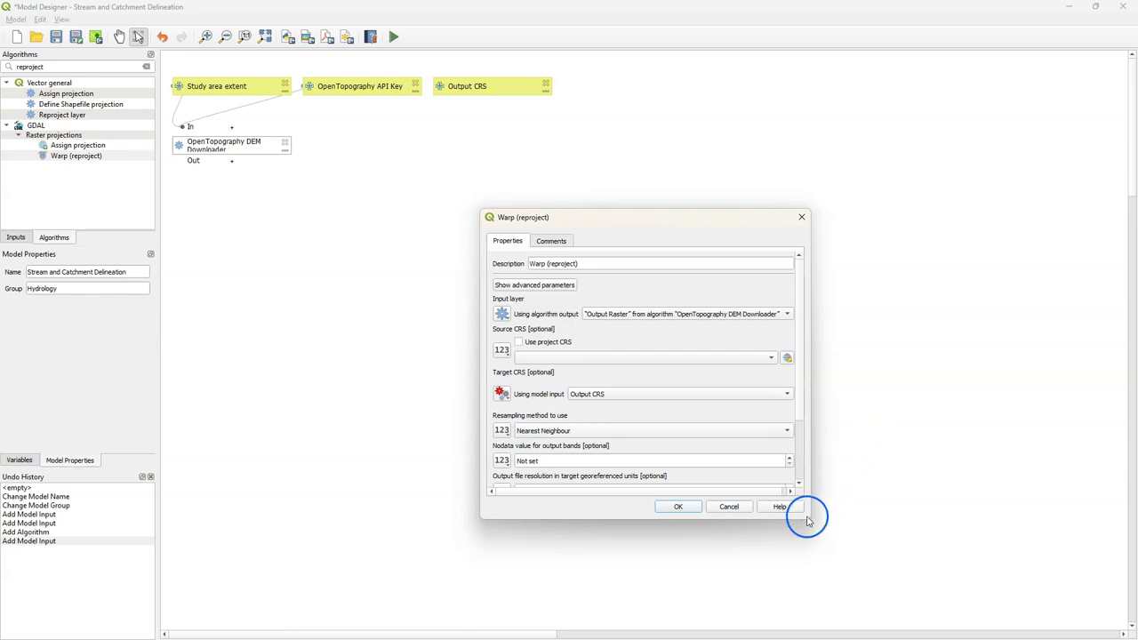
Step: Set the Warp nodata value to -9999 and the output file resolution to 30, and confirm the algorithm
{"action": "left_click_drag", "start_coordinate": [804, 520], "coordinate": [915, 578]}
{"action": "left_click", "coordinate": [554, 461]}
{"action": "type", "text": "-9999"}
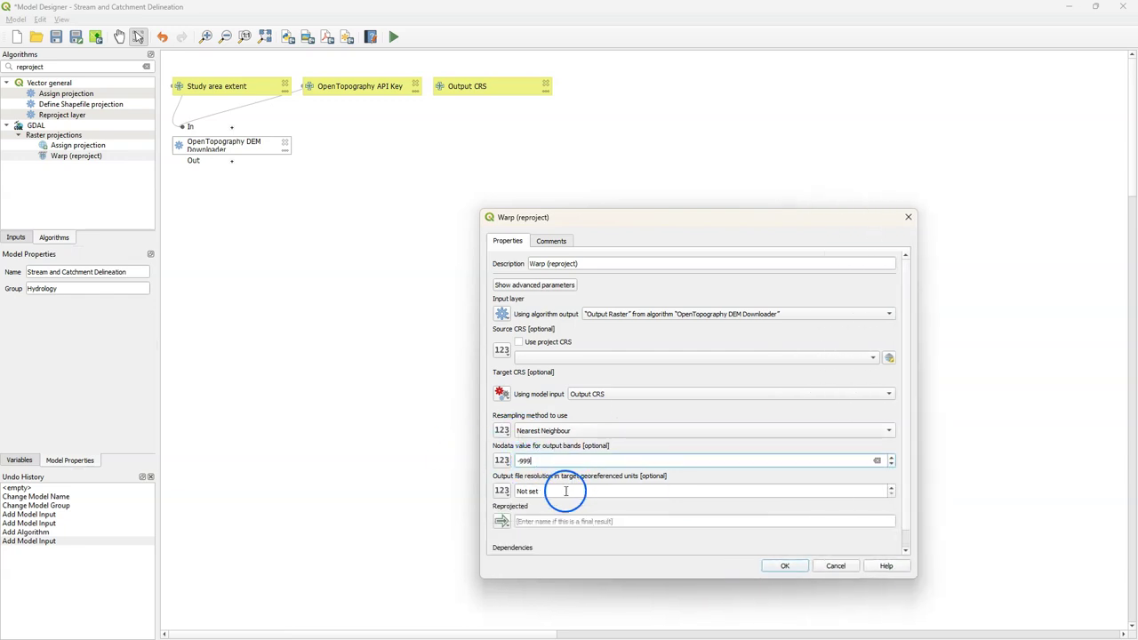
{"action": "left_click", "coordinate": [562, 491]}
{"action": "type", "text": "30"}
{"action": "left_click", "coordinate": [457, 465]}
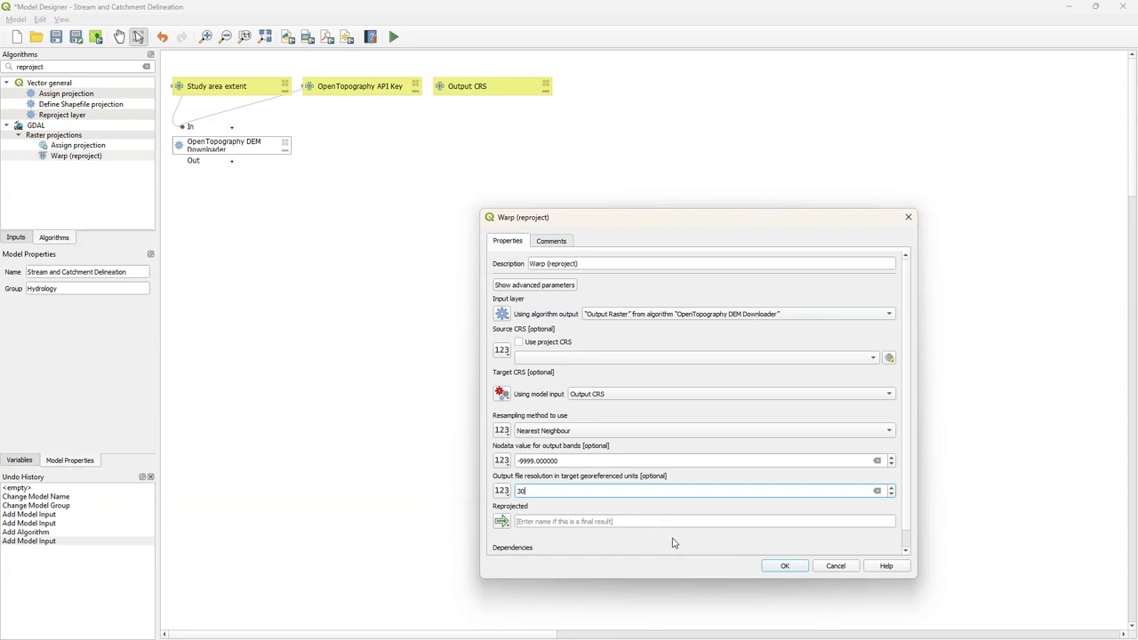
{"action": "left_click", "coordinate": [783, 567]}
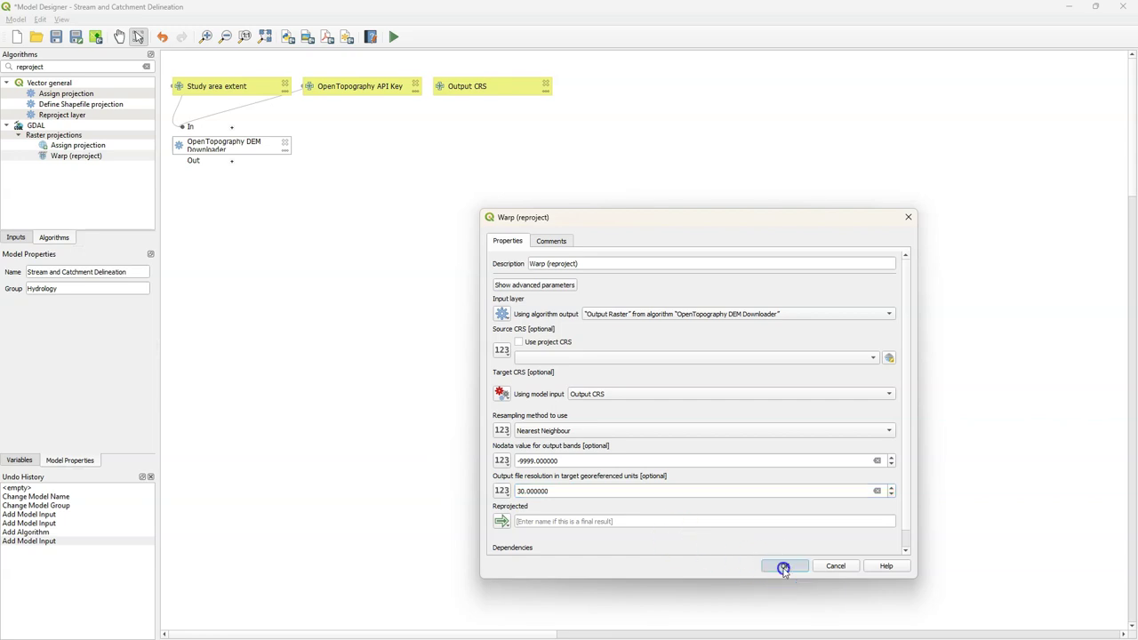
Step: Add the PCRaster algorithm Convert to PCRaster Format with the description "Convert DEM to PCRaster Format"
{"action": "left_click", "coordinate": [146, 67]}
{"action": "left_click", "coordinate": [101, 60]}
{"action": "type", "text": "pcrast"}
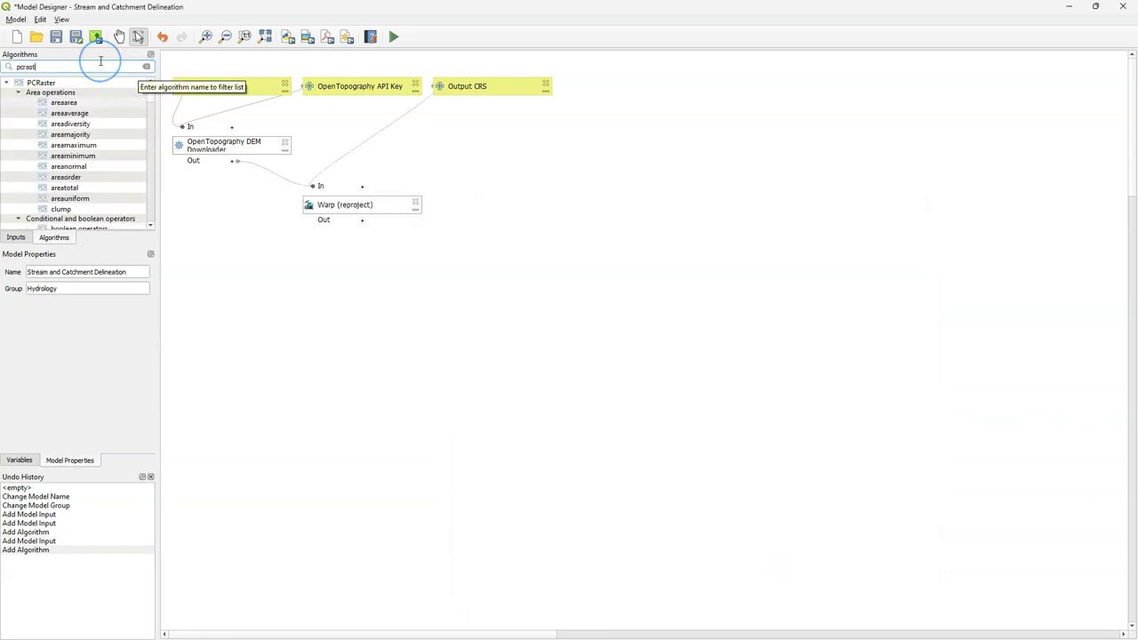
{"action": "type", "text": "er form"}
{"action": "double_click", "coordinate": [95, 122]}
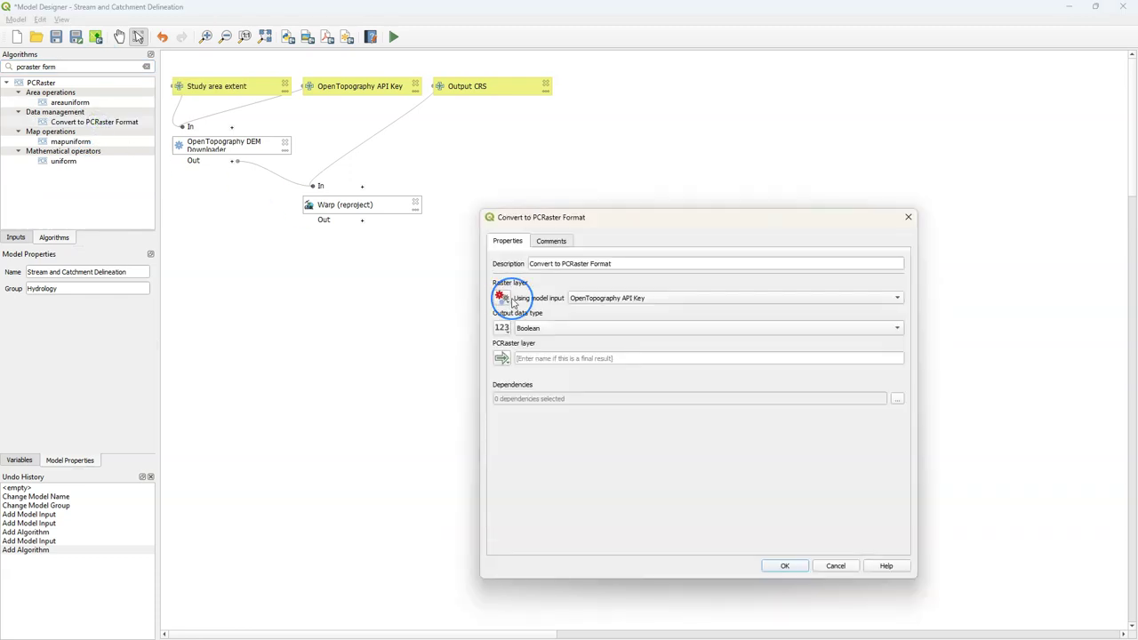
{"action": "left_click", "coordinate": [546, 264]}
{"action": "left_click", "coordinate": [552, 263]}
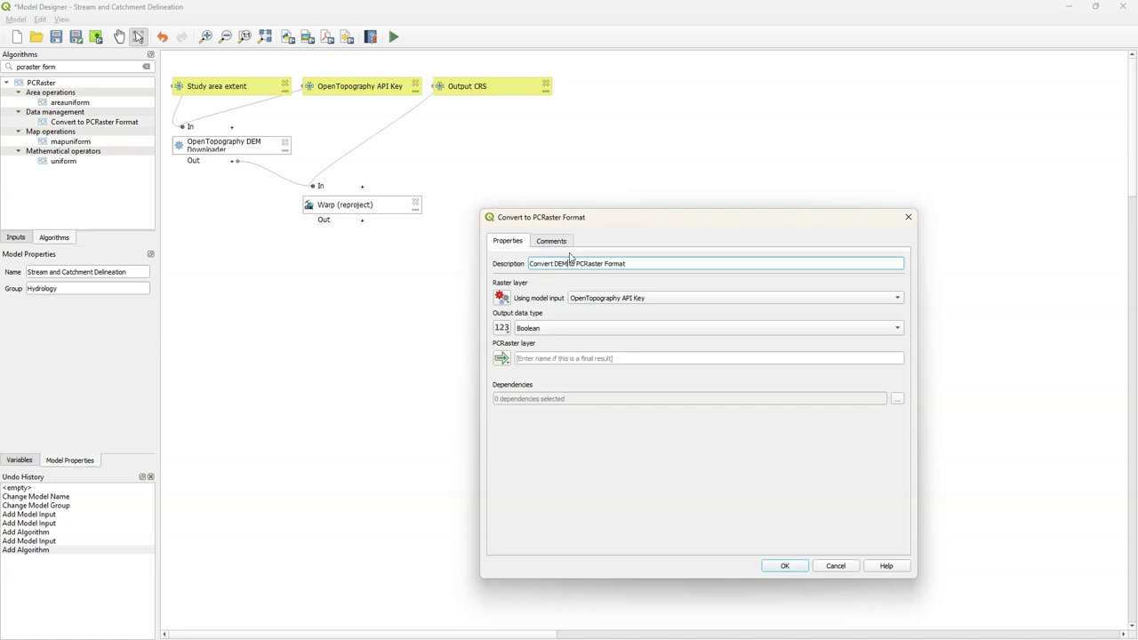
Step: Set the conversion's raster layer to the "Reprojected" output of the Warp (reproject) algorithm
{"action": "left_click", "coordinate": [501, 296]}
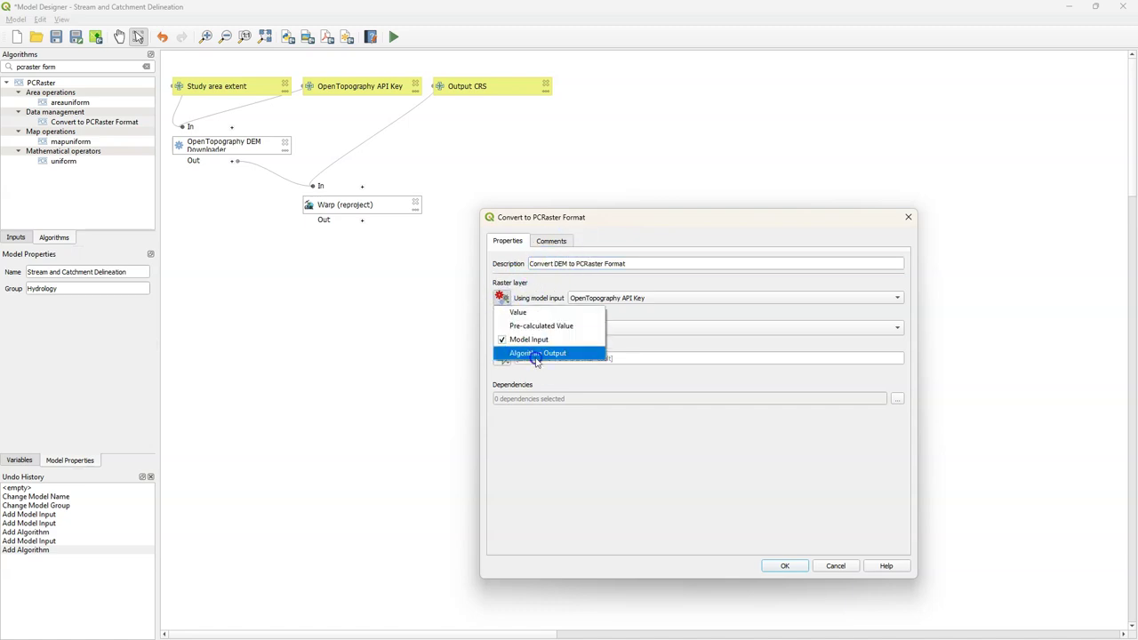
{"action": "left_click", "coordinate": [536, 357]}
{"action": "left_click", "coordinate": [703, 298]}
{"action": "left_click", "coordinate": [701, 309]}
Step: Set the conversion's output data type to Scalar, name its final PCRaster layer "Output DEM", and confirm the algorithm
{"action": "left_click", "coordinate": [559, 325]}
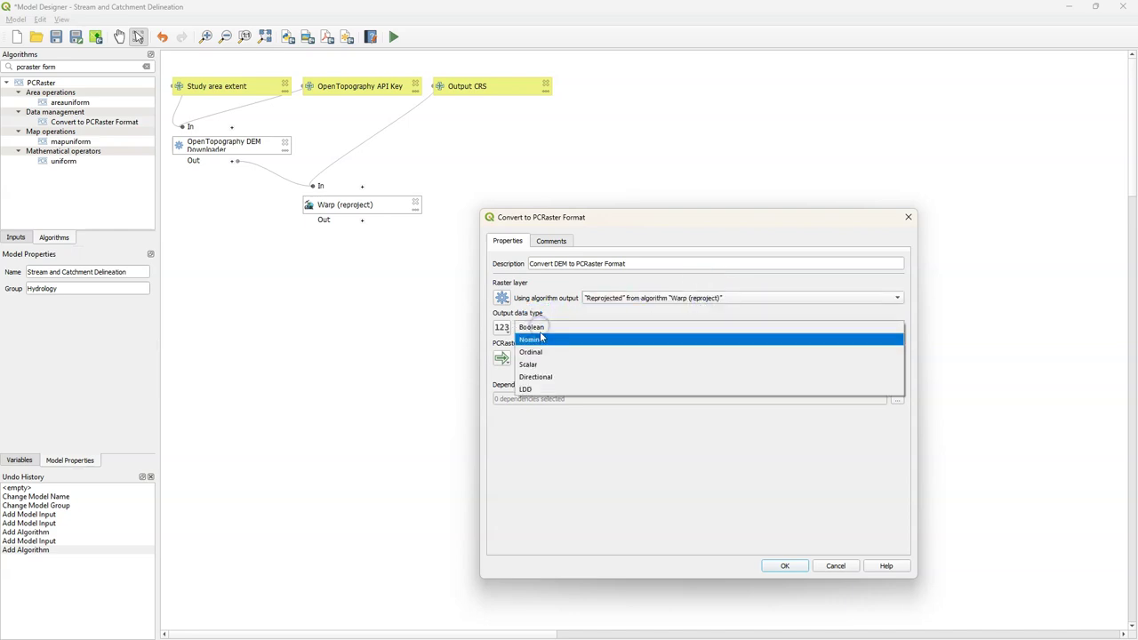
{"action": "left_click", "coordinate": [537, 365]}
{"action": "left_click", "coordinate": [570, 388]}
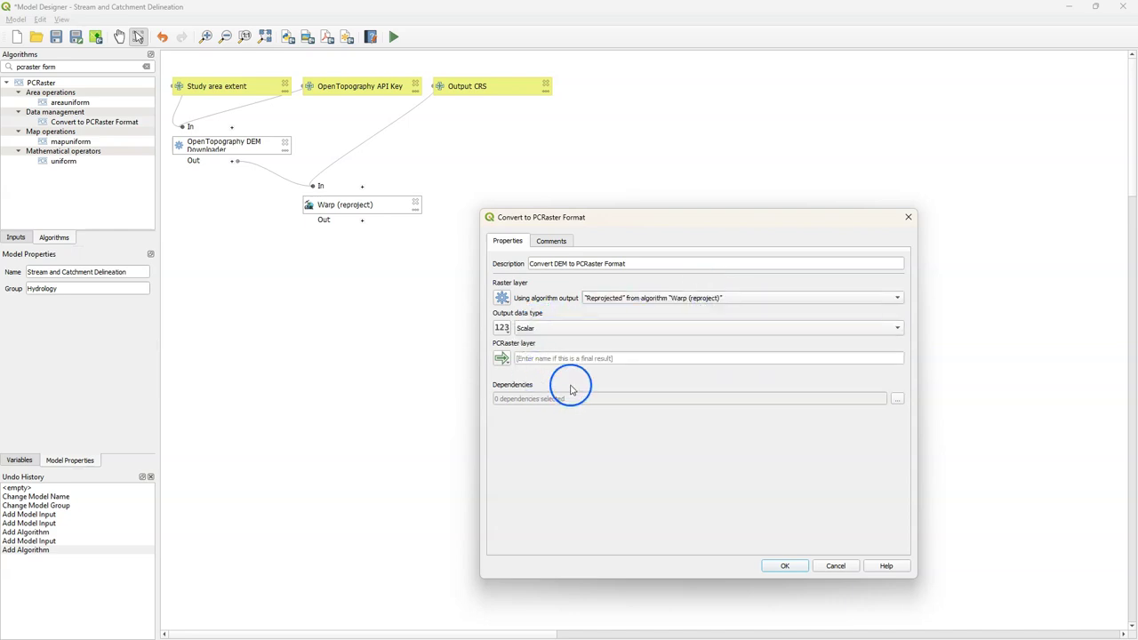
{"action": "left_click", "coordinate": [564, 358]}
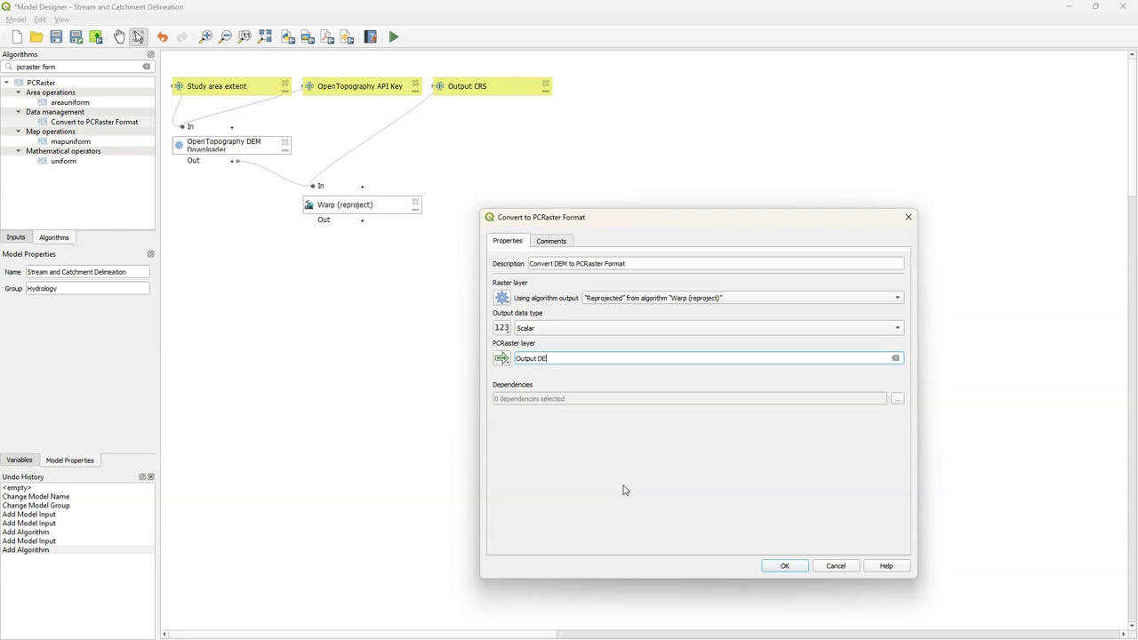
{"action": "left_click", "coordinate": [794, 567]}
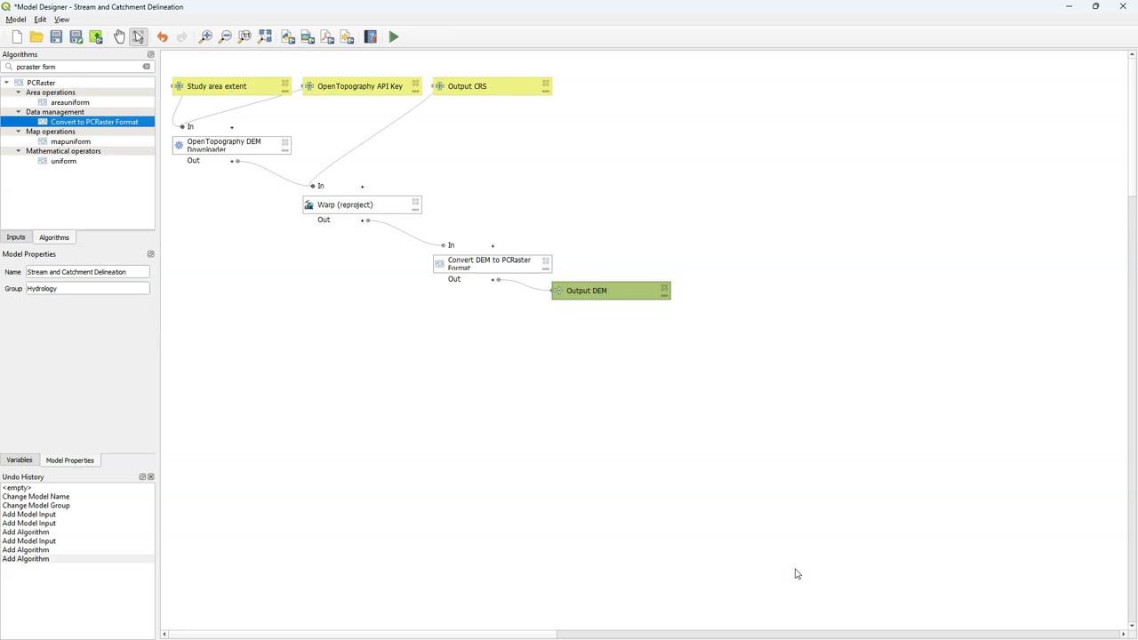
Step: Add the PCRaster algorithm lddcreate with the description "Calculate flow direction"
{"action": "left_click", "coordinate": [53, 66]}
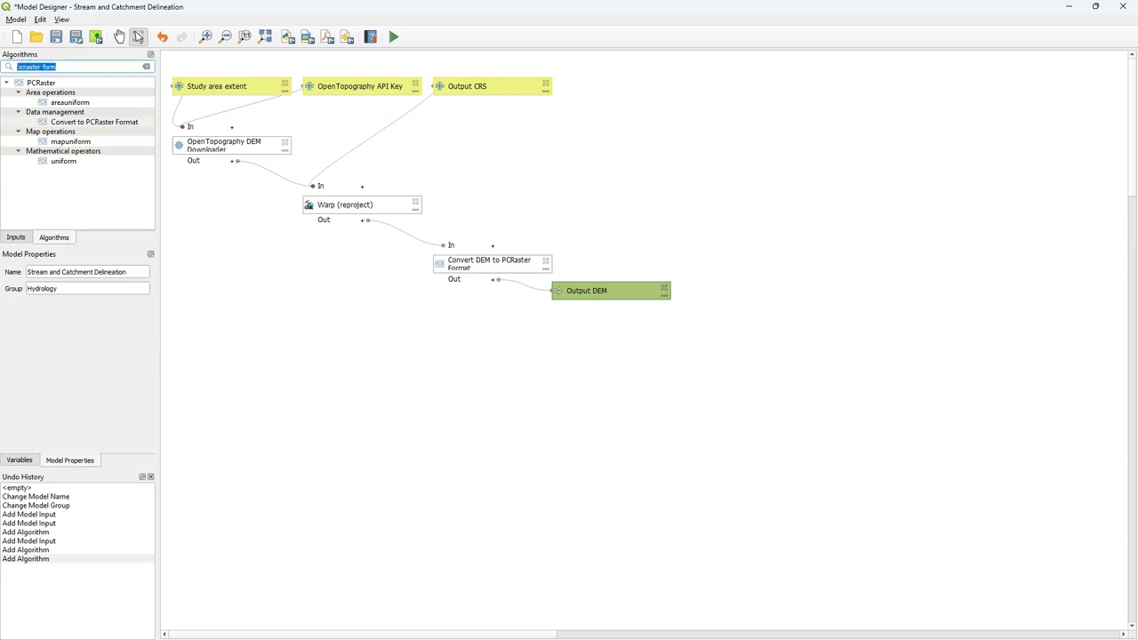
{"action": "type", "text": "lddcre"}
{"action": "double_click", "coordinate": [67, 104]}
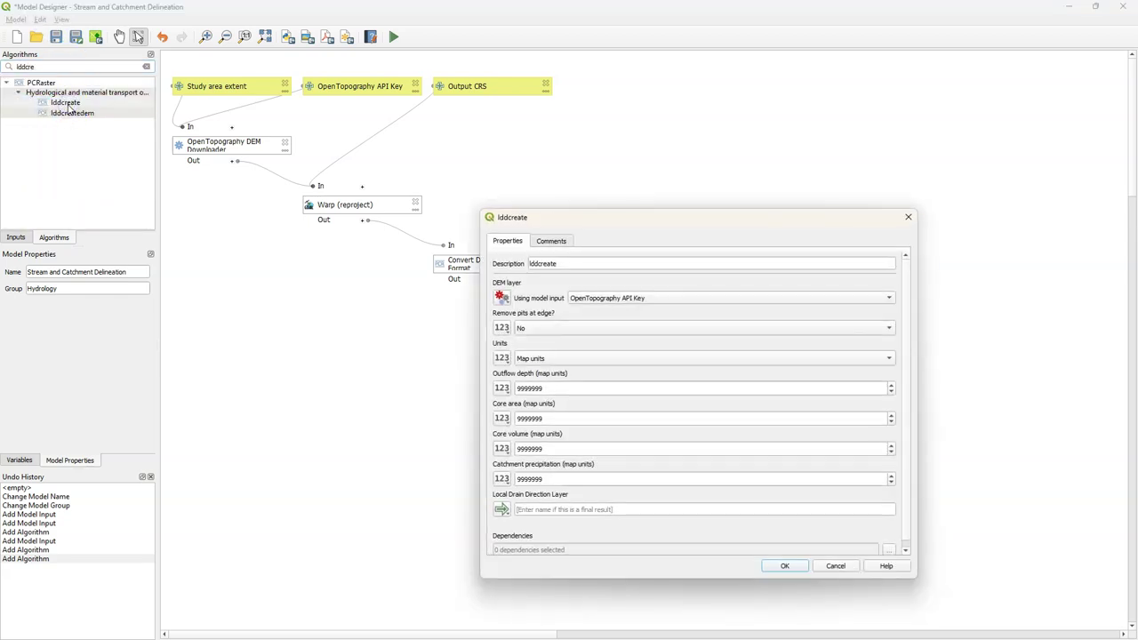
{"action": "double_click", "coordinate": [633, 263]}
{"action": "type", "text": "Calculate"}
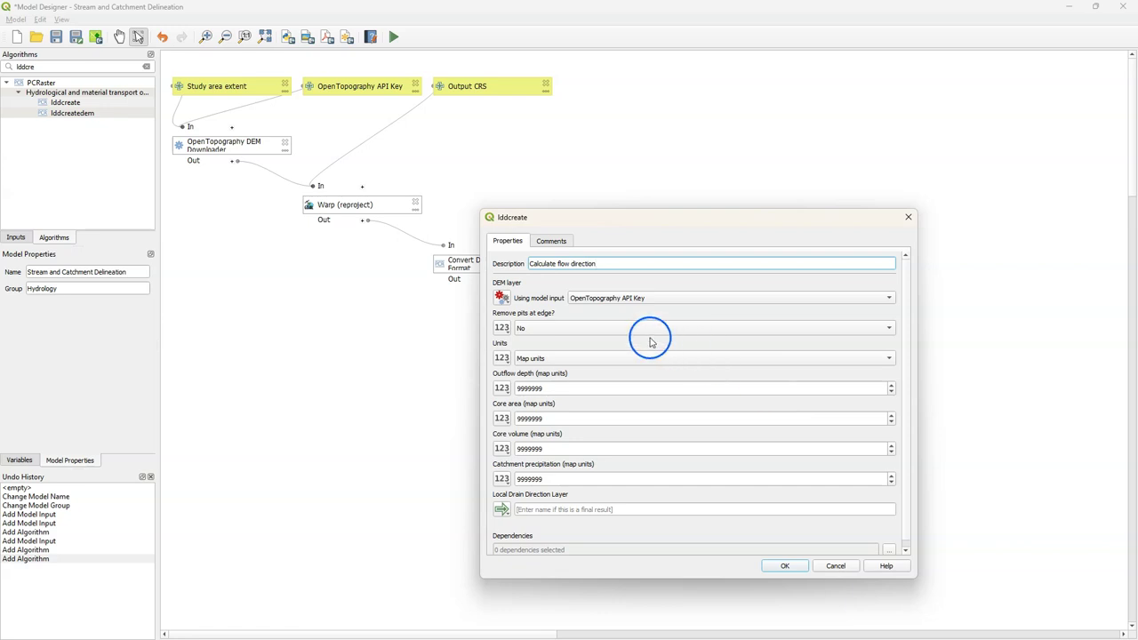
Step: Set the flow direction algorithm's DEM layer to the "PCRaster layer" output of Convert DEM to PCRaster Format
{"action": "left_click", "coordinate": [501, 297]}
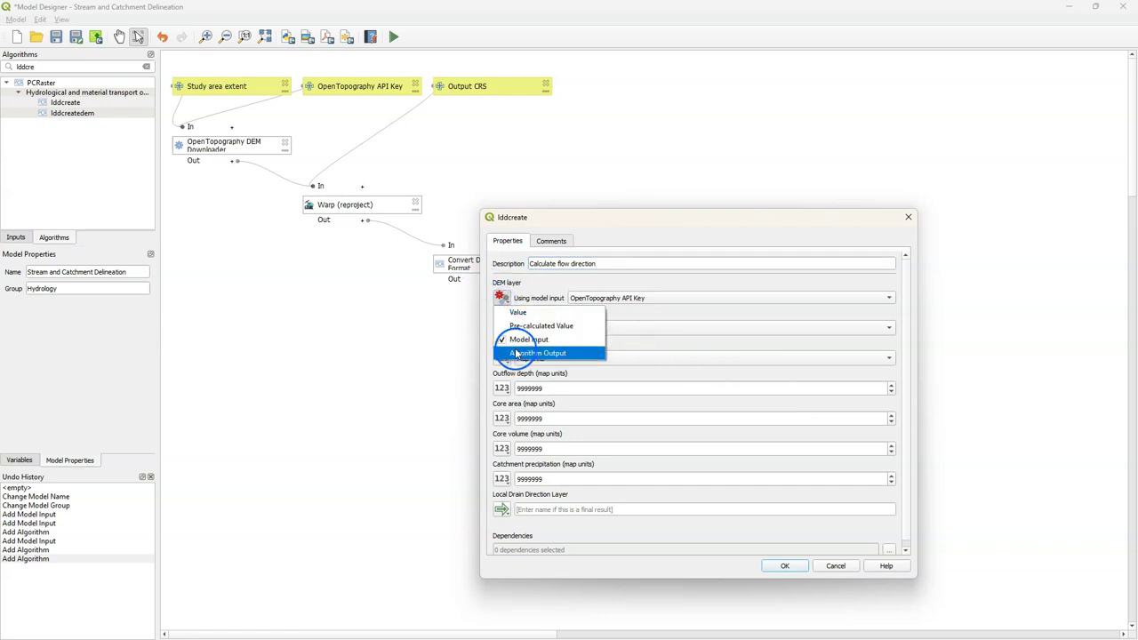
{"action": "left_click", "coordinate": [516, 353]}
{"action": "left_click", "coordinate": [617, 297]}
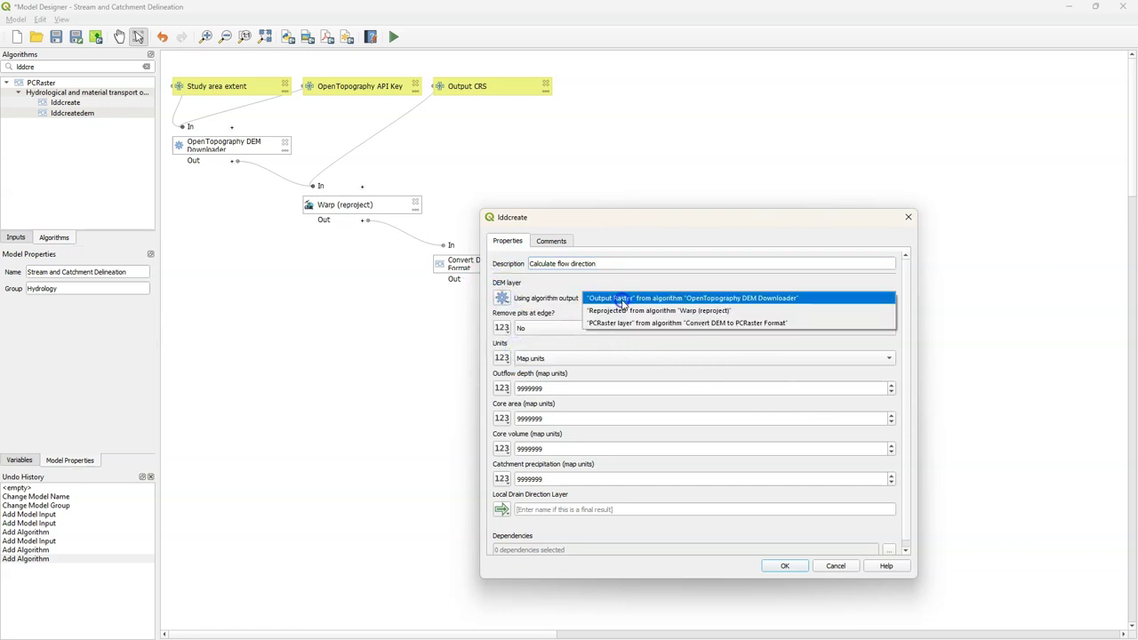
{"action": "left_click", "coordinate": [623, 324]}
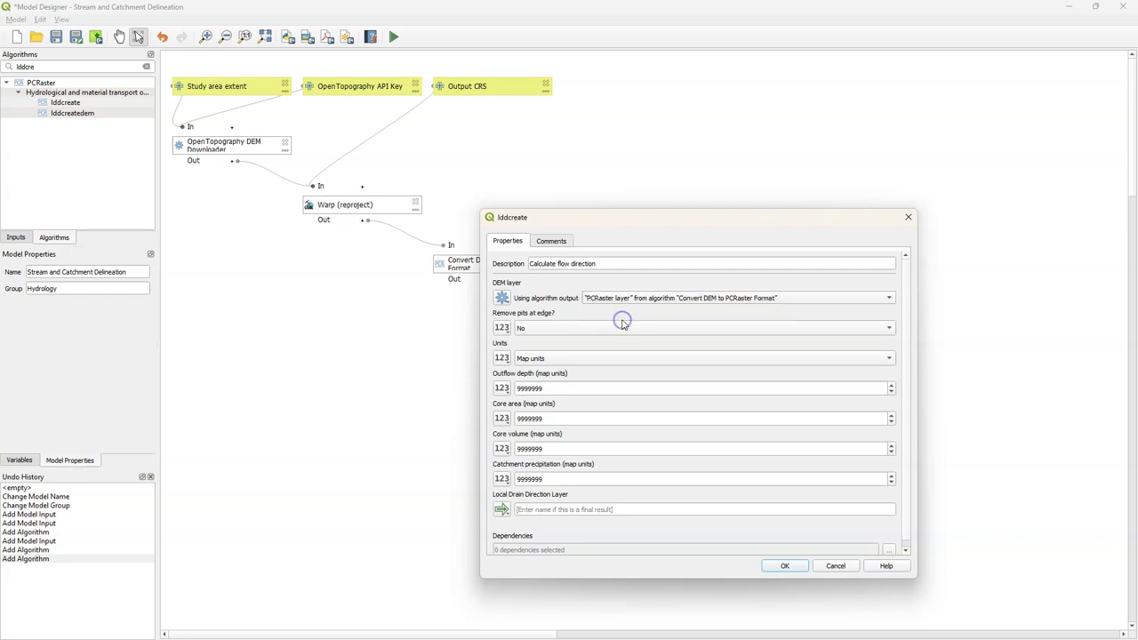
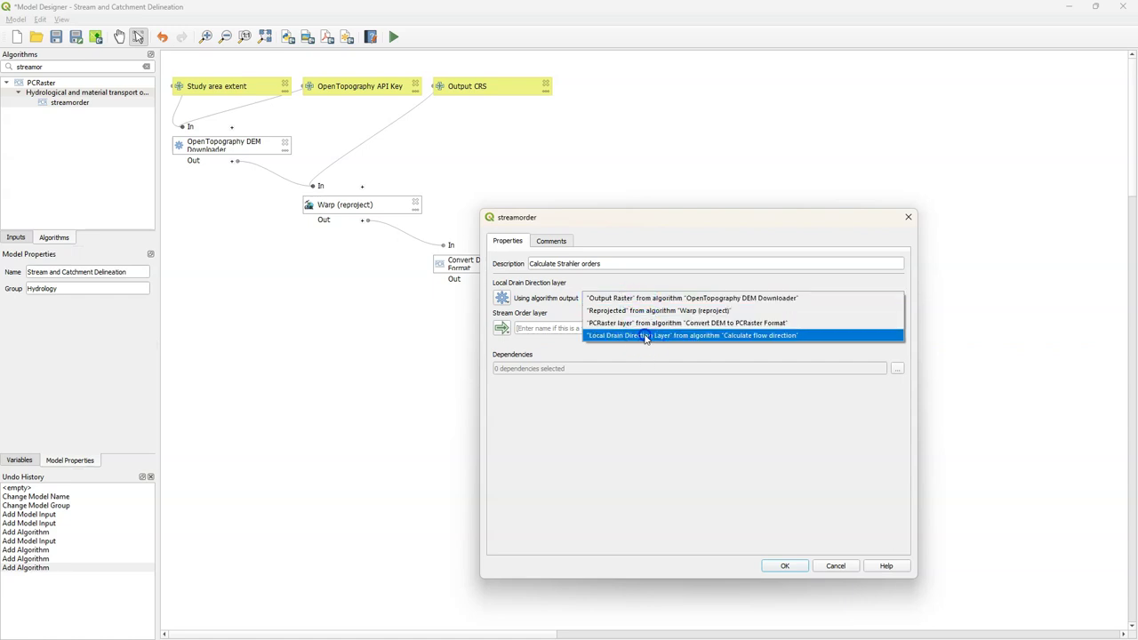
Step: Set the streamorder algorithm's Local Drain Direction layer to the output of "Calculate flow direction" and confirm the algorithm
{"action": "left_click", "coordinate": [645, 337]}
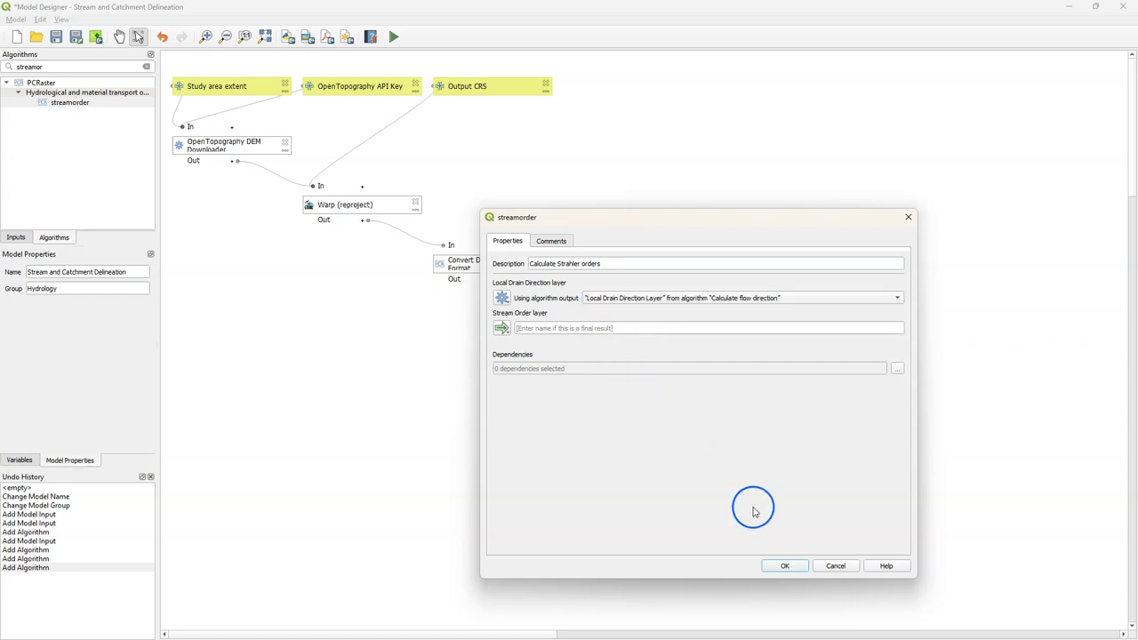
{"action": "left_click", "coordinate": [786, 566]}
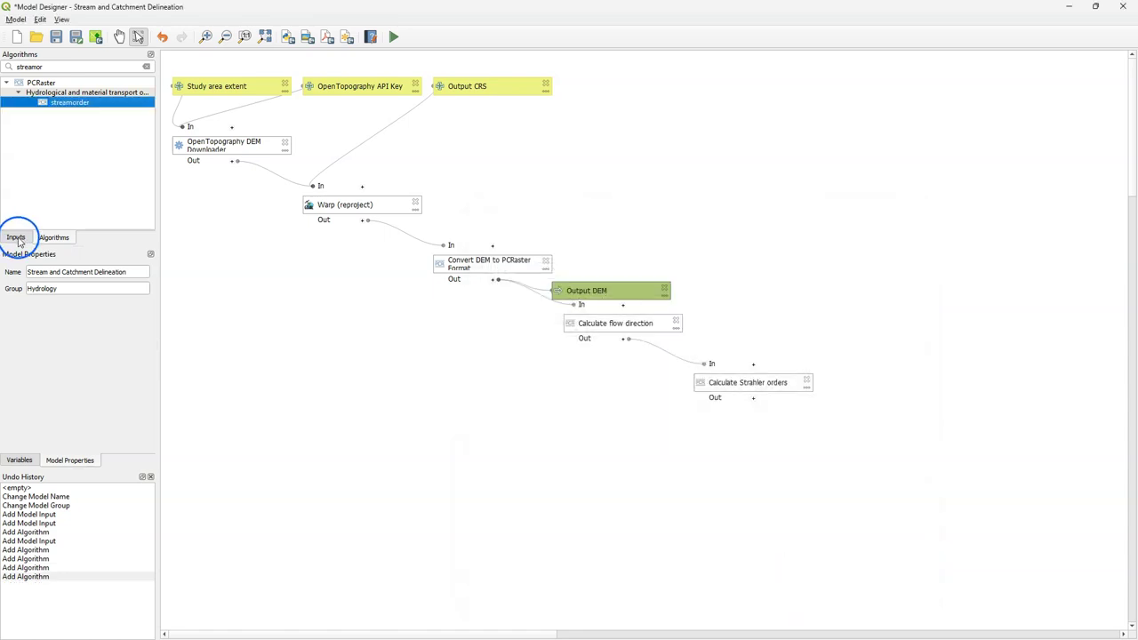
Step: Add a Number model input with the description "Strahler order threshold"
{"action": "left_click", "coordinate": [16, 237]}
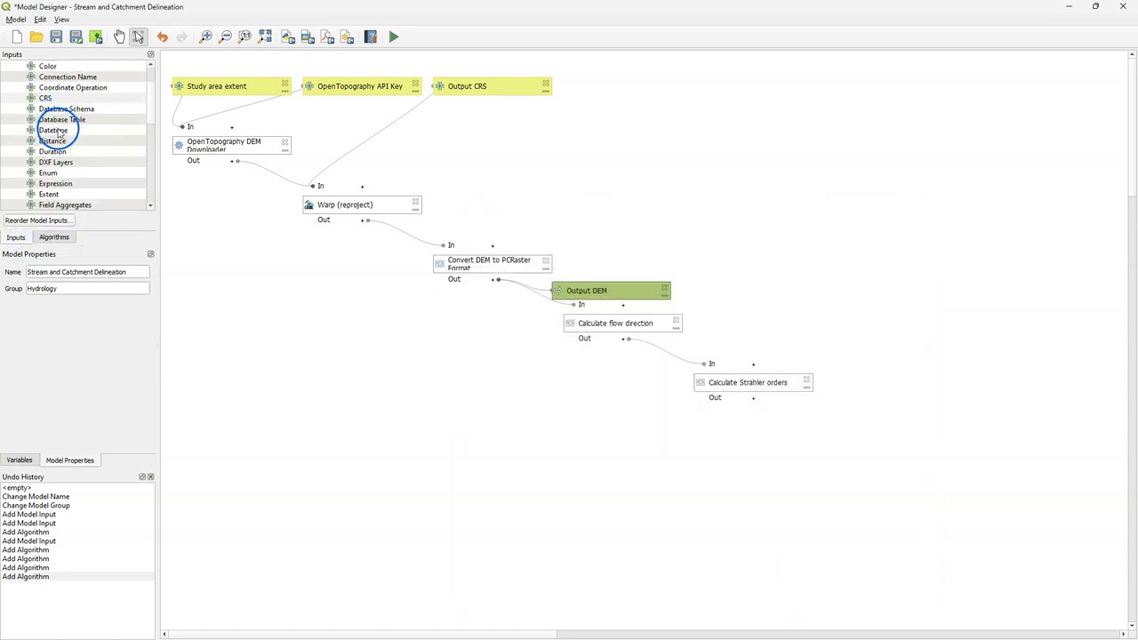
{"action": "scroll", "coordinate": [55, 134], "scroll_direction": "down", "scroll_amount": 3}
{"action": "scroll", "coordinate": [54, 135], "scroll_direction": "down", "scroll_amount": 2}
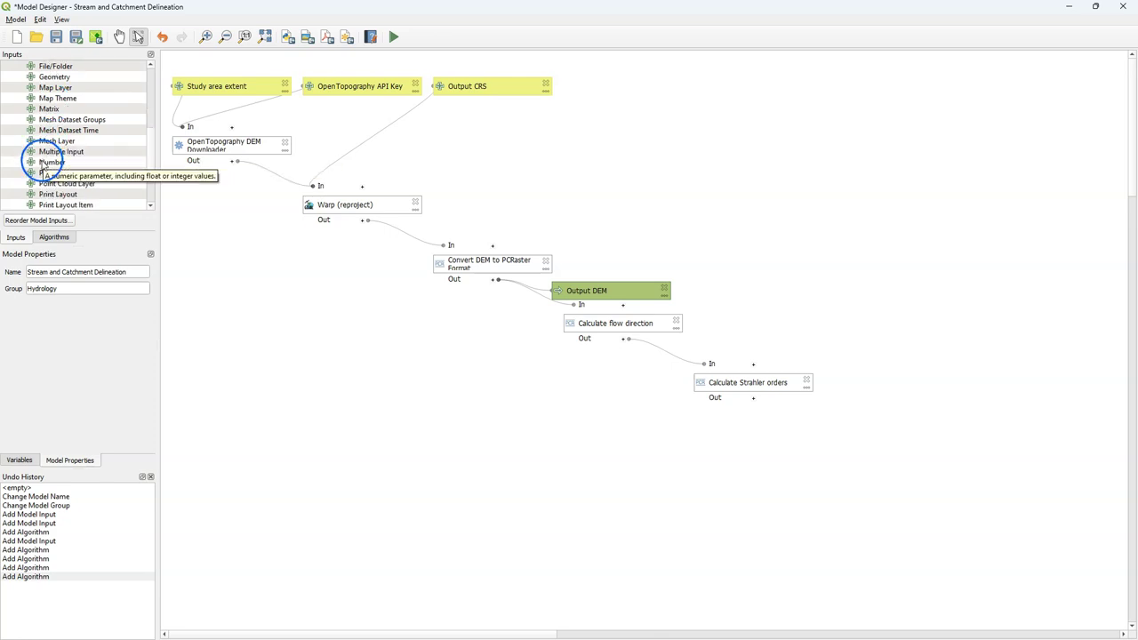
{"action": "double_click", "coordinate": [52, 163]}
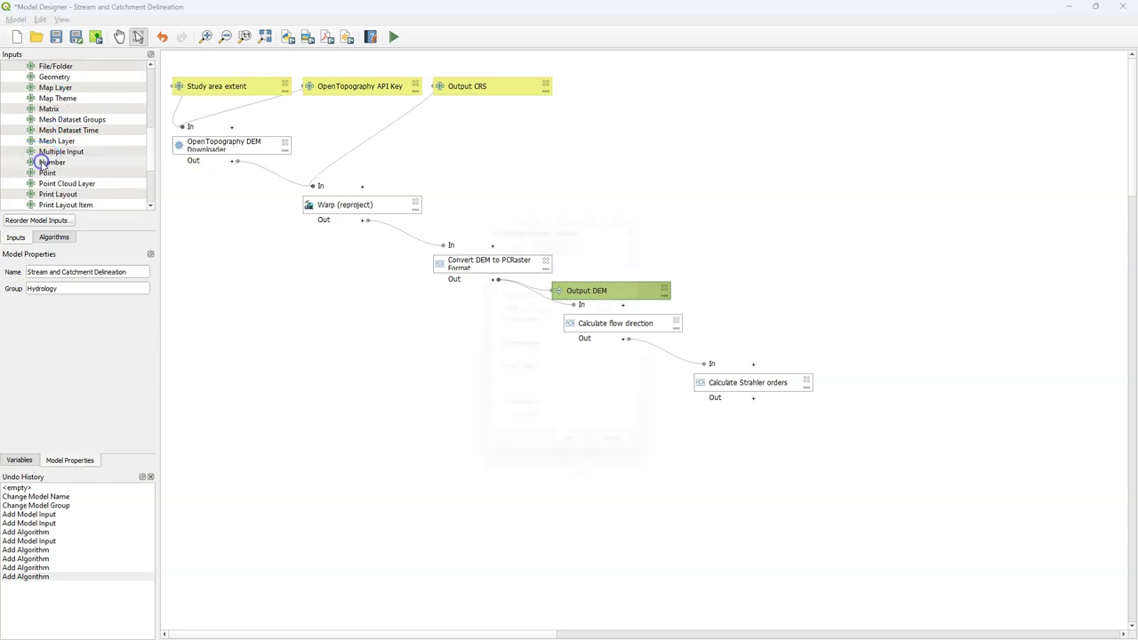
{"action": "left_click", "coordinate": [522, 278]}
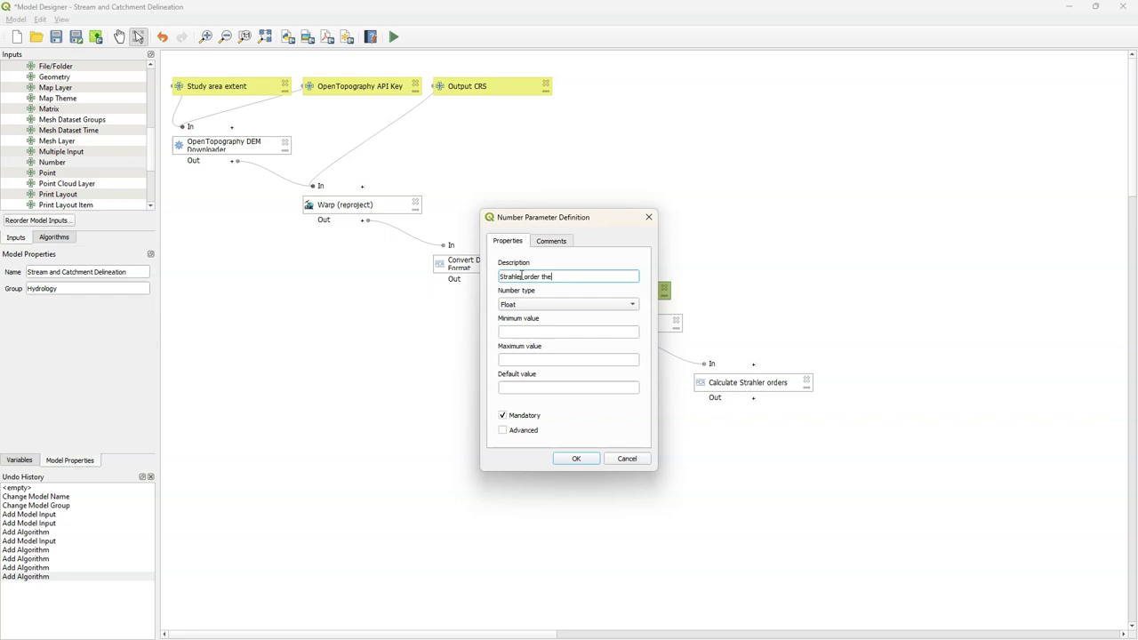
Step: Set the threshold input's number type to Integer, fill in its minimum and default values, and confirm the input
{"action": "left_click", "coordinate": [566, 304]}
{"action": "left_click", "coordinate": [561, 317]}
{"action": "left_click", "coordinate": [548, 332]}
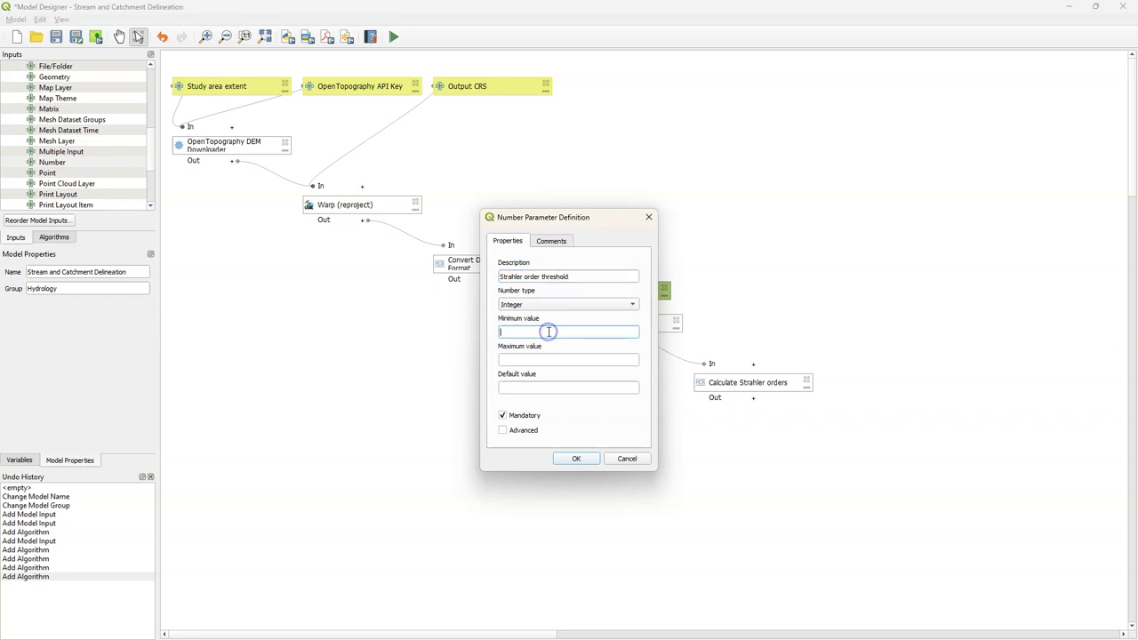
{"action": "left_click", "coordinate": [537, 388]}
{"action": "left_click", "coordinate": [576, 458]}
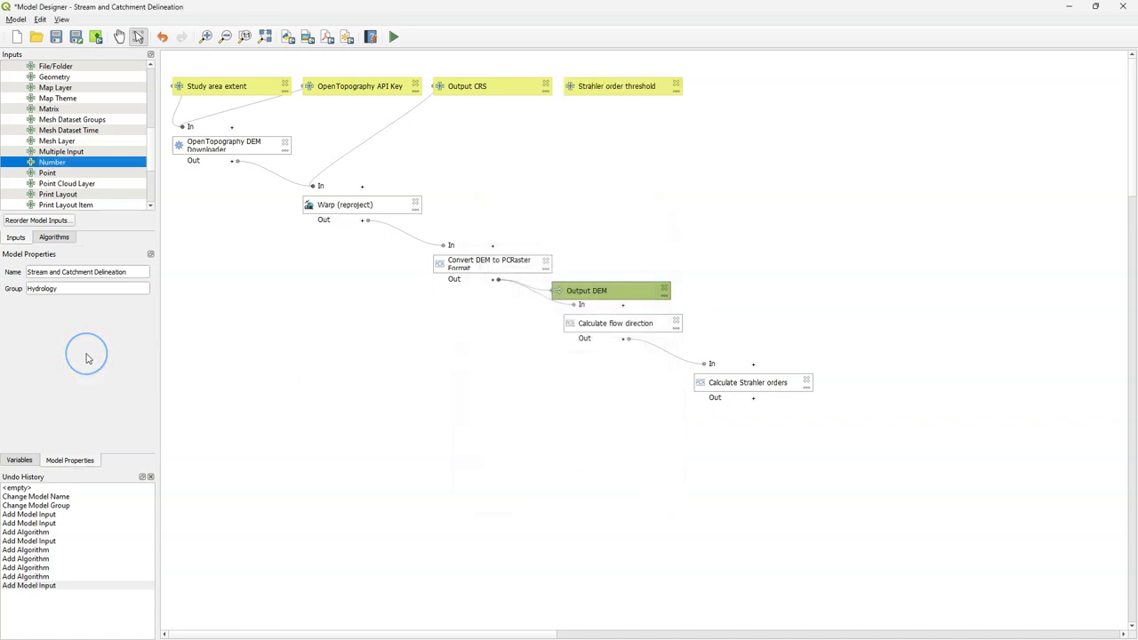
Step: Add the PCRaster algorithm spatial with the description "Create Strahler order threshold raster"
{"action": "left_click", "coordinate": [54, 236]}
{"action": "left_click", "coordinate": [64, 62]}
{"action": "key", "text": "ctrl+a"}
{"action": "type", "text": "spatial"}
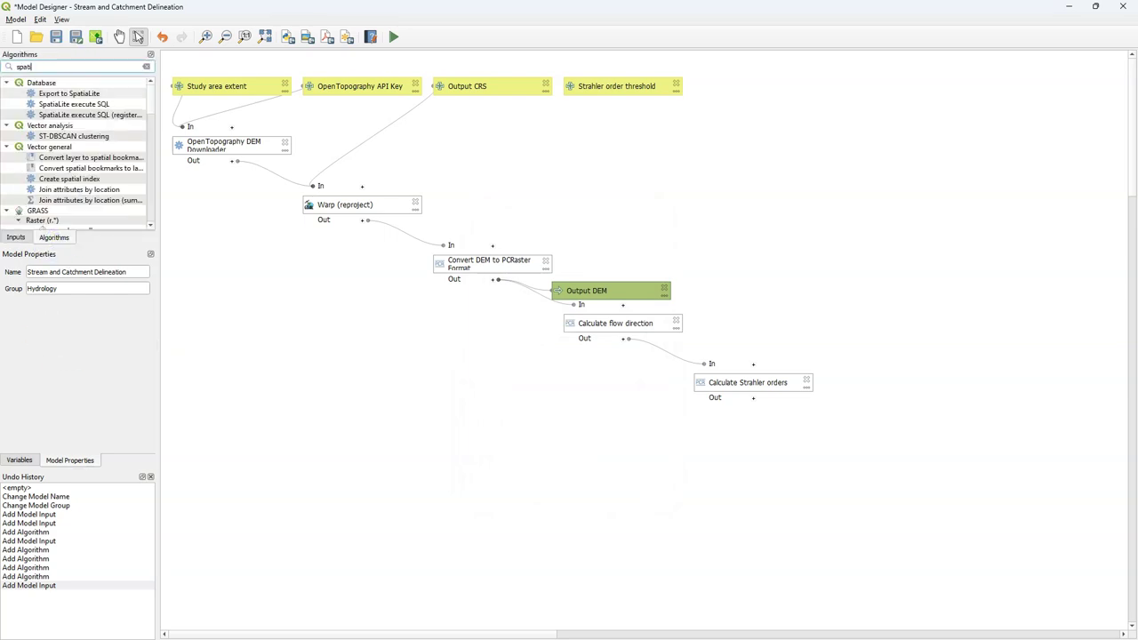
{"action": "scroll", "coordinate": [55, 104], "scroll_direction": "down", "scroll_amount": 2}
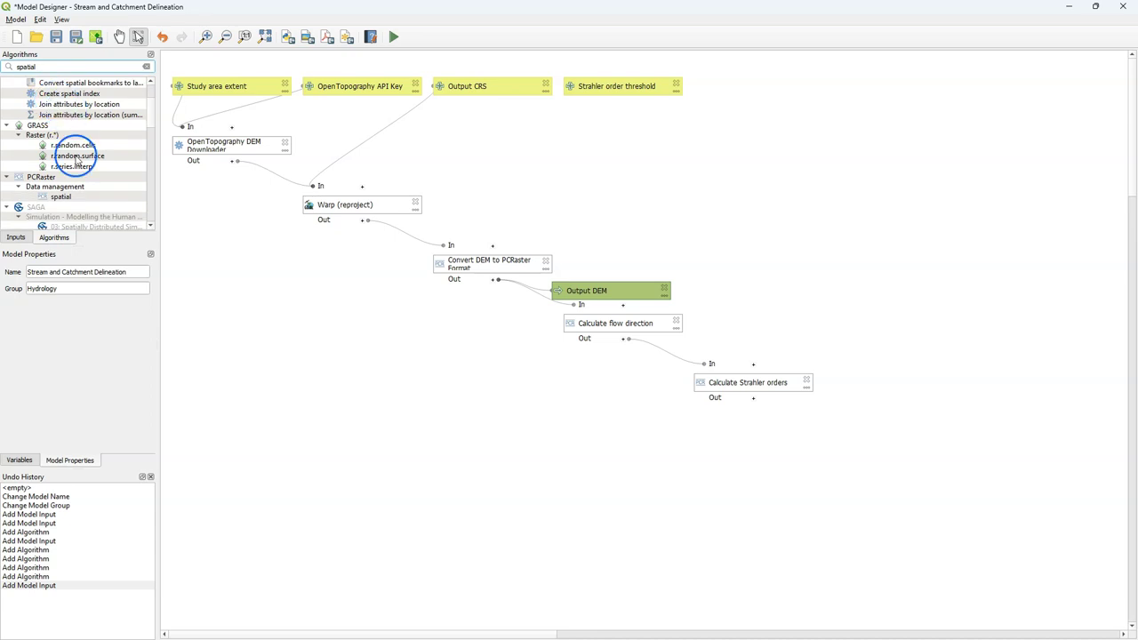
{"action": "left_click", "coordinate": [66, 197]}
{"action": "double_click", "coordinate": [56, 198]}
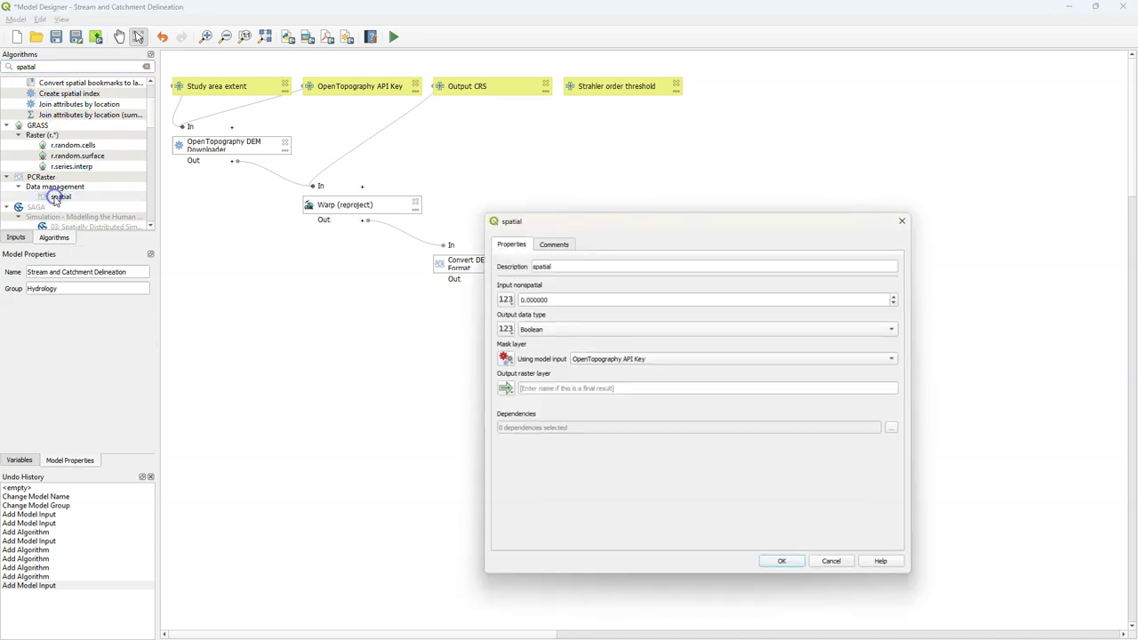
{"action": "left_click", "coordinate": [566, 264]}
{"action": "key", "text": "ctrl+a"}
{"action": "type", "text": "Create Strahler orde"}
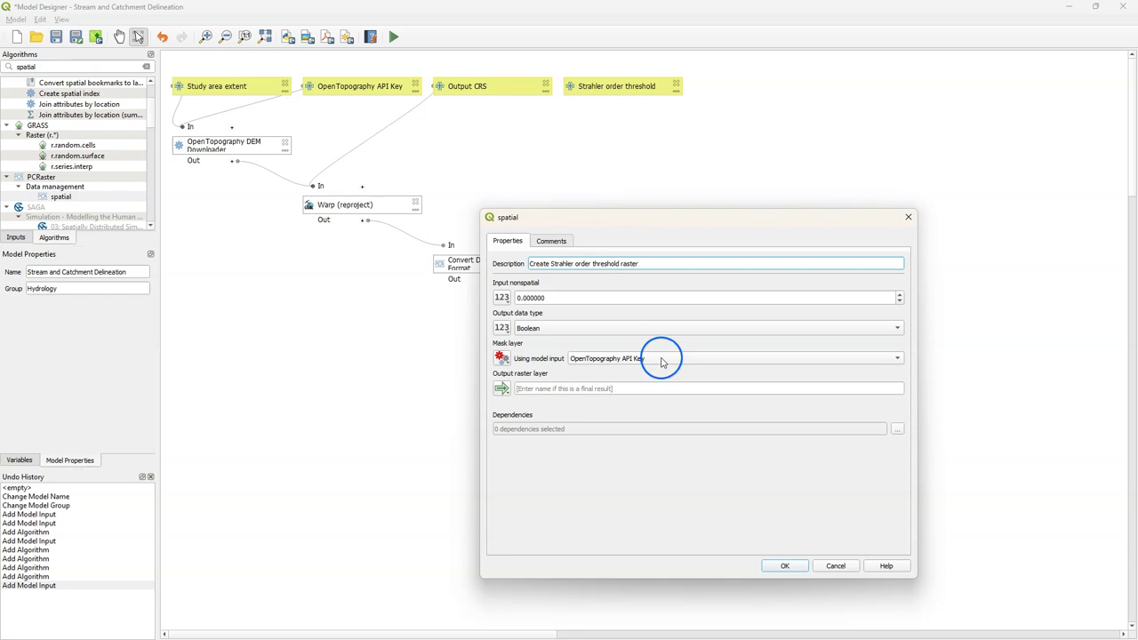
Step: Set the spatial algorithm's nonspatial input to the model input "Strahler order threshold" and its output data type to Ordinal
{"action": "left_click", "coordinate": [502, 298]}
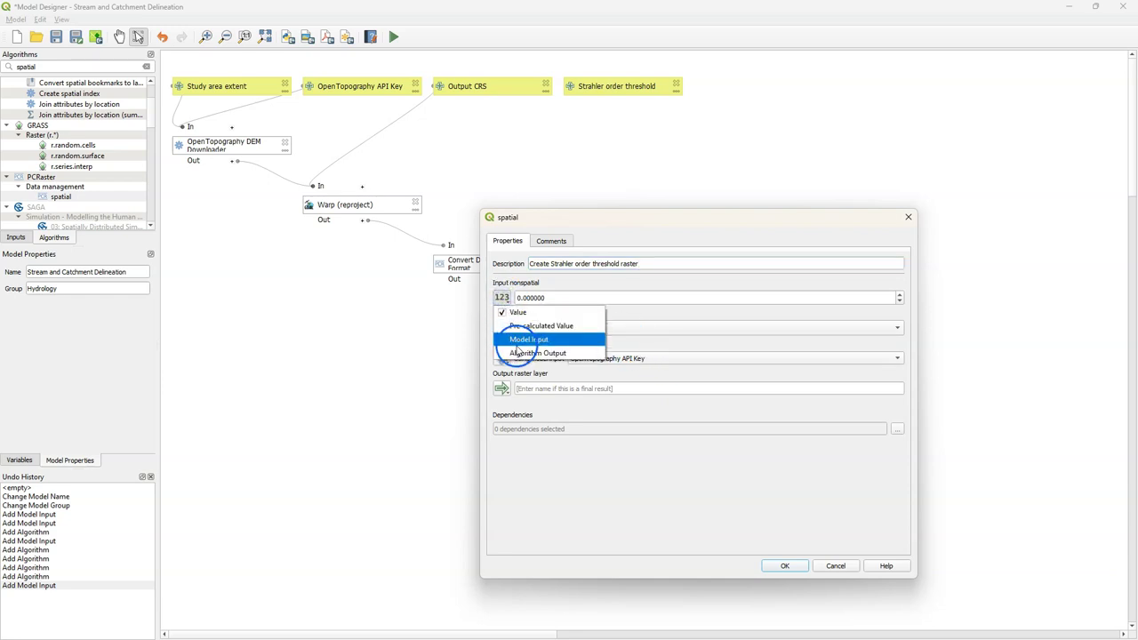
{"action": "left_click", "coordinate": [515, 341]}
{"action": "left_click", "coordinate": [614, 311]}
{"action": "left_click", "coordinate": [616, 309]}
{"action": "left_click", "coordinate": [589, 329]}
{"action": "left_click", "coordinate": [579, 349]}
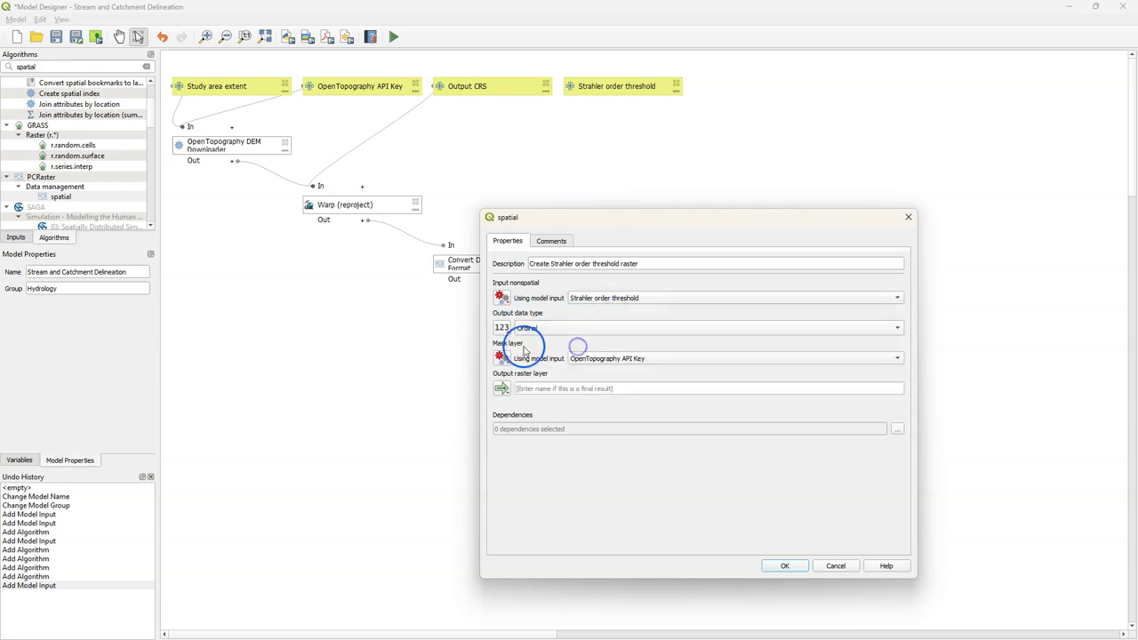
Step: Set the mask layer to the "Local Drain Direction Layer" output of "Calculate flow direction" and confirm the spatial algorithm
{"action": "left_click", "coordinate": [502, 358]}
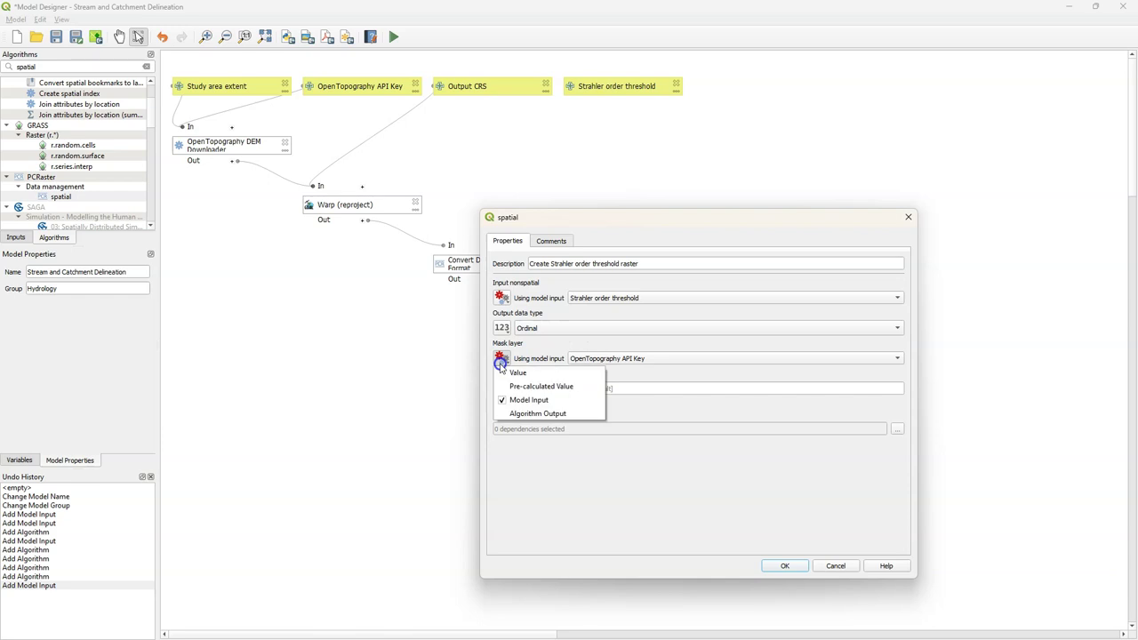
{"action": "left_click", "coordinate": [523, 414]}
{"action": "left_click", "coordinate": [638, 357]}
{"action": "left_click", "coordinate": [638, 394]}
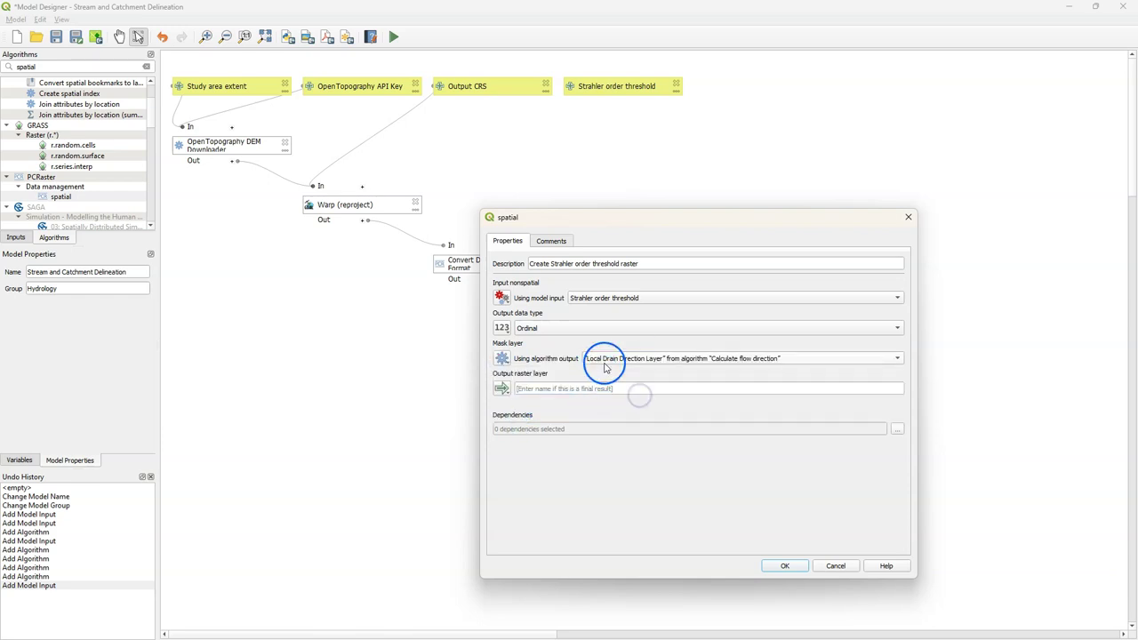
{"action": "left_click", "coordinate": [784, 565]}
Step: Move the threshold raster algorithm below the Strahler order threshold input and the Output DEM box below and left of the PCRaster conversion
{"action": "left_click_drag", "start_coordinate": [856, 441], "coordinate": [503, 151]}
{"action": "left_click_drag", "start_coordinate": [609, 290], "coordinate": [406, 305]}
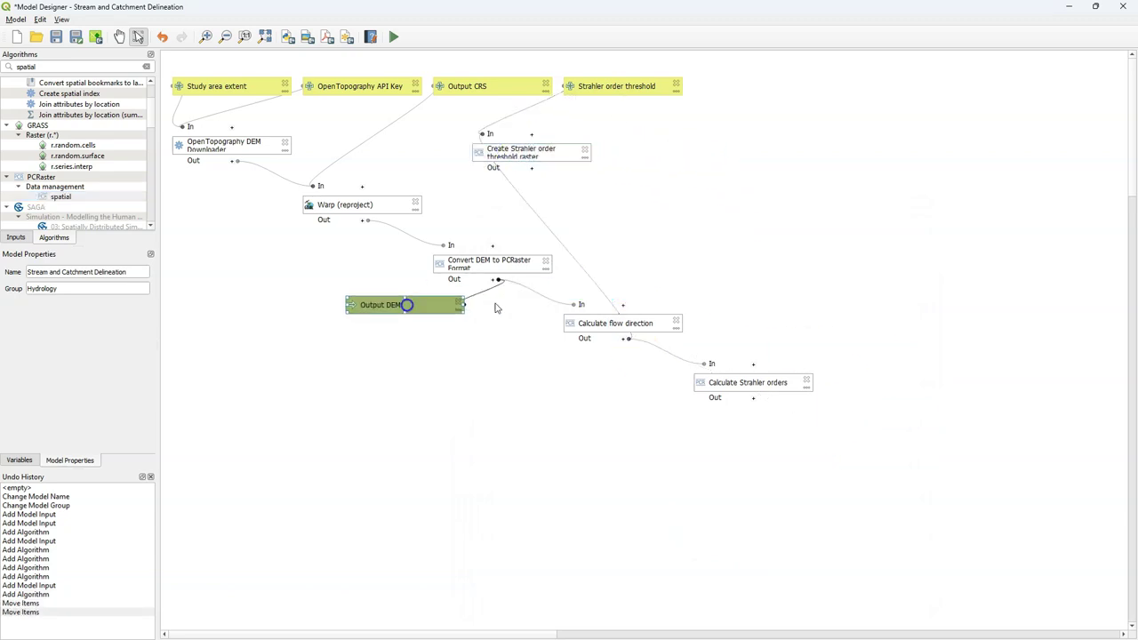
Step: Add the PCRaster comparison operators algorithm with the description "Select Strahler orders >= threshold"
{"action": "double_click", "coordinate": [26, 67]}
{"action": "type", "text": "compari"}
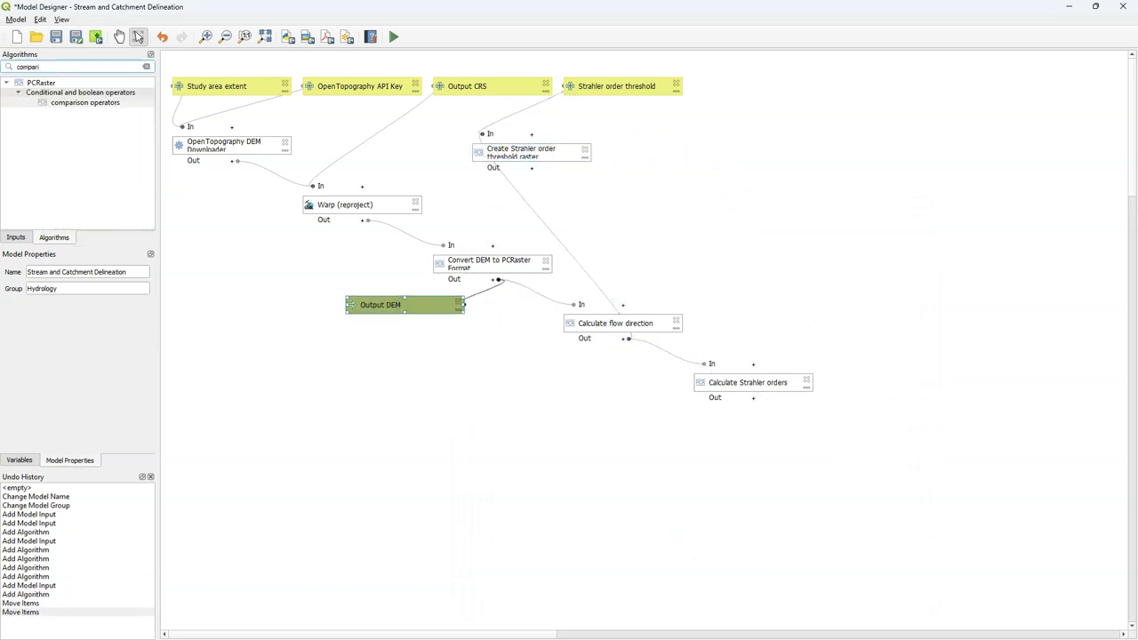
{"action": "double_click", "coordinate": [85, 102]}
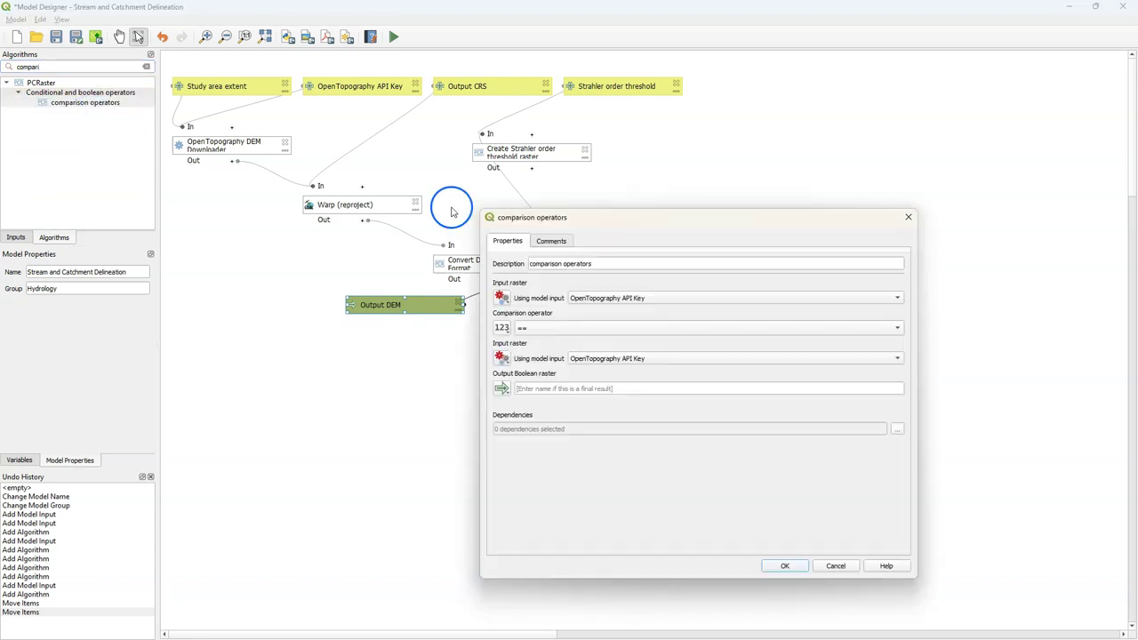
{"action": "triple_click", "coordinate": [575, 258]}
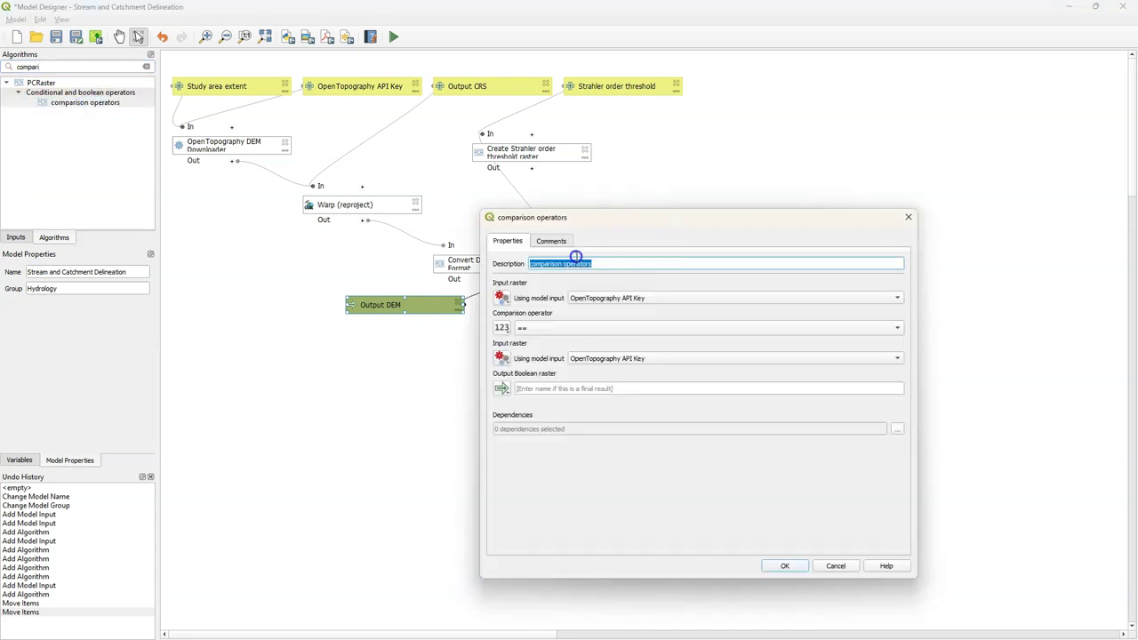
{"action": "left_click", "coordinate": [663, 543]}
{"action": "left_click", "coordinate": [673, 514]}
{"action": "type", "text": "Select Strahler orders >= threshold"}
Step: Set the comparison's first input raster to the "Stream Order layer" output of "Calculate Strahler orders" and its operator to >=
{"action": "left_click", "coordinate": [501, 298]}
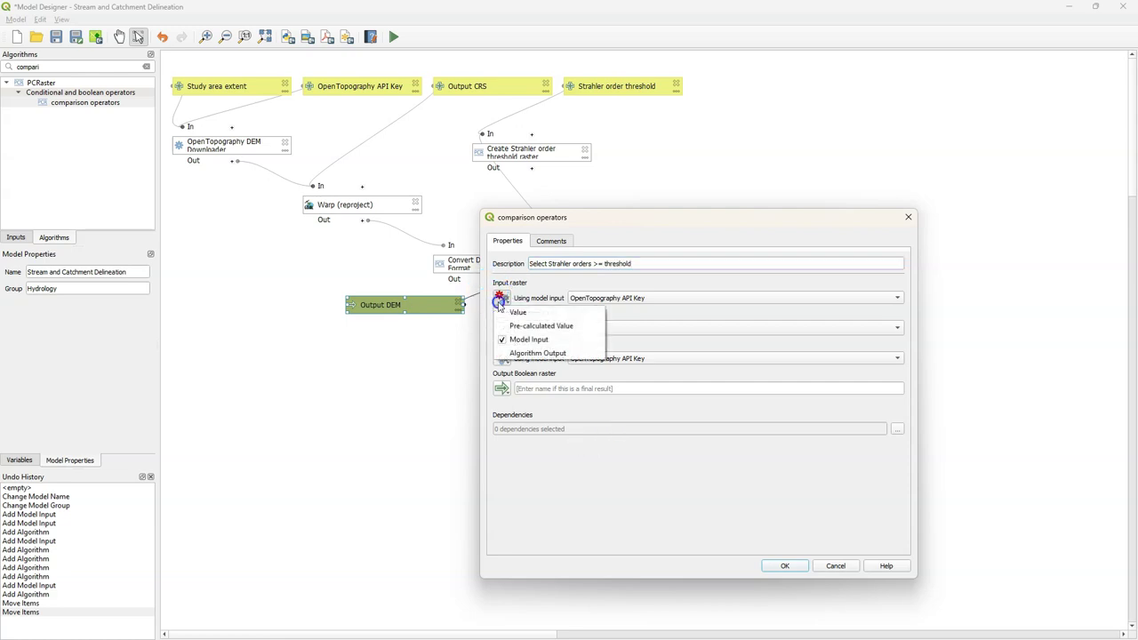
{"action": "left_click", "coordinate": [516, 355]}
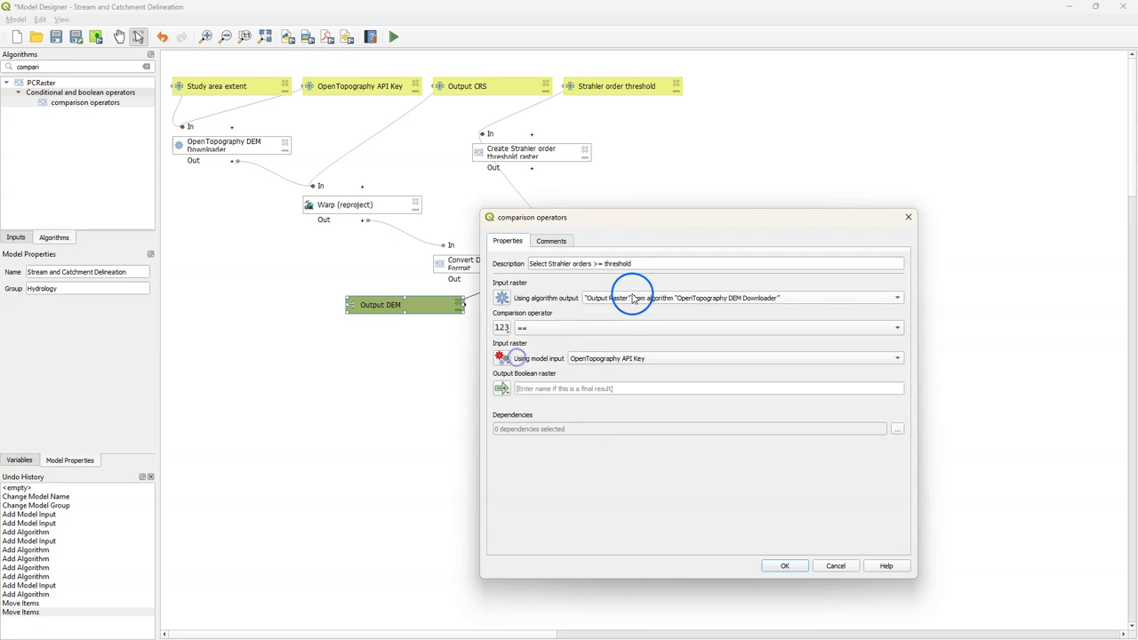
{"action": "left_click", "coordinate": [630, 299]}
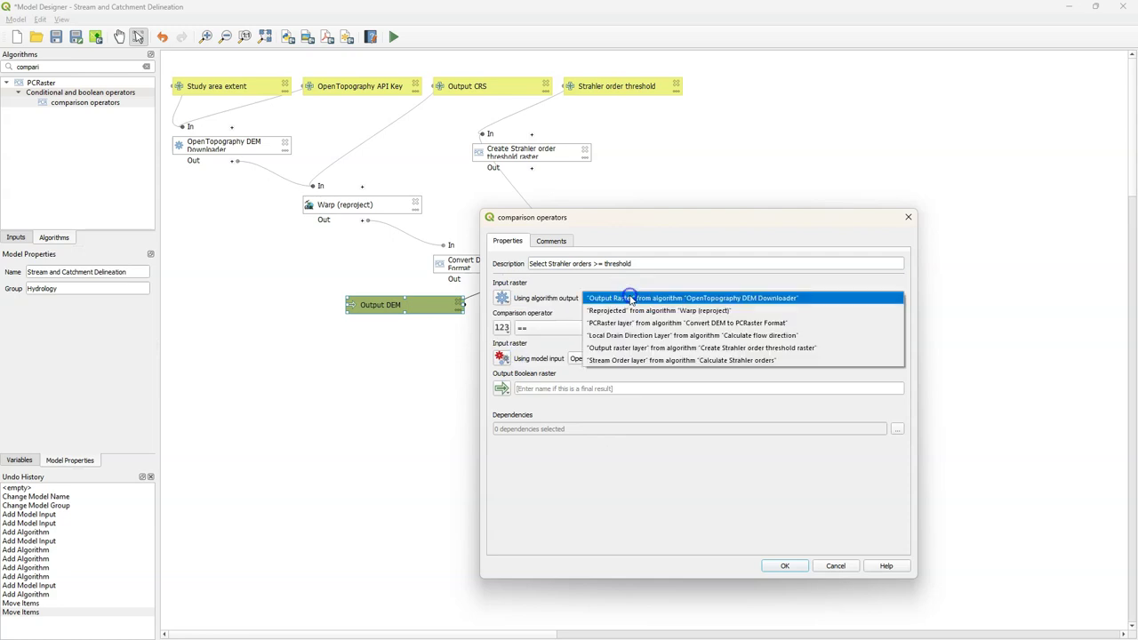
{"action": "left_click", "coordinate": [657, 360]}
{"action": "left_click", "coordinate": [541, 328]}
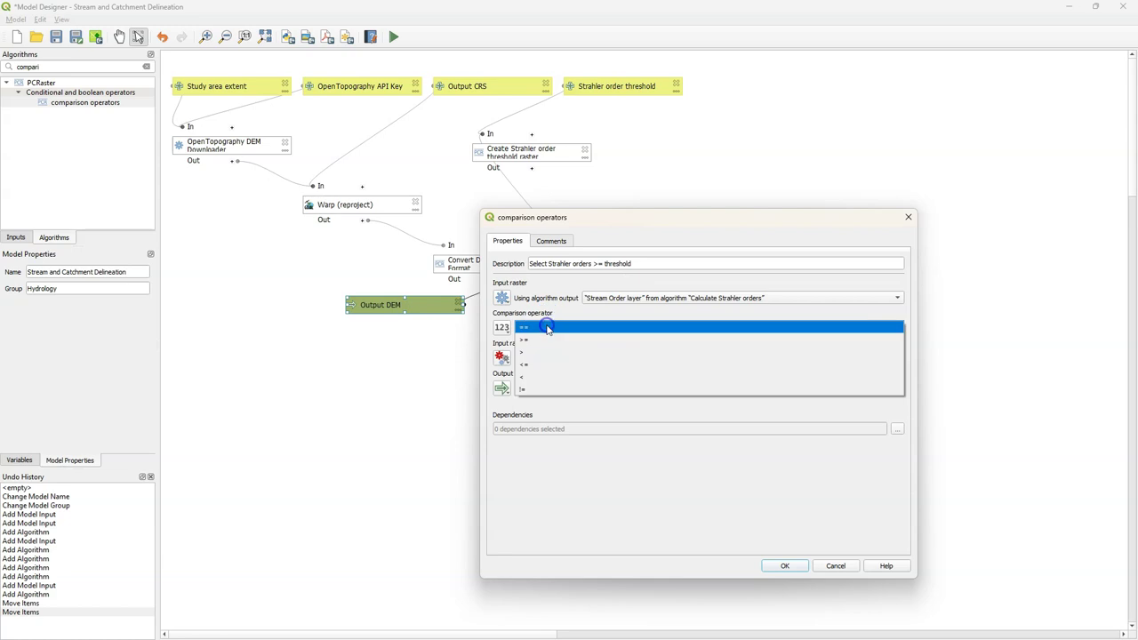
{"action": "left_click", "coordinate": [545, 339]}
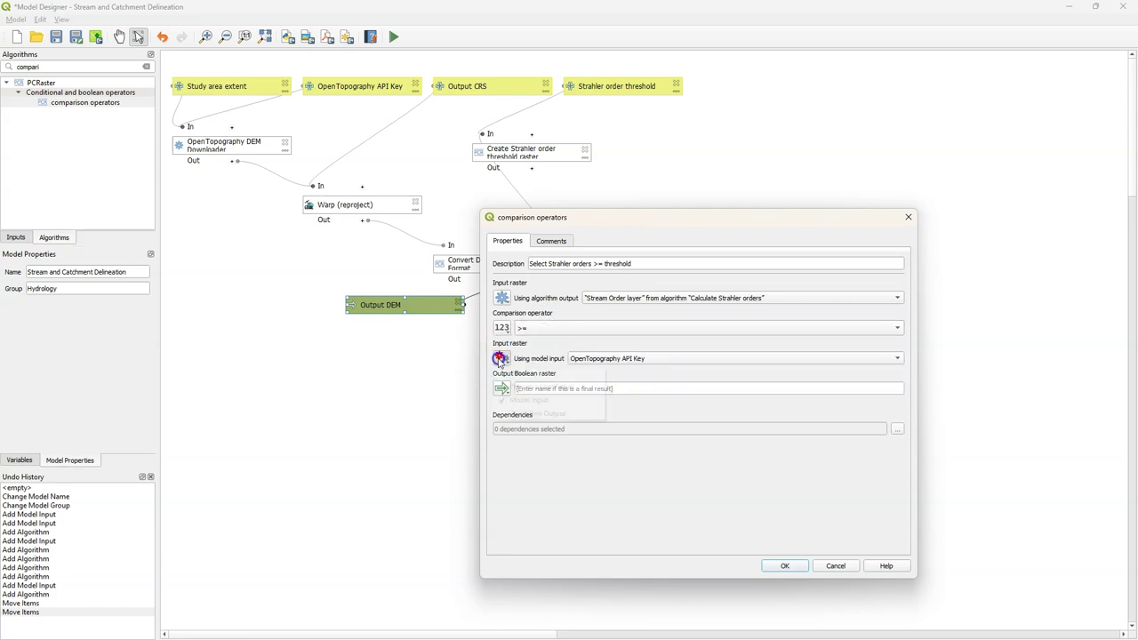
Step: Set the comparison's second input raster to the "Output raster layer" output of "Create Strahler order threshold raster" and confirm the algorithm
{"action": "left_click", "coordinate": [500, 359]}
{"action": "left_click", "coordinate": [500, 358]}
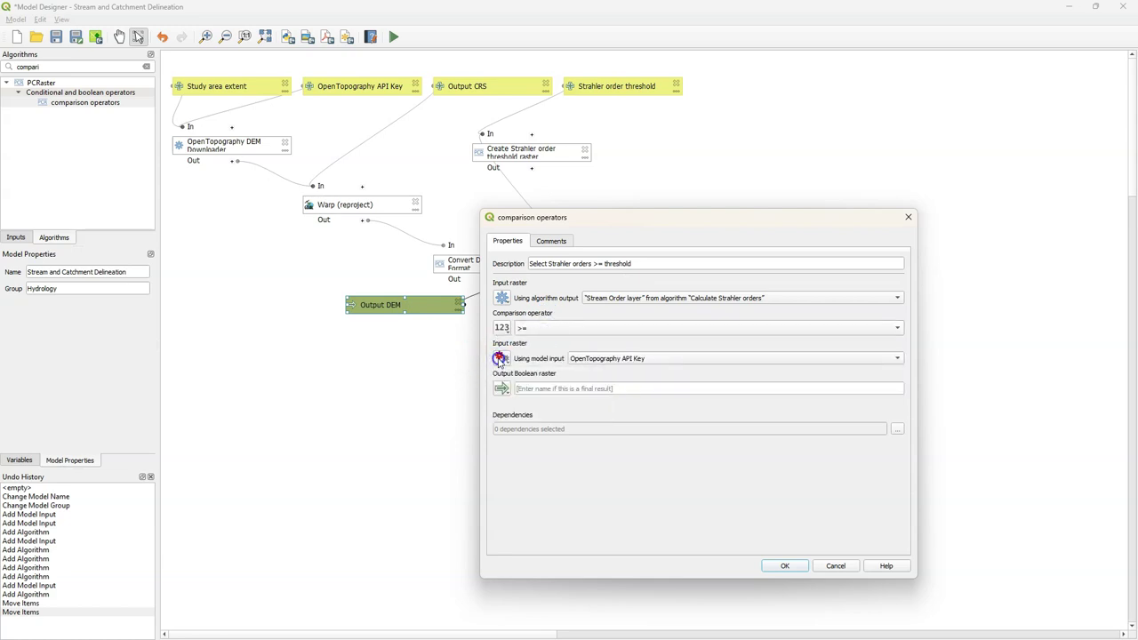
{"action": "left_click", "coordinate": [622, 358]}
{"action": "left_click", "coordinate": [551, 356]}
{"action": "left_click", "coordinate": [500, 358]}
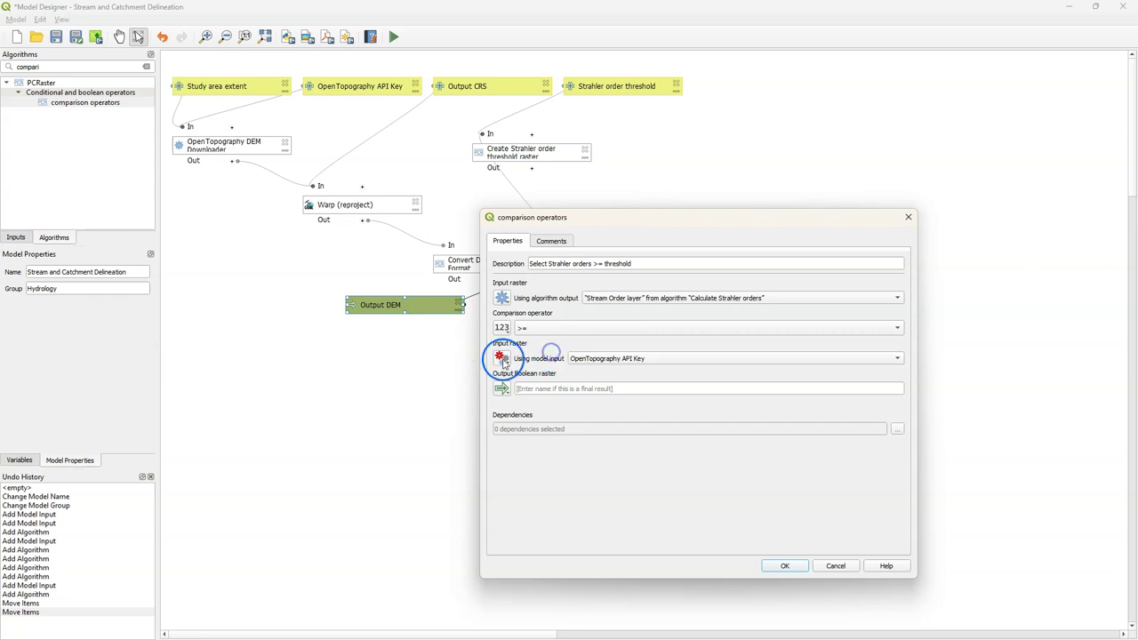
{"action": "left_click", "coordinate": [512, 413]}
{"action": "left_click", "coordinate": [608, 358]}
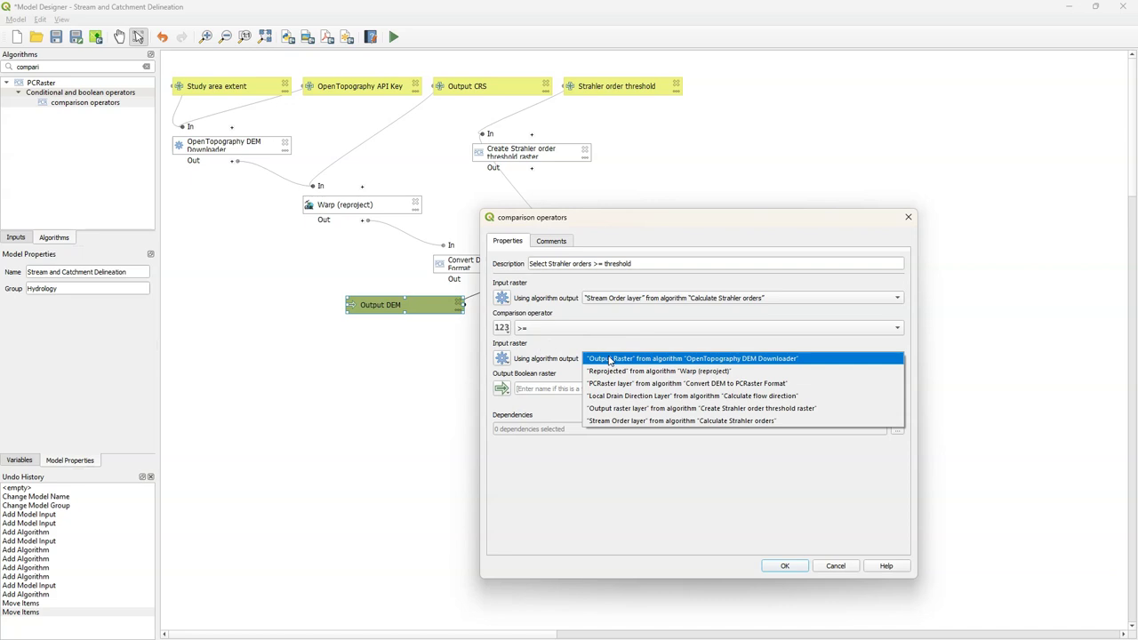
{"action": "left_click", "coordinate": [642, 408]}
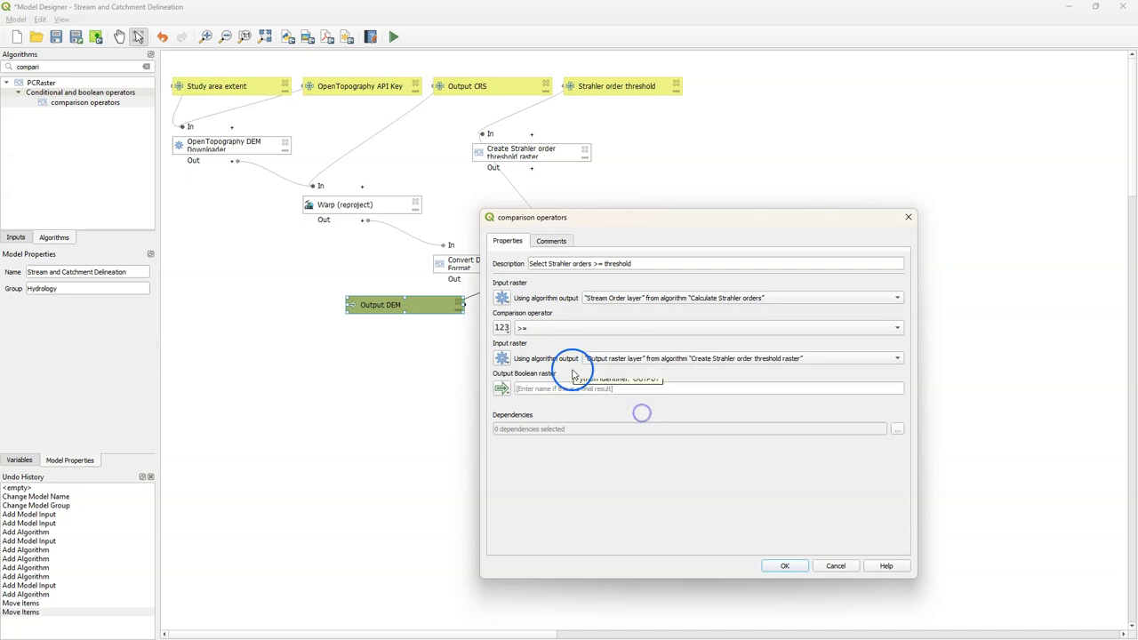
{"action": "left_click", "coordinate": [779, 566]}
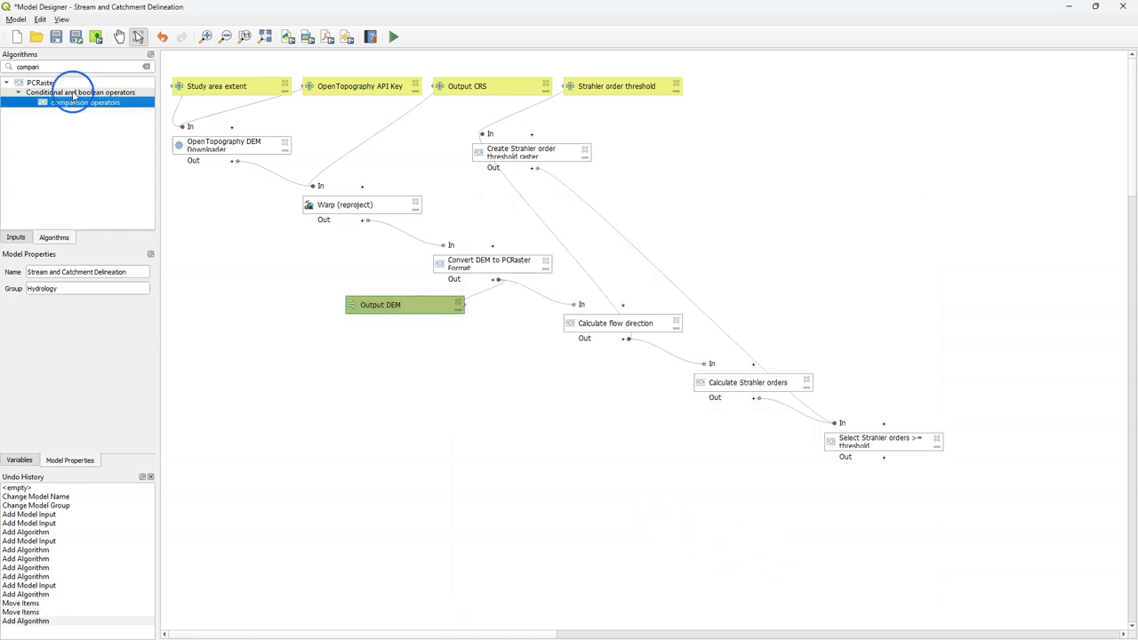
Step: Add the PCRaster if then algorithm with the description "Assign Strahler orders to river"
{"action": "left_click", "coordinate": [146, 67]}
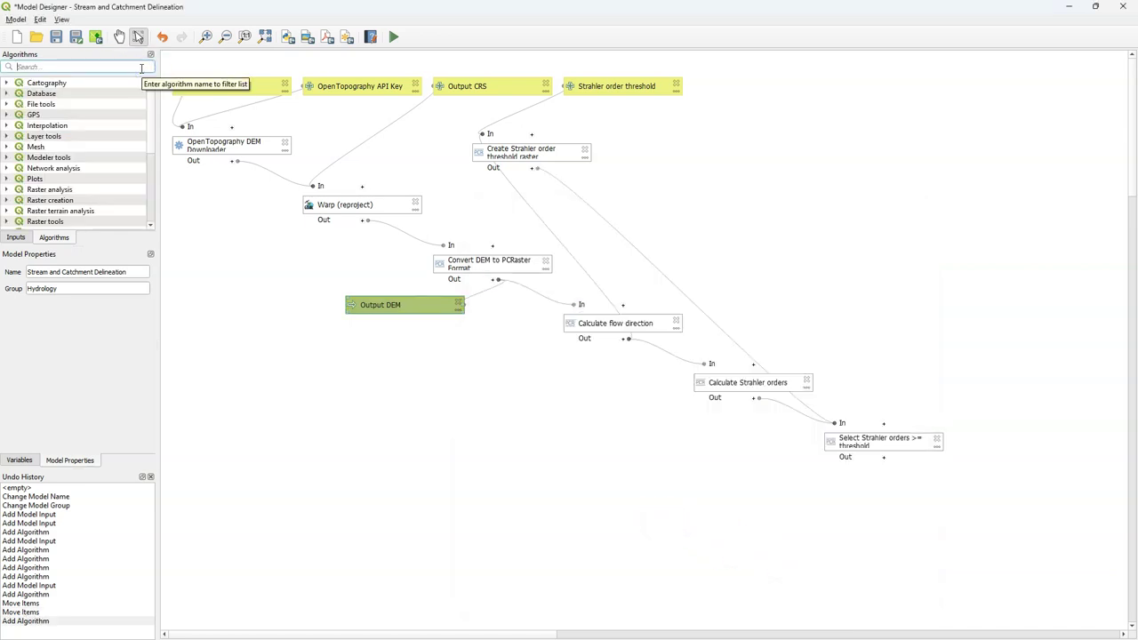
{"action": "type", "text": "if t"}
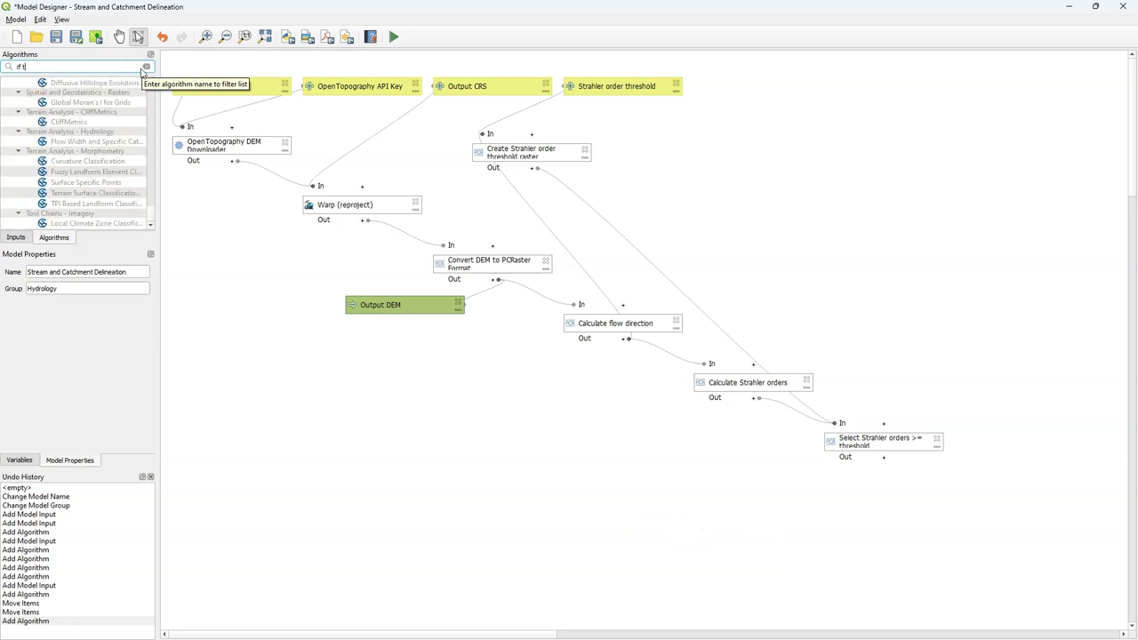
{"action": "type", "text": "hen"}
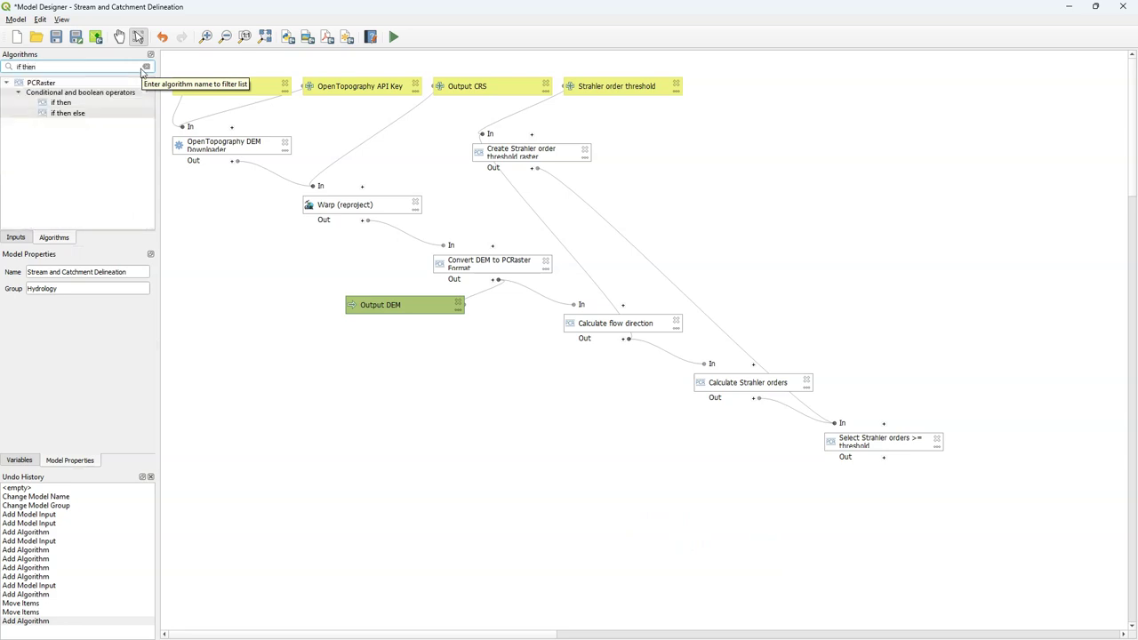
{"action": "left_click", "coordinate": [71, 103]}
{"action": "double_click", "coordinate": [71, 102]}
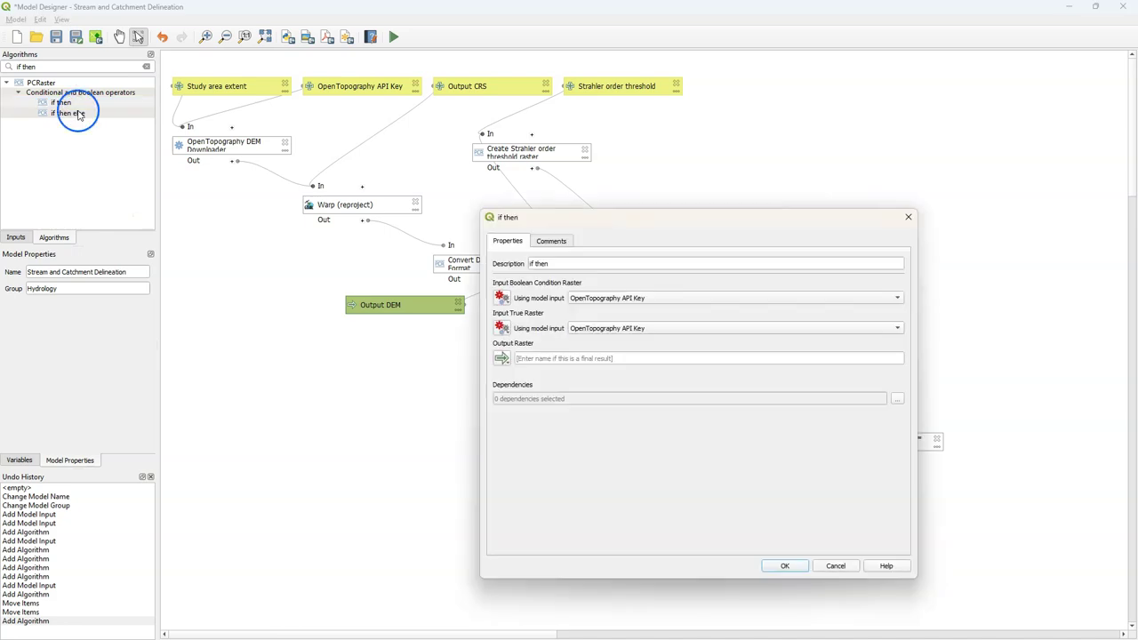
{"action": "left_click_drag", "start_coordinate": [569, 263], "coordinate": [520, 265]}
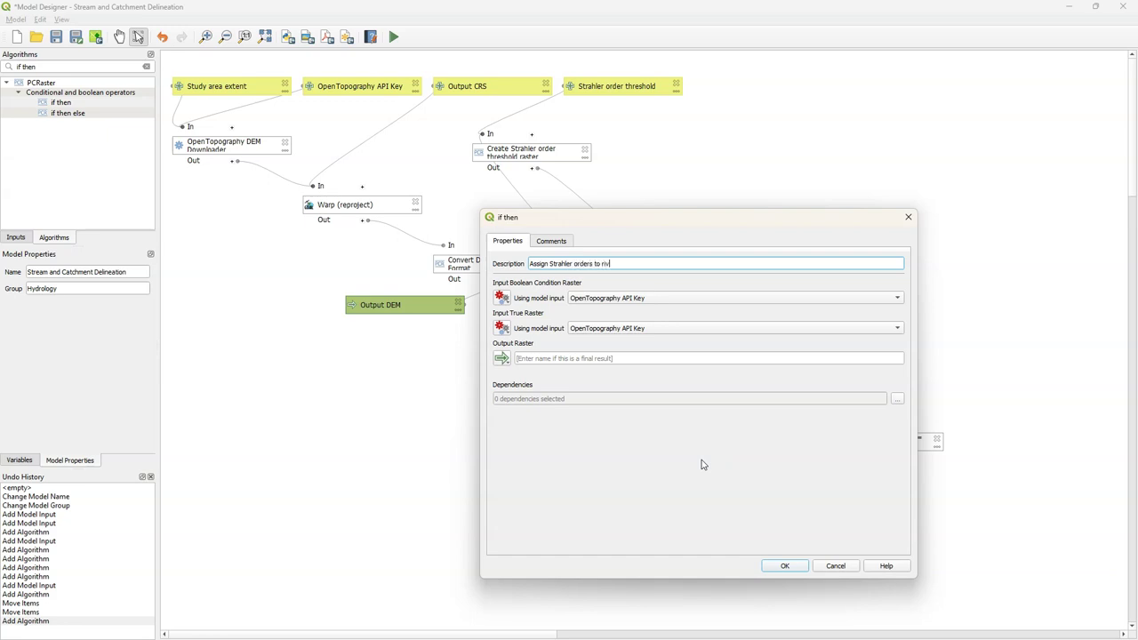
Step: Set the if then Boolean condition raster to the "Output Boolean raster" output of "Select Strahler orders >= threshold"
{"action": "left_click", "coordinate": [500, 298]}
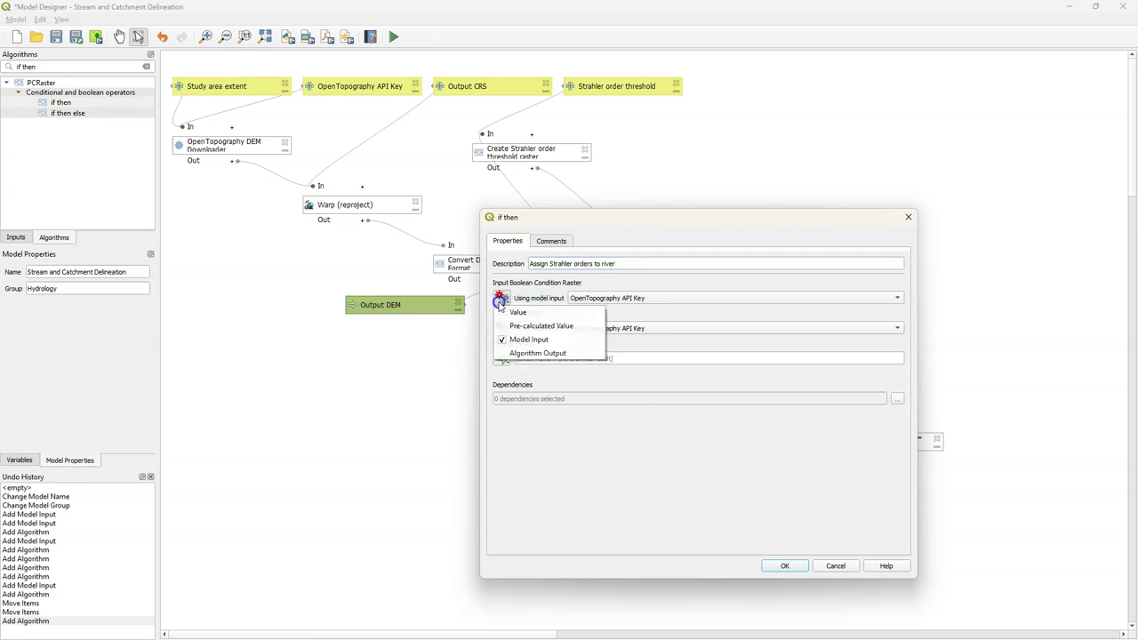
{"action": "left_click", "coordinate": [522, 353]}
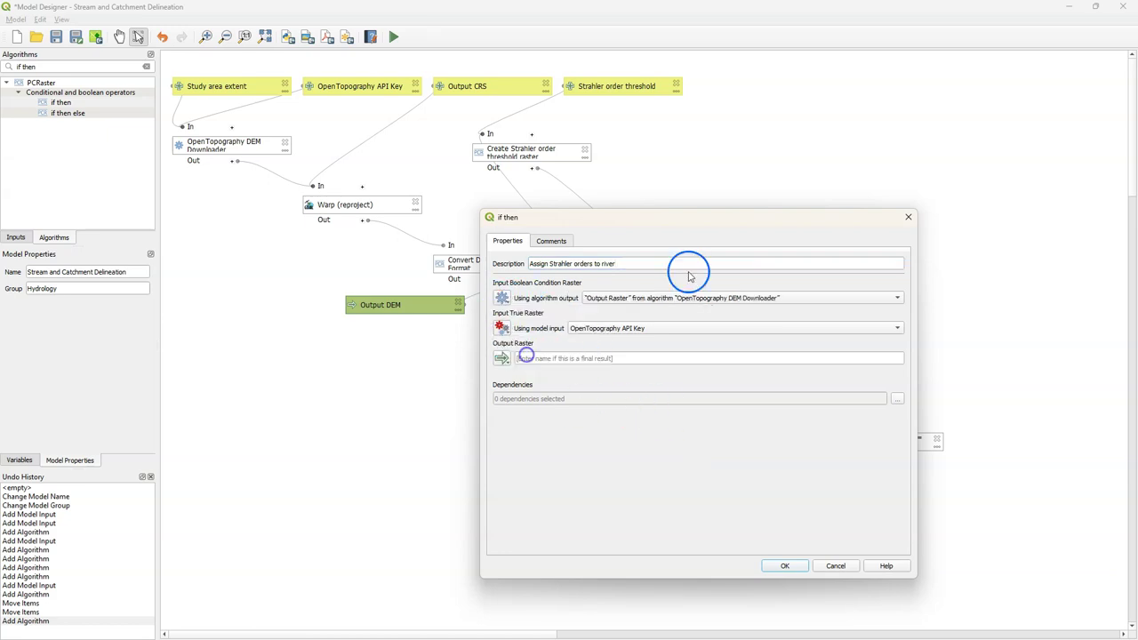
{"action": "left_click", "coordinate": [662, 298]}
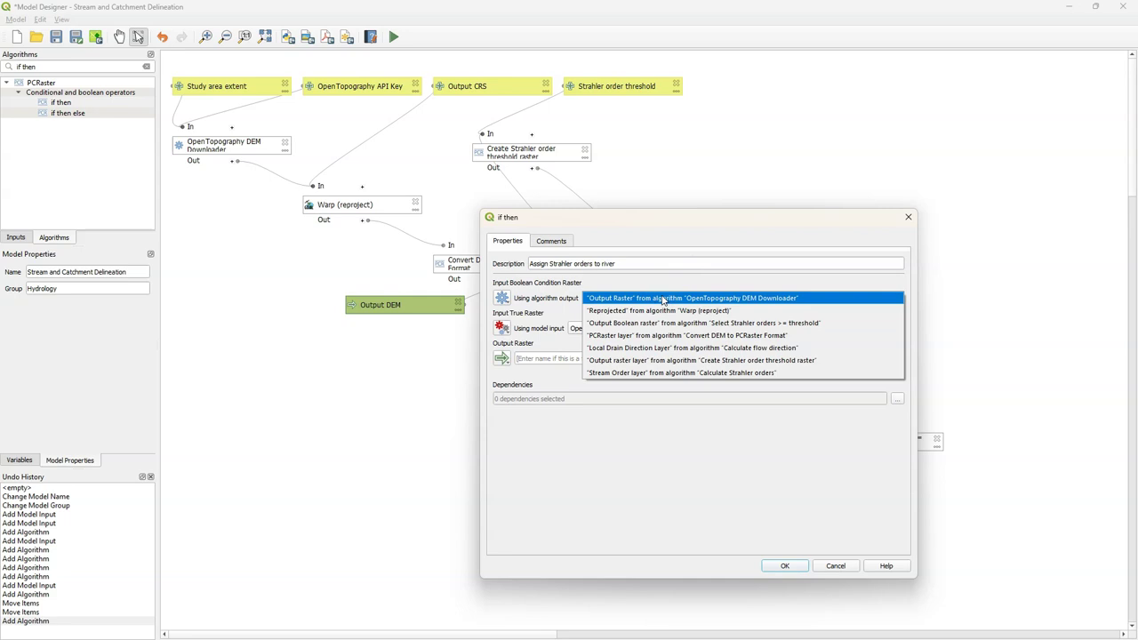
{"action": "left_click", "coordinate": [662, 323]}
Step: Set the input true raster to the "Stream Order layer" output of "Calculate Strahler orders" and confirm the if then algorithm
{"action": "left_click", "coordinate": [500, 328]}
{"action": "left_click", "coordinate": [523, 384]}
{"action": "left_click", "coordinate": [629, 327]}
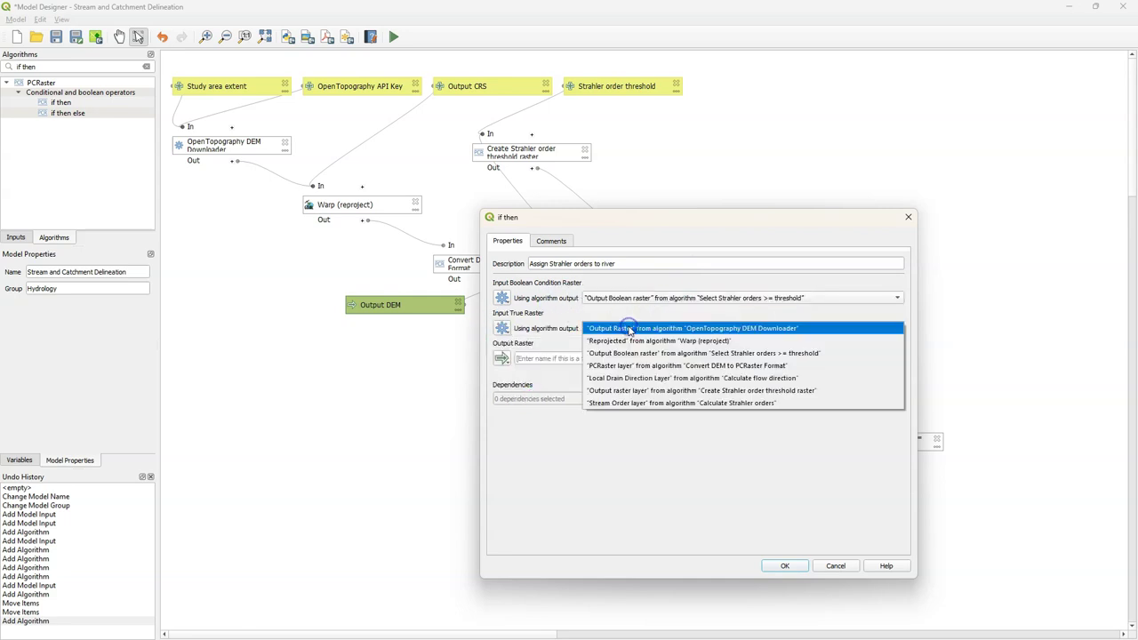
{"action": "left_click", "coordinate": [667, 403]}
{"action": "left_click", "coordinate": [782, 567]}
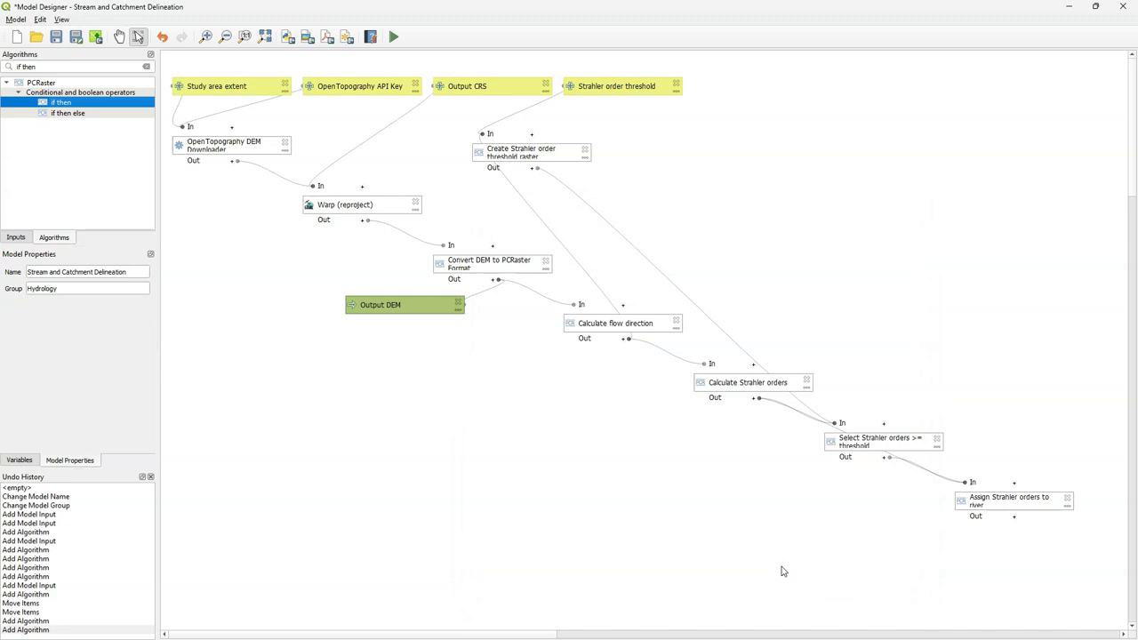
Step: Add the GRASS r.thin algorithm with the "Output Raster" output of "Assign Strahler orders to river" as its input raster layer
{"action": "left_click", "coordinate": [147, 66]}
{"action": "type", "text": "thin"}
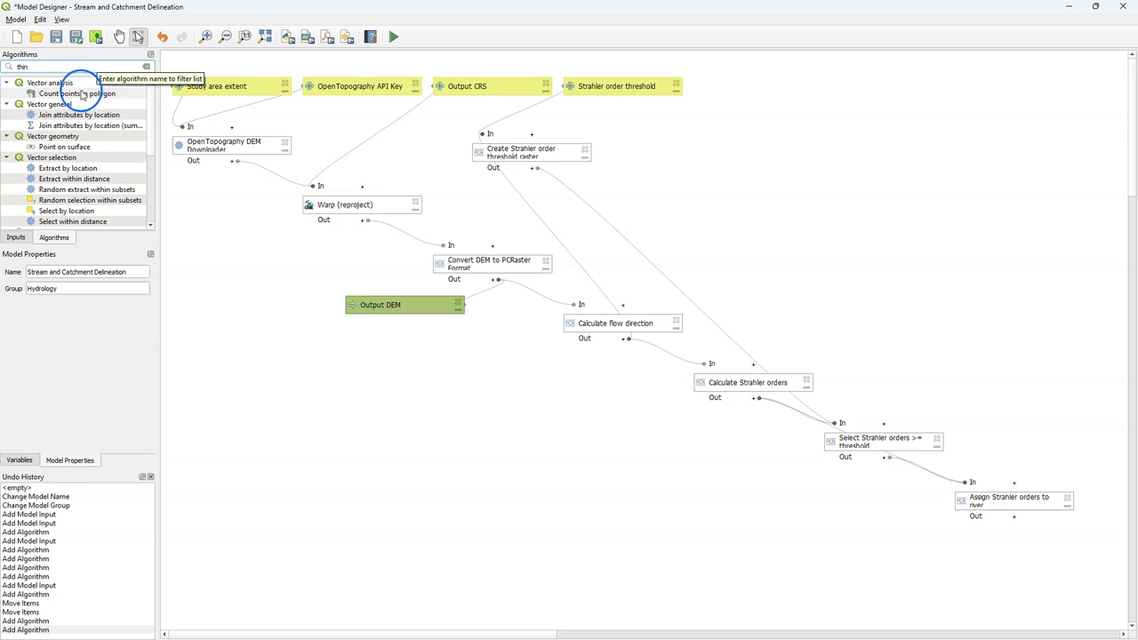
{"action": "scroll", "coordinate": [84, 148], "scroll_direction": "down", "scroll_amount": 3}
{"action": "double_click", "coordinate": [59, 177]}
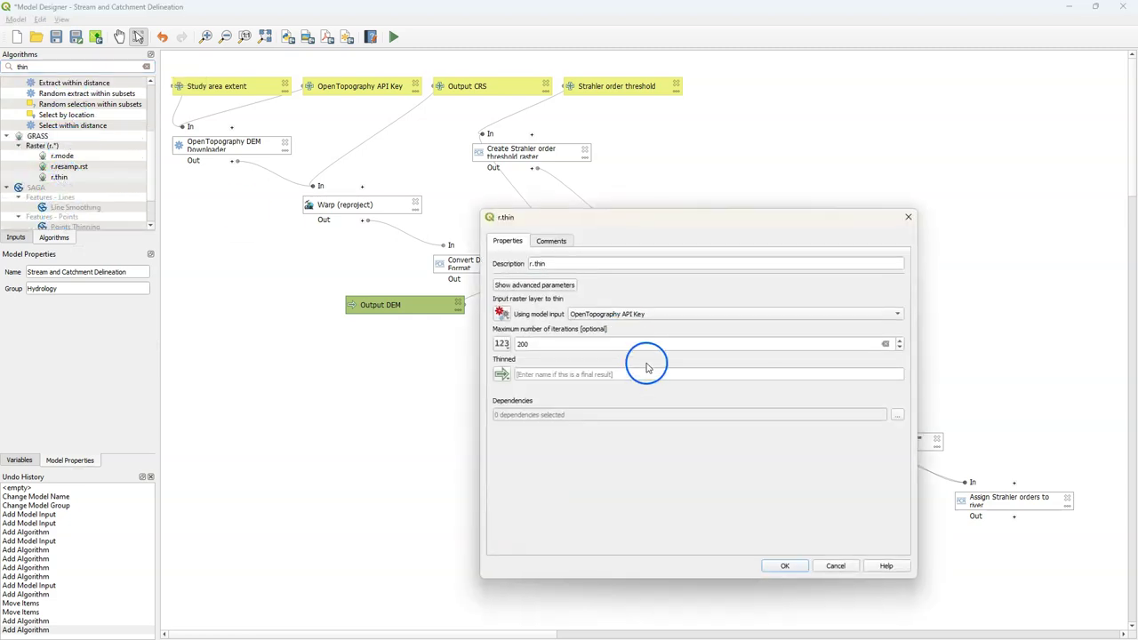
{"action": "mouse_move", "coordinate": [536, 335]}
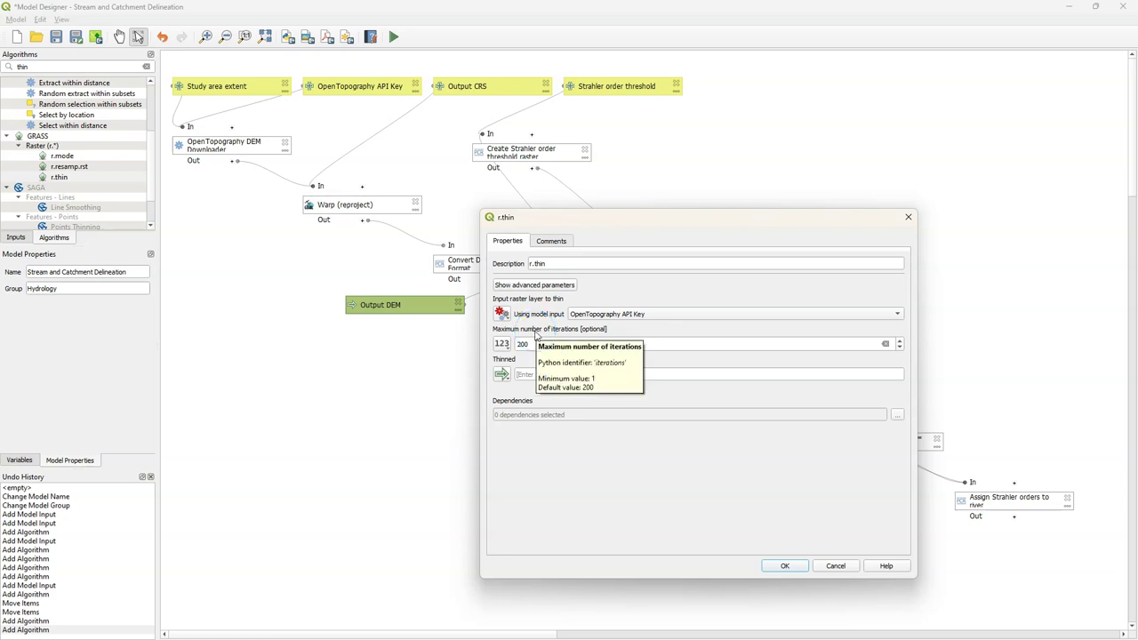
{"action": "left_click", "coordinate": [501, 313]}
{"action": "left_click", "coordinate": [520, 368]}
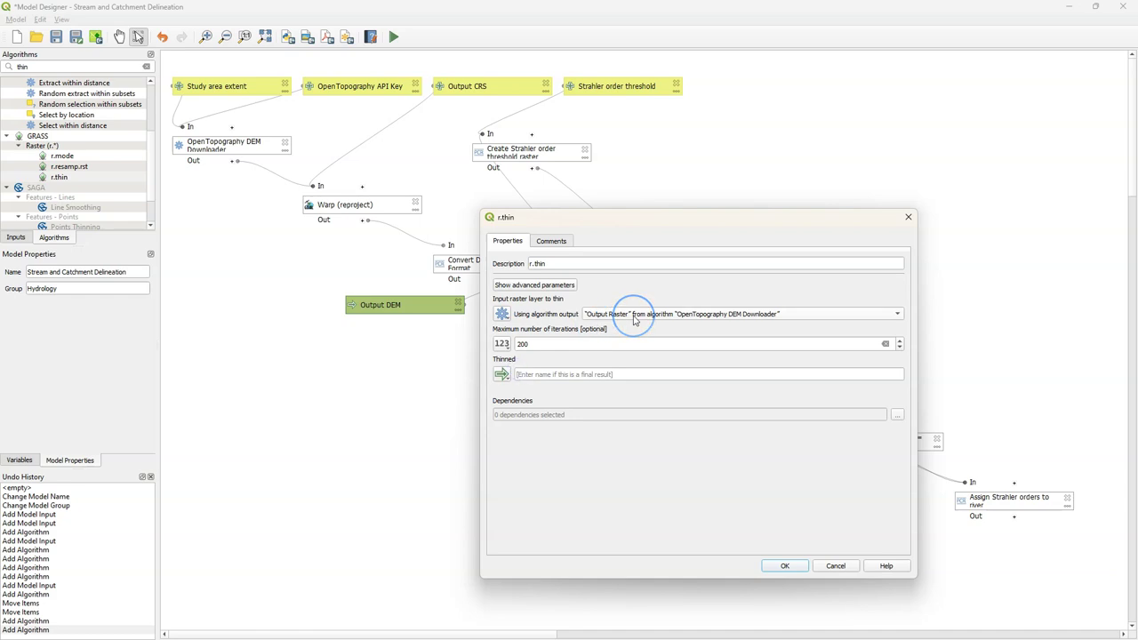
{"action": "left_click", "coordinate": [634, 317]}
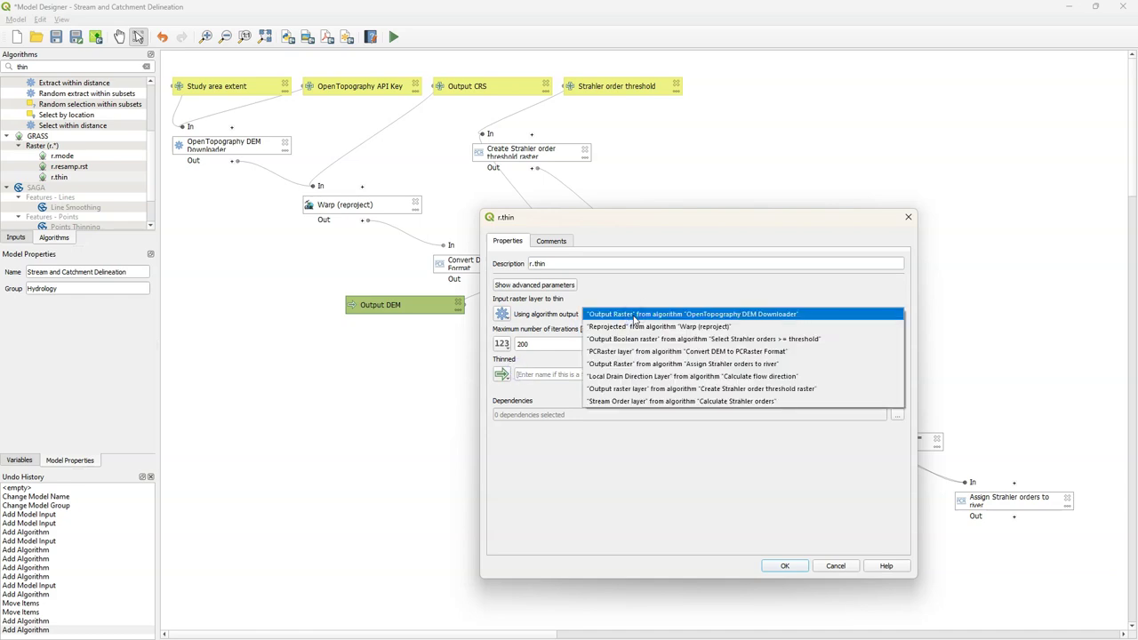
{"action": "left_click", "coordinate": [658, 363]}
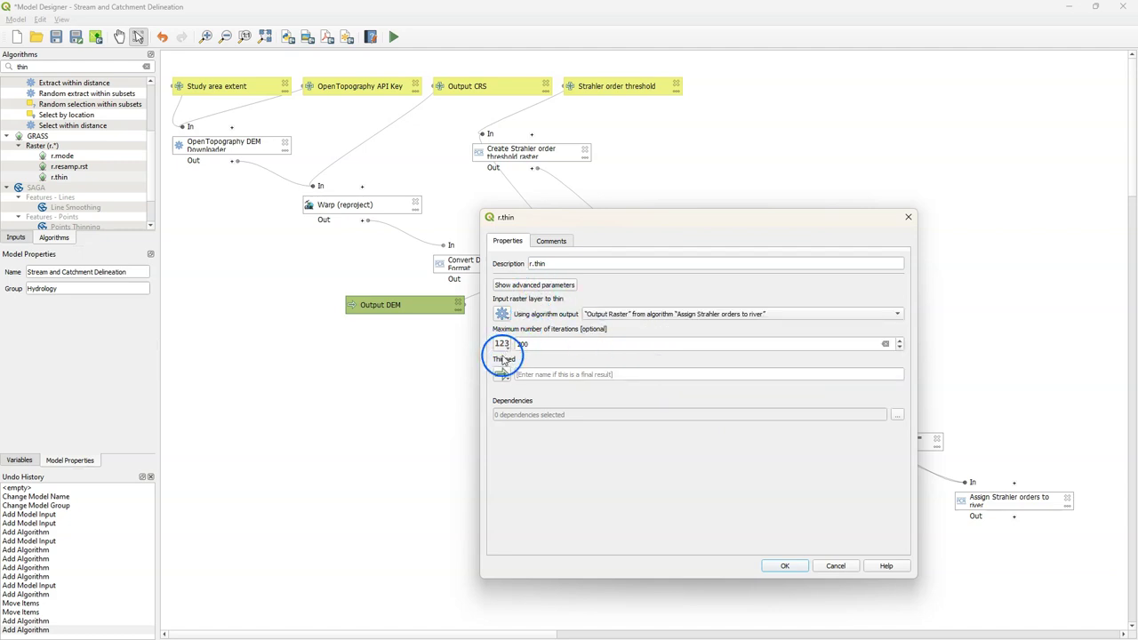
{"action": "left_click", "coordinate": [785, 566]}
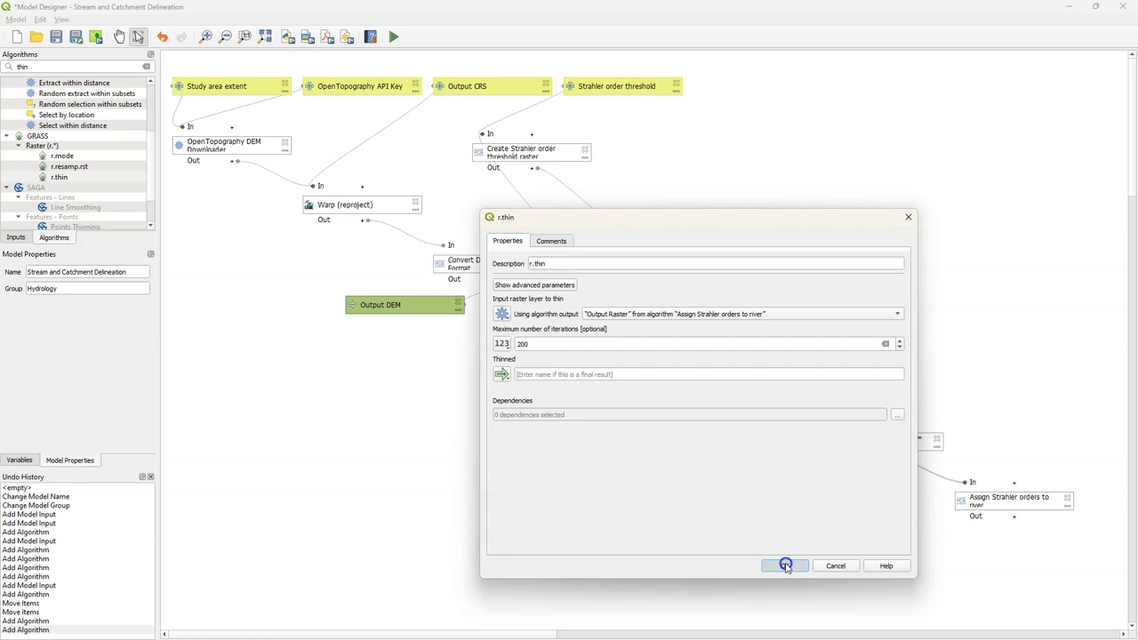
Step: Set the r.thin description to "Thin river raster" and confirm the algorithm
{"action": "triple_click", "coordinate": [533, 263]}
{"action": "type", "text": "Thin river raster"}
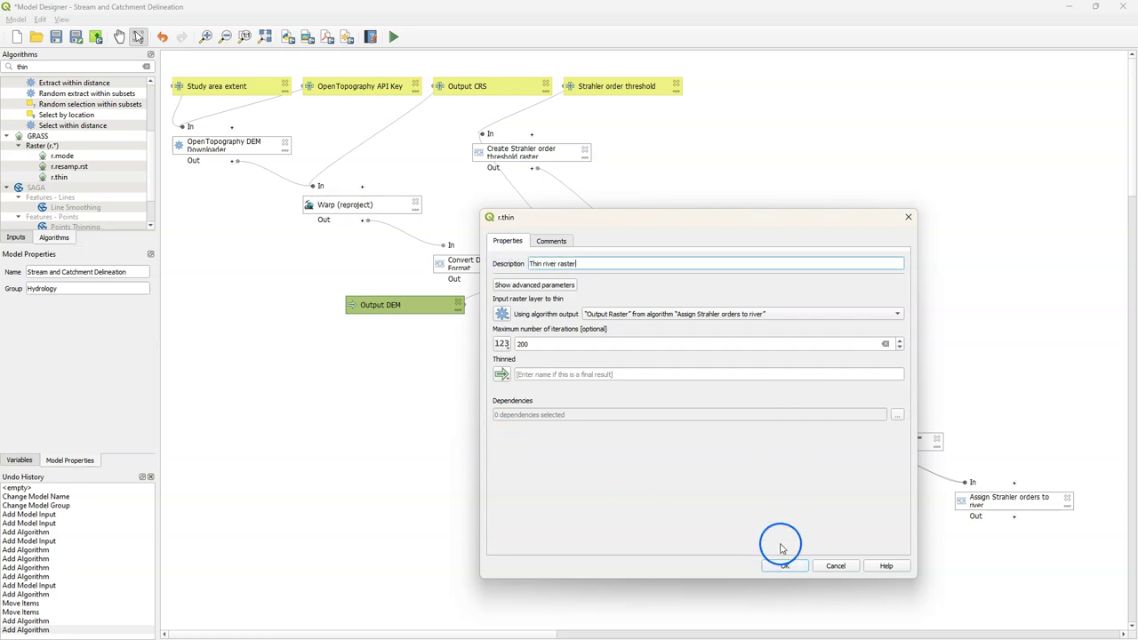
{"action": "left_click", "coordinate": [789, 566]}
Step: Add the GRASS r.to.vect algorithm with the description "Convert river raster to line vector"
{"action": "left_click", "coordinate": [265, 37]}
{"action": "double_click", "coordinate": [22, 67]}
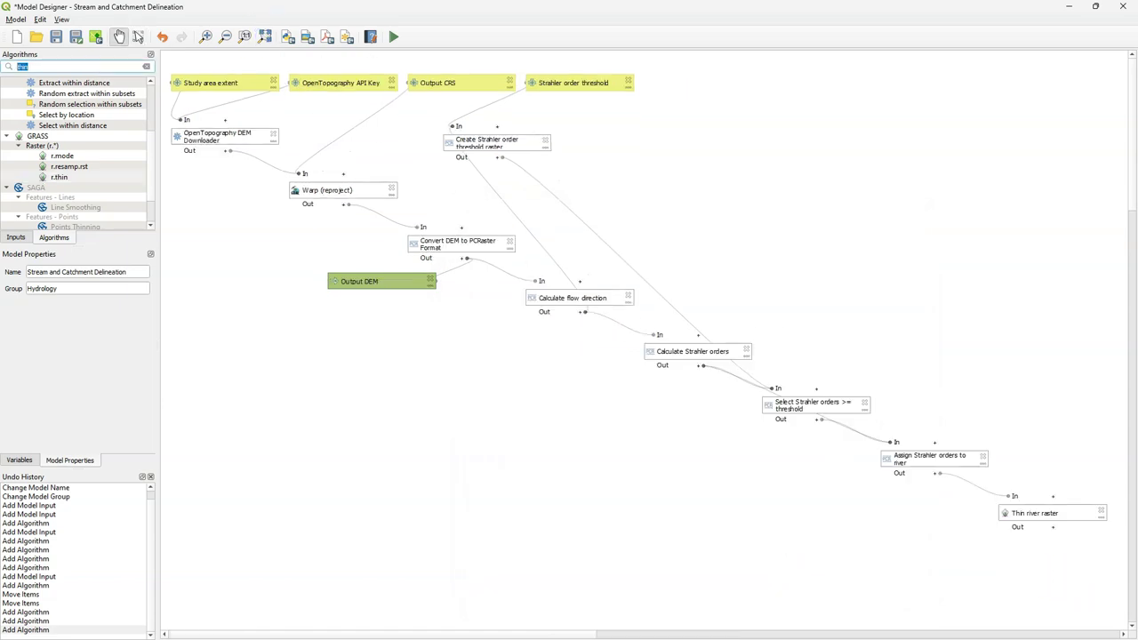
{"action": "type", "text": "r.to"}
{"action": "left_click", "coordinate": [68, 122]}
{"action": "double_click", "coordinate": [69, 122]}
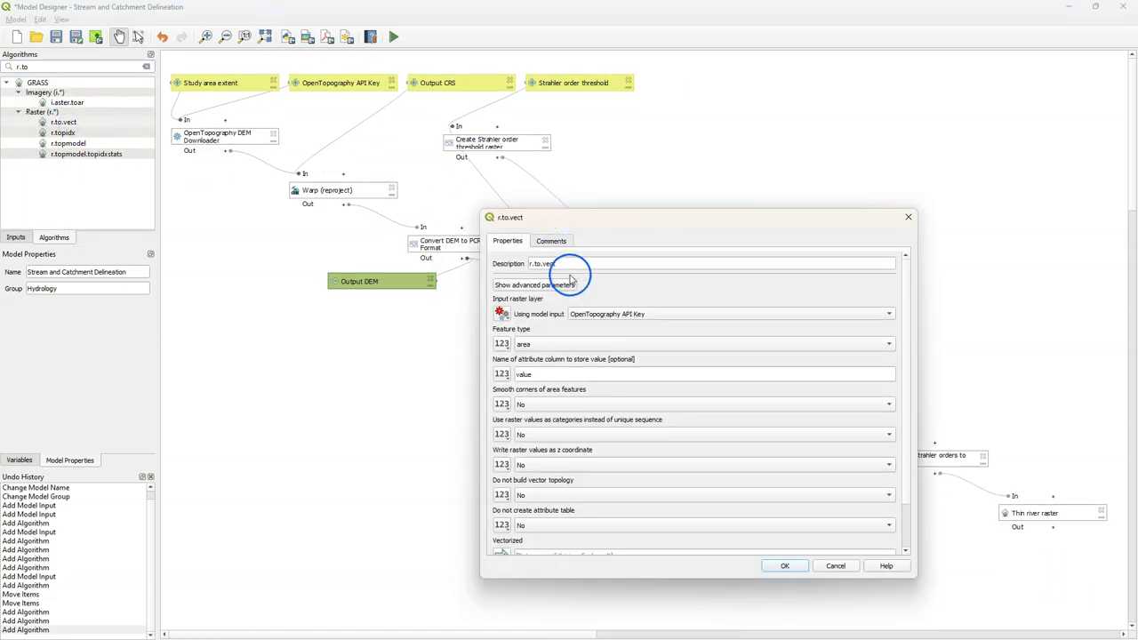
{"action": "left_click_drag", "start_coordinate": [573, 264], "coordinate": [516, 264]}
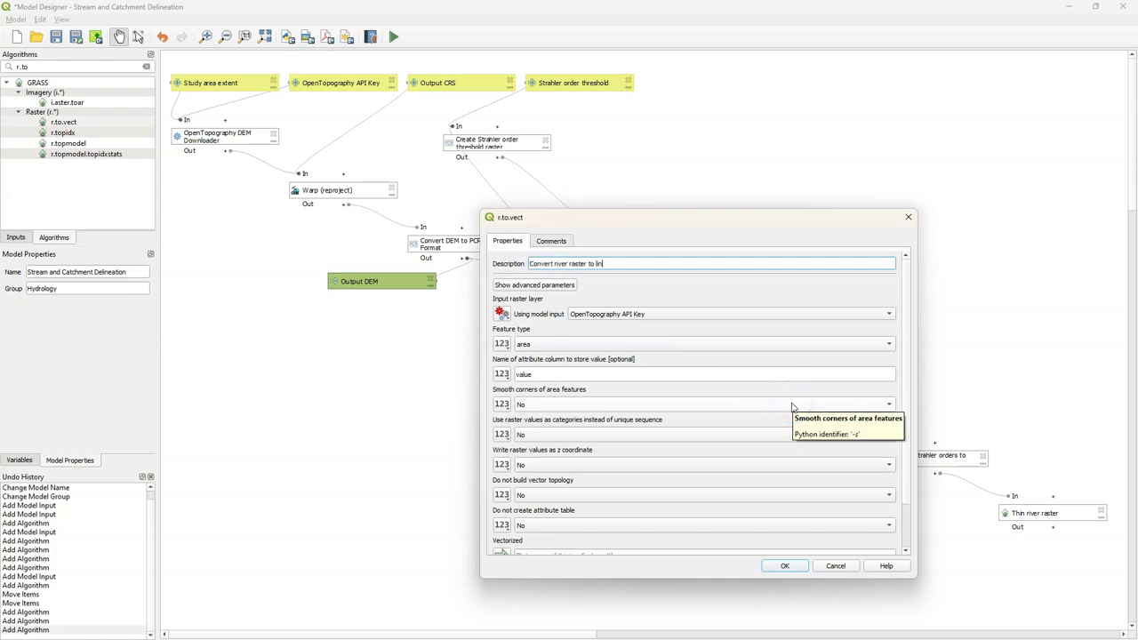
{"action": "type", "text": "e"}
{"action": "left_click", "coordinate": [790, 404]}
{"action": "type", "text": "vector"}
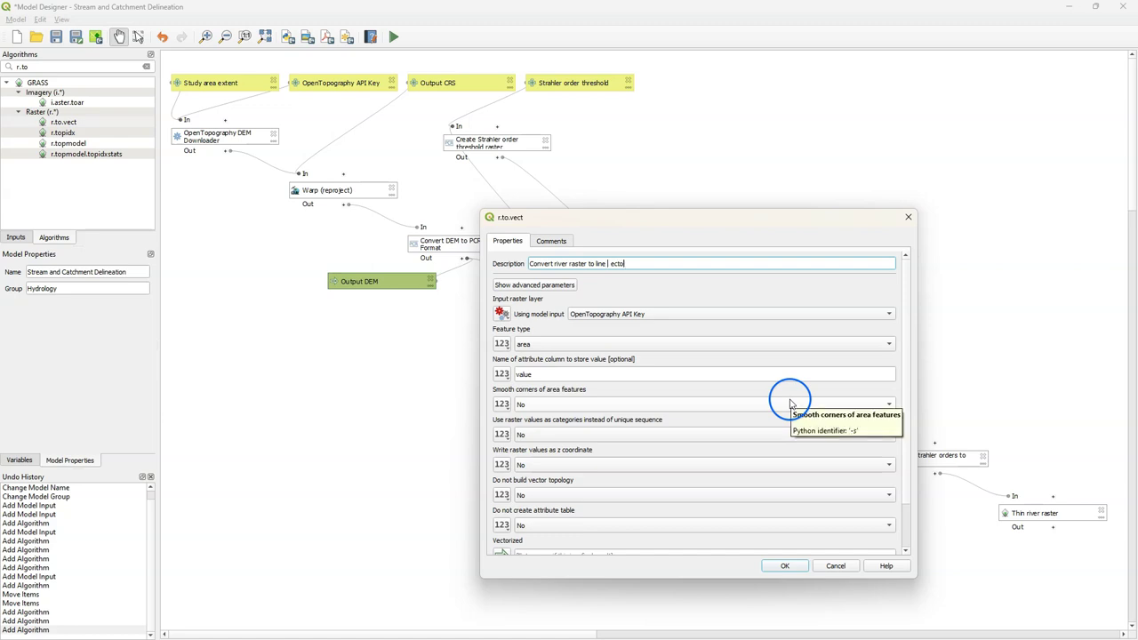
Step: Set the r.to.vect input raster layer to the "Thinned" output of "Thin river raster"
{"action": "left_click", "coordinate": [501, 313]}
{"action": "left_click", "coordinate": [526, 368]}
{"action": "left_click", "coordinate": [649, 313]}
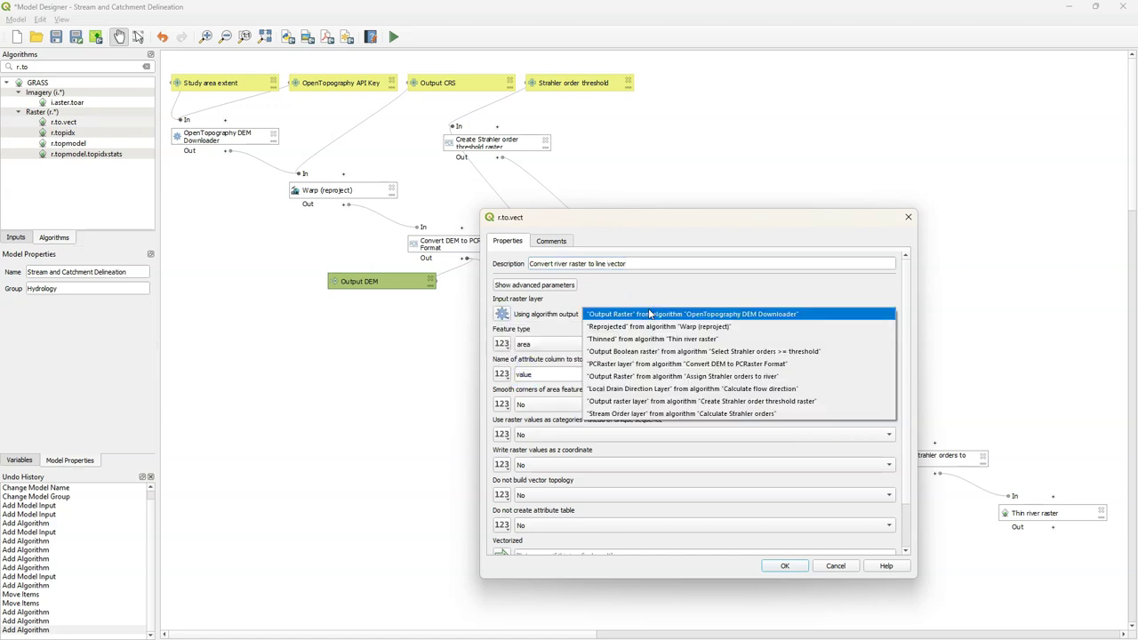
{"action": "left_click", "coordinate": [649, 336]}
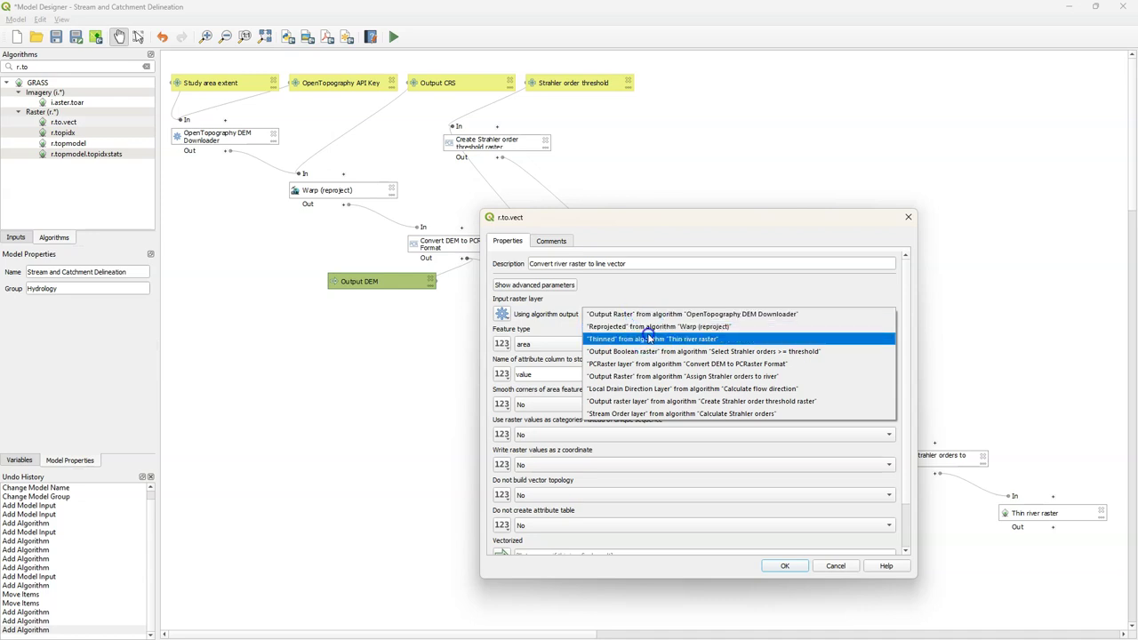
Step: Set the feature type to line, use raster values as categories instead of unique sequence, and confirm the vector conversion
{"action": "left_click", "coordinate": [613, 343]}
{"action": "left_click", "coordinate": [589, 329]}
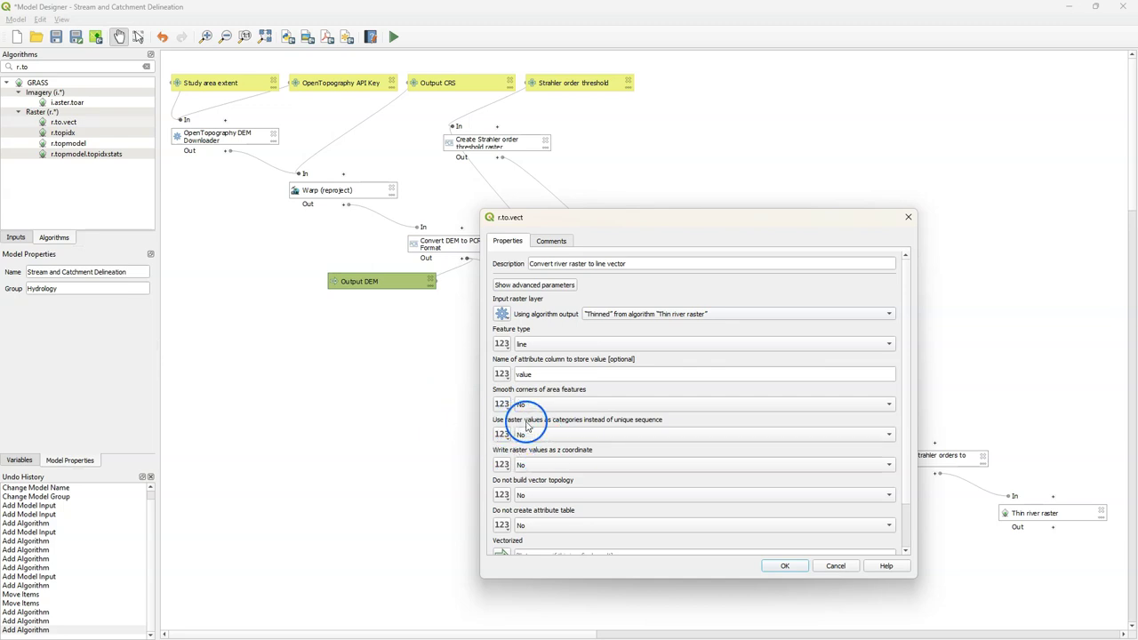
{"action": "left_click", "coordinate": [604, 434]}
{"action": "left_click", "coordinate": [549, 424]}
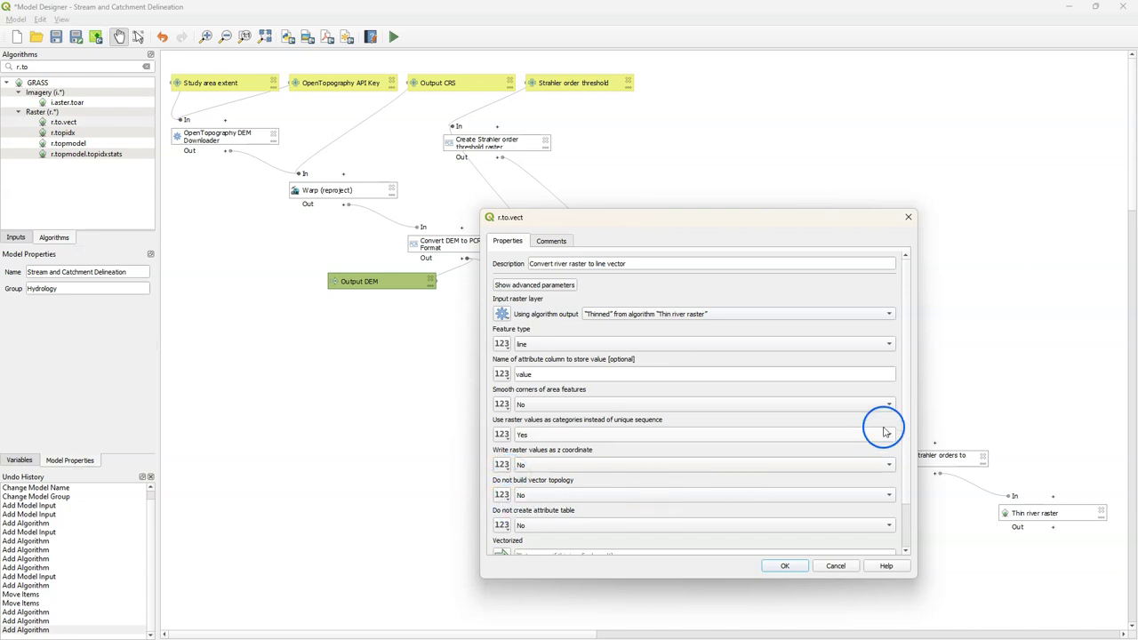
{"action": "scroll", "coordinate": [903, 445], "scroll_direction": "down", "scroll_amount": 2}
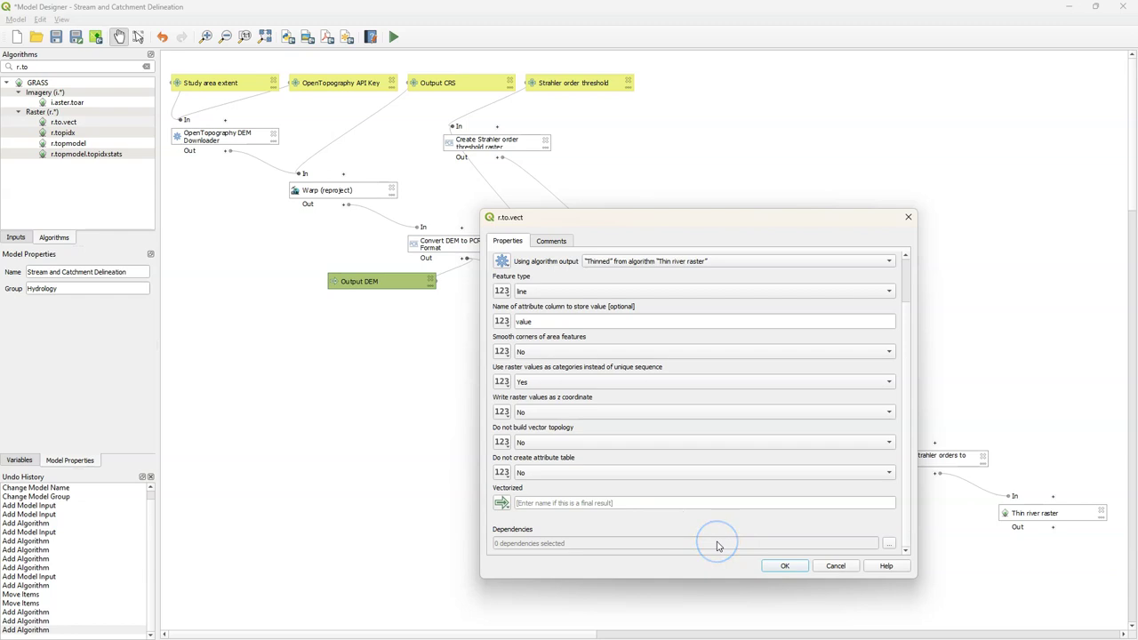
{"action": "left_click", "coordinate": [784, 567]}
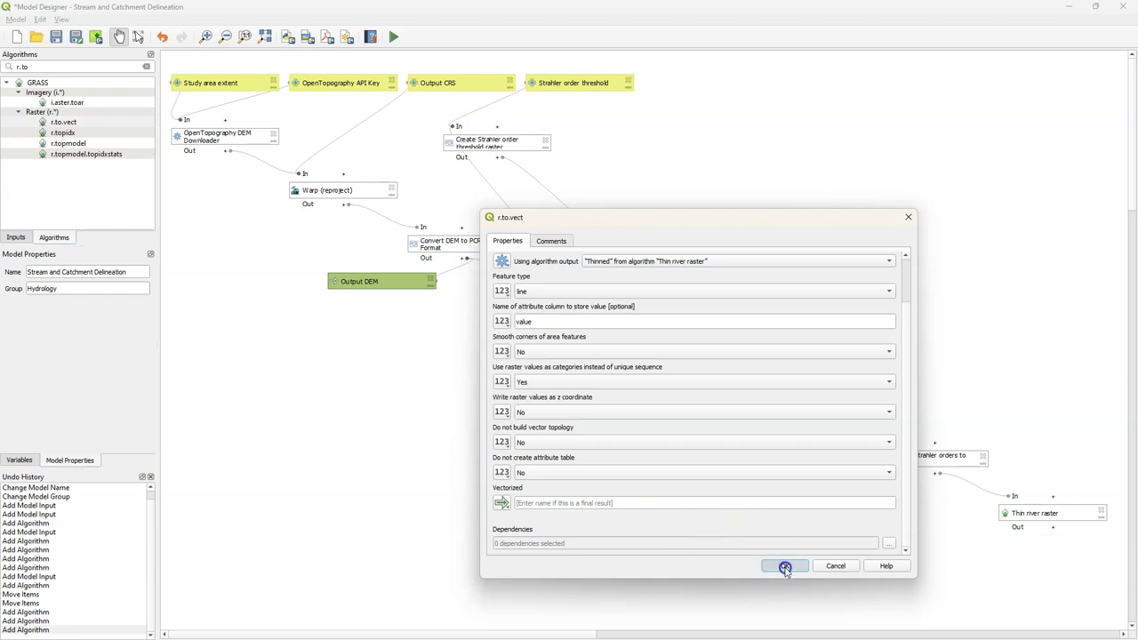
{"action": "left_click", "coordinate": [784, 566]}
Step: Add the Vector general Assign projection algorithm to the model
{"action": "left_click", "coordinate": [264, 36]}
{"action": "left_click", "coordinate": [146, 66]}
{"action": "type", "text": "assign"}
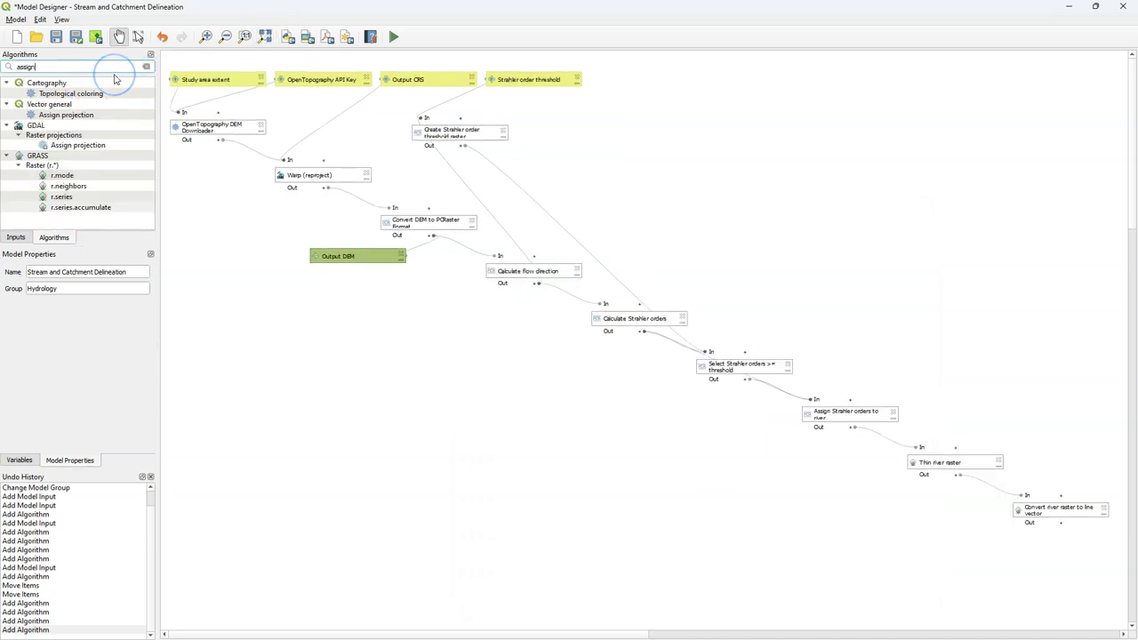
{"action": "left_click", "coordinate": [75, 116]}
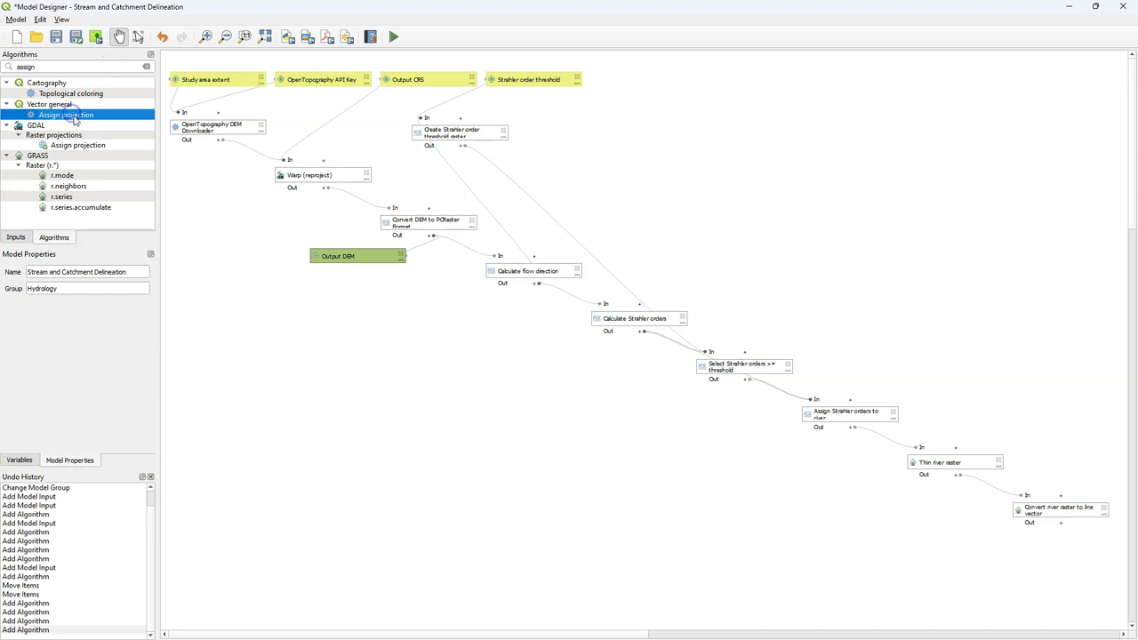
{"action": "left_click_drag", "start_coordinate": [75, 119], "coordinate": [76, 120]}
{"action": "double_click", "coordinate": [75, 116]}
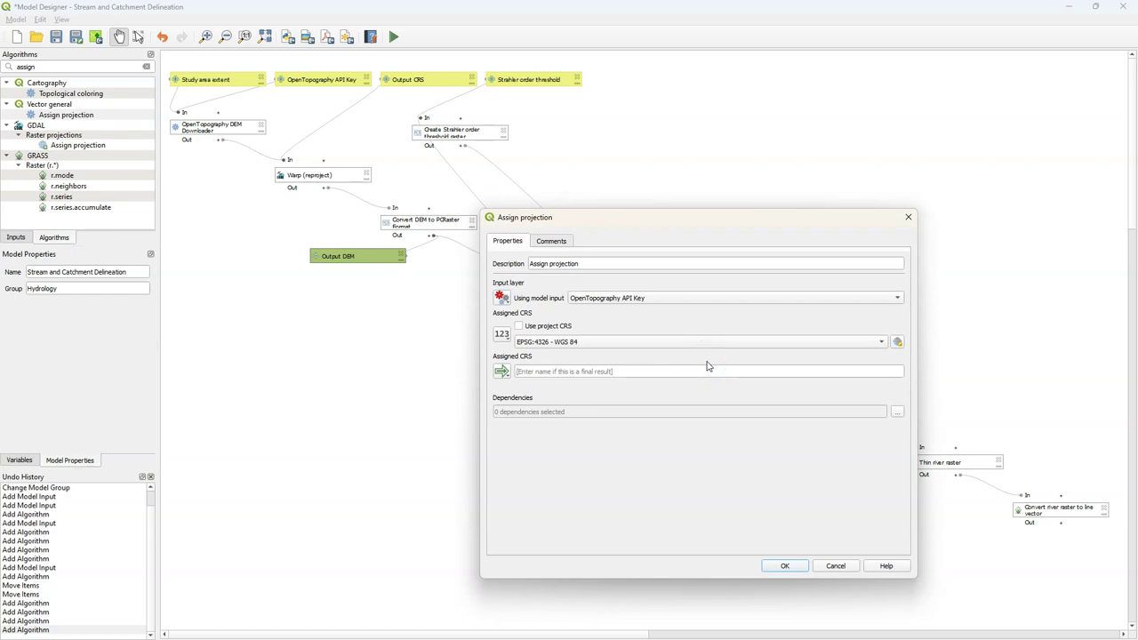
Step: Set the Assign projection input layer to the "Vectorized" output of "Convert river raster to line vector"
{"action": "left_click", "coordinate": [500, 305]}
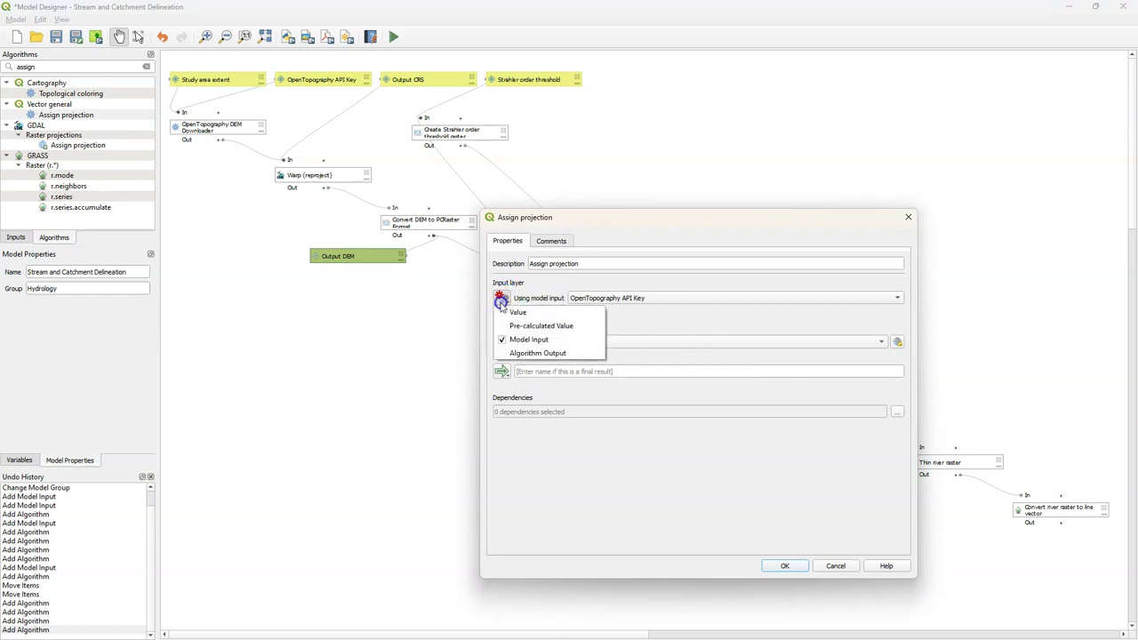
{"action": "left_click", "coordinate": [542, 353]}
{"action": "left_click", "coordinate": [617, 299]}
{"action": "left_click", "coordinate": [662, 317]}
Step: Use the model input "Output CRS" as the assigned CRS and confirm the Assign projection algorithm
{"action": "left_click", "coordinate": [500, 336]}
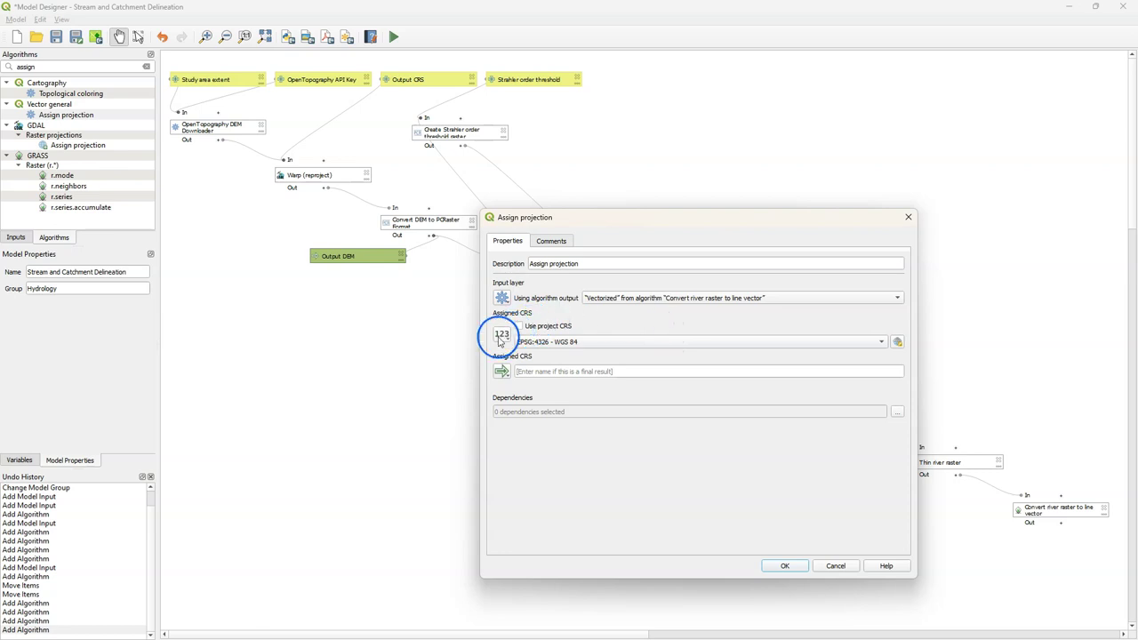
{"action": "left_click", "coordinate": [528, 375]}
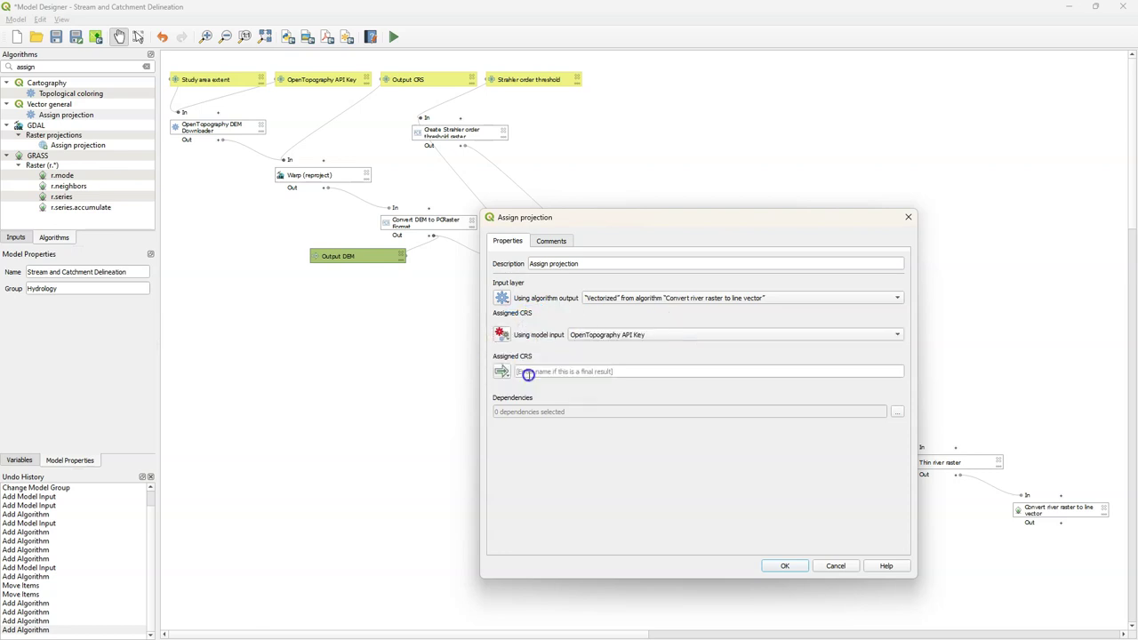
{"action": "left_click", "coordinate": [578, 334]}
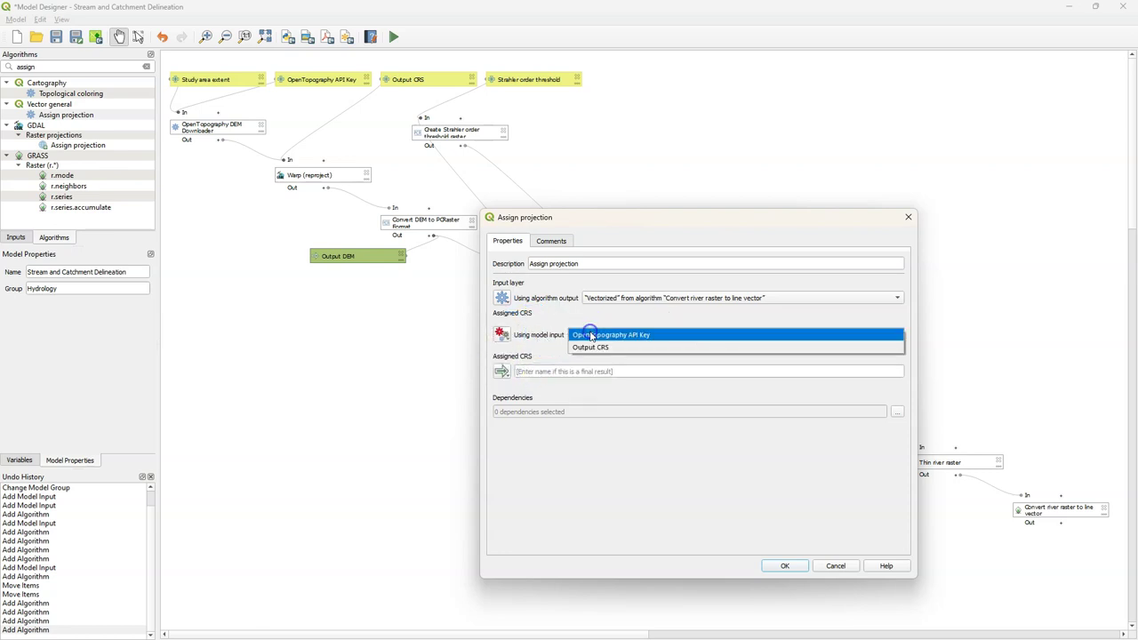
{"action": "left_click", "coordinate": [589, 345]}
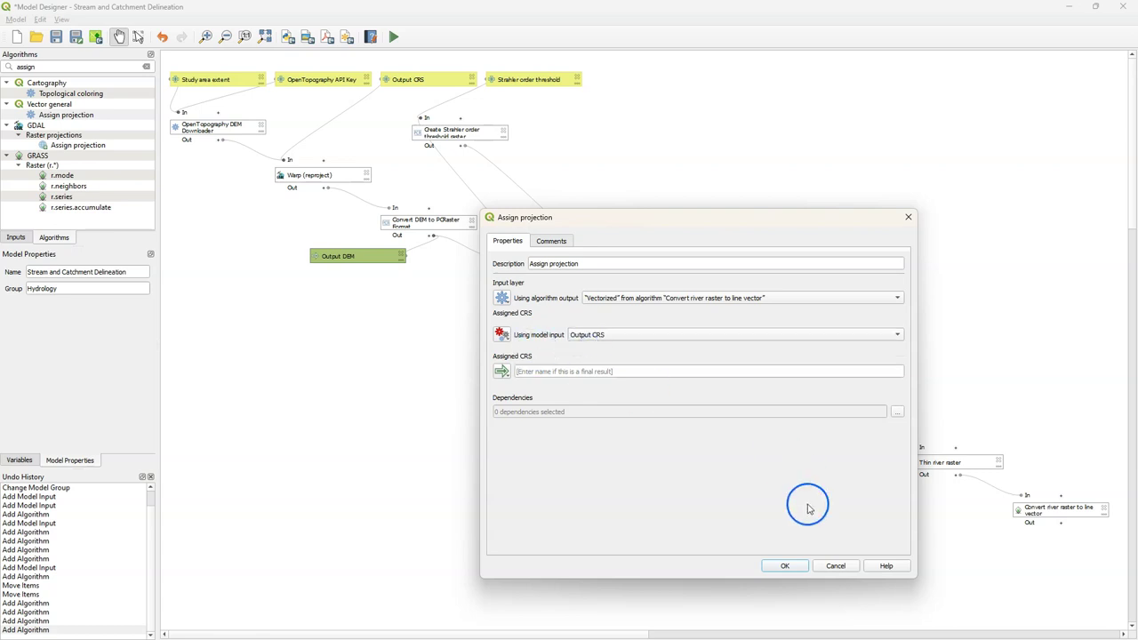
{"action": "left_click", "coordinate": [784, 567]}
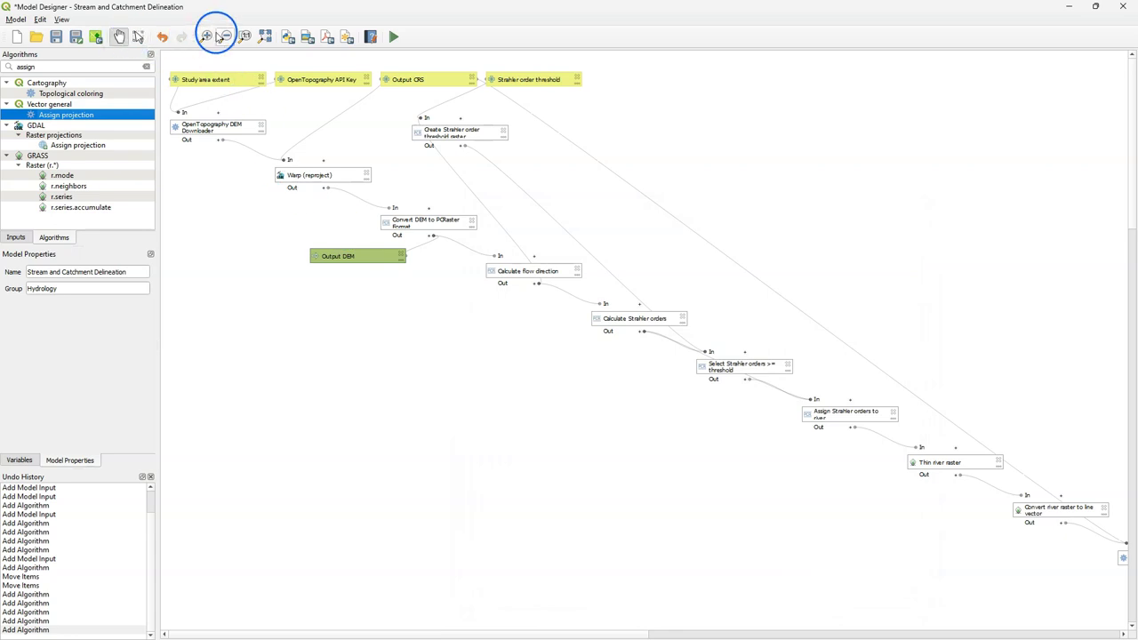
{"action": "left_click", "coordinate": [264, 37]}
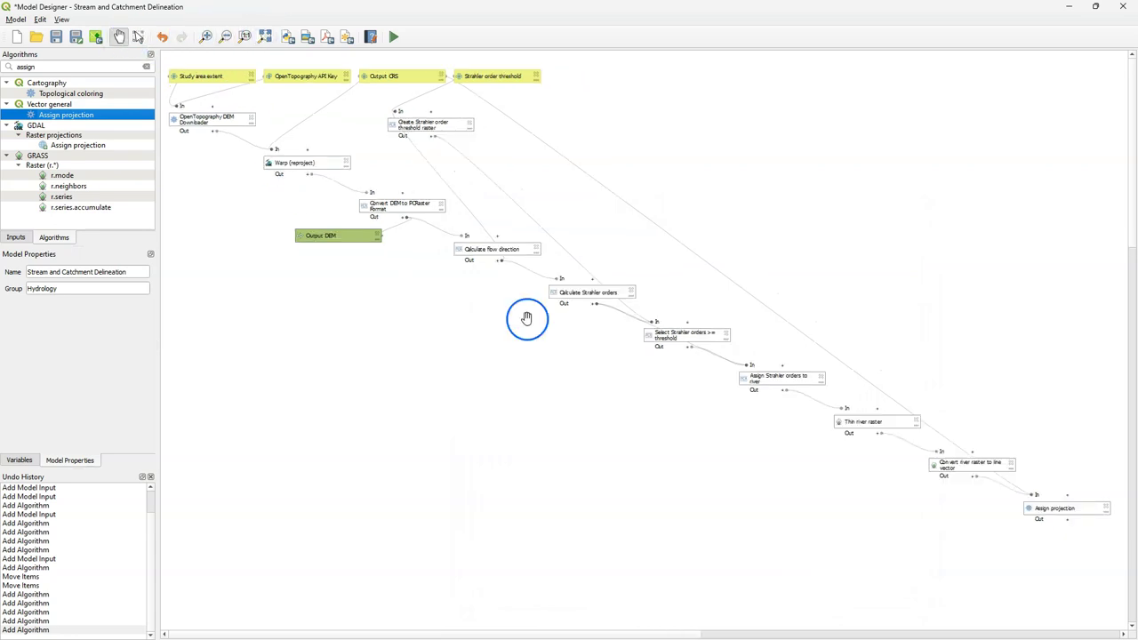
Step: Add the Fix geometries algorithm with the "Assigned CRS" output of "Assign projection" as its input layer
{"action": "left_click", "coordinate": [146, 66]}
{"action": "type", "text": "fix"}
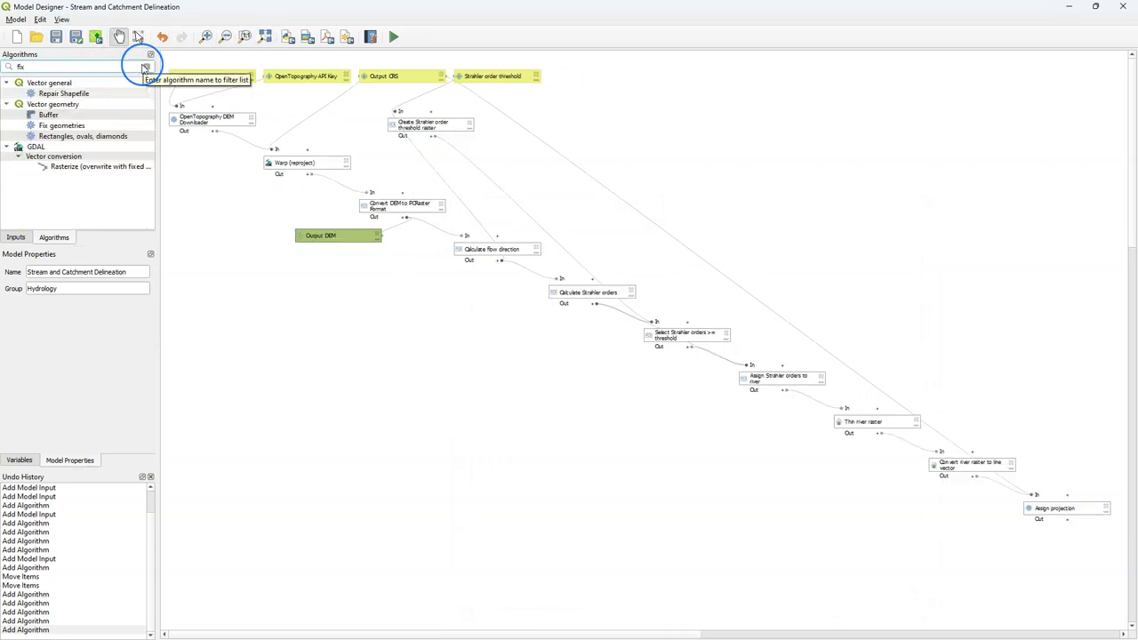
{"action": "left_click_drag", "start_coordinate": [55, 125], "coordinate": [51, 127]}
{"action": "double_click", "coordinate": [50, 127]}
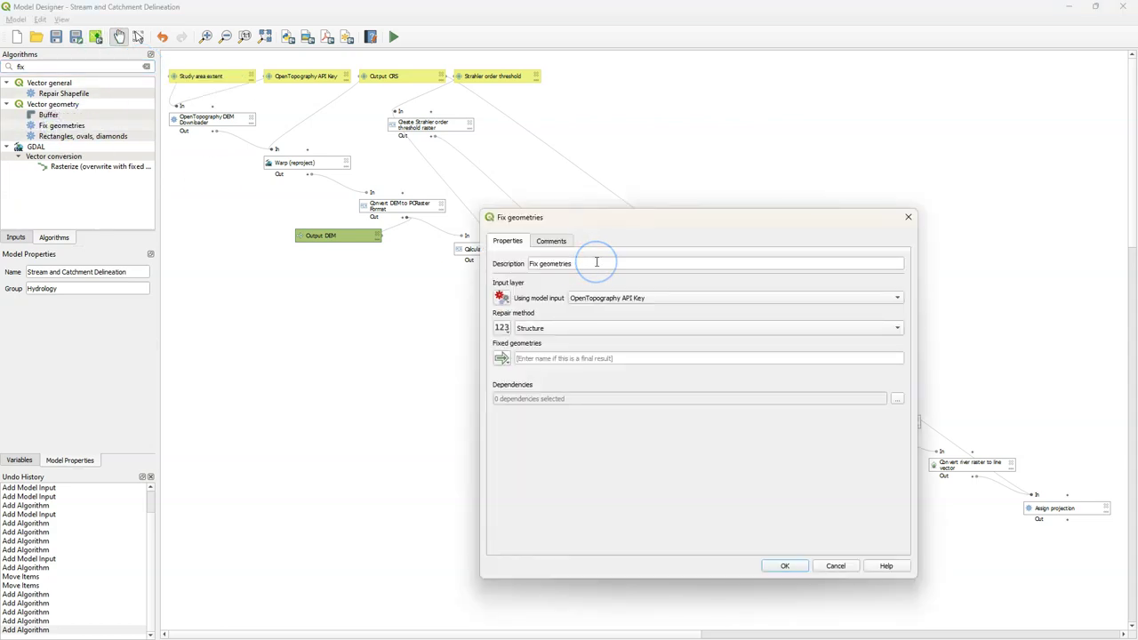
{"action": "left_click", "coordinate": [501, 297]}
{"action": "left_click", "coordinate": [531, 353]}
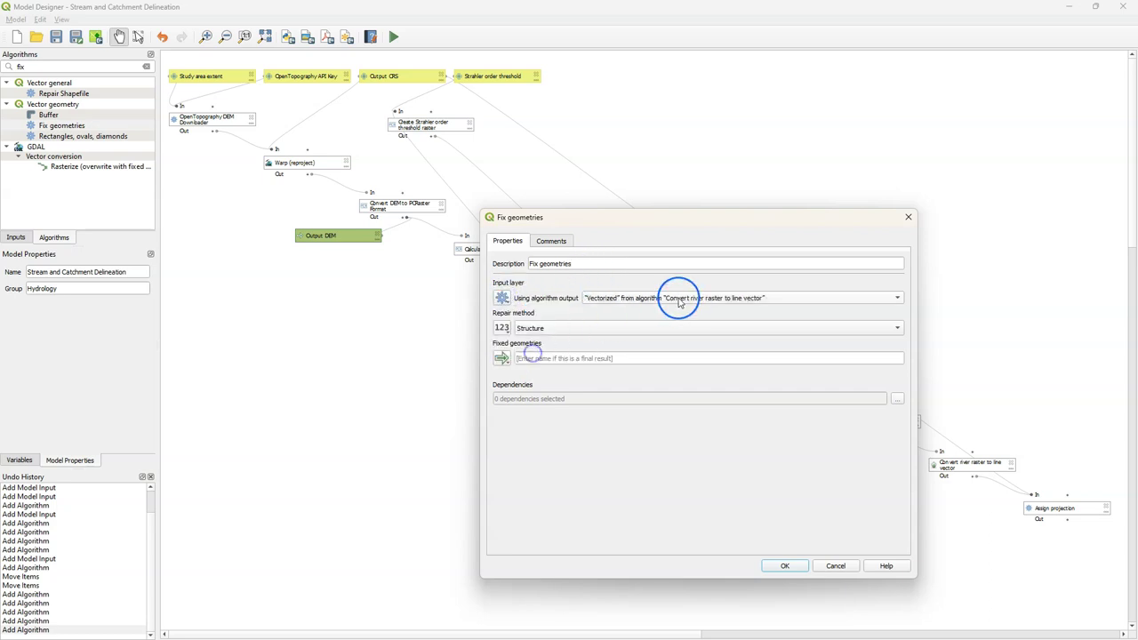
{"action": "left_click", "coordinate": [679, 299]}
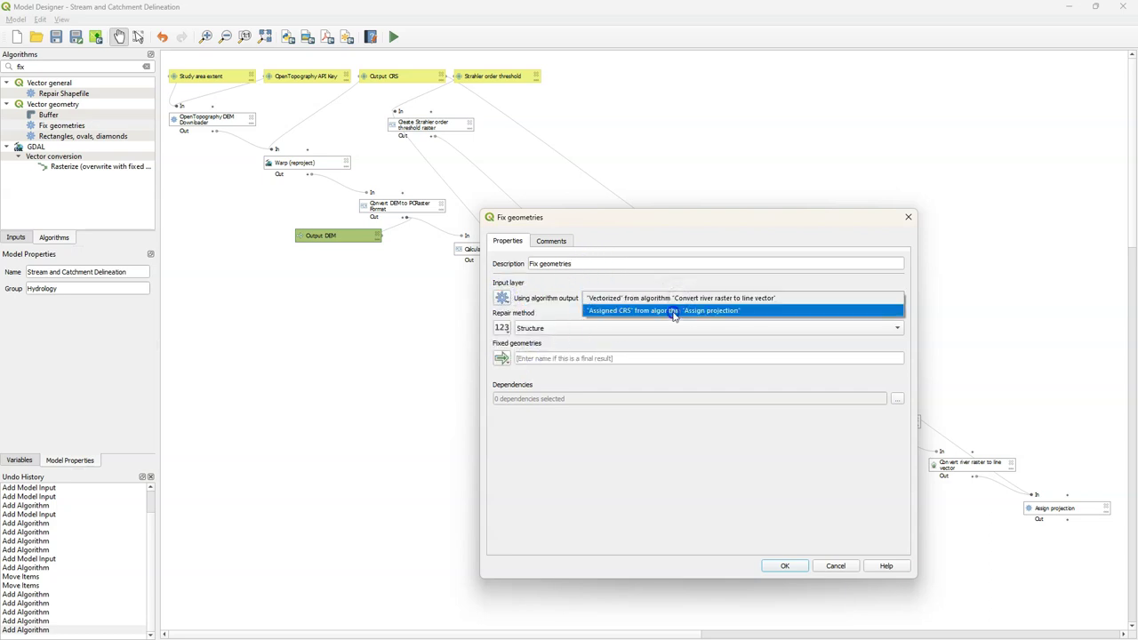
{"action": "left_click", "coordinate": [673, 311]}
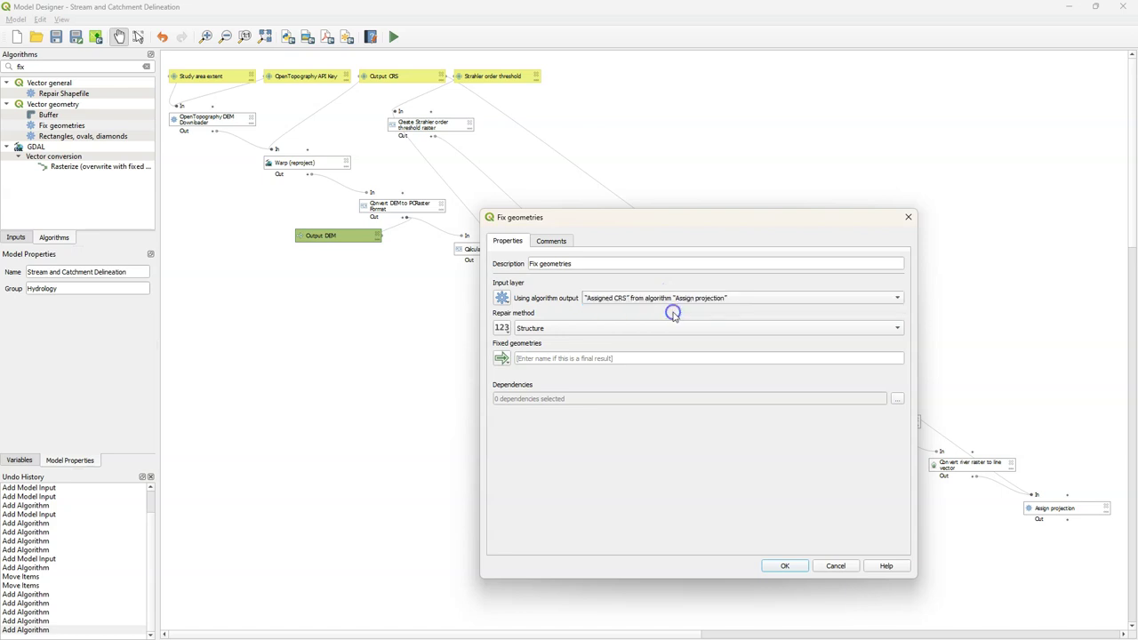
Step: Name the fixed geometries result "Output streams" as a final output and confirm the algorithm
{"action": "left_click", "coordinate": [548, 358]}
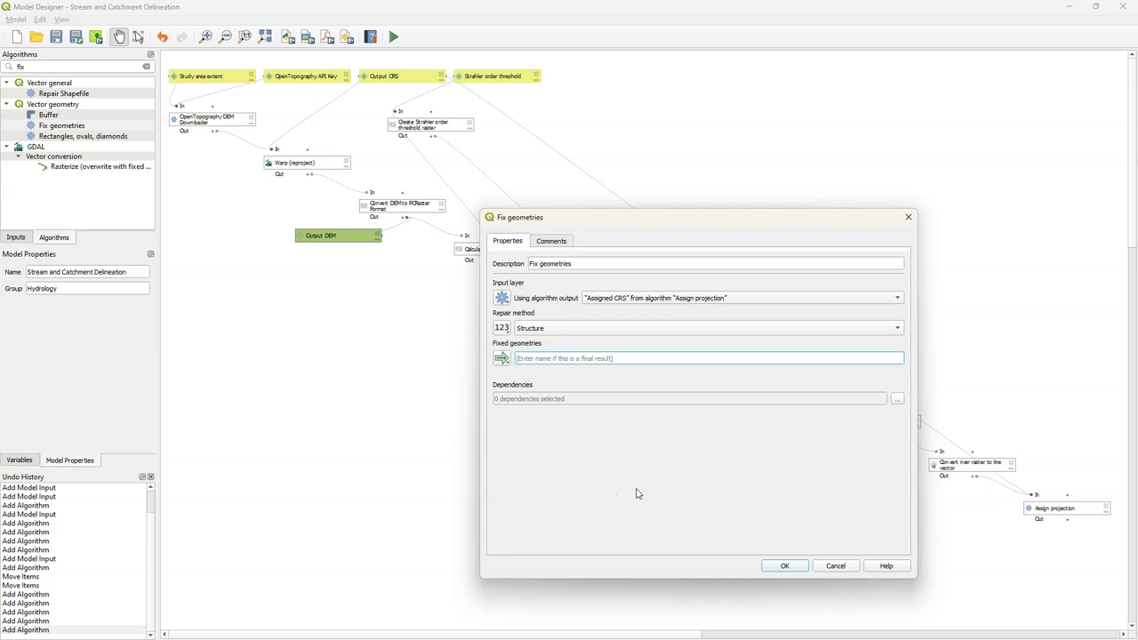
{"action": "type", "text": "Output streams"}
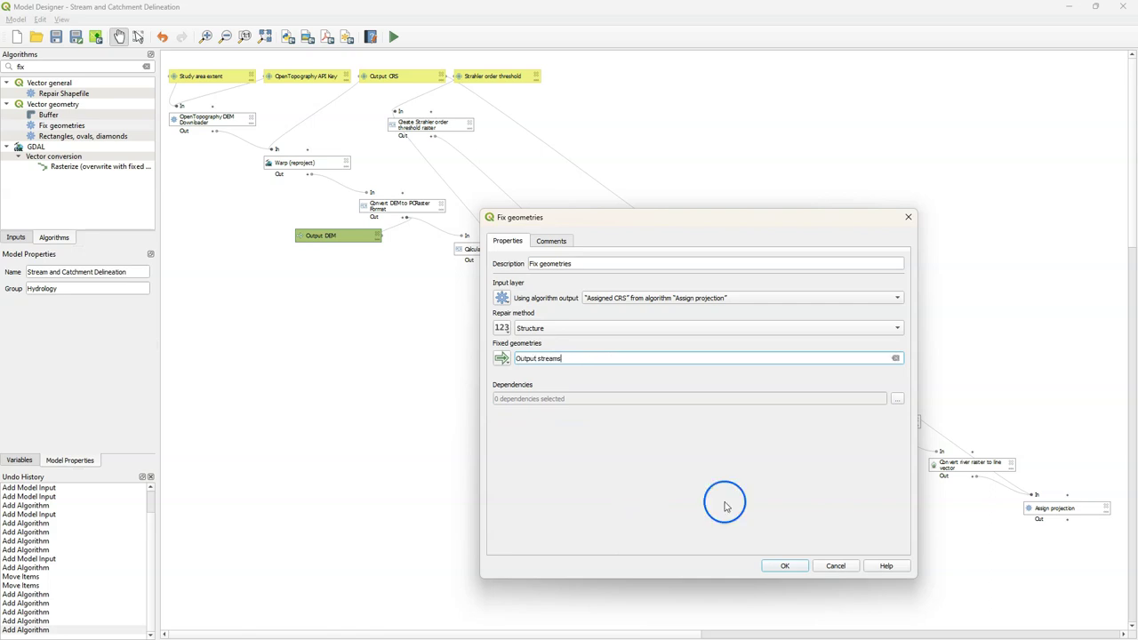
{"action": "left_click", "coordinate": [784, 566]}
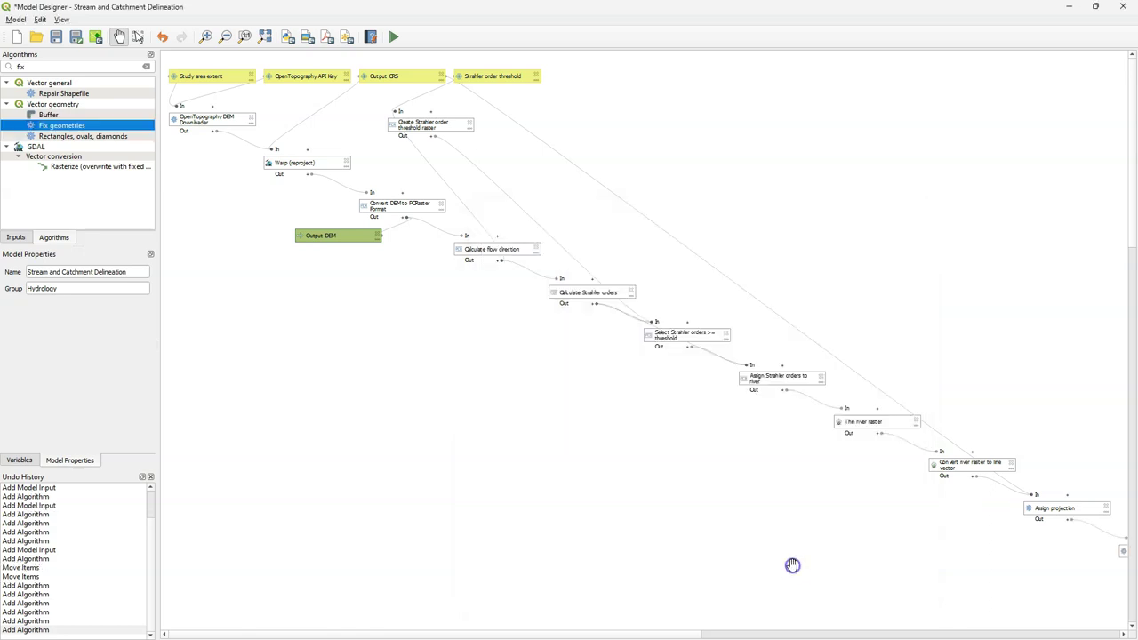
Step: Move the algorithms and outputs from Warp to Output streams closer together into a compact diagonal layout and save the model
{"action": "left_click", "coordinate": [265, 36]}
{"action": "left_click", "coordinate": [135, 39]}
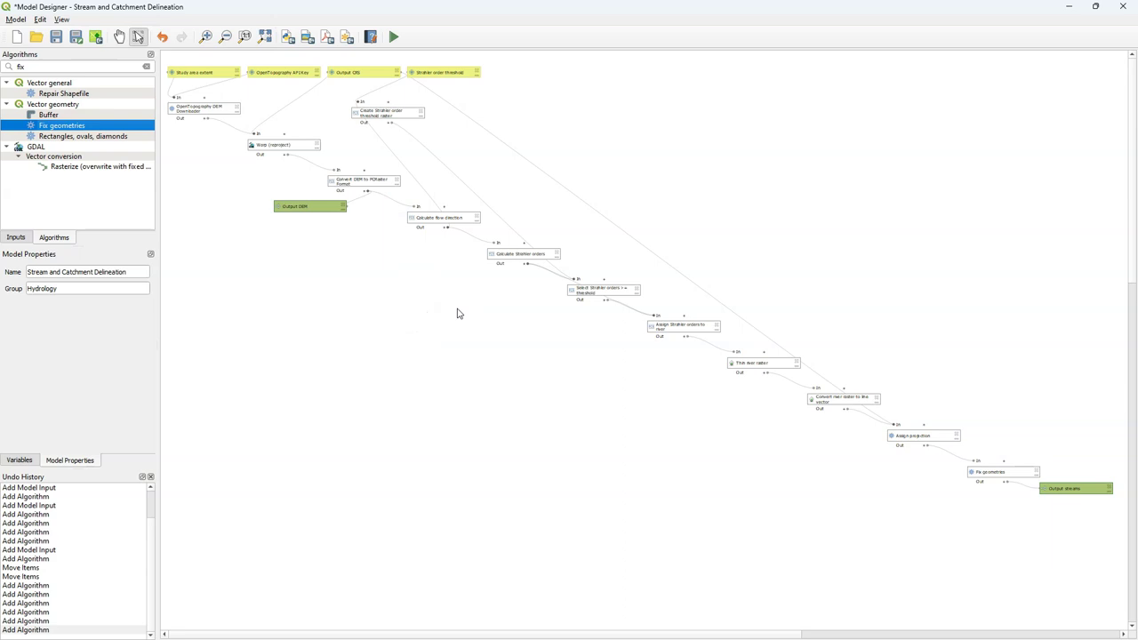
{"action": "left_click_drag", "start_coordinate": [307, 148], "coordinate": [282, 145]}
{"action": "left_click_drag", "start_coordinate": [299, 207], "coordinate": [255, 189]}
{"action": "left_click_drag", "start_coordinate": [425, 218], "coordinate": [350, 198]}
{"action": "left_click_drag", "start_coordinate": [506, 254], "coordinate": [402, 232]}
{"action": "left_click_drag", "start_coordinate": [583, 288], "coordinate": [435, 194]}
{"action": "left_click_drag", "start_coordinate": [679, 324], "coordinate": [488, 255]}
{"action": "left_click_drag", "start_coordinate": [760, 363], "coordinate": [548, 287]}
{"action": "left_click_drag", "start_coordinate": [846, 399], "coordinate": [609, 317]}
{"action": "left_click_drag", "start_coordinate": [921, 436], "coordinate": [665, 347]}
{"action": "left_click_drag", "start_coordinate": [1003, 472], "coordinate": [713, 380]}
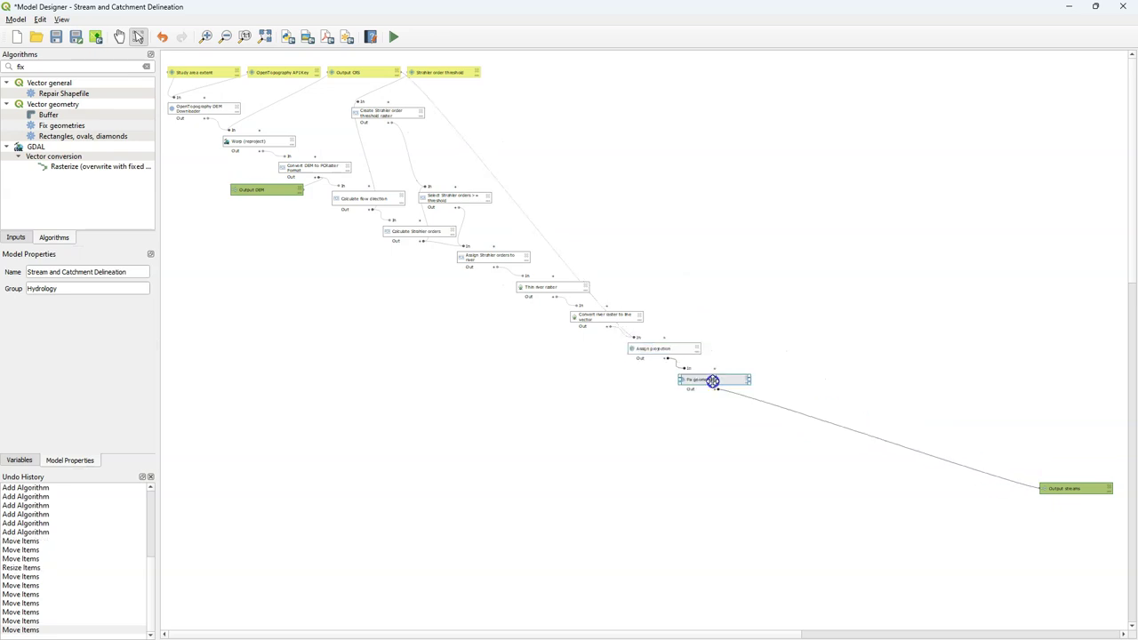
{"action": "left_click_drag", "start_coordinate": [1066, 488], "coordinate": [749, 402]}
{"action": "left_click", "coordinate": [264, 37]}
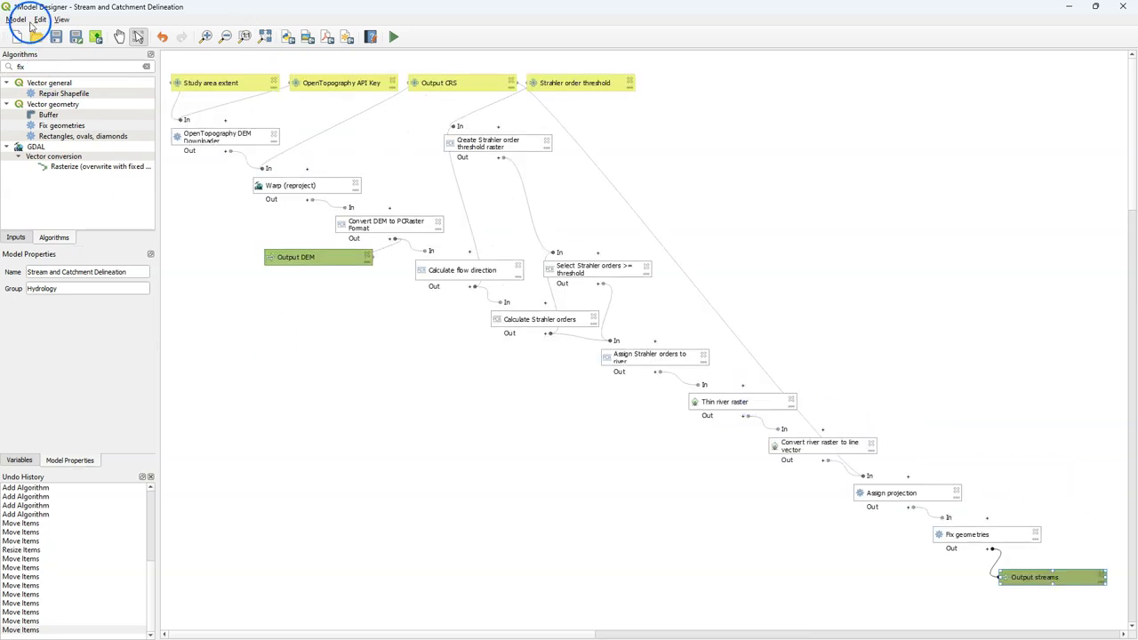
{"action": "left_click", "coordinate": [55, 37]}
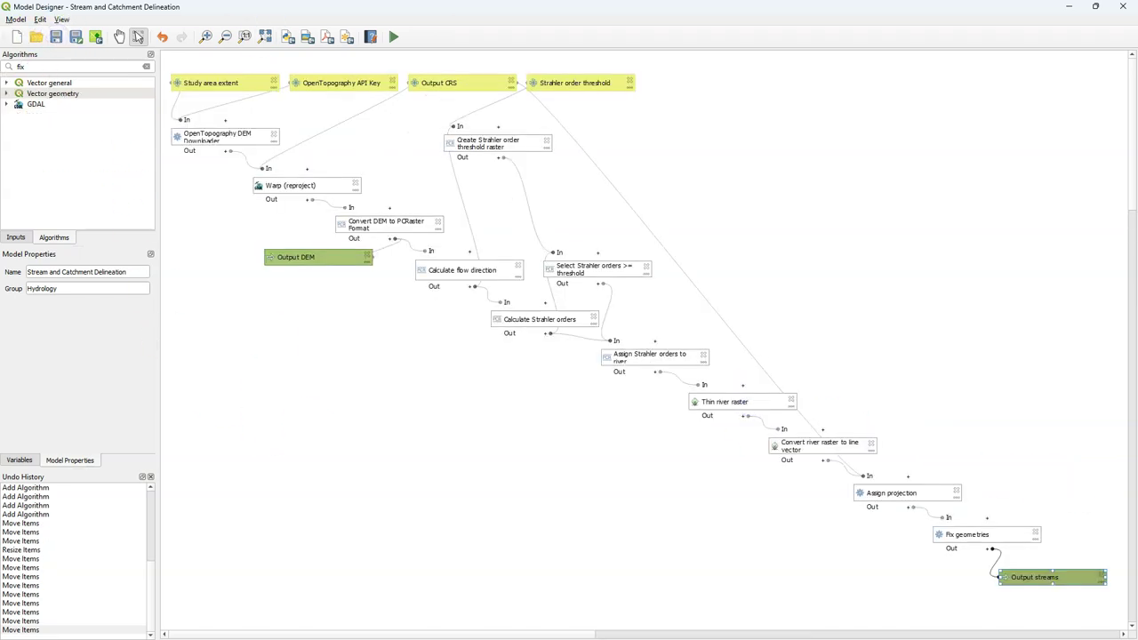
Step: Select all model components and snap them to the grid
{"action": "left_click", "coordinate": [40, 19]}
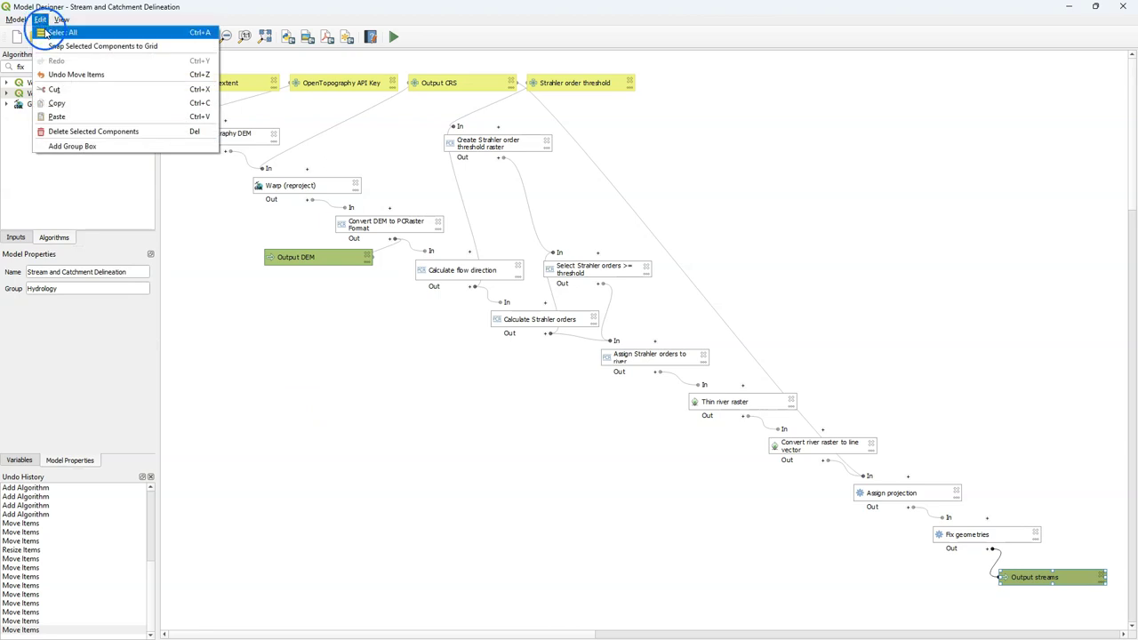
{"action": "key", "text": "ctrl+a"}
{"action": "left_click", "coordinate": [57, 46]}
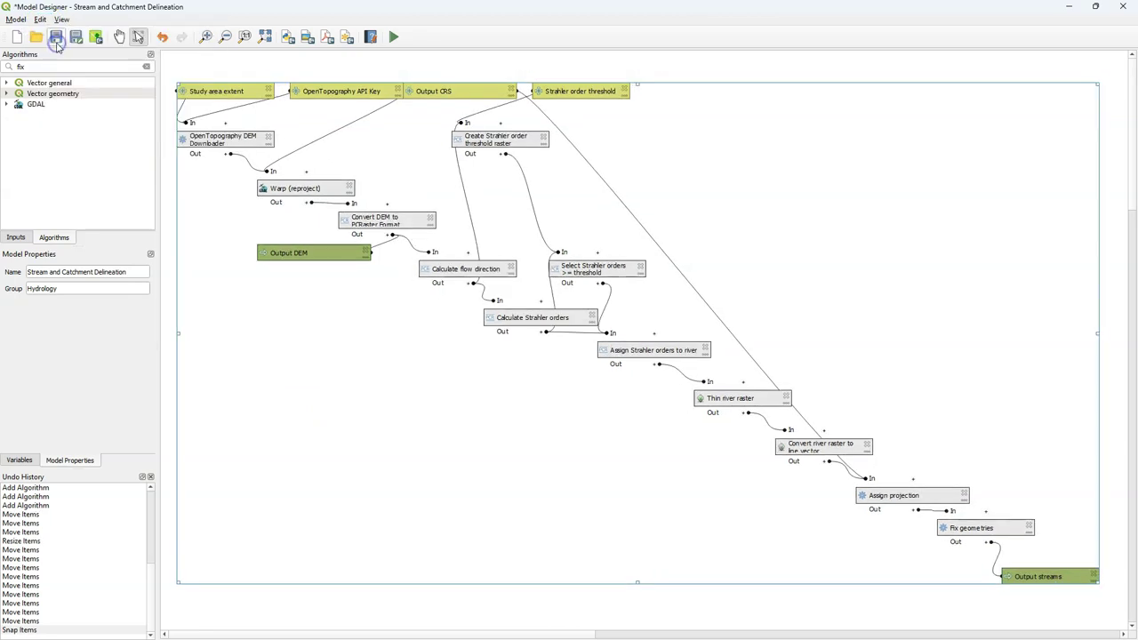
Step: Add a group box and move and resize it to enclose all model components
{"action": "left_click", "coordinate": [40, 19]}
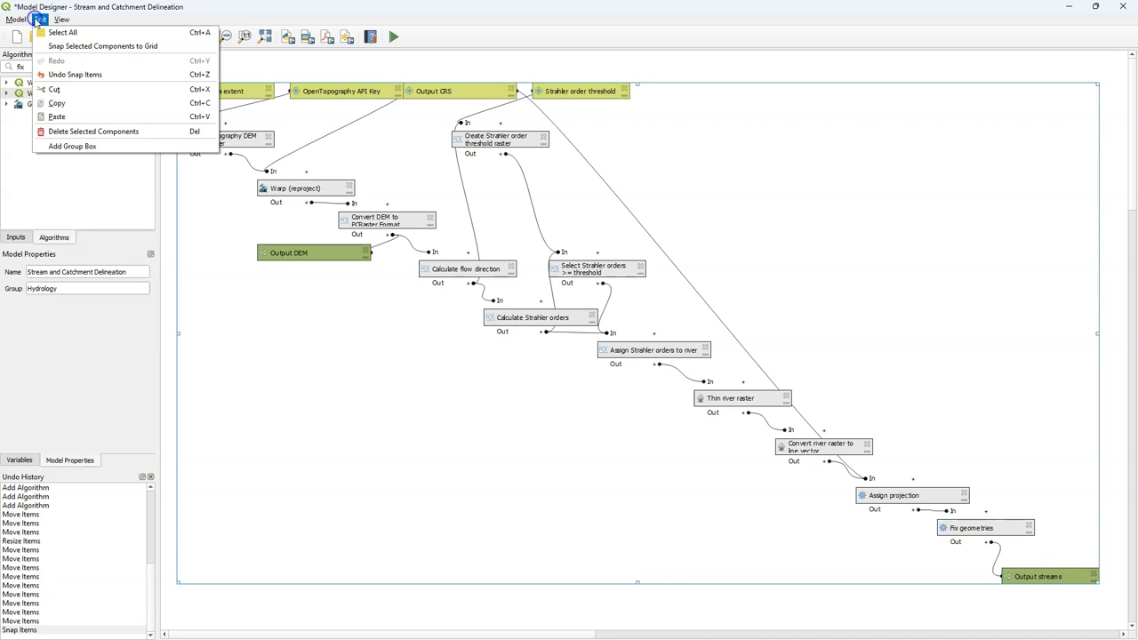
{"action": "left_click", "coordinate": [69, 144]}
{"action": "left_click", "coordinate": [673, 264]}
{"action": "left_click_drag", "start_coordinate": [698, 266], "coordinate": [330, 100]}
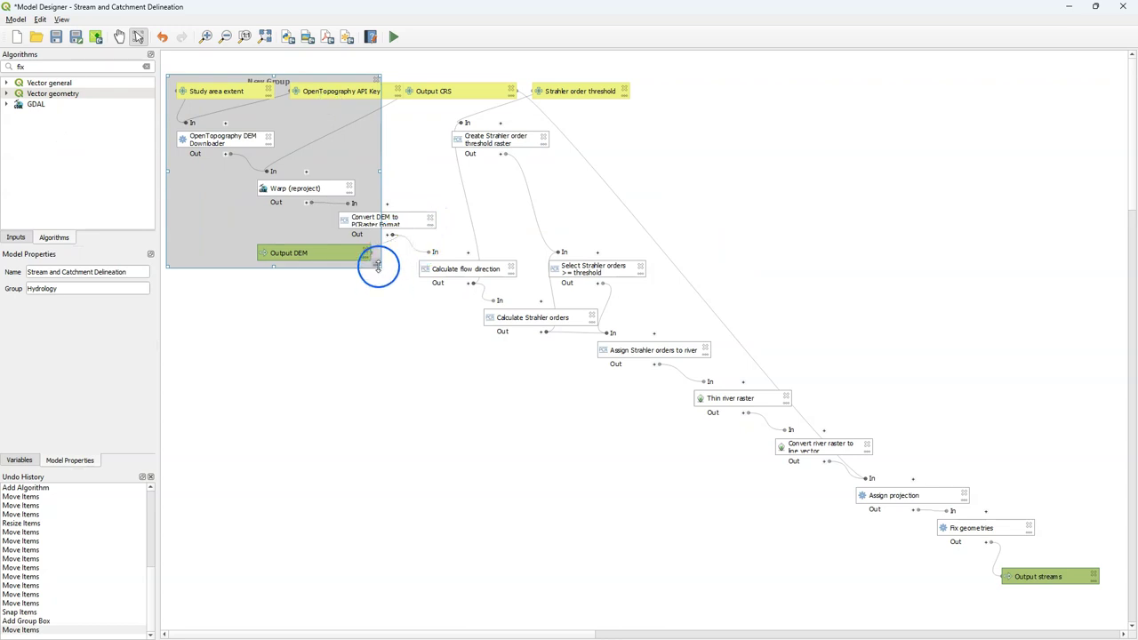
{"action": "left_click_drag", "start_coordinate": [377, 264], "coordinate": [1114, 602]}
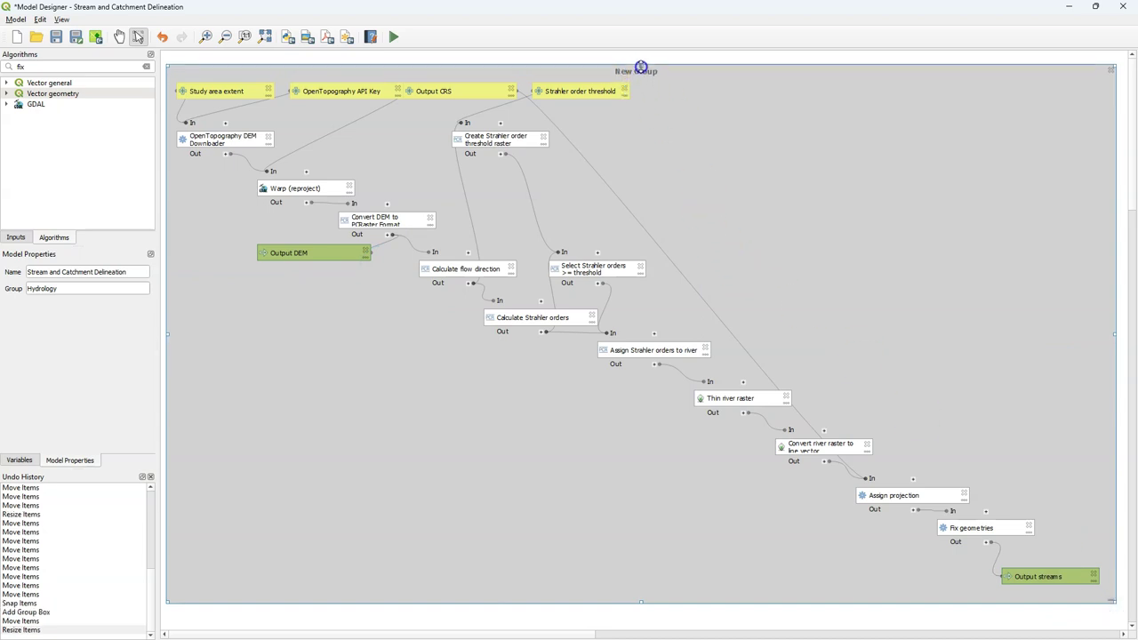
Step: Title the group box "Stream delineation" and give it the light blue standard color
{"action": "double_click", "coordinate": [640, 71]}
{"action": "type", "text": "Stream delineatio"}
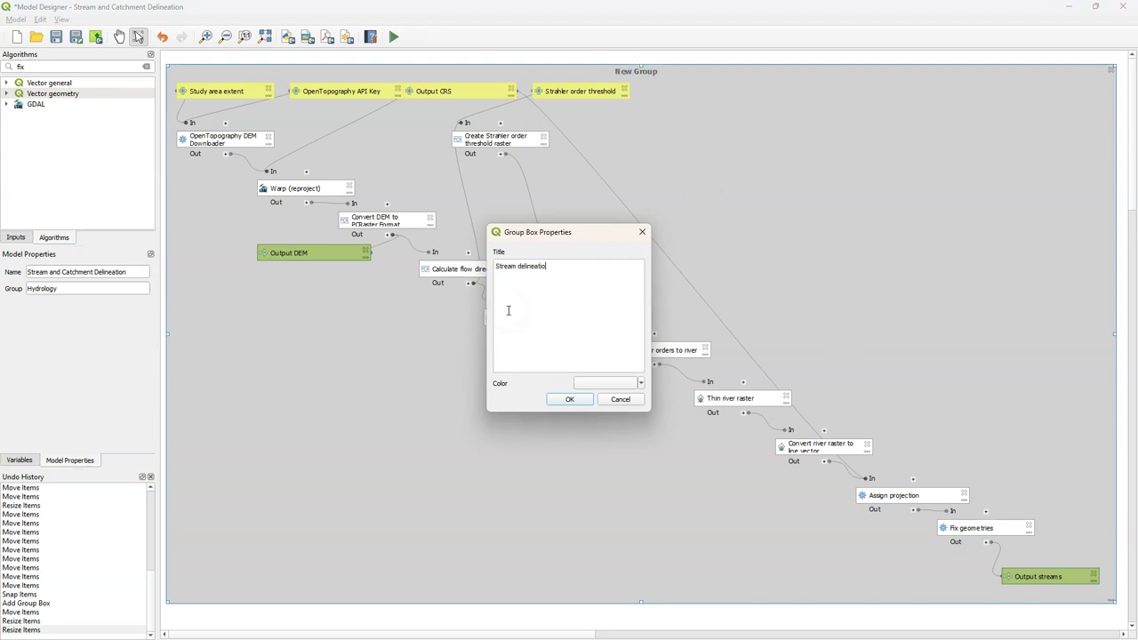
{"action": "left_click", "coordinate": [640, 382]}
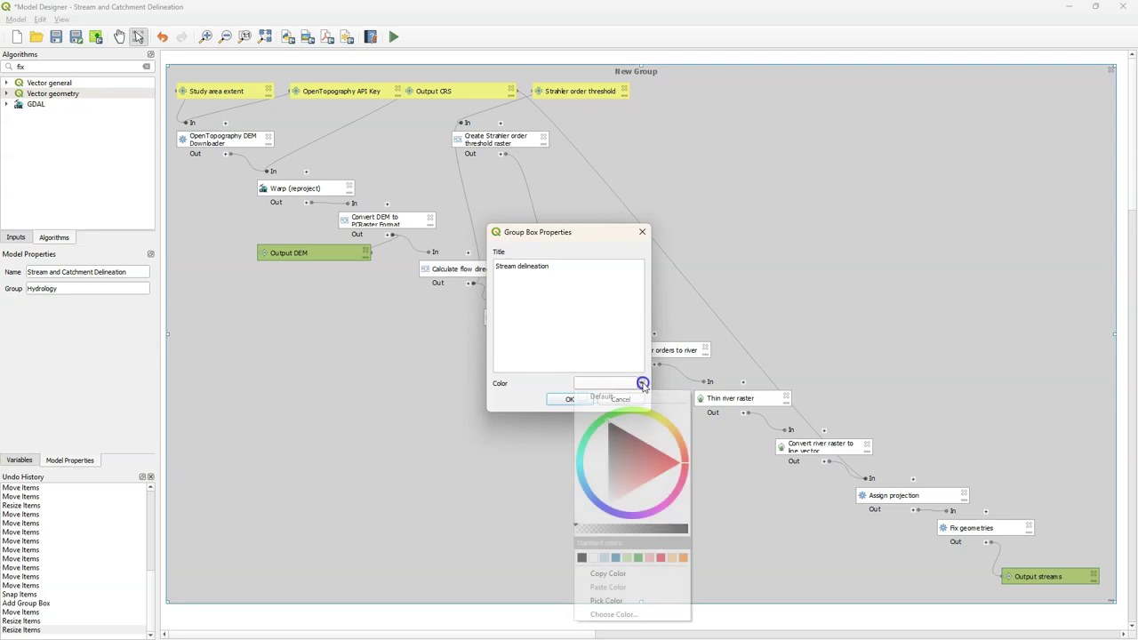
{"action": "left_click", "coordinate": [603, 559]}
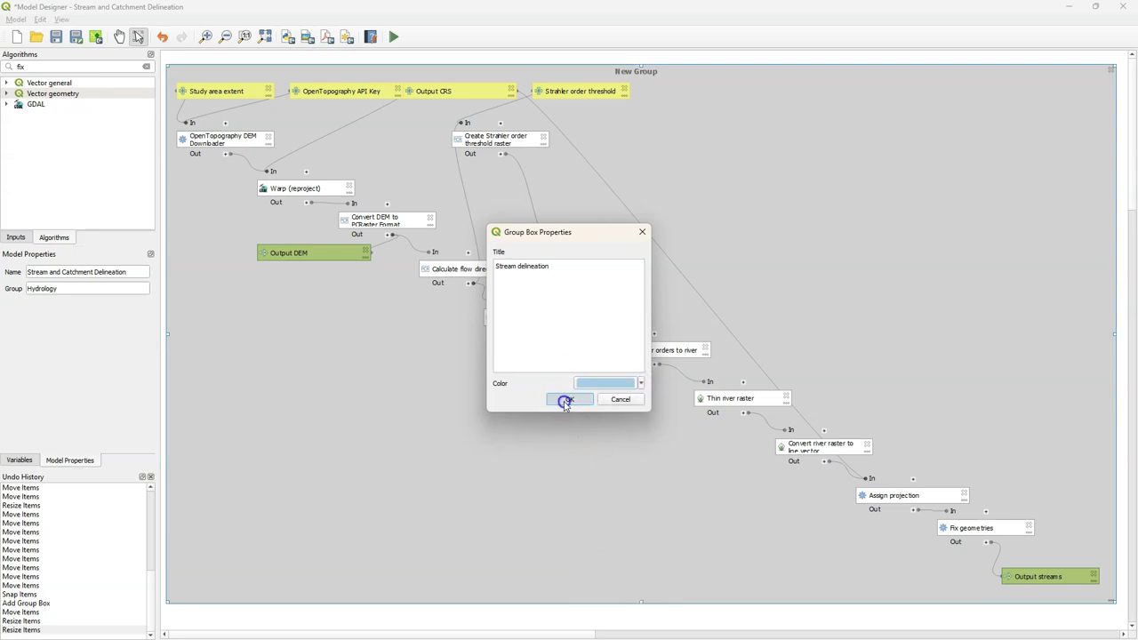
{"action": "left_click", "coordinate": [565, 402]}
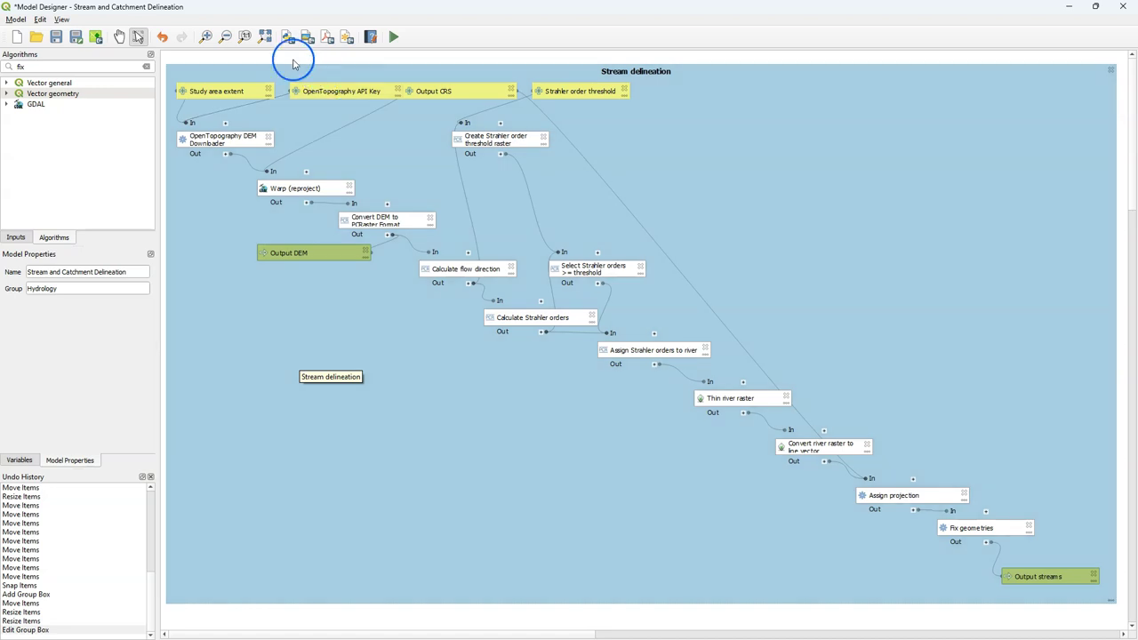
Step: Add a mandatory Point input described "Select outlet point on map" and place it outside the Stream delineation group box, level with the other inputs
{"action": "left_click", "coordinate": [118, 36]}
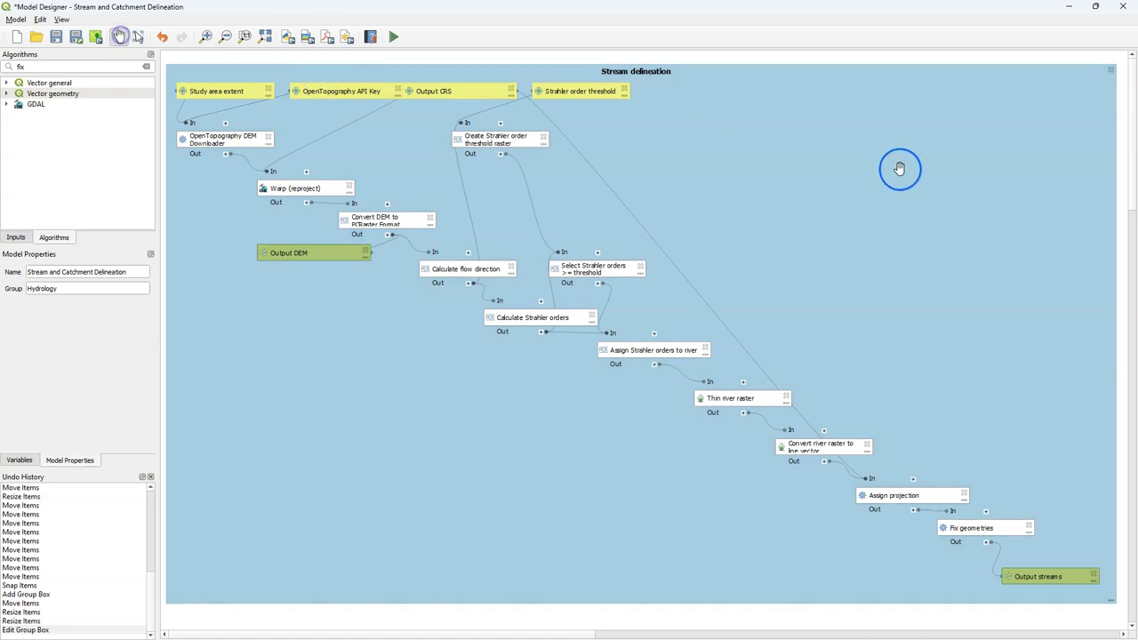
{"action": "left_click_drag", "start_coordinate": [1010, 172], "coordinate": [484, 219]}
{"action": "left_click", "coordinate": [14, 237]}
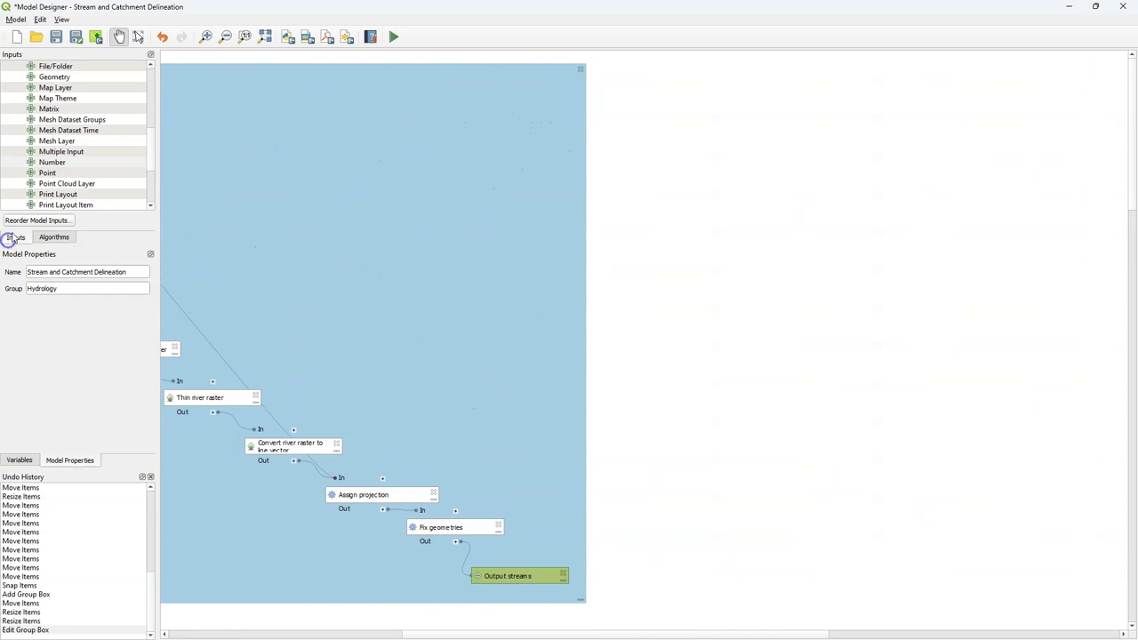
{"action": "left_click", "coordinate": [44, 174]}
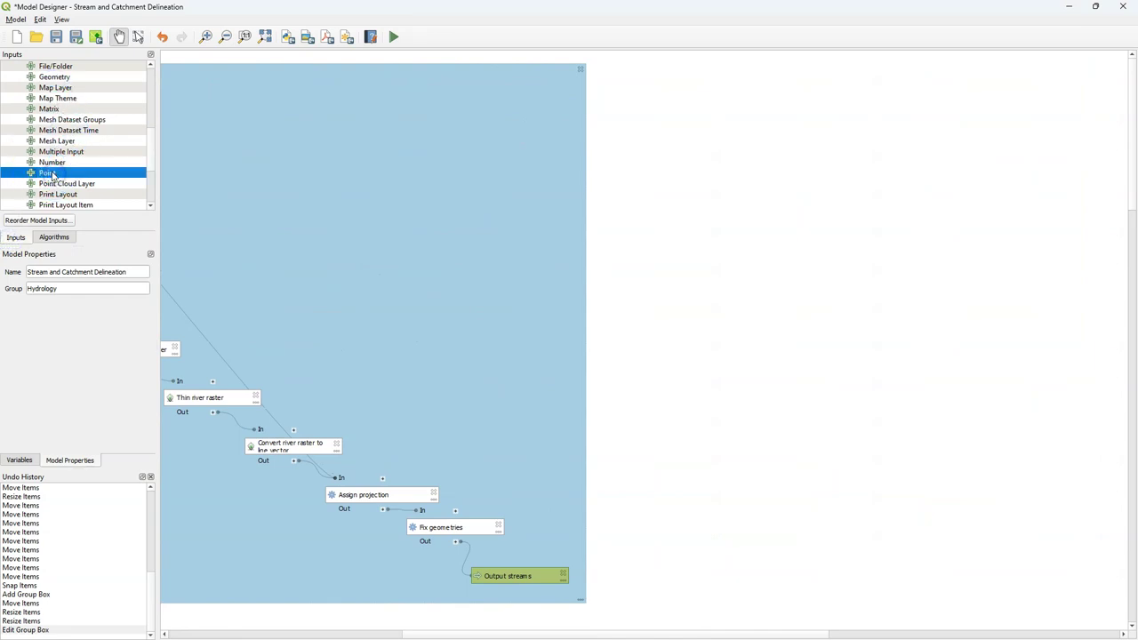
{"action": "double_click", "coordinate": [53, 175]}
{"action": "left_click", "coordinate": [534, 279]}
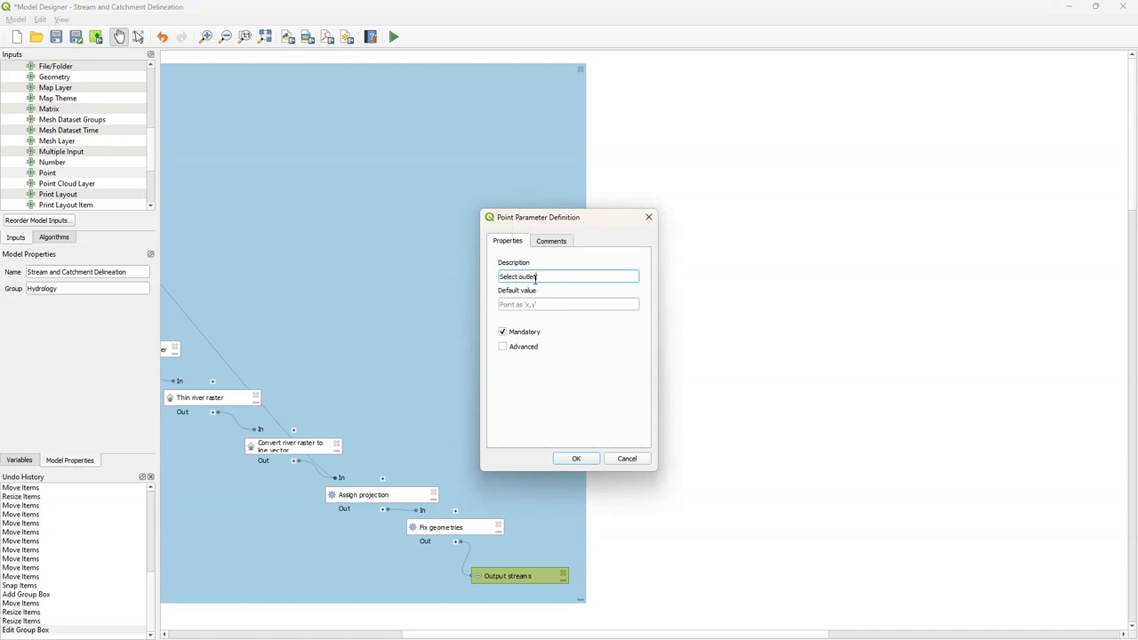
{"action": "left_click", "coordinate": [587, 461]}
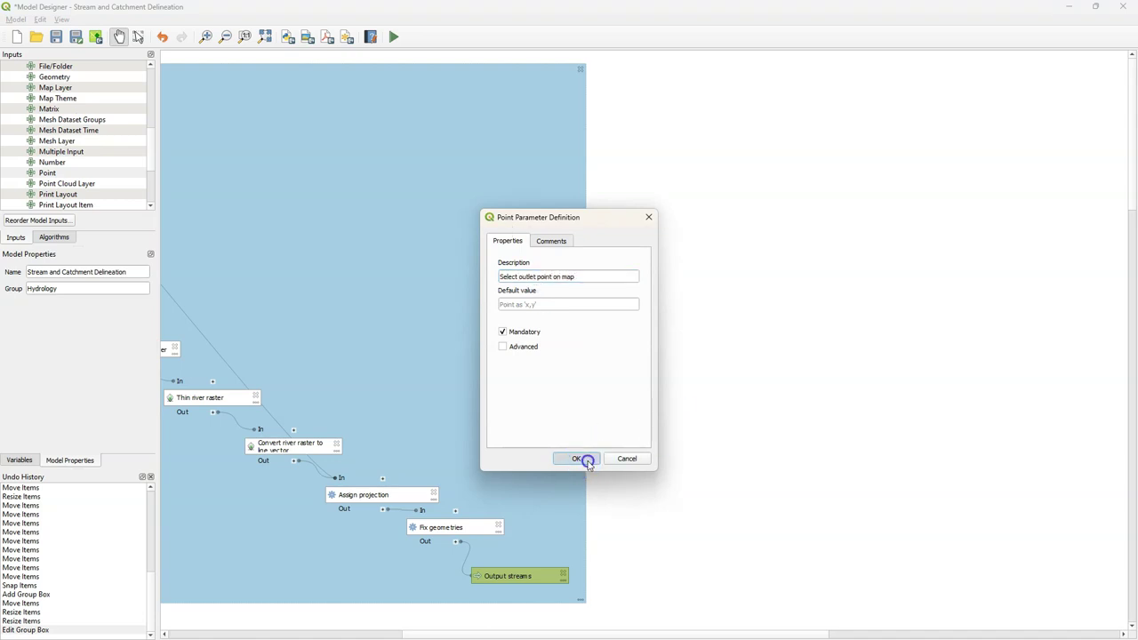
{"action": "left_click", "coordinate": [265, 36]}
{"action": "left_click_drag", "start_coordinate": [696, 82], "coordinate": [939, 74]}
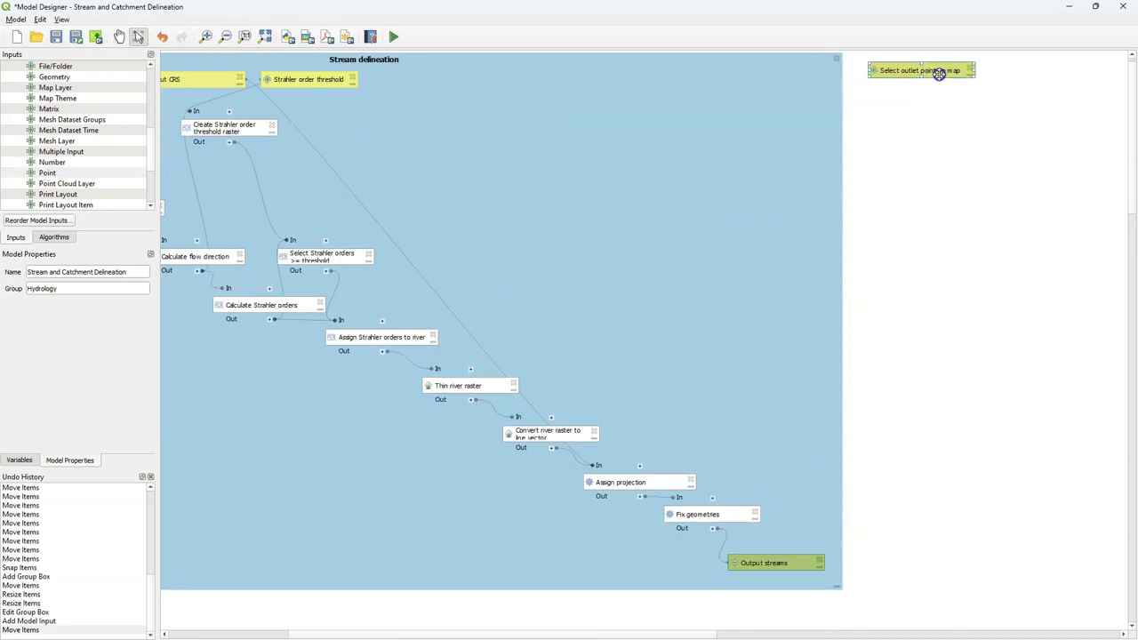
Step: Add the Create layer from point algorithm using the model input "Select outlet point on map" and place it below that input
{"action": "left_click", "coordinate": [53, 236]}
{"action": "left_click", "coordinate": [18, 67]}
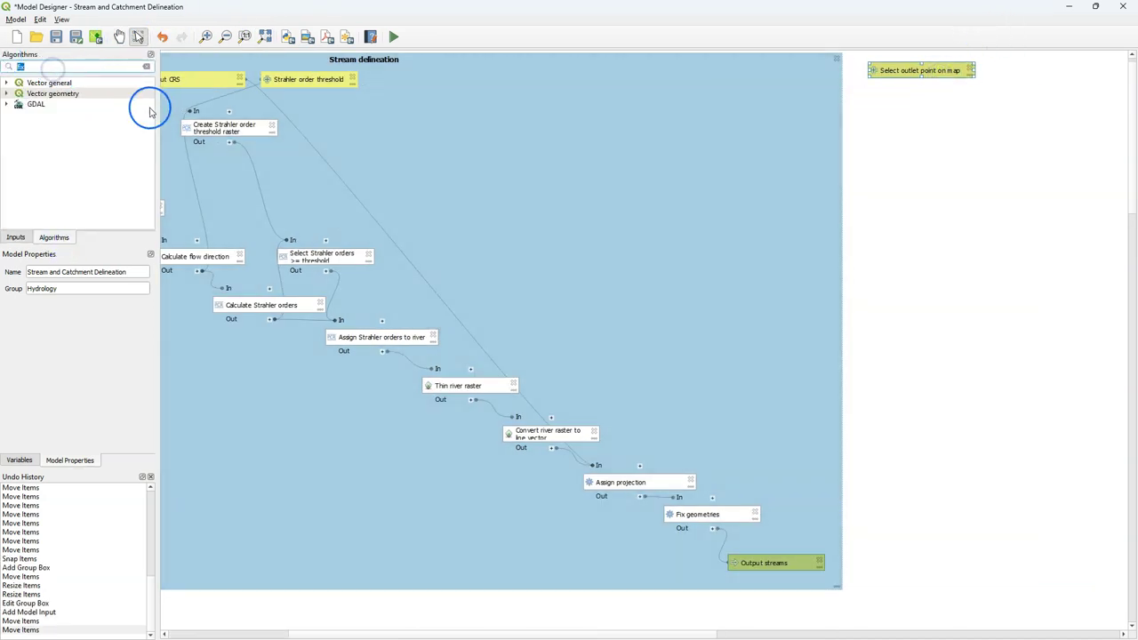
{"action": "type", "text": "create layer"}
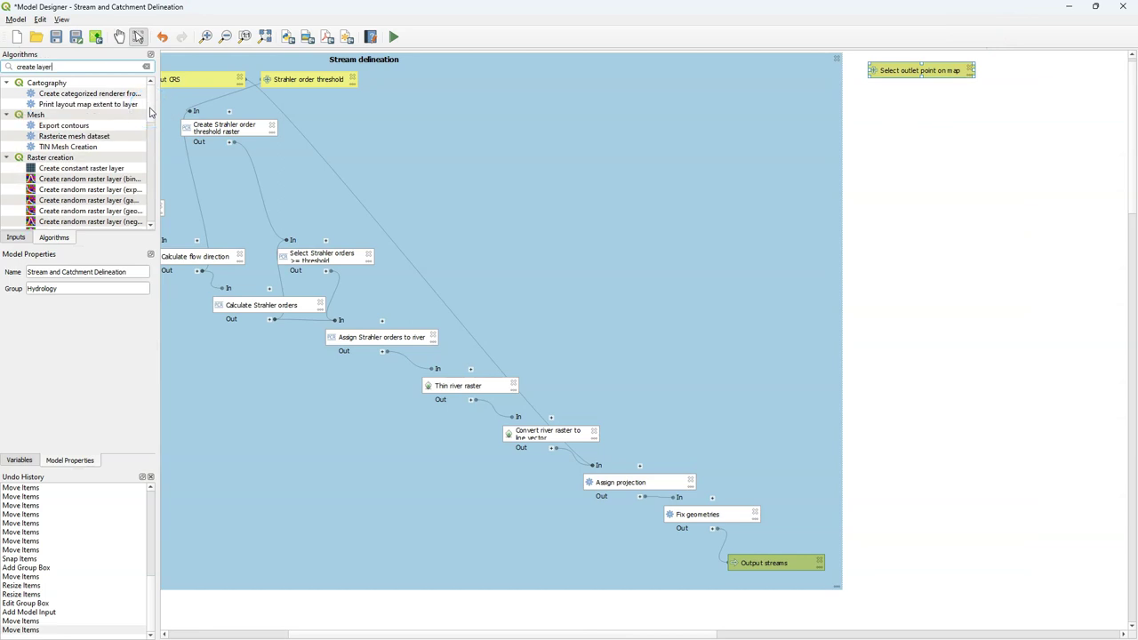
{"action": "type", "text": " from"}
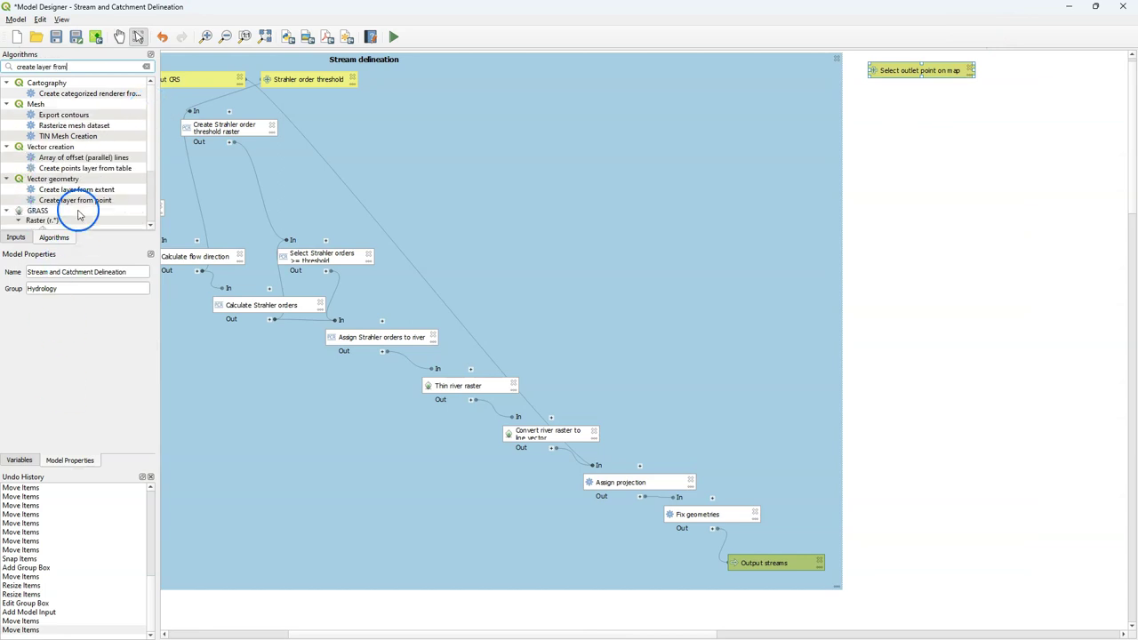
{"action": "left_click", "coordinate": [97, 201]}
{"action": "double_click", "coordinate": [80, 201]}
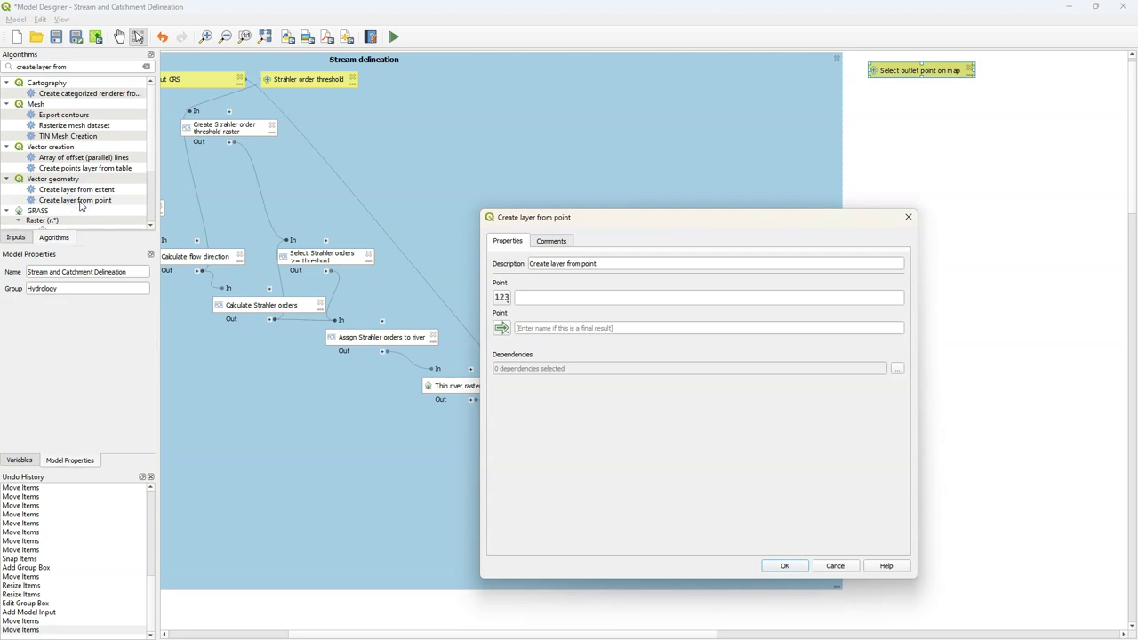
{"action": "left_click", "coordinate": [501, 297]}
{"action": "left_click", "coordinate": [531, 338]}
{"action": "left_click", "coordinate": [629, 300]}
{"action": "left_click", "coordinate": [622, 310]}
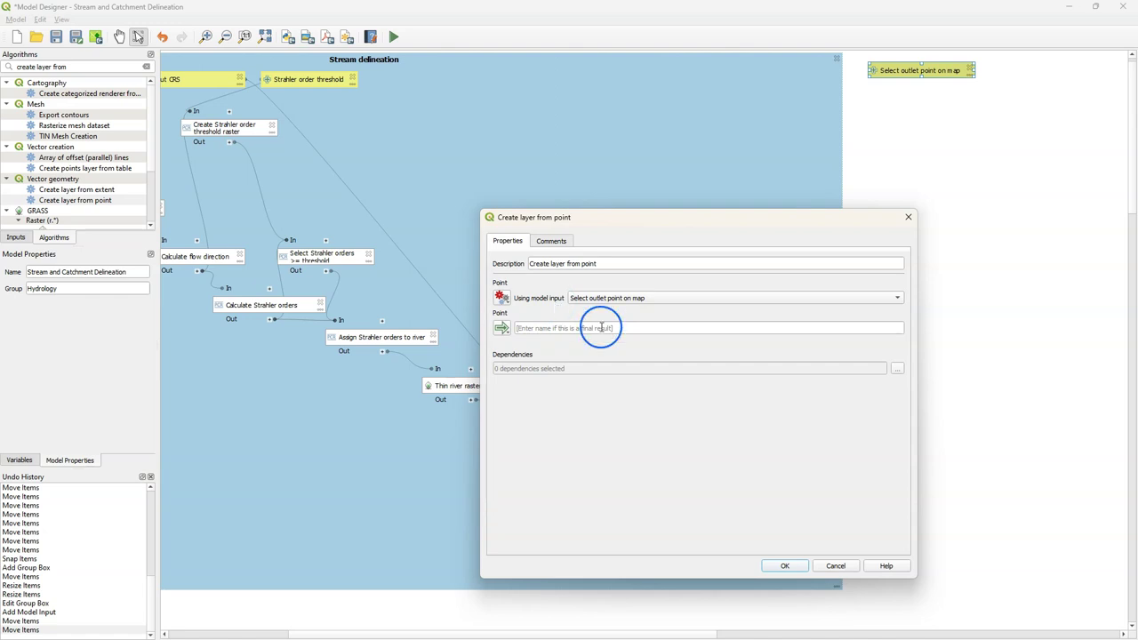
{"action": "left_click", "coordinate": [783, 564]}
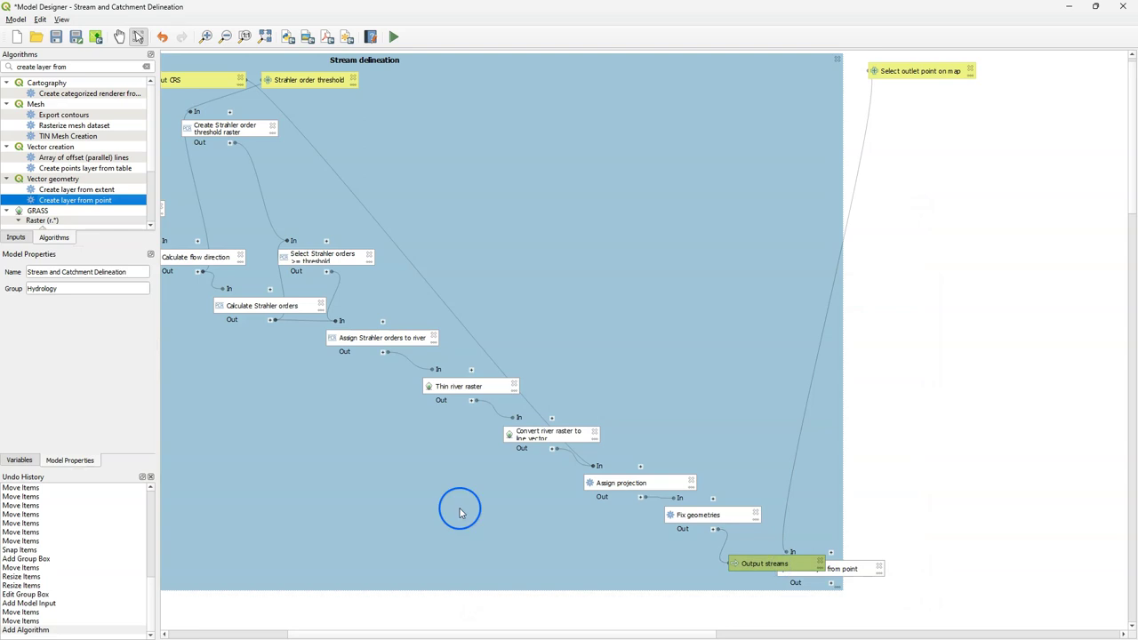
{"action": "left_click_drag", "start_coordinate": [838, 565], "coordinate": [947, 112]}
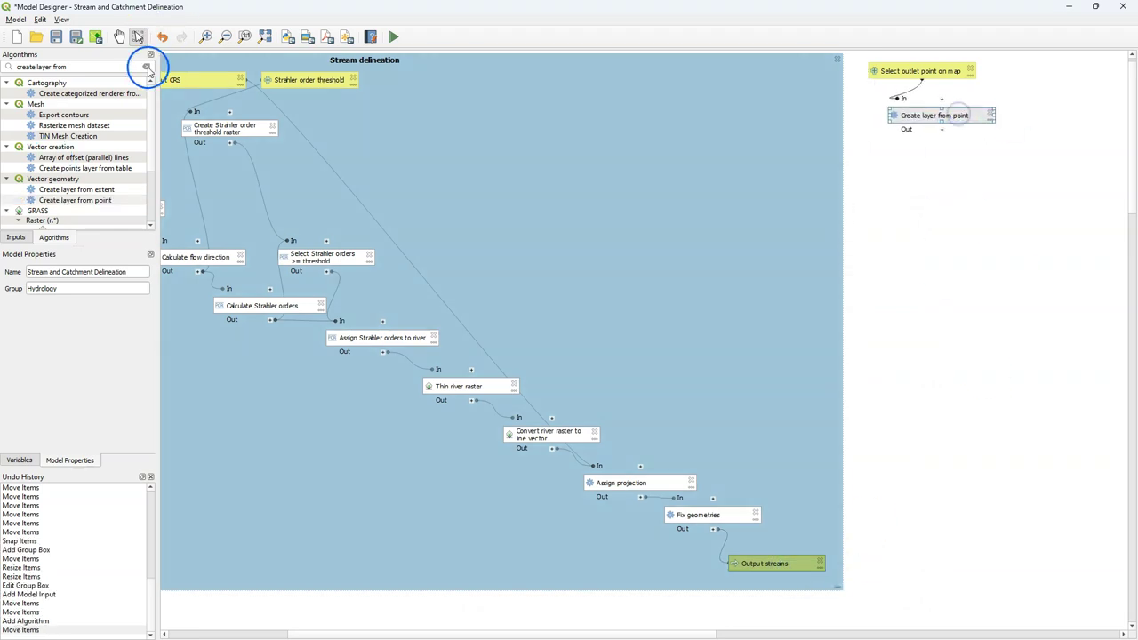
Step: Add a Reproject layer algorithm below Create layer from point and use that algorithm's "Point" output as its input layer
{"action": "left_click", "coordinate": [147, 67]}
{"action": "left_click", "coordinate": [82, 69]}
{"action": "type", "text": "reproje"}
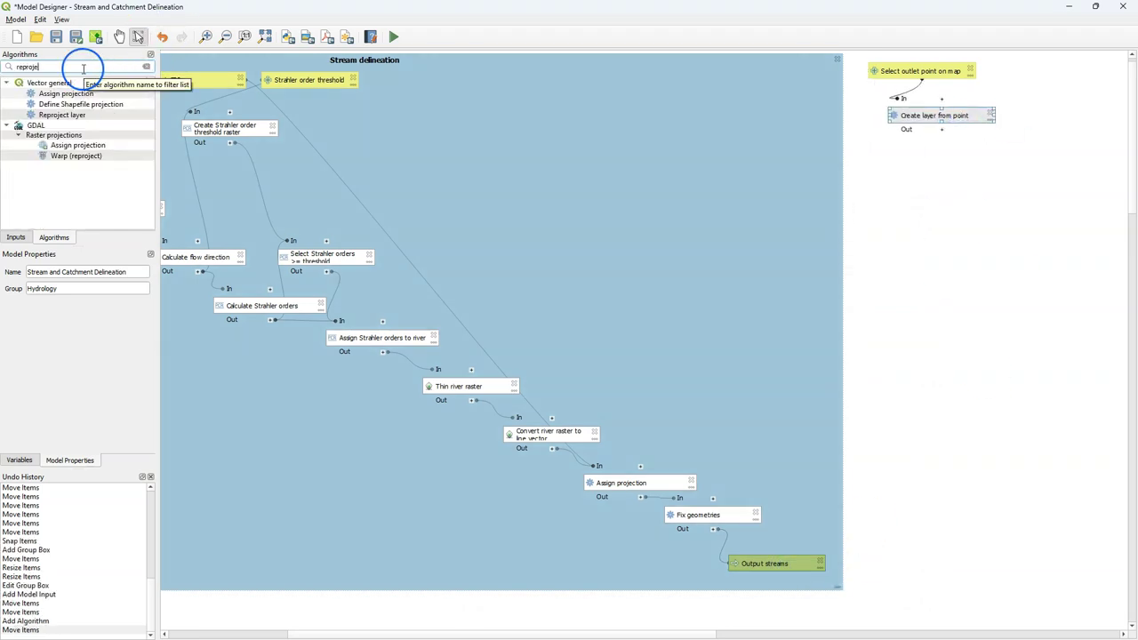
{"action": "left_click", "coordinate": [49, 118]}
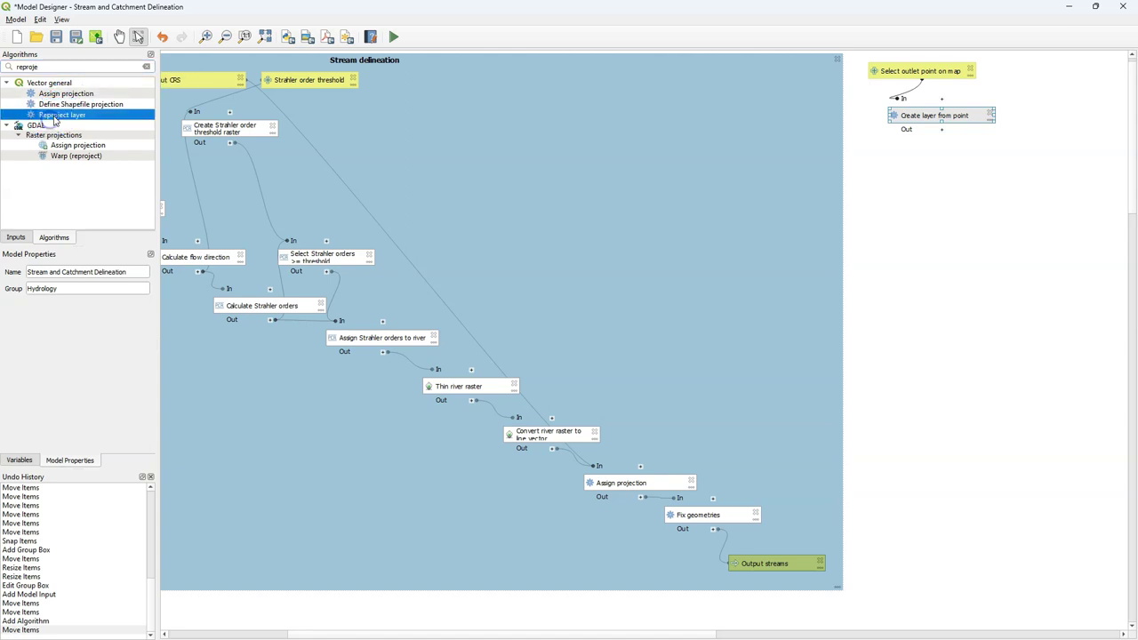
{"action": "left_click_drag", "start_coordinate": [55, 119], "coordinate": [959, 157]}
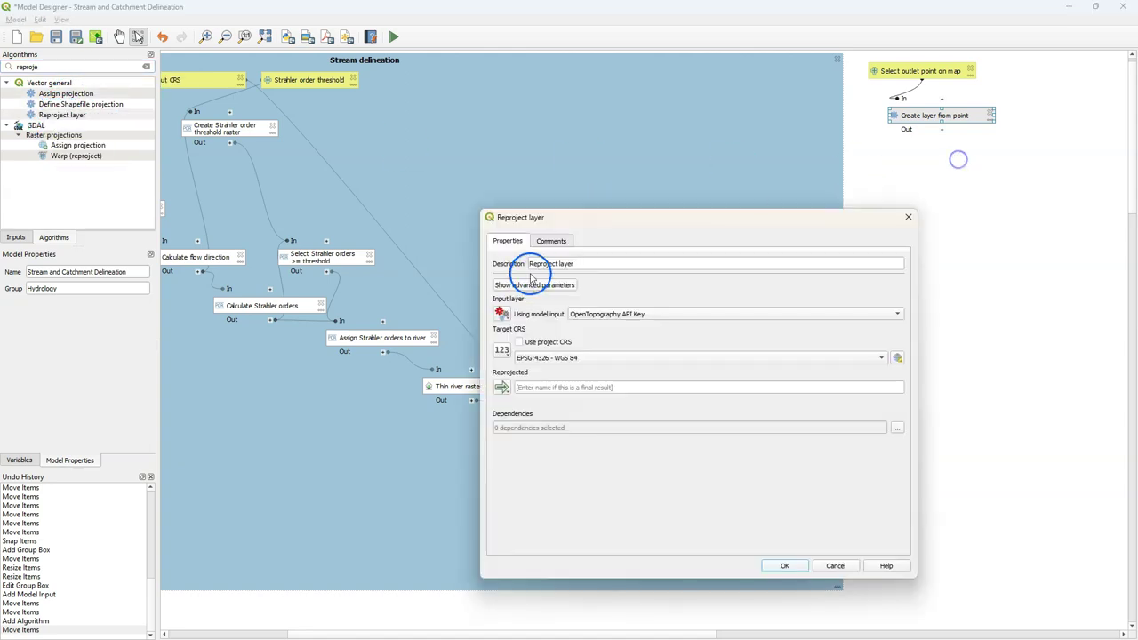
{"action": "left_click", "coordinate": [585, 264]}
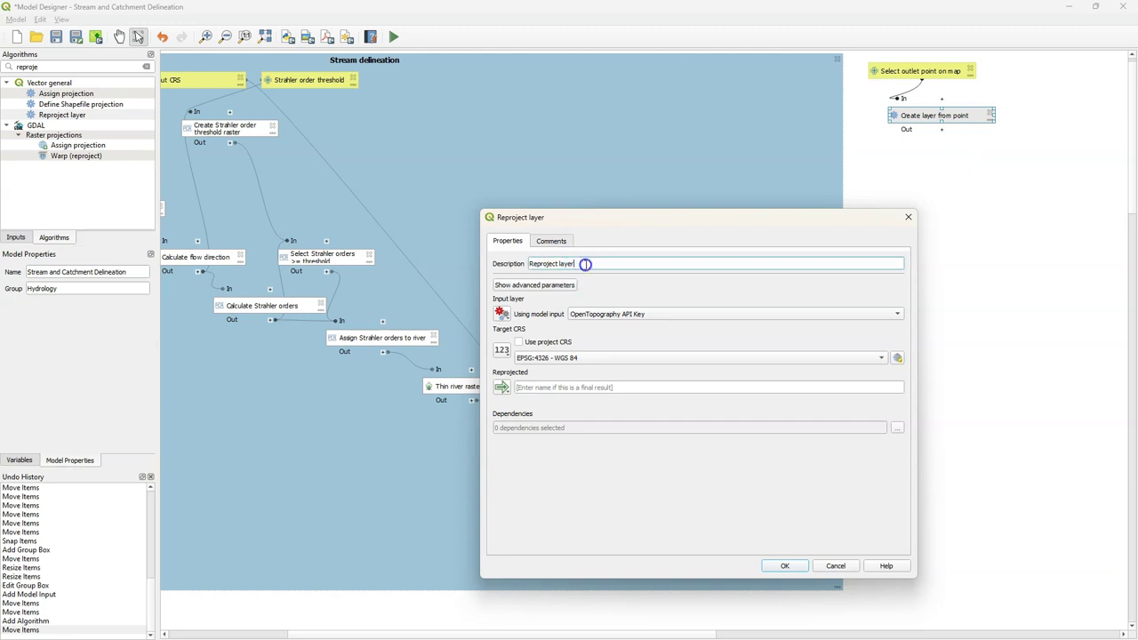
{"action": "left_click", "coordinate": [501, 312]}
{"action": "left_click", "coordinate": [523, 368]}
{"action": "left_click", "coordinate": [627, 314]}
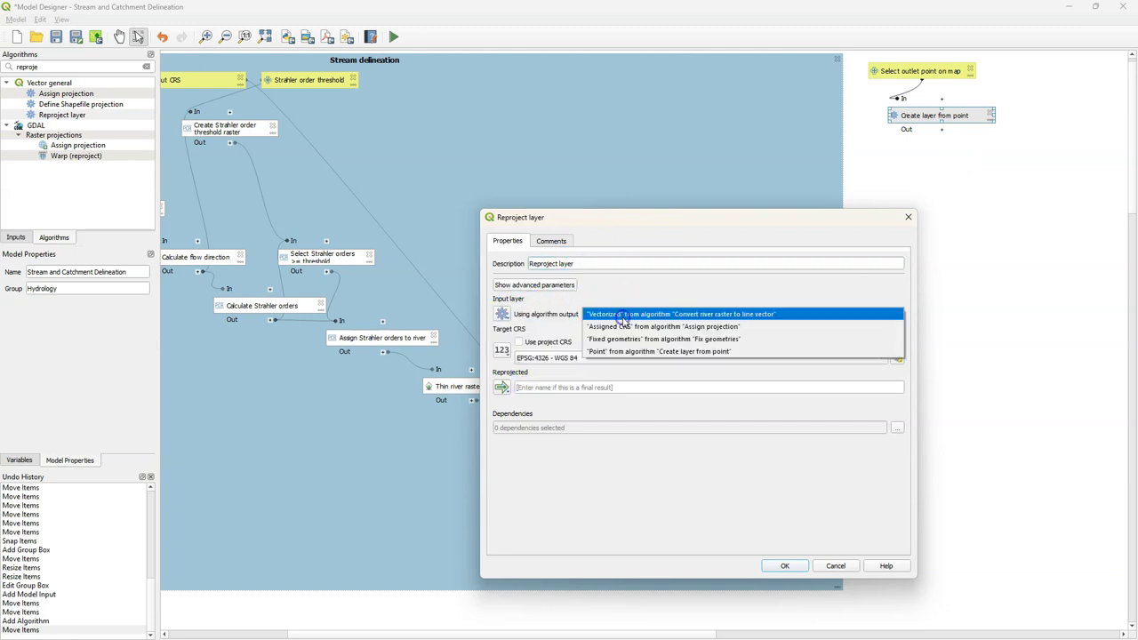
{"action": "left_click_drag", "start_coordinate": [626, 323], "coordinate": [622, 355]}
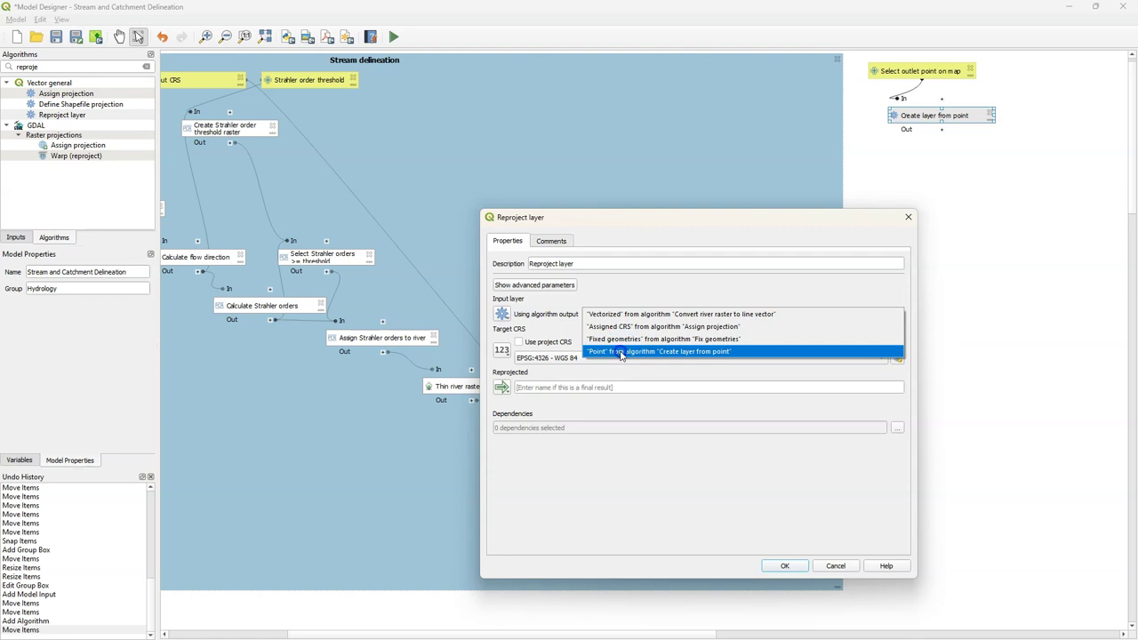
{"action": "left_click", "coordinate": [621, 352]}
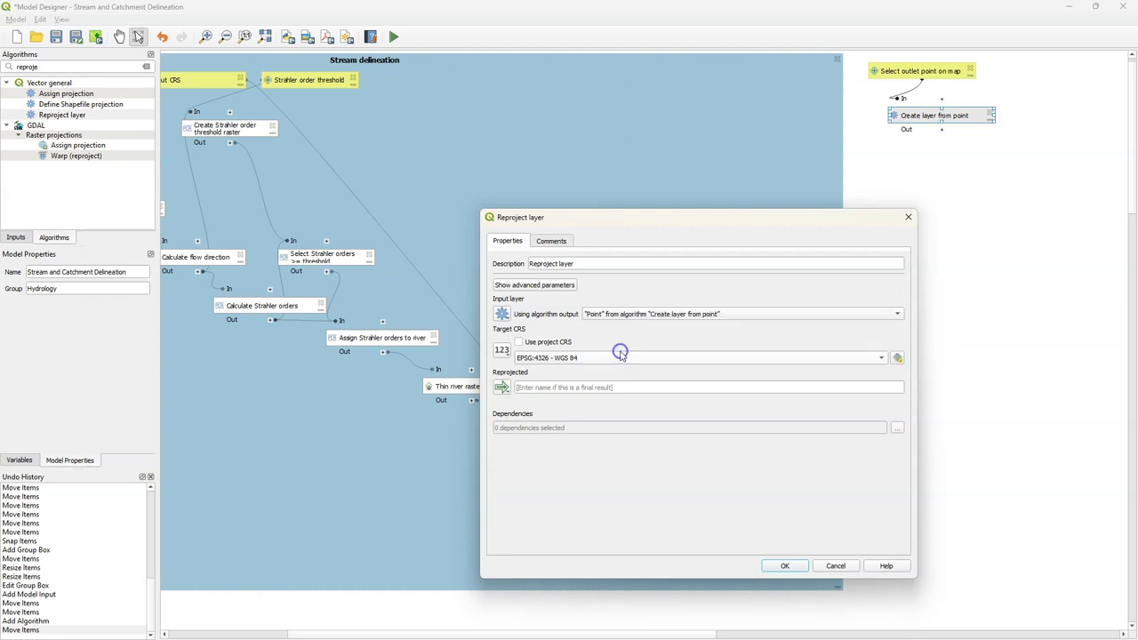
Step: Set the target CRS to the model input Output CRS, name the reprojected result "Original outlet" and accept the algorithm
{"action": "left_click", "coordinate": [501, 353]}
{"action": "left_click", "coordinate": [526, 393]}
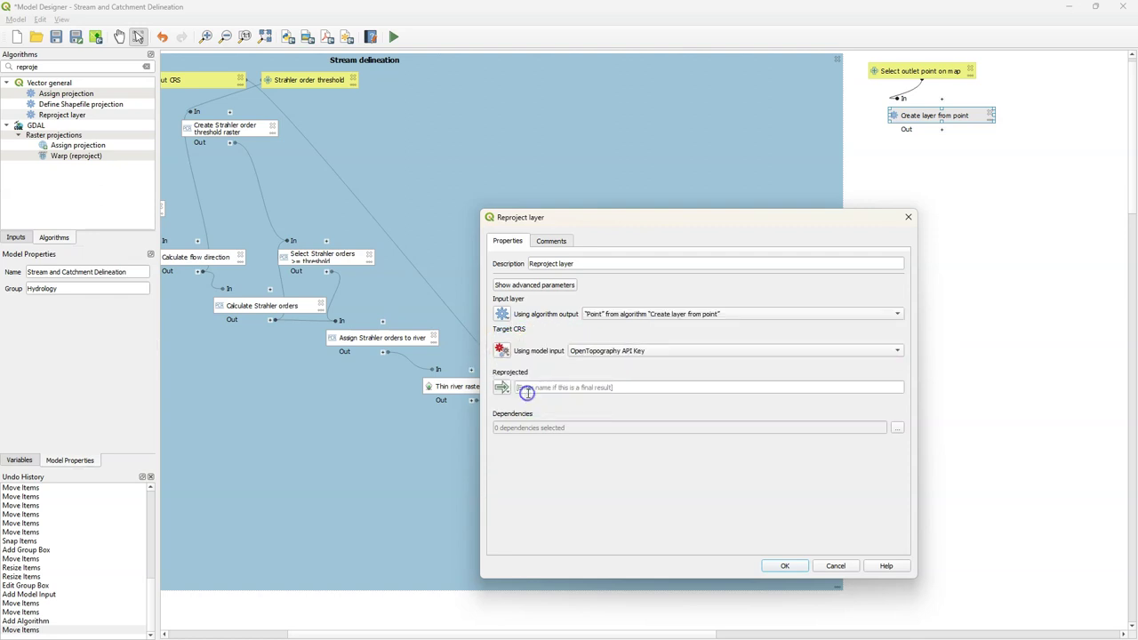
{"action": "left_click", "coordinate": [626, 346]}
{"action": "left_click", "coordinate": [614, 363]}
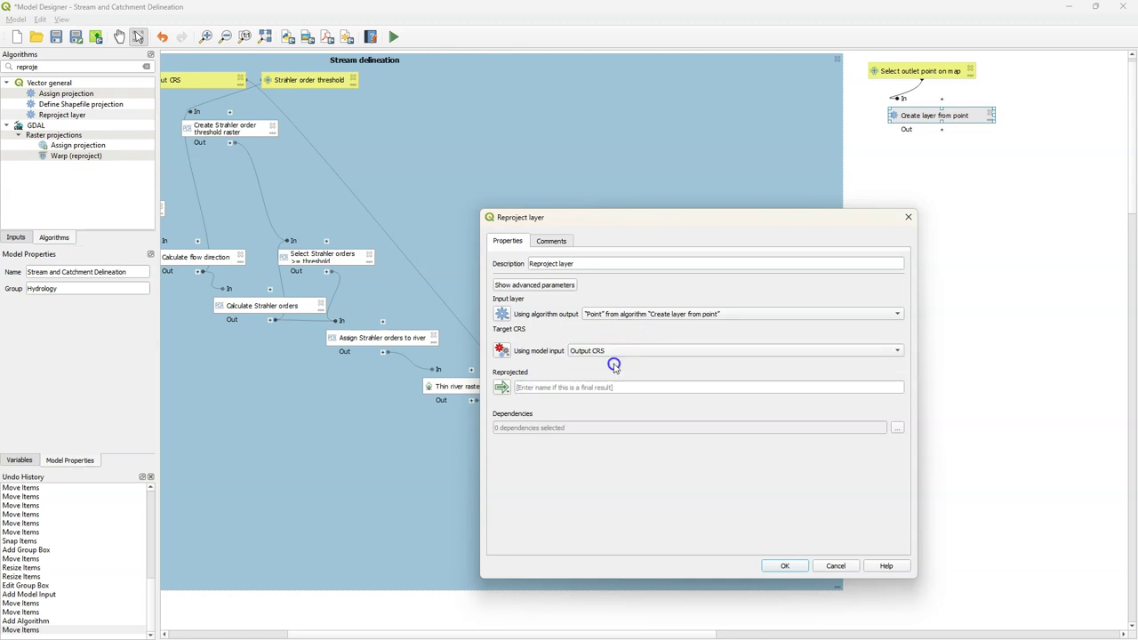
{"action": "left_click", "coordinate": [596, 387]}
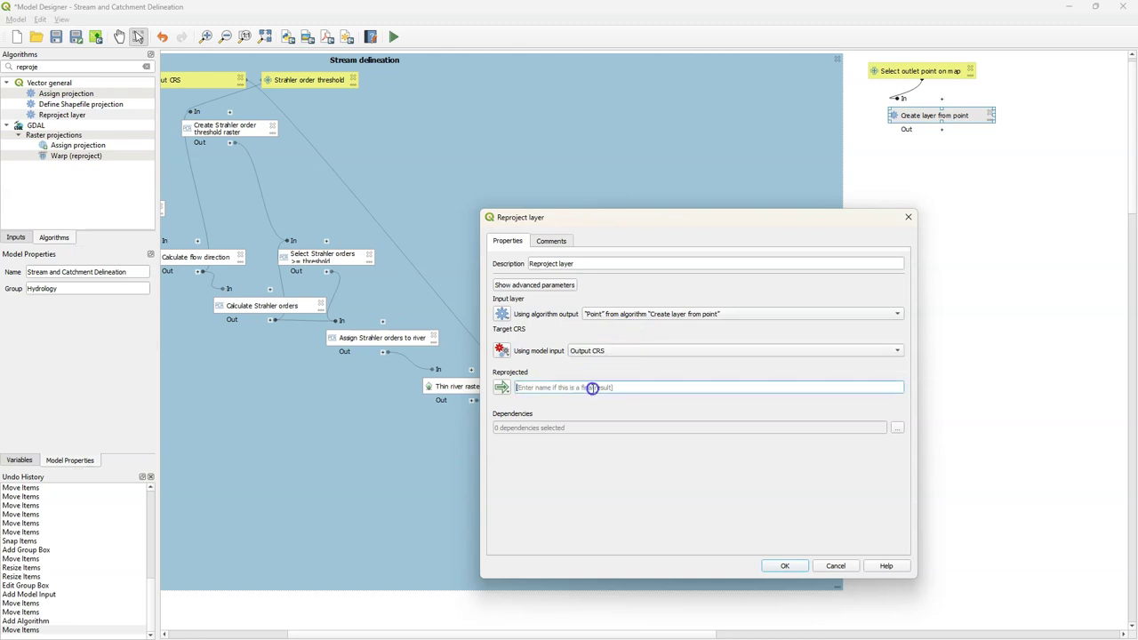
{"action": "type", "text": "Original outl"}
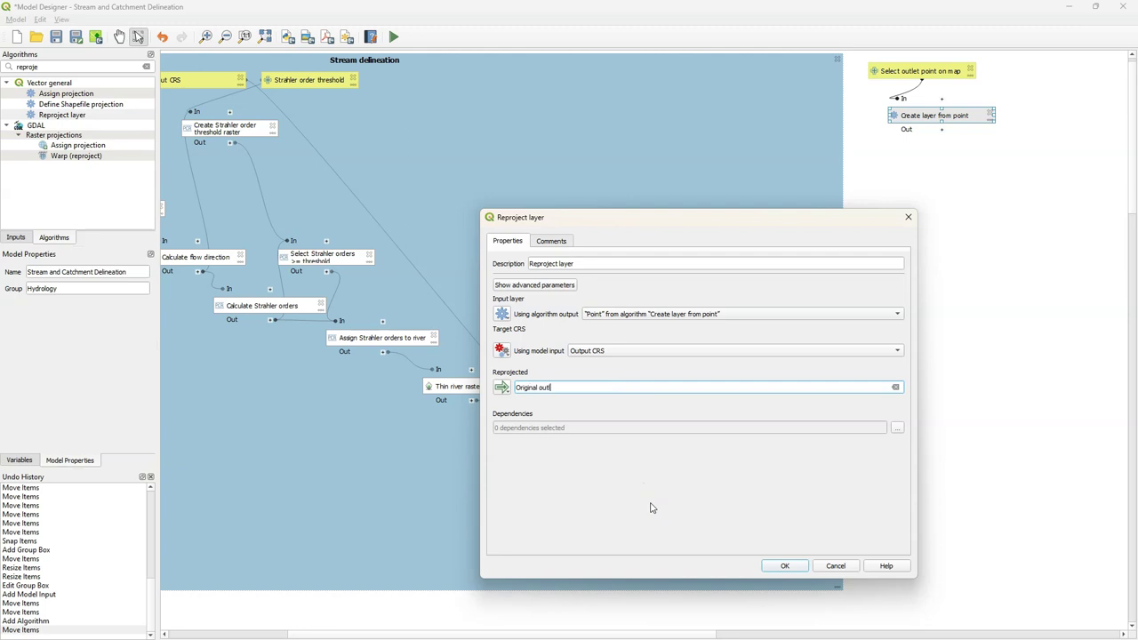
{"action": "left_click", "coordinate": [788, 566]}
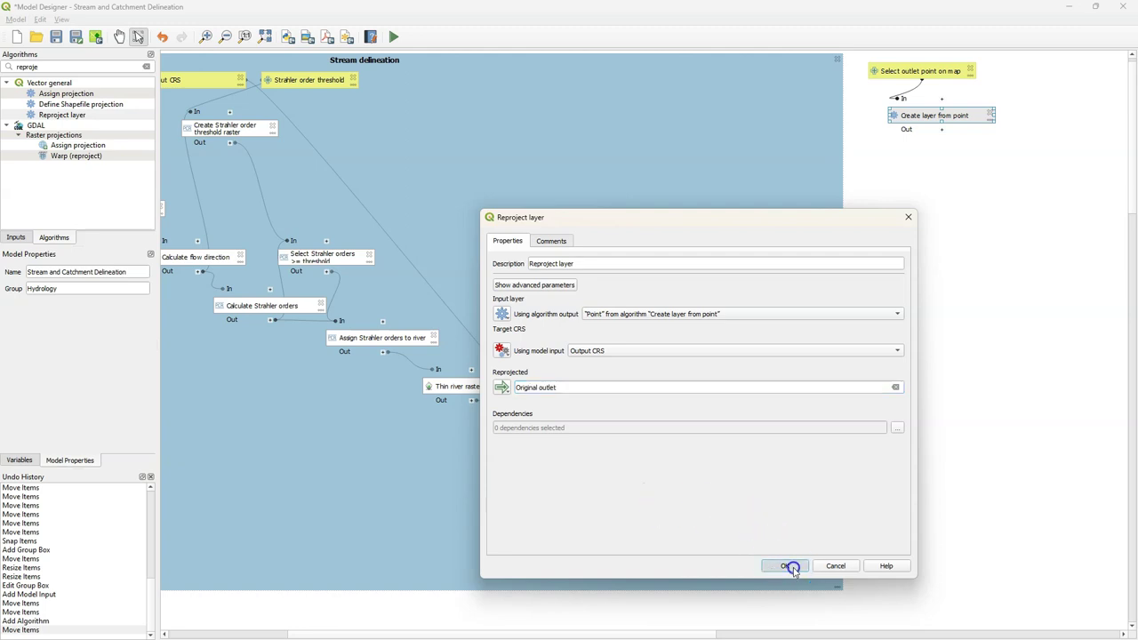
Step: Start adding the Snap geometries to layer algorithm with the "Reprojected" output of Reproject layer as its input layer
{"action": "double_click", "coordinate": [86, 67]}
{"action": "type", "text": "snap"}
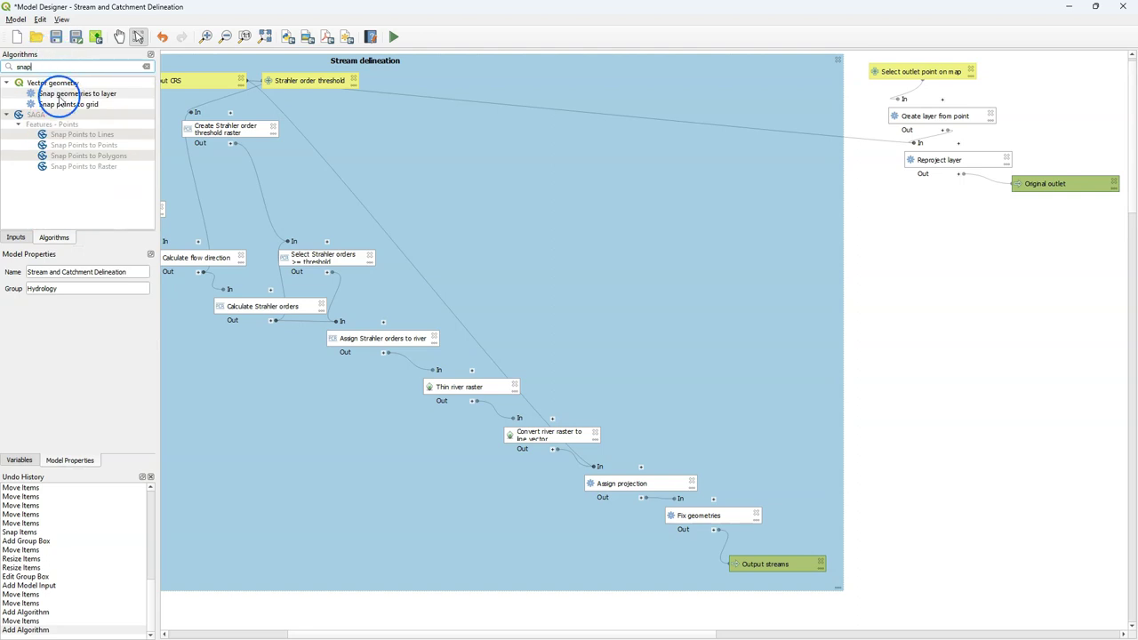
{"action": "double_click", "coordinate": [58, 94]}
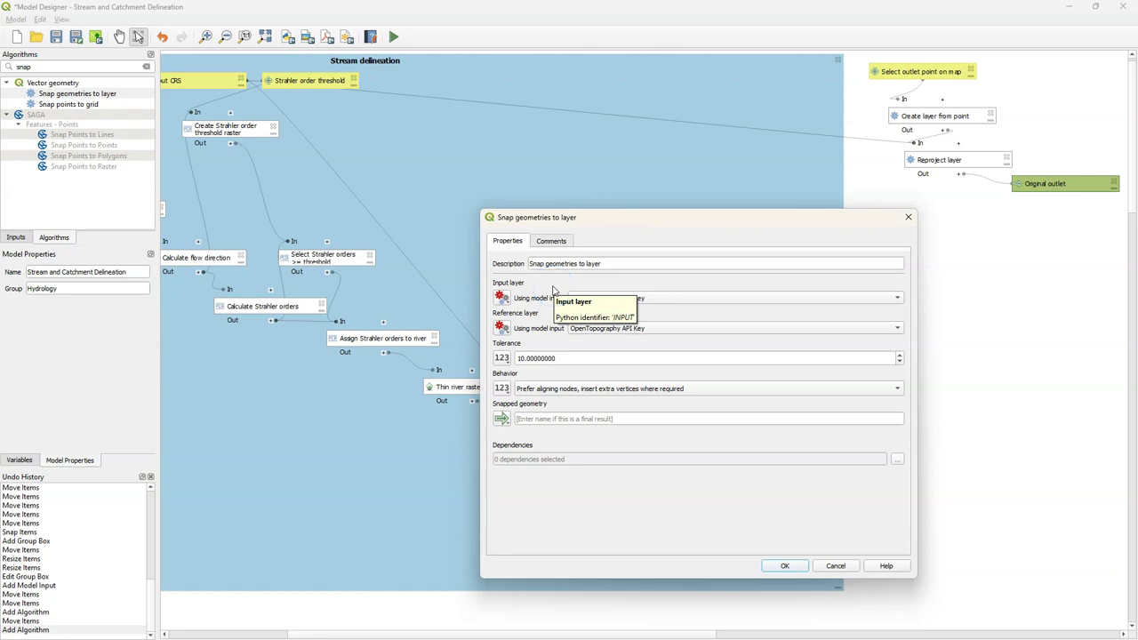
{"action": "left_click", "coordinate": [502, 297]}
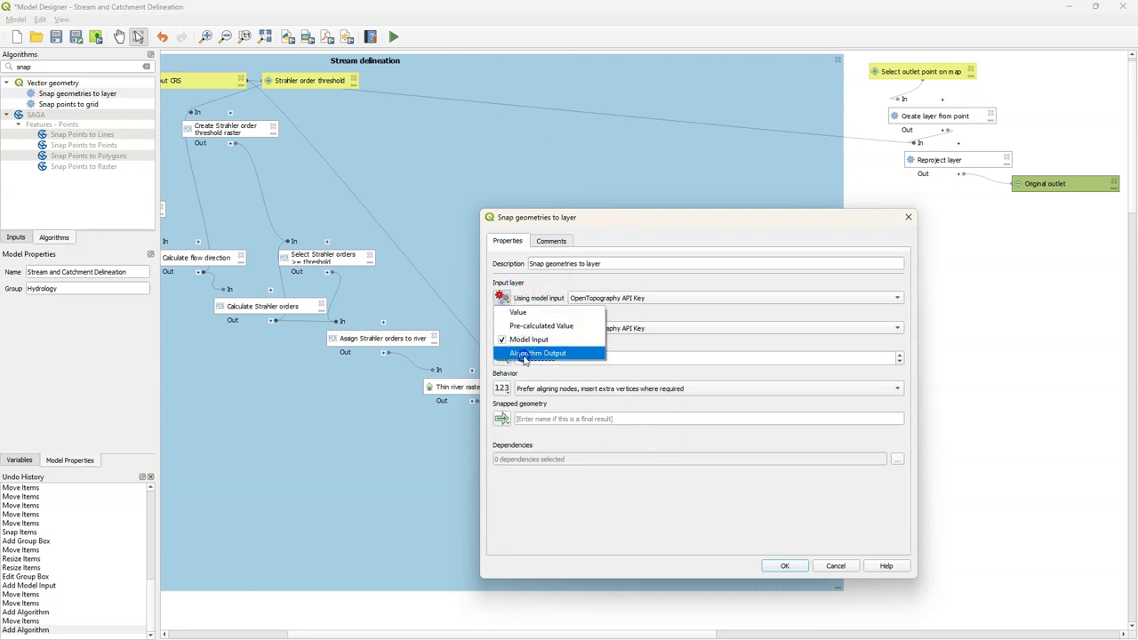
{"action": "left_click", "coordinate": [524, 353]}
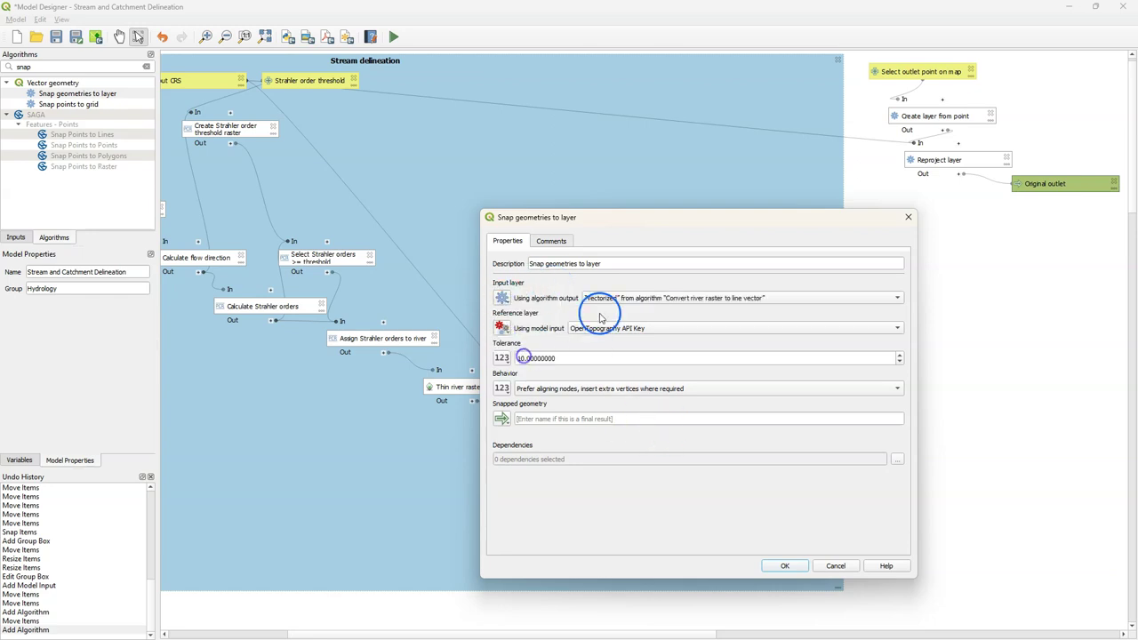
{"action": "left_click", "coordinate": [610, 299]}
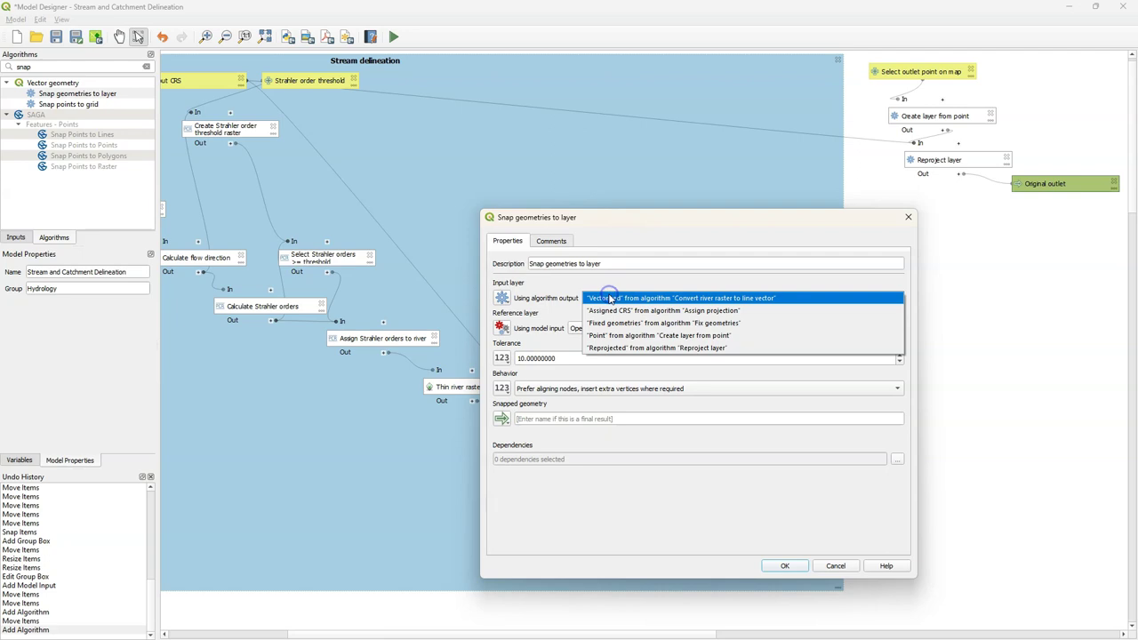
{"action": "left_click", "coordinate": [620, 348]}
Step: Set the snapping reference layer to the "Fixed geometries" output of the Fix geometries algorithm
{"action": "left_click", "coordinate": [500, 329]}
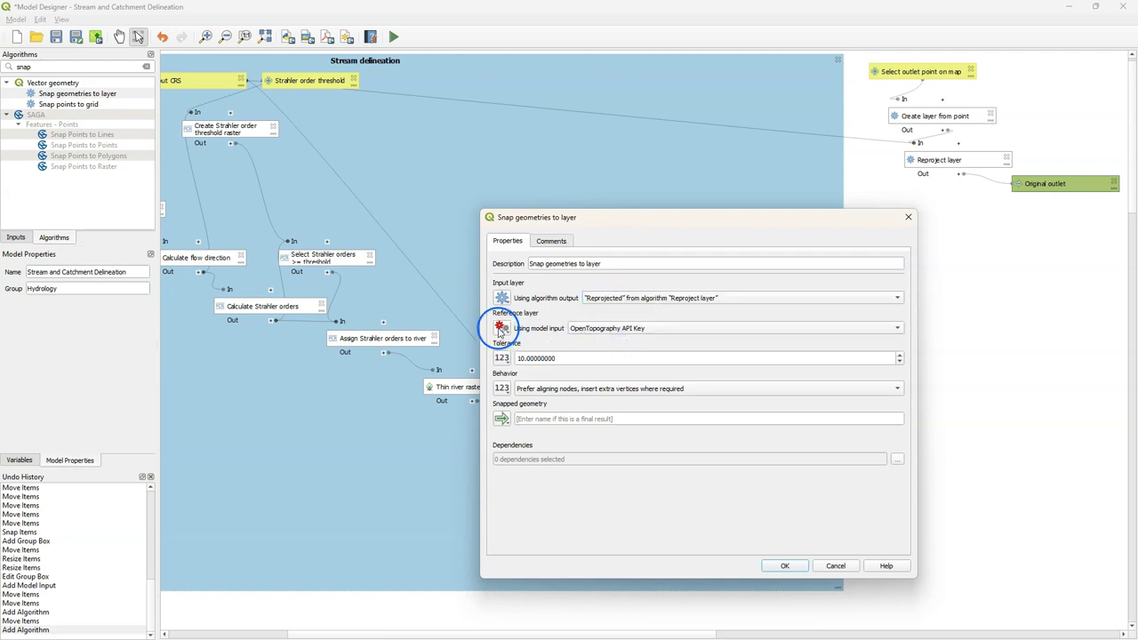
{"action": "left_click", "coordinate": [536, 383]}
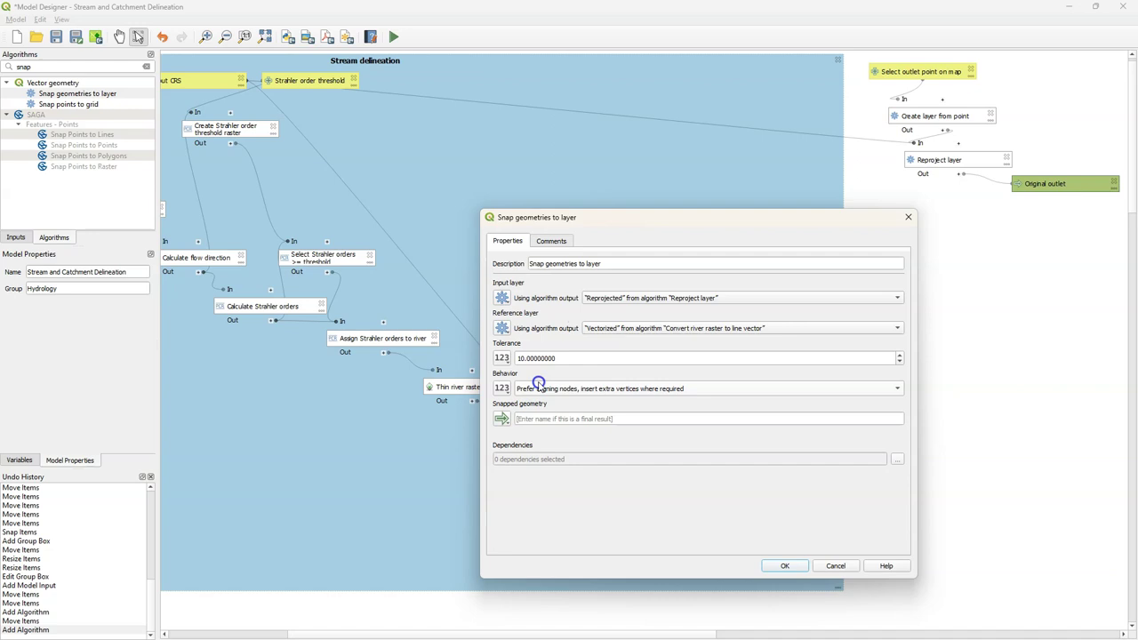
{"action": "left_click", "coordinate": [631, 329]}
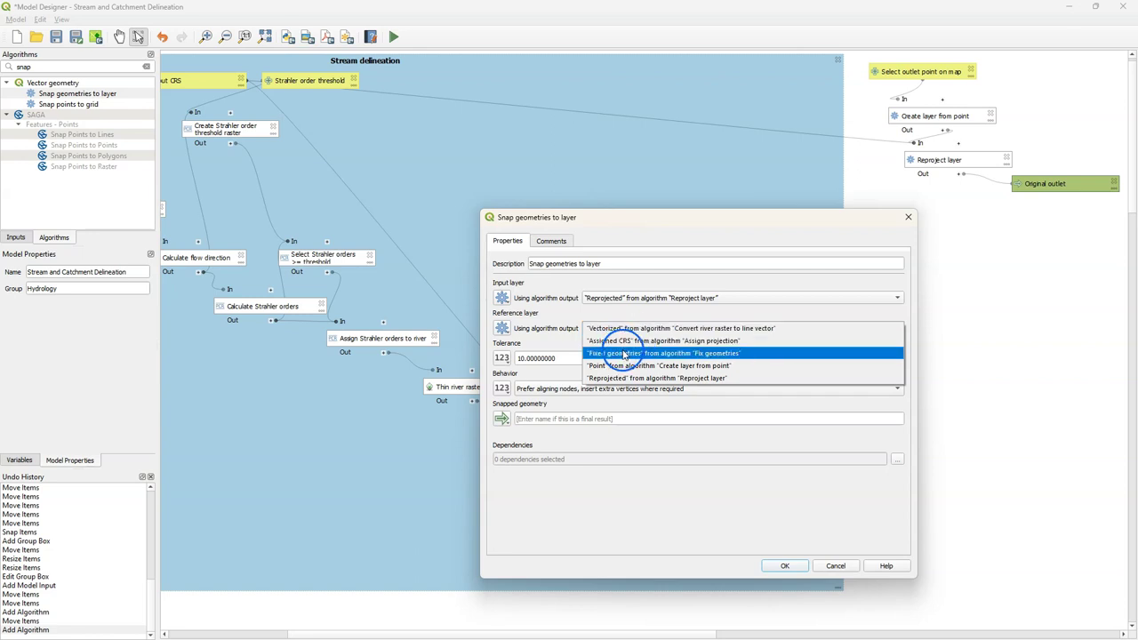
{"action": "left_click", "coordinate": [622, 353]}
Step: Set the snapping tolerance to 500 and the behavior to "Prefer closest point, insert extra vertices where required"
{"action": "left_click", "coordinate": [523, 357]}
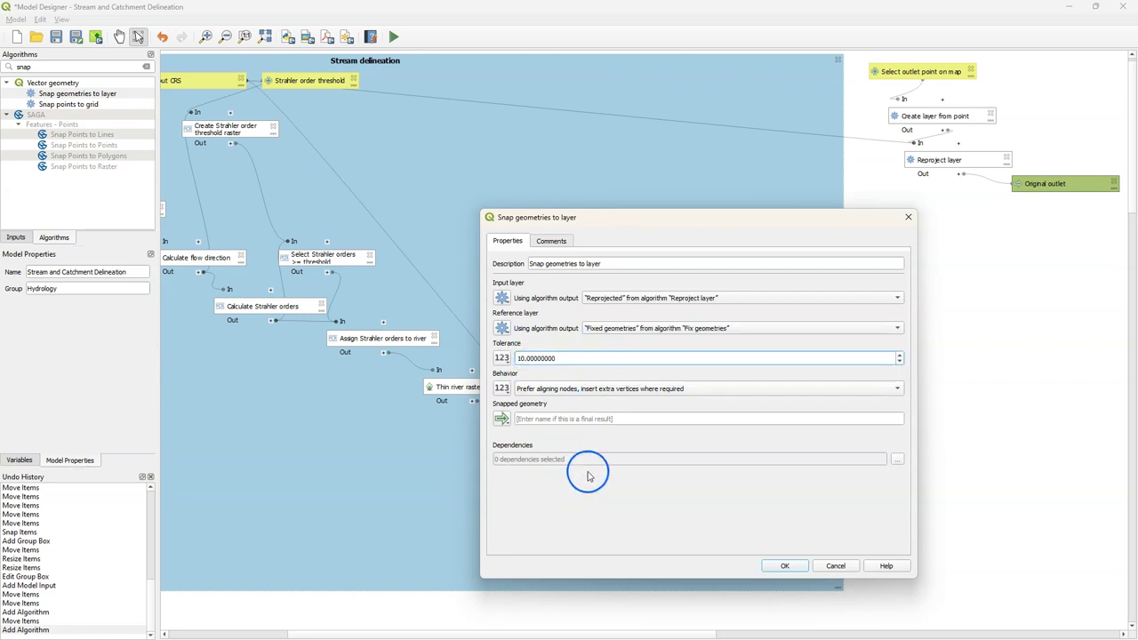
{"action": "type", "text": "00"}
{"action": "left_click", "coordinate": [531, 359]}
{"action": "left_click", "coordinate": [558, 391]}
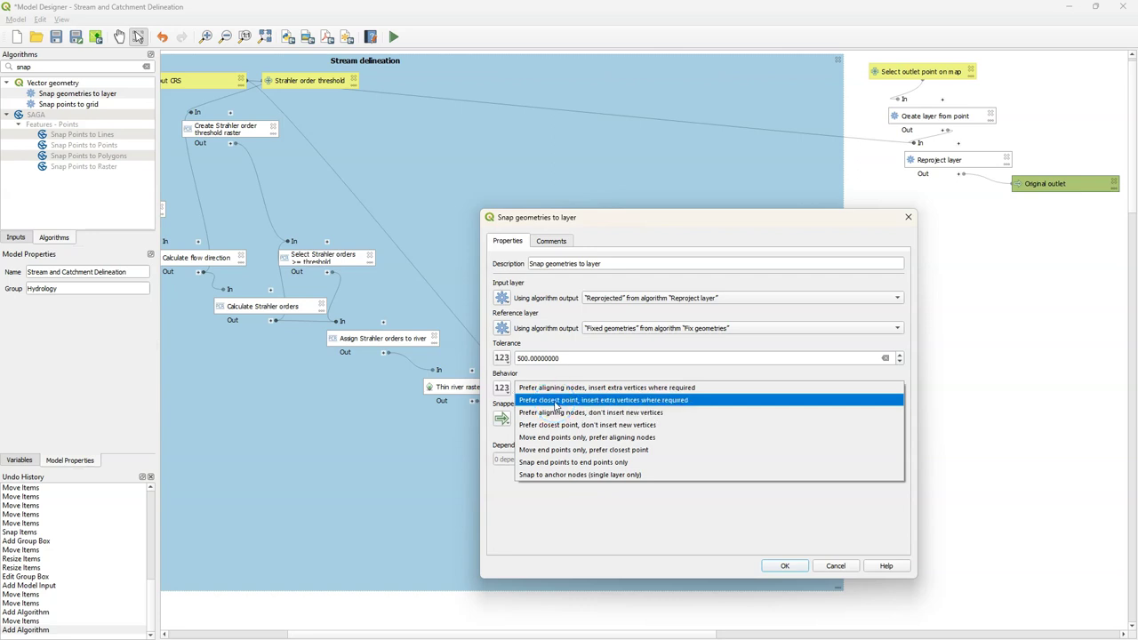
{"action": "left_click", "coordinate": [554, 401]}
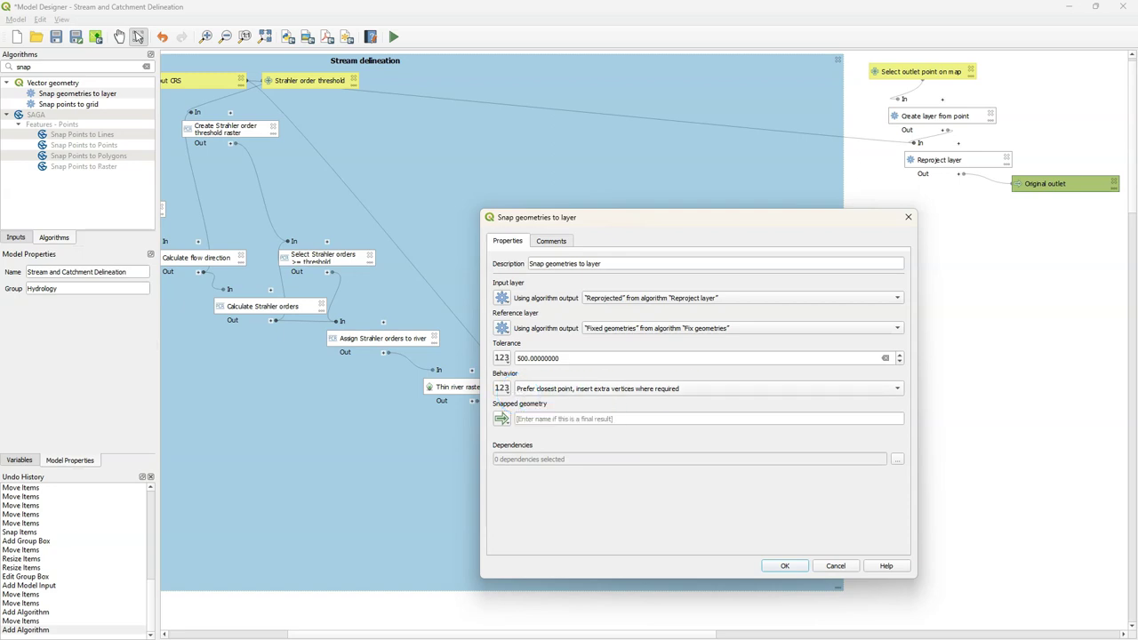
Step: Name the snapped geometry result "Snapped outlet", accept the algorithm and arrange its boxes below Reproject layer
{"action": "left_click", "coordinate": [571, 420]}
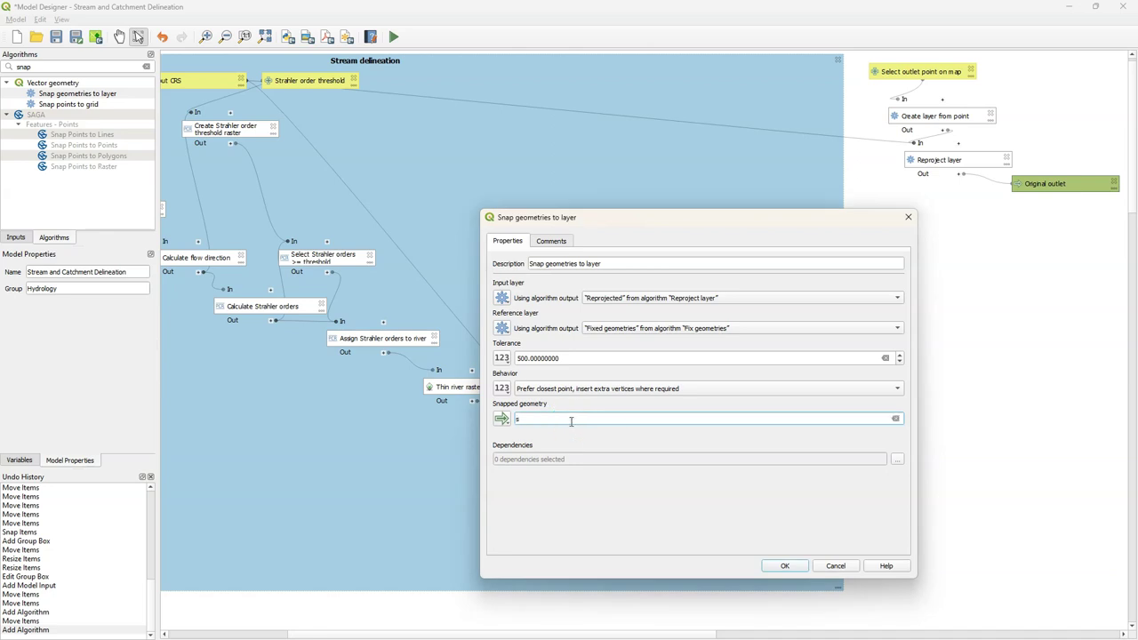
{"action": "type", "text": "Snapped outlet"}
{"action": "left_click", "coordinate": [785, 566]}
{"action": "left_click_drag", "start_coordinate": [1058, 569], "coordinate": [1003, 199]}
{"action": "left_click", "coordinate": [264, 37]}
{"action": "left_click", "coordinate": [1000, 237]}
{"action": "left_click", "coordinate": [264, 36]}
Step: Start adding the GDAL Rasterize (vector to raster) algorithm with the description "Rasterize snapped outlet"
{"action": "type", "text": "rasterize"}
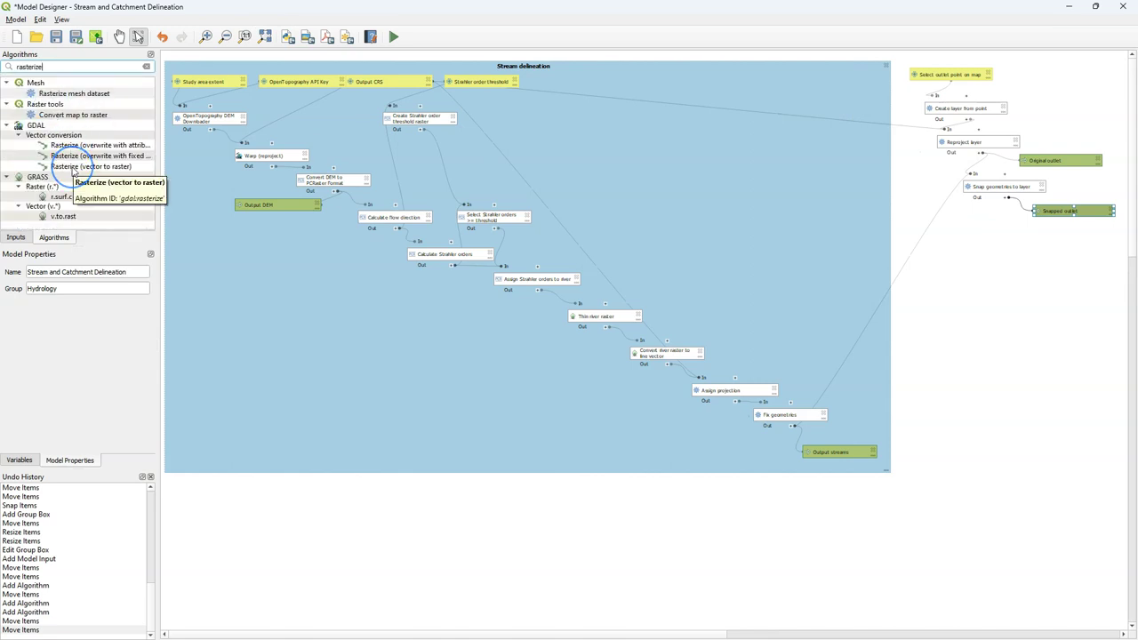
{"action": "left_click", "coordinate": [74, 166]}
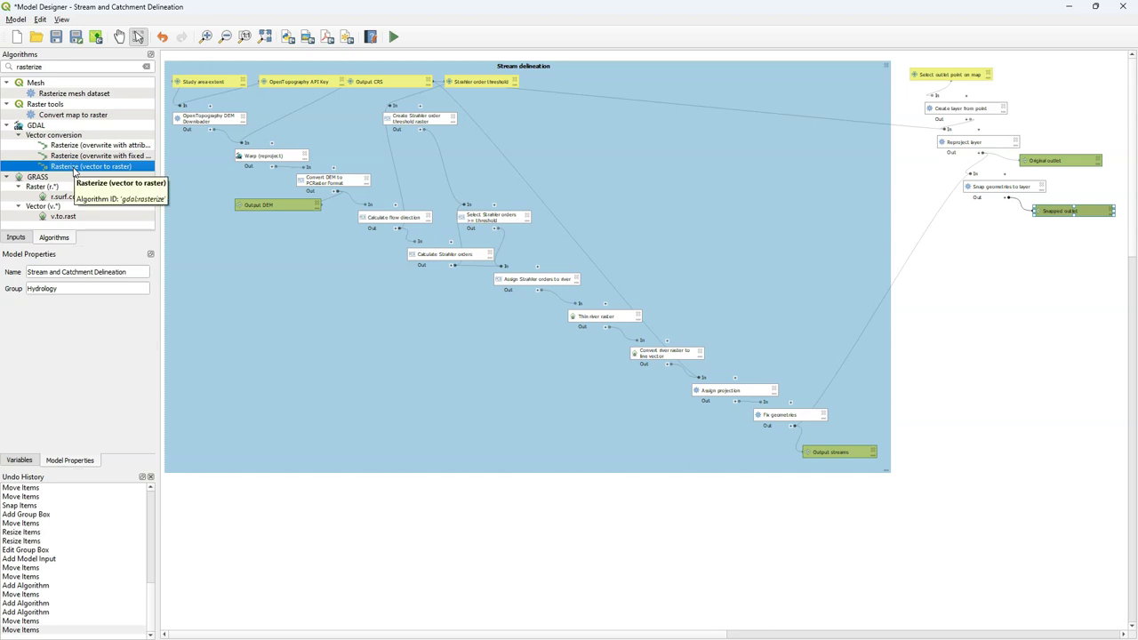
{"action": "double_click", "coordinate": [75, 166]}
{"action": "left_click_drag", "start_coordinate": [557, 263], "coordinate": [626, 265]}
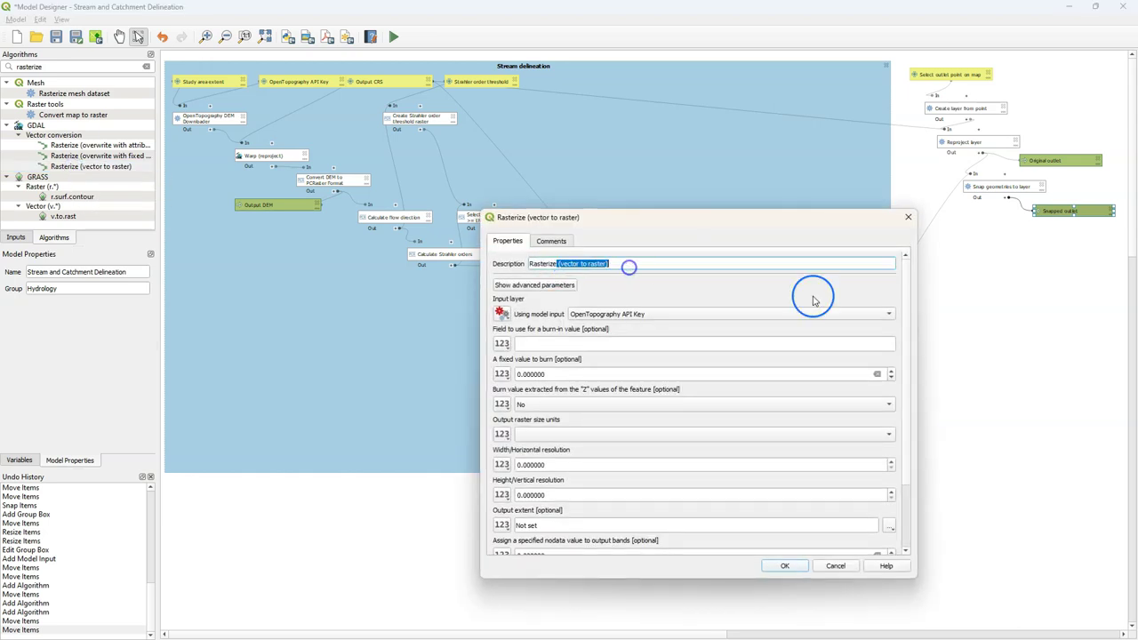
{"action": "type", "text": "snapped outlet"}
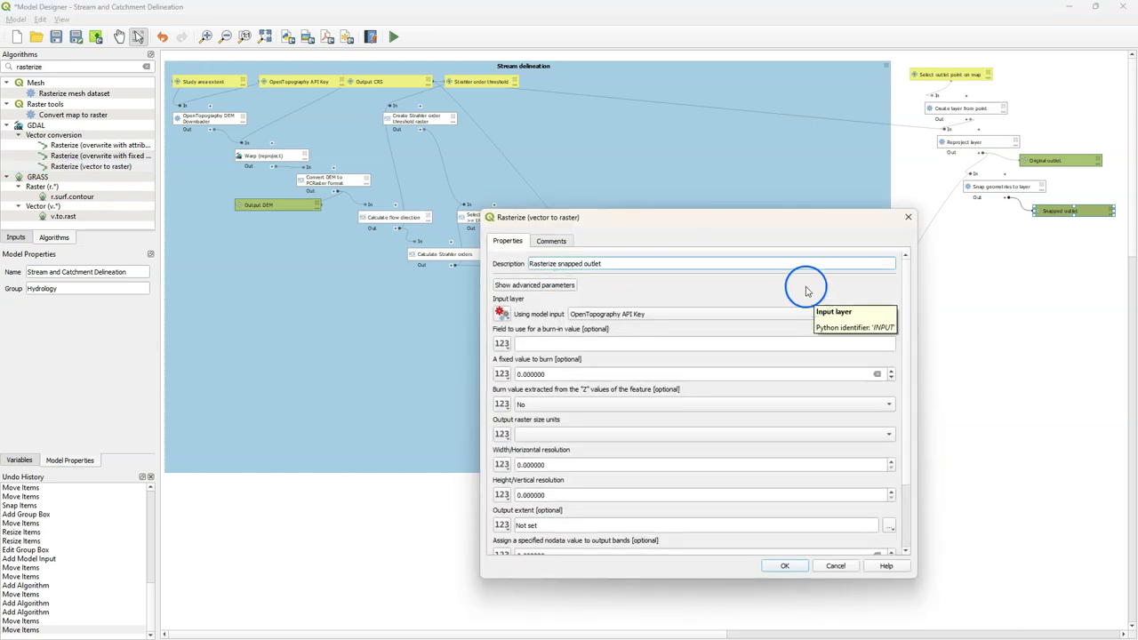
Step: Use the "Snapped geometry" output of Snap geometries to layer as the rasterize input and set the fixed burn value to 1
{"action": "left_click", "coordinate": [501, 312]}
{"action": "left_click", "coordinate": [522, 365]}
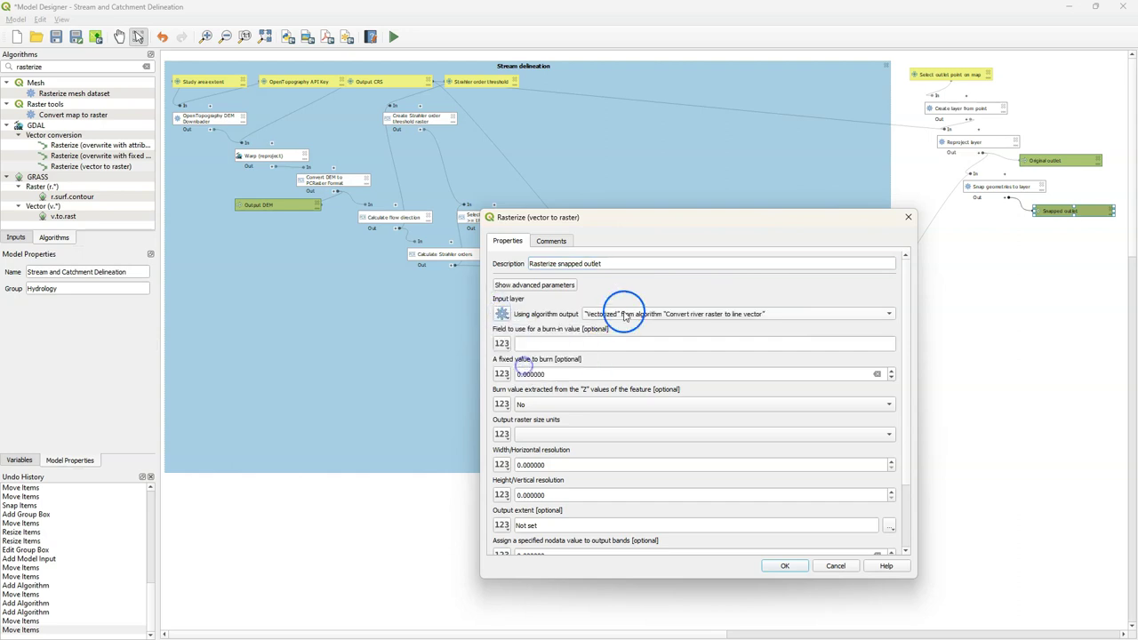
{"action": "left_click", "coordinate": [625, 316]}
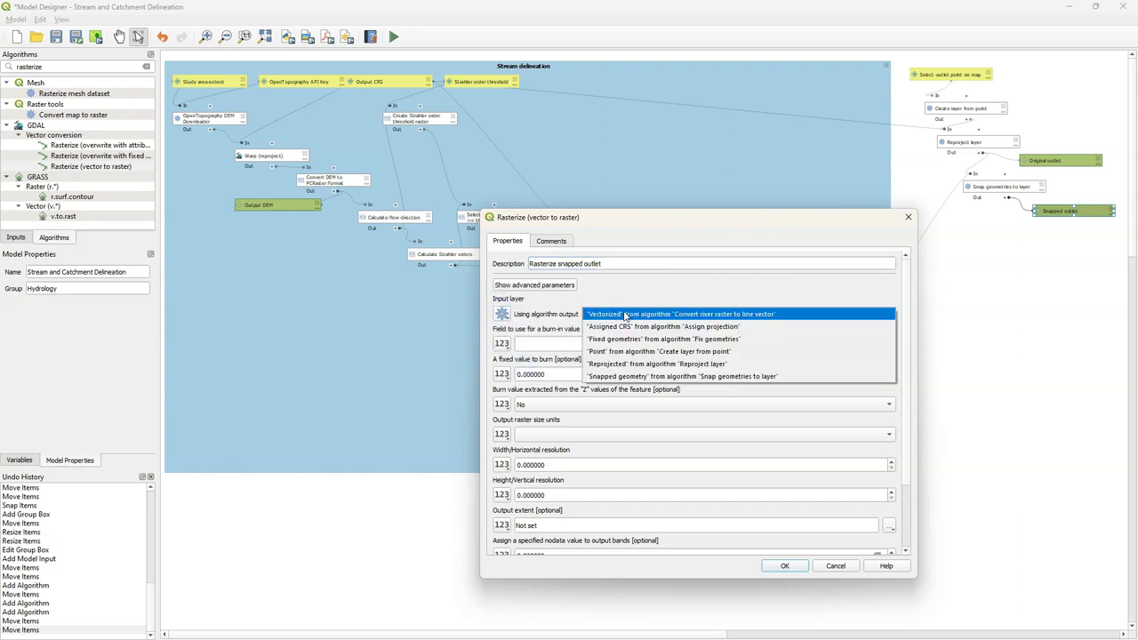
{"action": "left_click", "coordinate": [622, 376]}
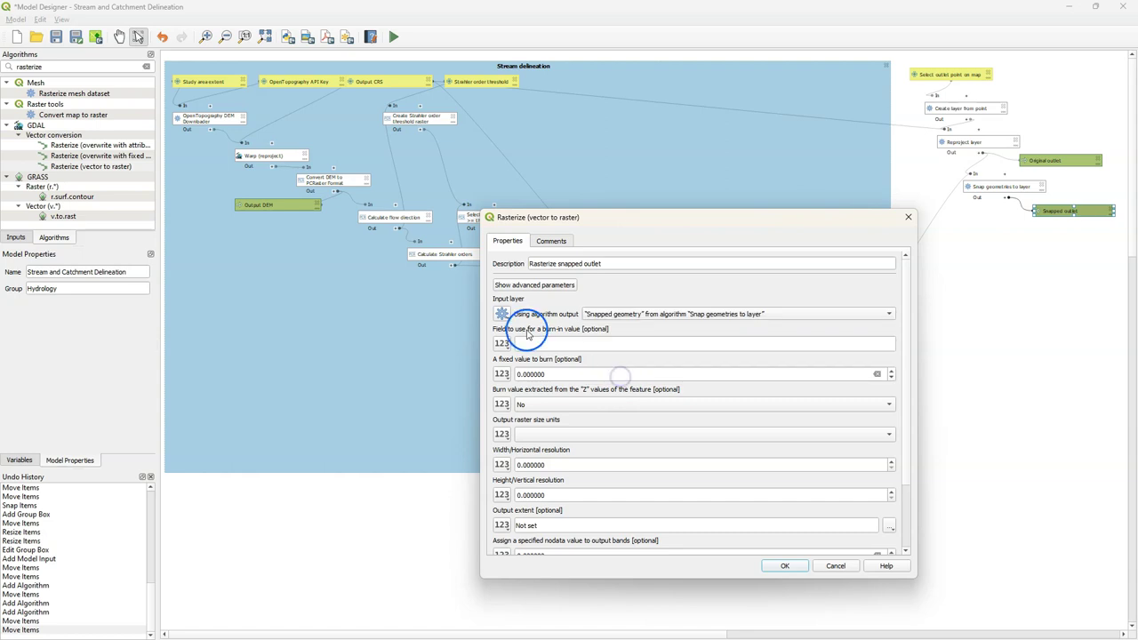
{"action": "double_click", "coordinate": [561, 375]}
{"action": "type", "text": "1"}
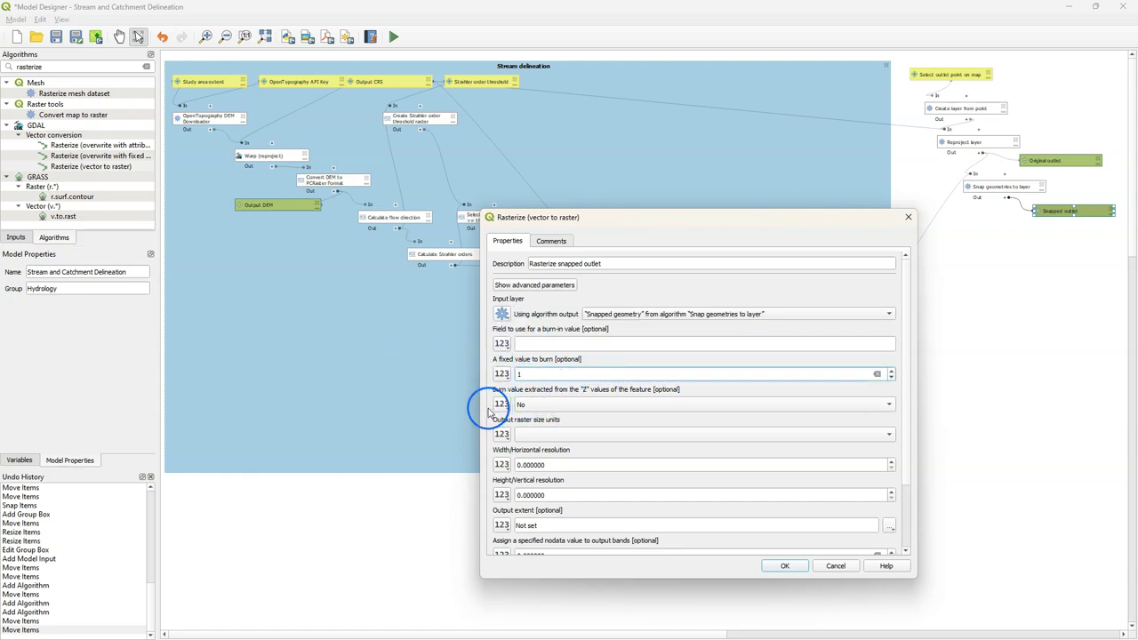
Step: Set the output raster size units to Georeferenced units with a horizontal and vertical resolution of 30
{"action": "left_click", "coordinate": [523, 434]}
{"action": "left_click", "coordinate": [547, 451]}
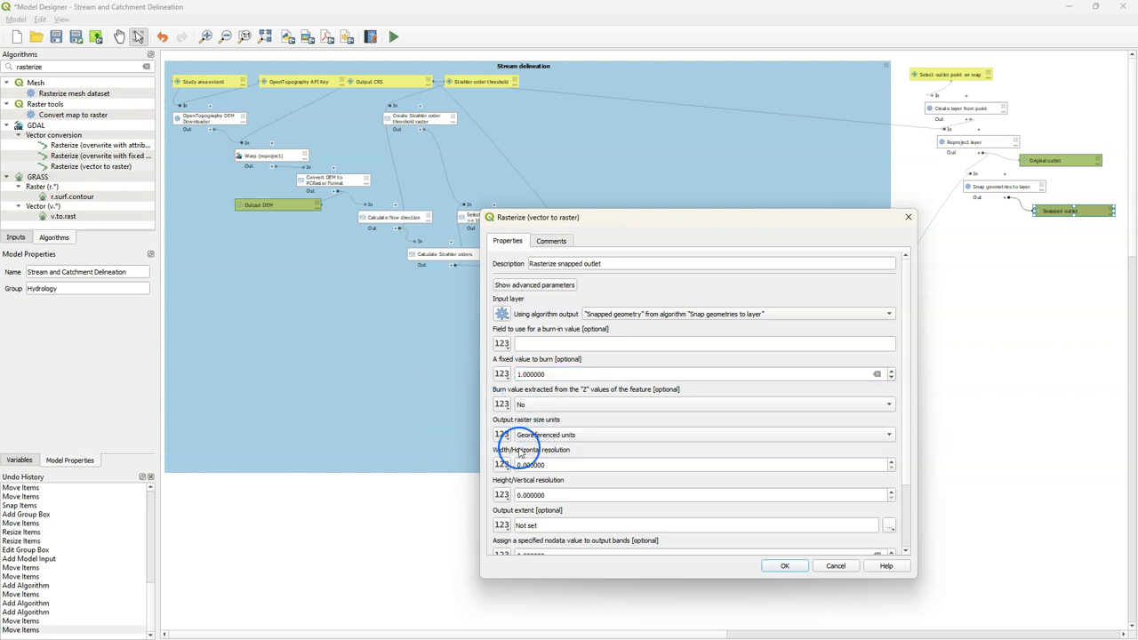
{"action": "double_click", "coordinate": [529, 464]}
{"action": "type", "text": "30"}
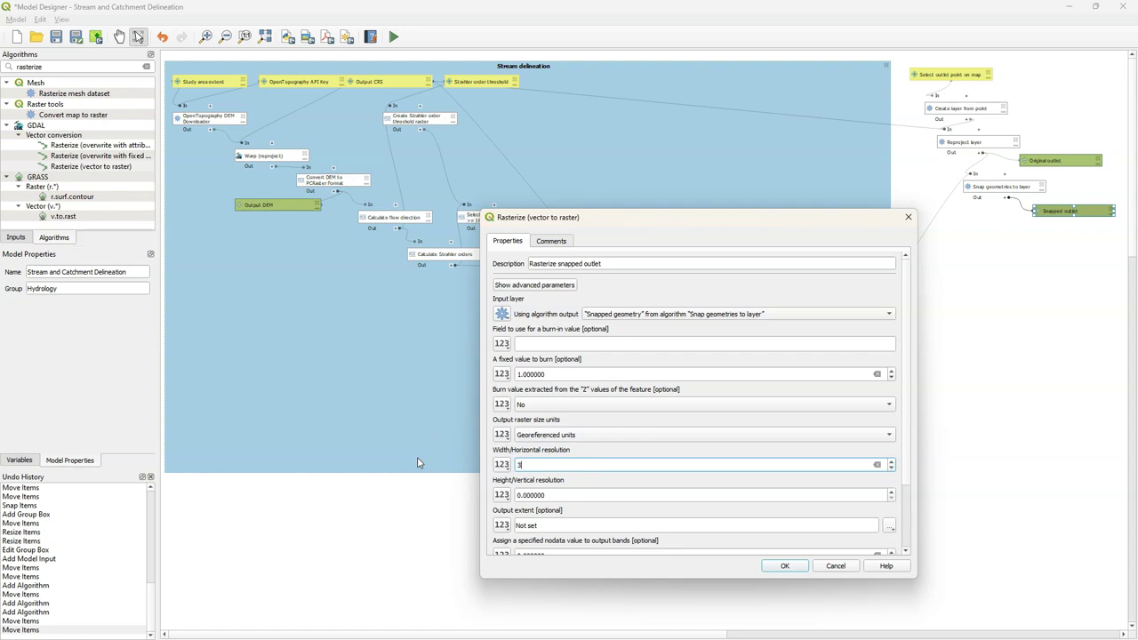
{"action": "double_click", "coordinate": [606, 501]}
{"action": "type", "text": "30"}
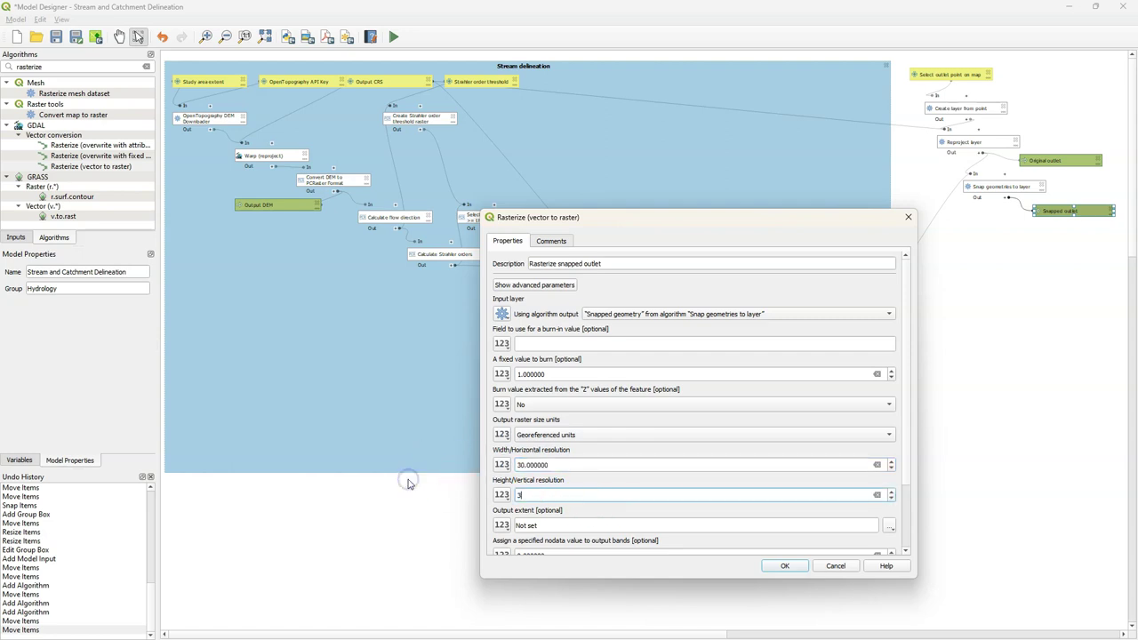
{"action": "left_click", "coordinate": [596, 515]}
Step: Set the output extent of the rasterization to the model input Study area extent
{"action": "left_click", "coordinate": [502, 525]}
{"action": "left_click", "coordinate": [515, 567]}
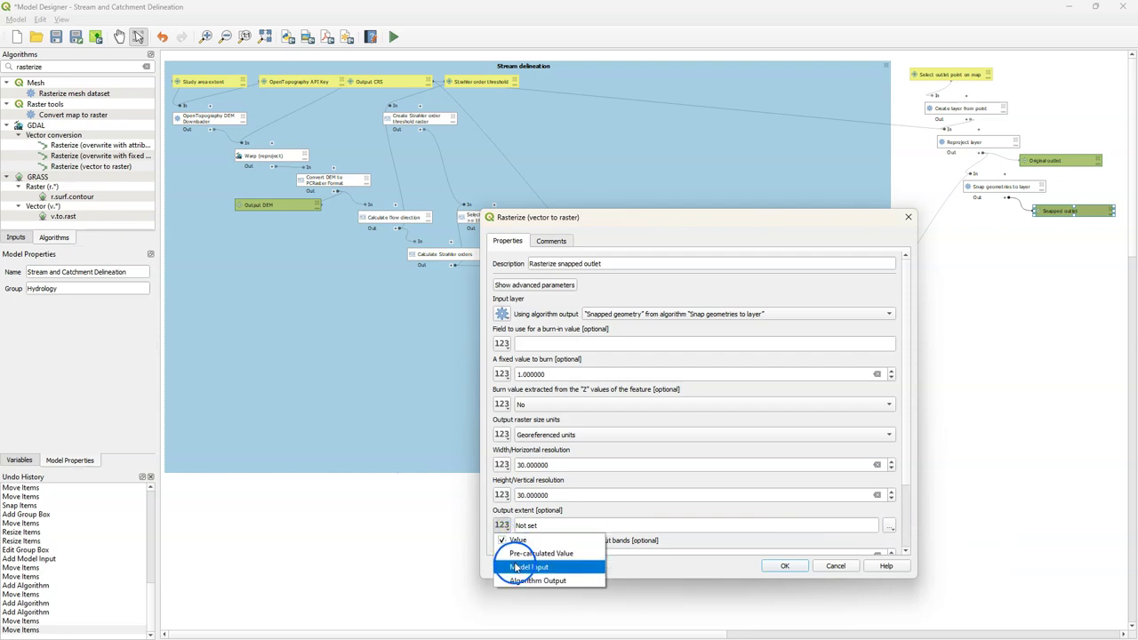
{"action": "left_click", "coordinate": [607, 525]}
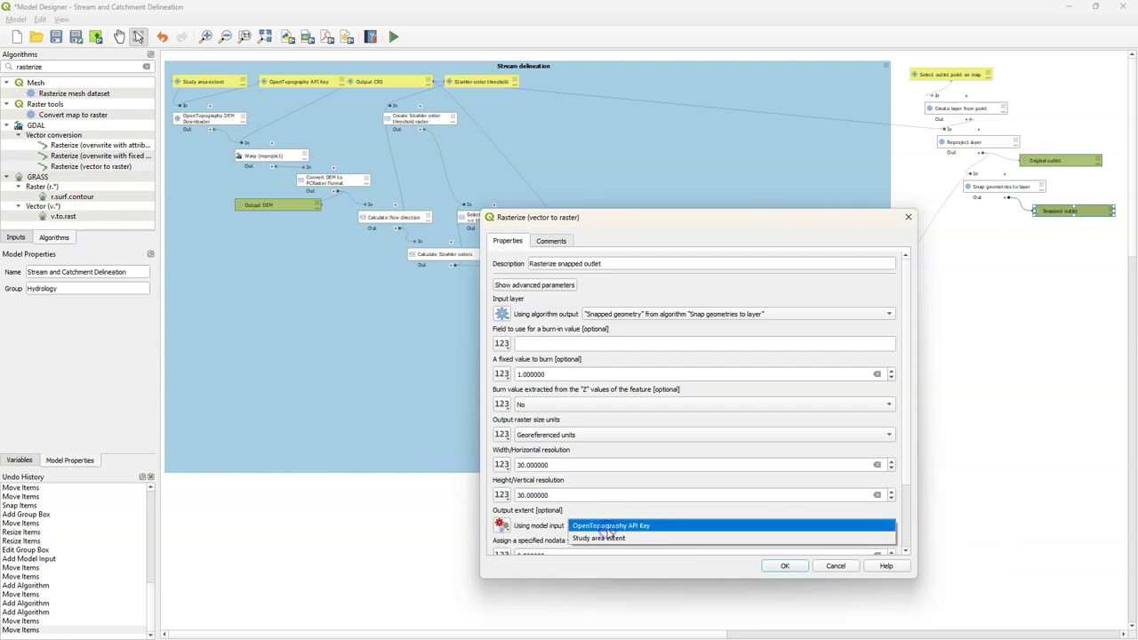
{"action": "left_click", "coordinate": [602, 539]}
Step: Assign the nodata value -9999 to the rasterized output, accept the algorithm and place it below Snap geometries to layer
{"action": "left_click_drag", "start_coordinate": [902, 457], "coordinate": [901, 517]}
{"action": "triple_click", "coordinate": [578, 472]}
{"action": "type", "text": "-"}
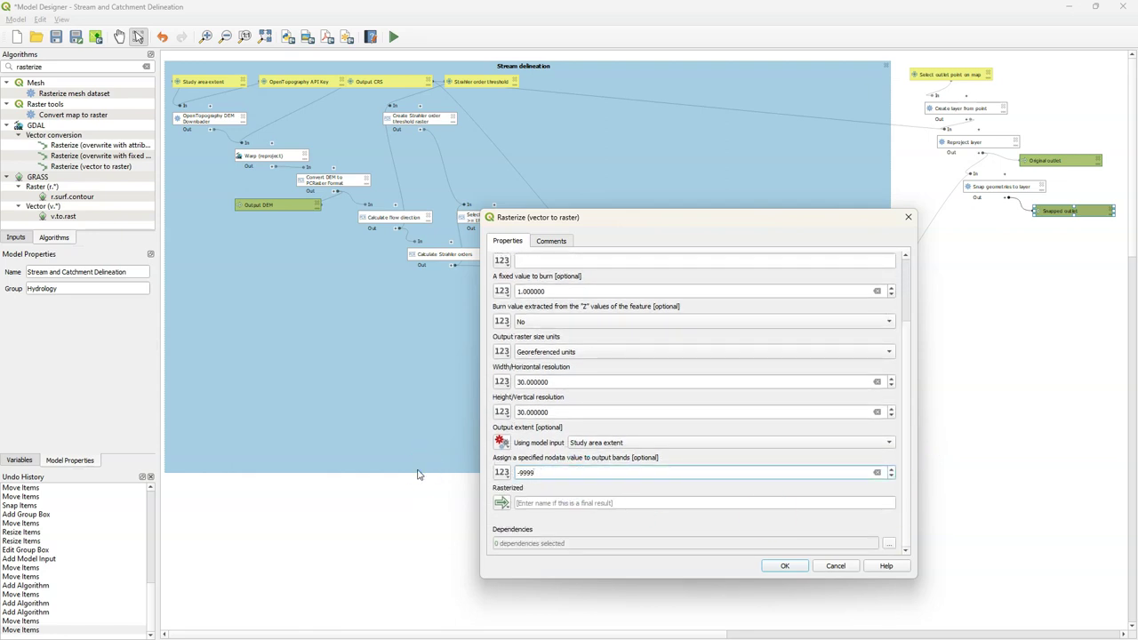
{"action": "type", "text": "9999"}
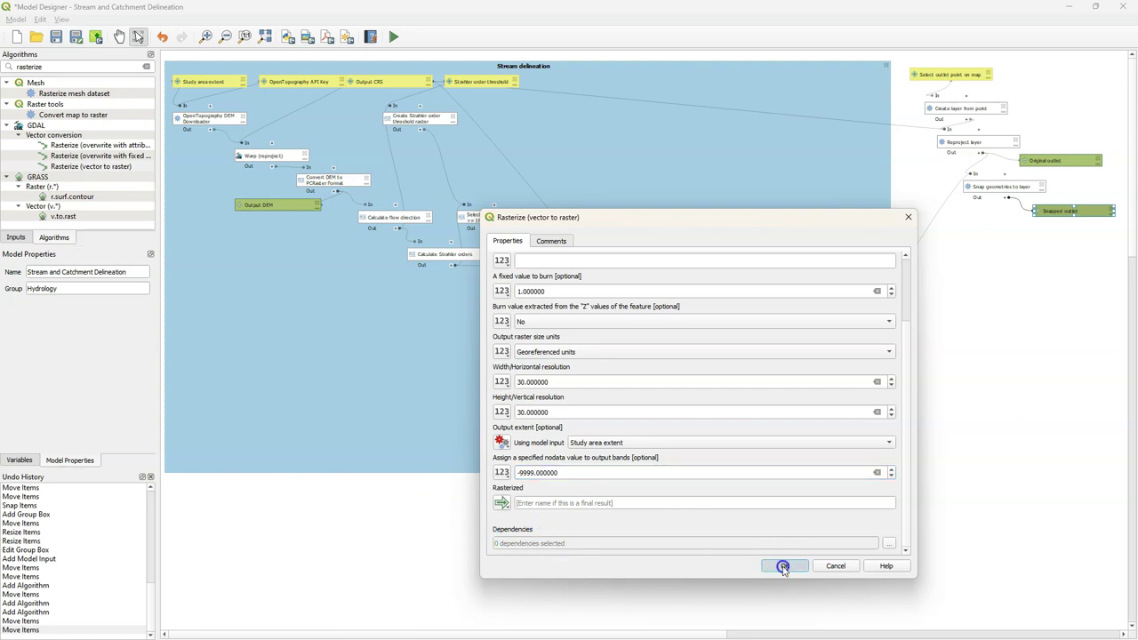
{"action": "left_click", "coordinate": [783, 565]}
{"action": "left_click_drag", "start_coordinate": [1074, 455], "coordinate": [1025, 237]}
Step: Start adding the Convert to PCRaster Format algorithm with the description "Convert outlet to PCRaster Format"
{"action": "left_click", "coordinate": [119, 36]}
{"action": "scroll", "coordinate": [710, 334], "scroll_direction": "up", "scroll_amount": 3}
{"action": "scroll", "coordinate": [710, 334], "scroll_direction": "up", "scroll_amount": 3}
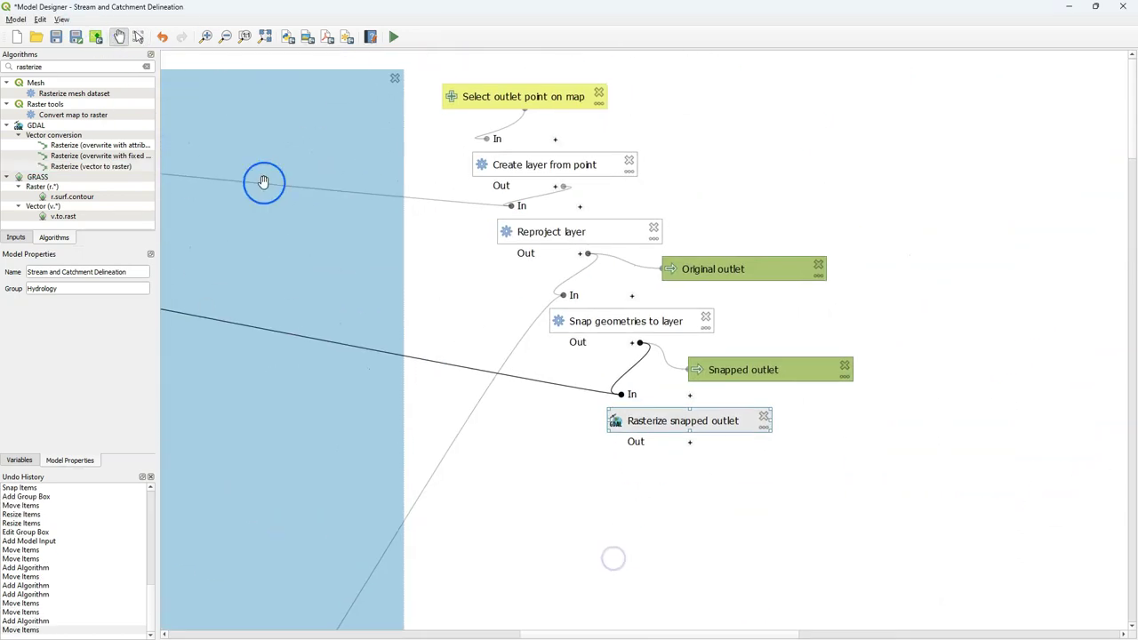
{"action": "left_click", "coordinate": [147, 67]}
{"action": "left_click", "coordinate": [109, 69]}
{"action": "type", "text": "pcraster format"}
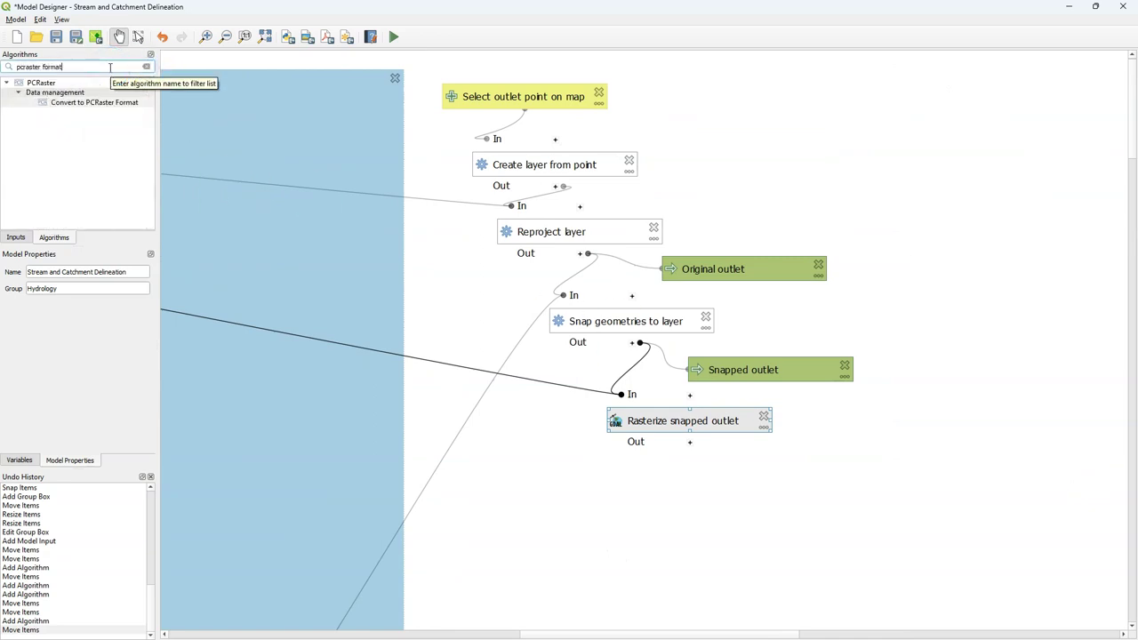
{"action": "double_click", "coordinate": [89, 102]}
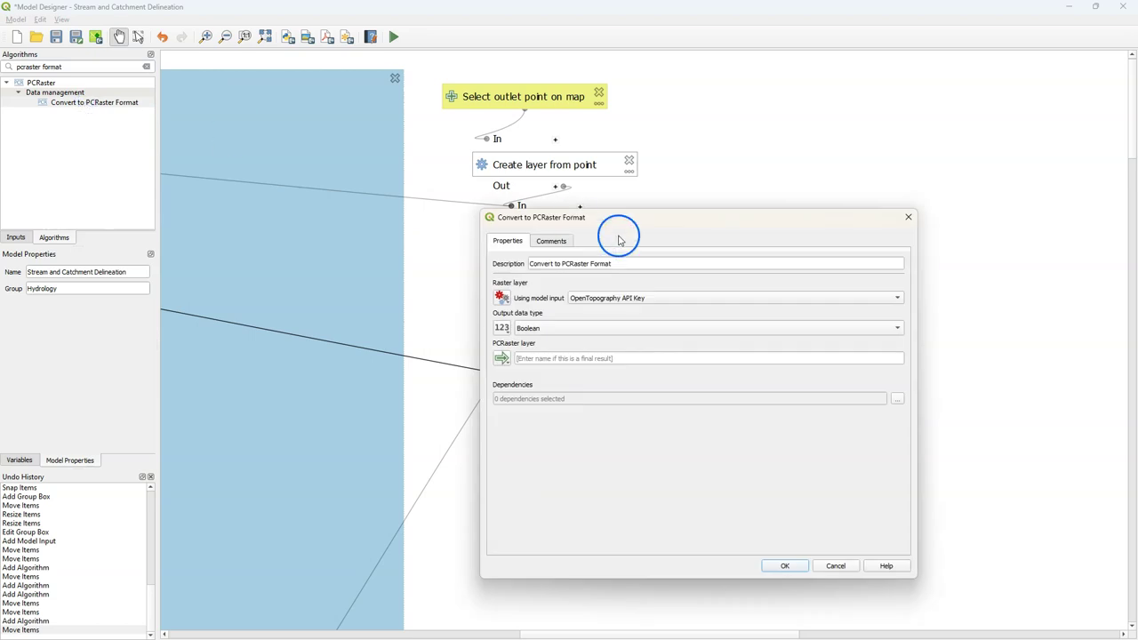
{"action": "type", "text": "outlet"}
Step: Use the "Rasterized" output of Rasterize snapped outlet as the raster layer, accept, and place the conversion algorithm below Rasterize snapped outlet
{"action": "left_click", "coordinate": [501, 297]}
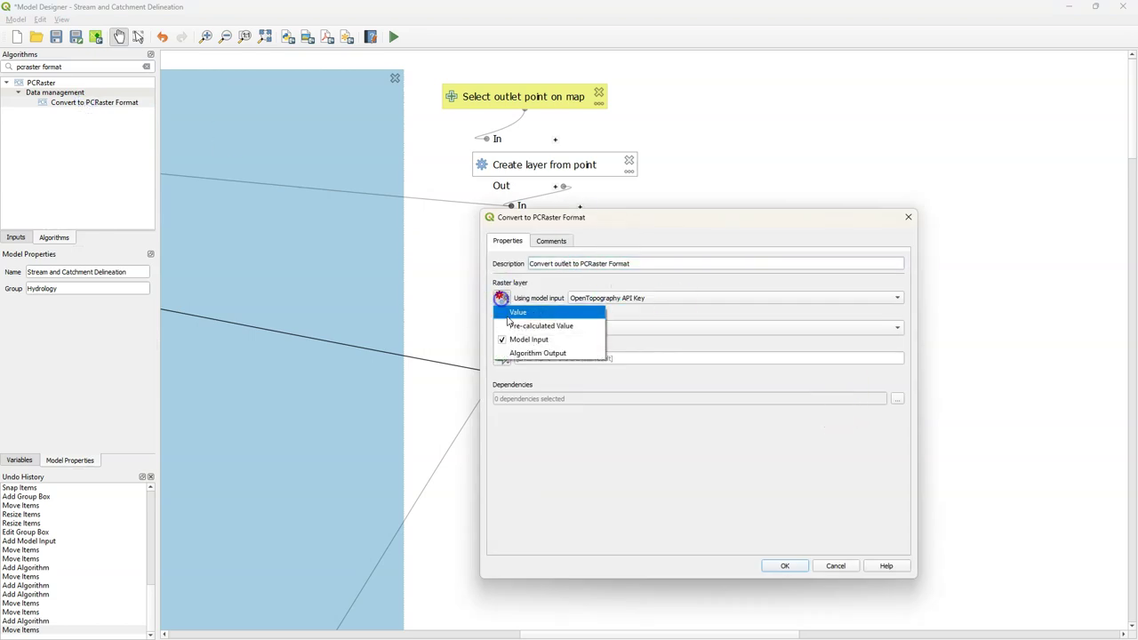
{"action": "left_click", "coordinate": [527, 355]}
{"action": "left_click", "coordinate": [609, 299]}
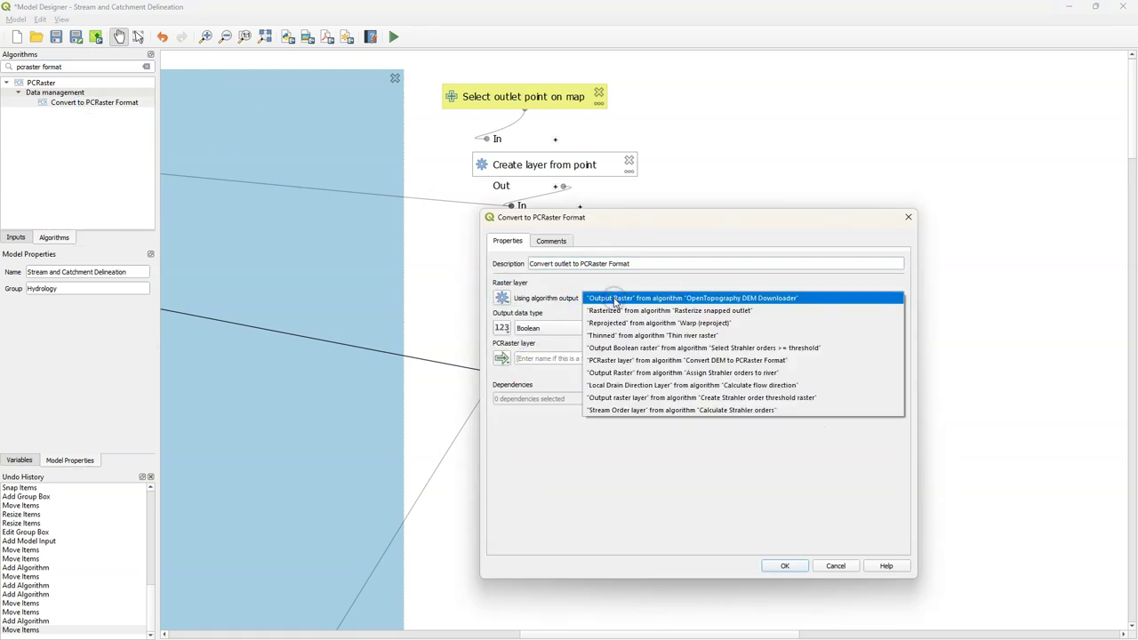
{"action": "left_click", "coordinate": [616, 311]}
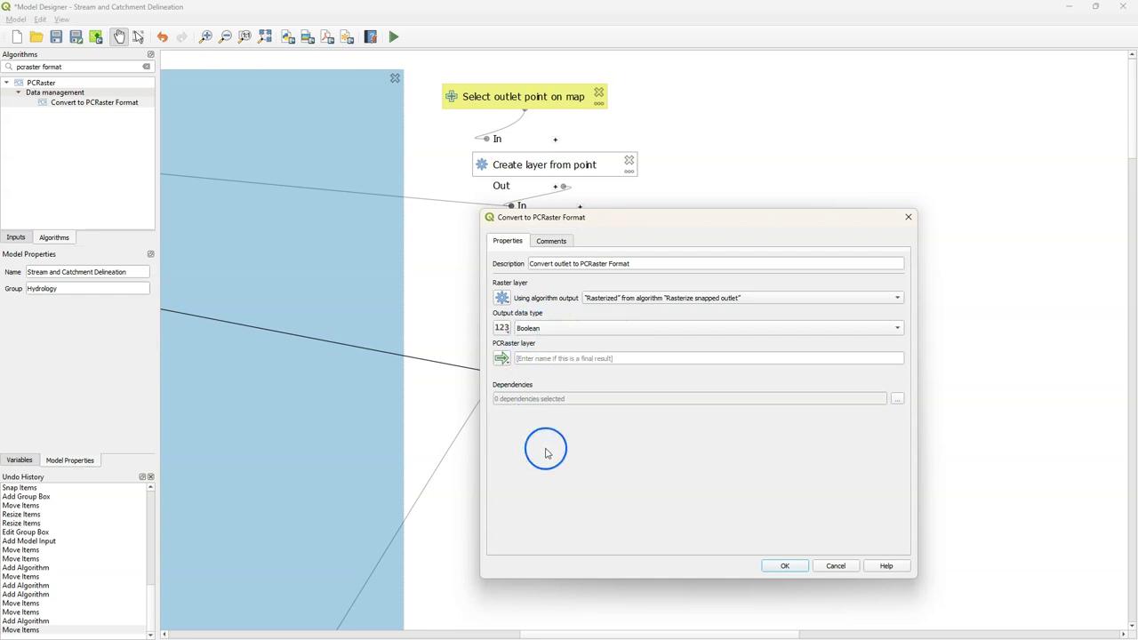
{"action": "left_click", "coordinate": [785, 565]}
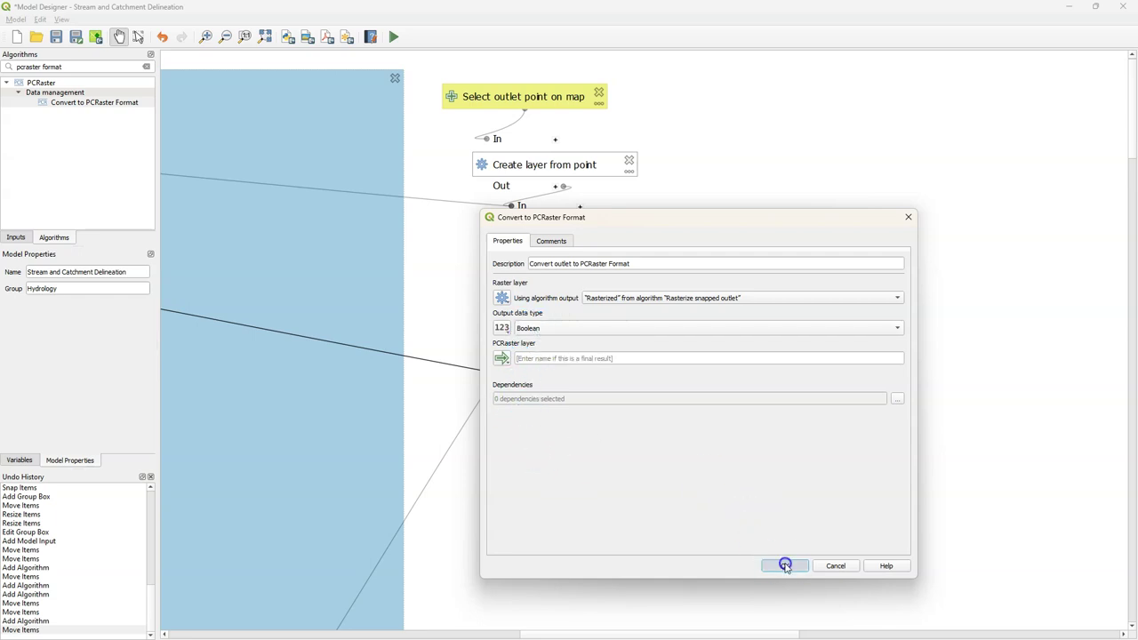
{"action": "left_click", "coordinate": [138, 36]}
{"action": "left_click", "coordinate": [265, 36]}
{"action": "left_click_drag", "start_coordinate": [1096, 427], "coordinate": [1031, 262]}
Step: Start adding the PCRaster resample algorithm with the "PCRaster layer" output of Convert outlet to PCRaster Format as its input raster
{"action": "left_click", "coordinate": [146, 66]}
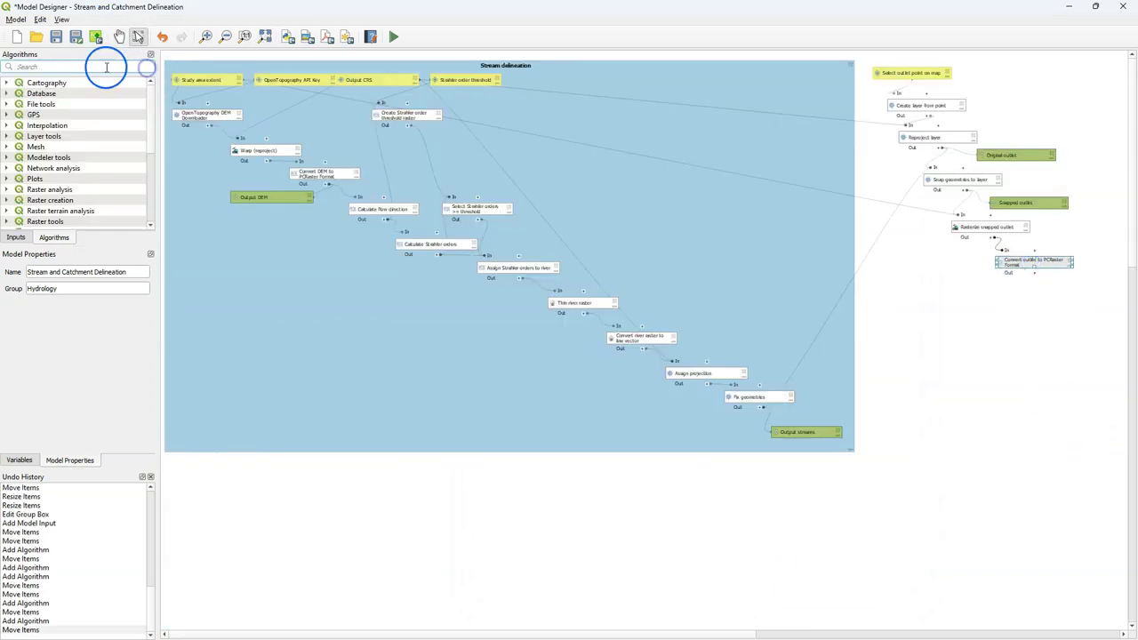
{"action": "type", "text": "resam"}
{"action": "left_click", "coordinate": [51, 135]}
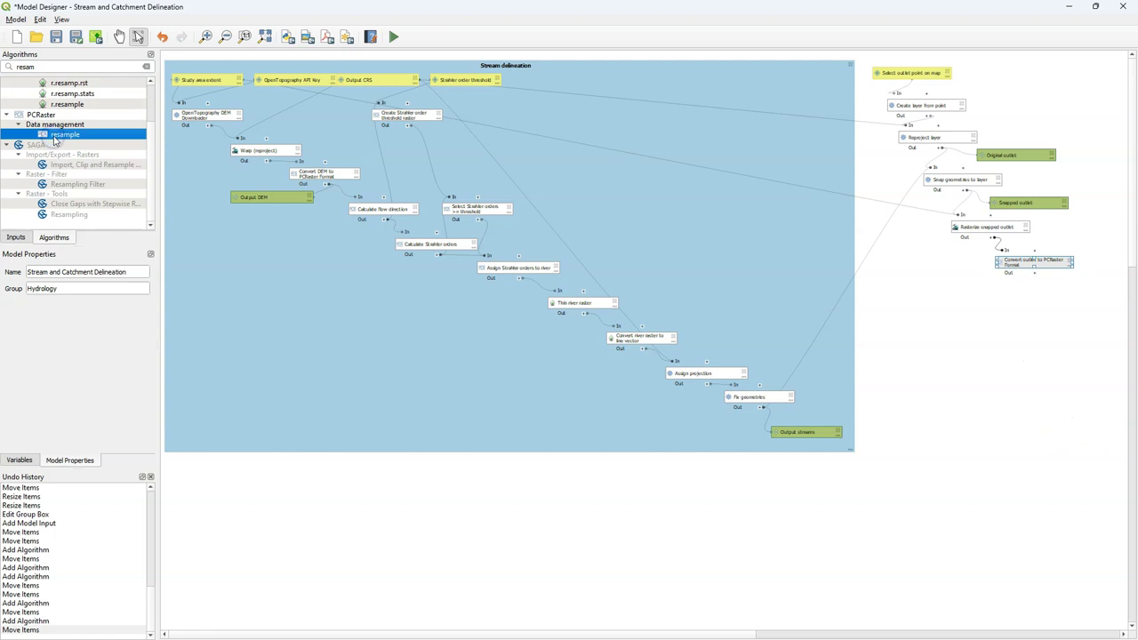
{"action": "left_click_drag", "start_coordinate": [56, 138], "coordinate": [427, 247]}
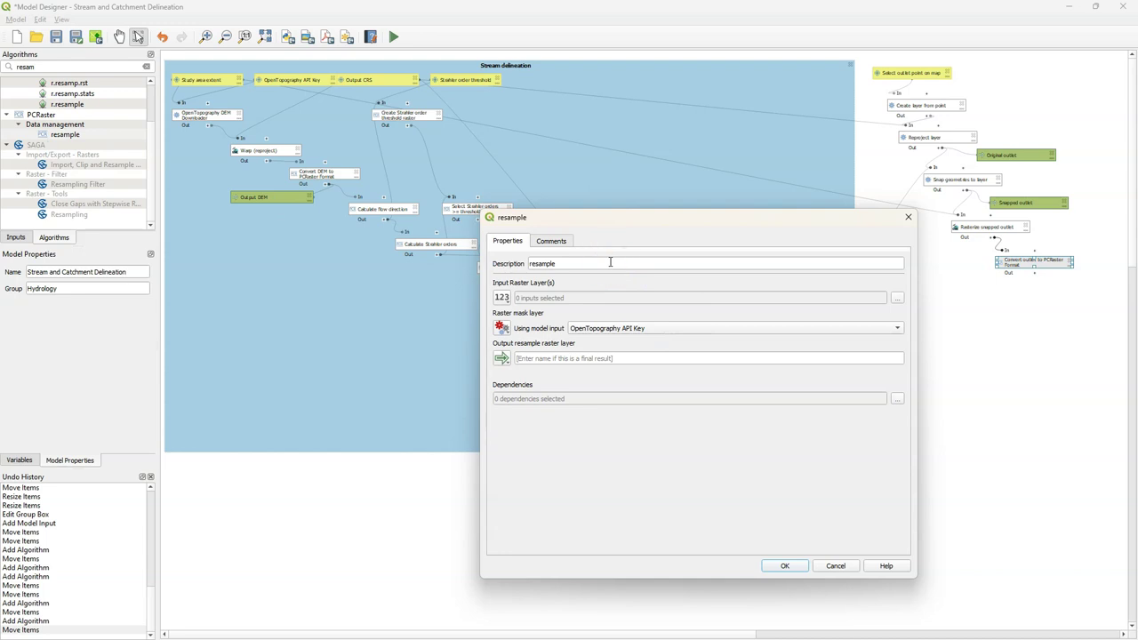
{"action": "left_click", "coordinate": [501, 297]}
{"action": "left_click", "coordinate": [524, 352]}
{"action": "left_click", "coordinate": [682, 297]}
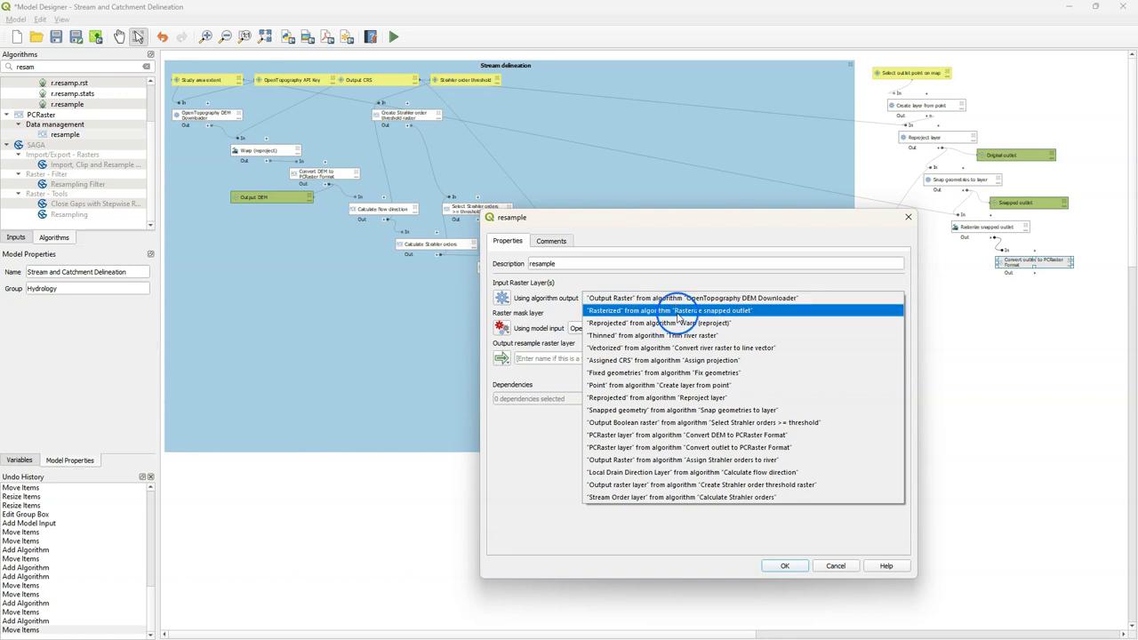
{"action": "left_click", "coordinate": [715, 447]}
Step: Set the raster mask layer to the "Local Drain Direction Layer" output of Calculate flow direction, accept, and place resample below the outlet conversion
{"action": "left_click", "coordinate": [501, 328]}
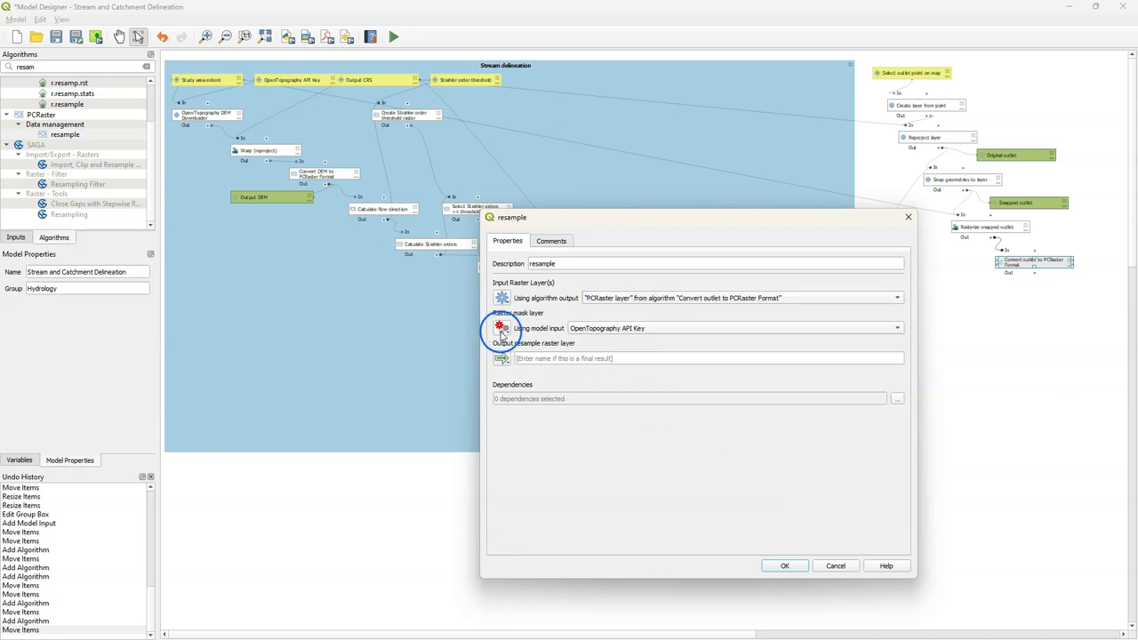
{"action": "left_click", "coordinate": [524, 383]}
{"action": "left_click", "coordinate": [659, 329]}
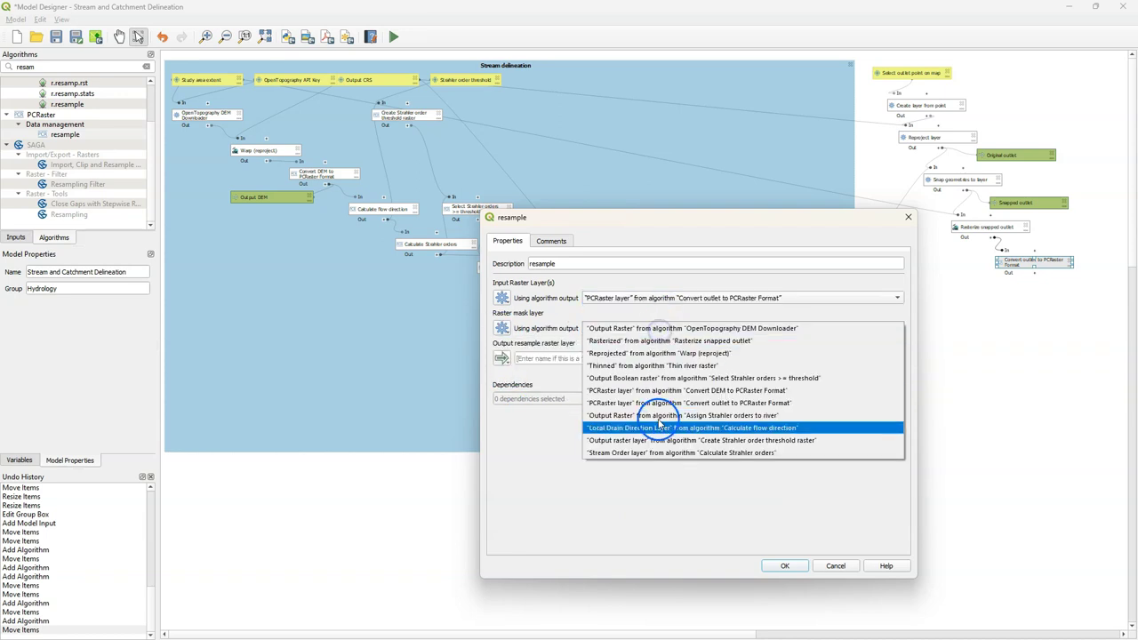
{"action": "left_click", "coordinate": [654, 427]}
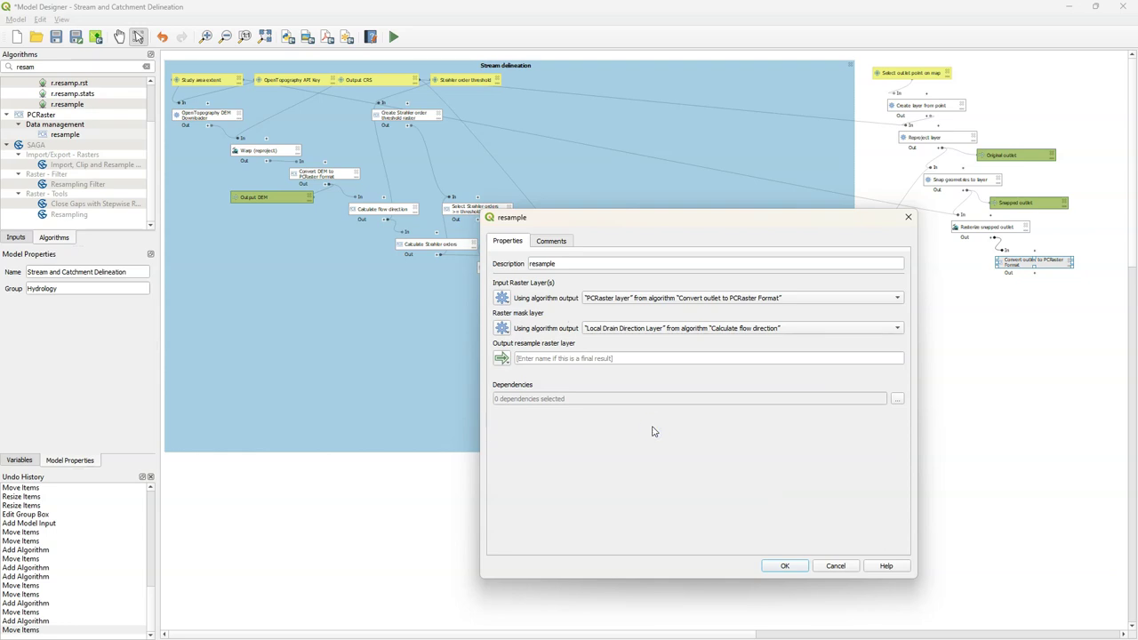
{"action": "left_click", "coordinate": [784, 565]}
{"action": "left_click_drag", "start_coordinate": [1107, 436], "coordinate": [1066, 294]}
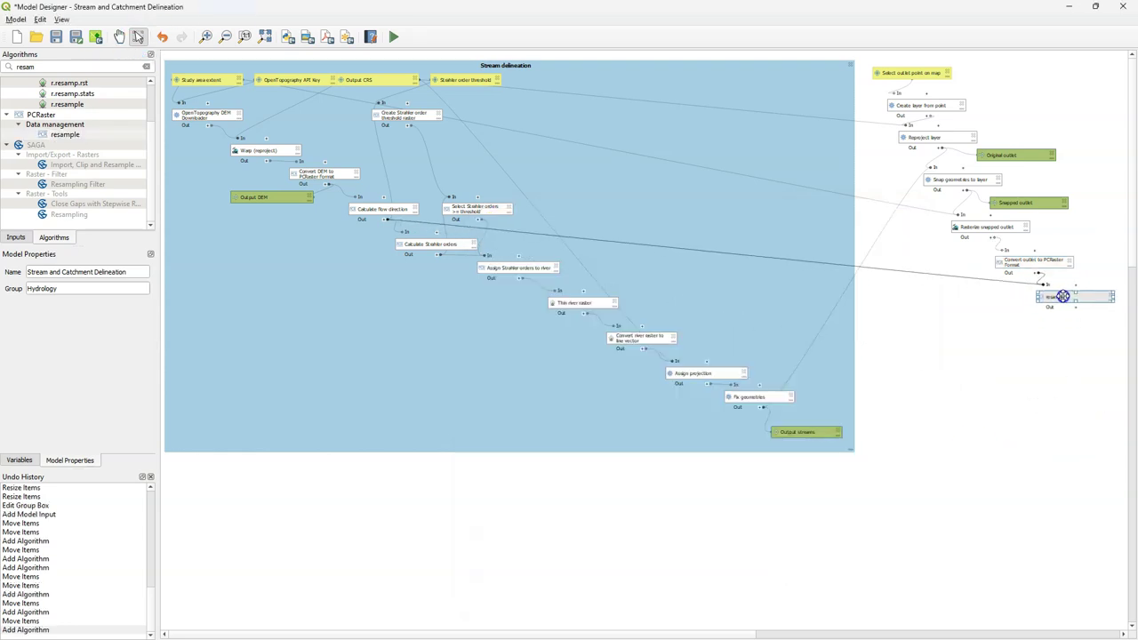
{"action": "left_click", "coordinate": [1001, 326]}
Step: Start adding the PCRaster catchment algorithm described "Calculate catchment", with the "Local Drain Direction Layer" output of Calculate flow direction as its LDD layer
{"action": "type", "text": "catchment"}
{"action": "double_click", "coordinate": [68, 133]}
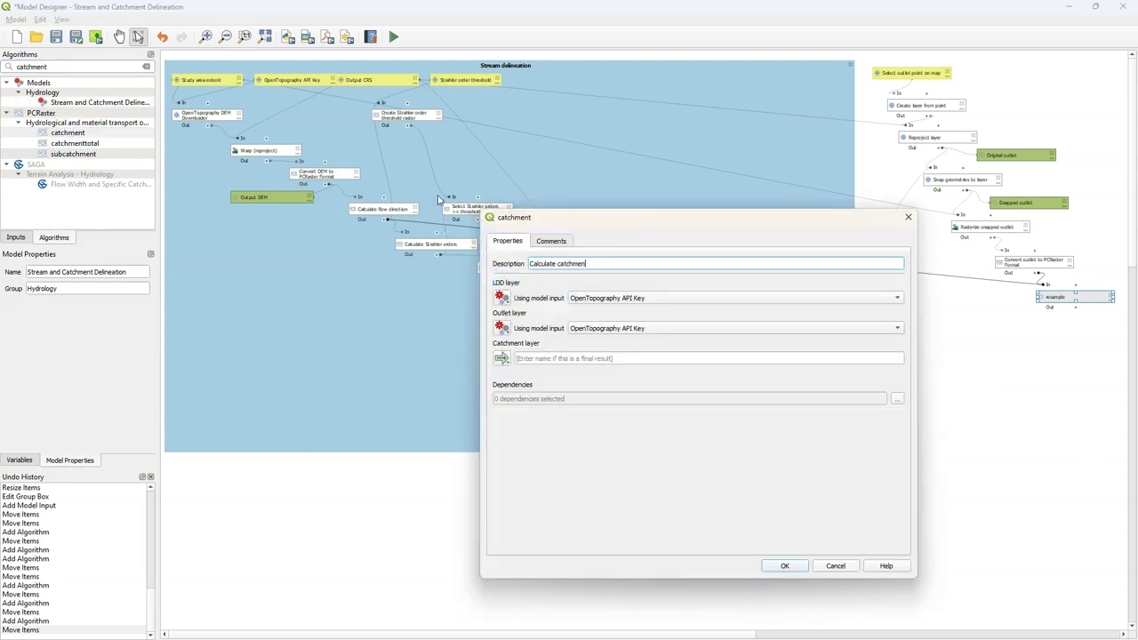
{"action": "left_click", "coordinate": [501, 298]}
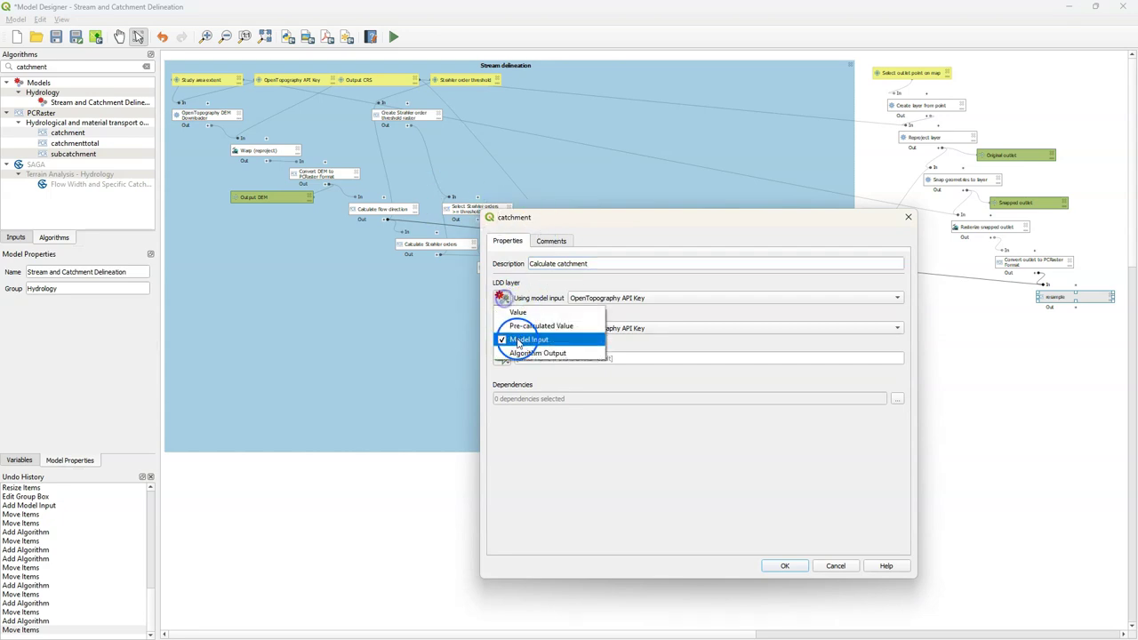
{"action": "left_click", "coordinate": [513, 354]}
{"action": "left_click", "coordinate": [625, 297]}
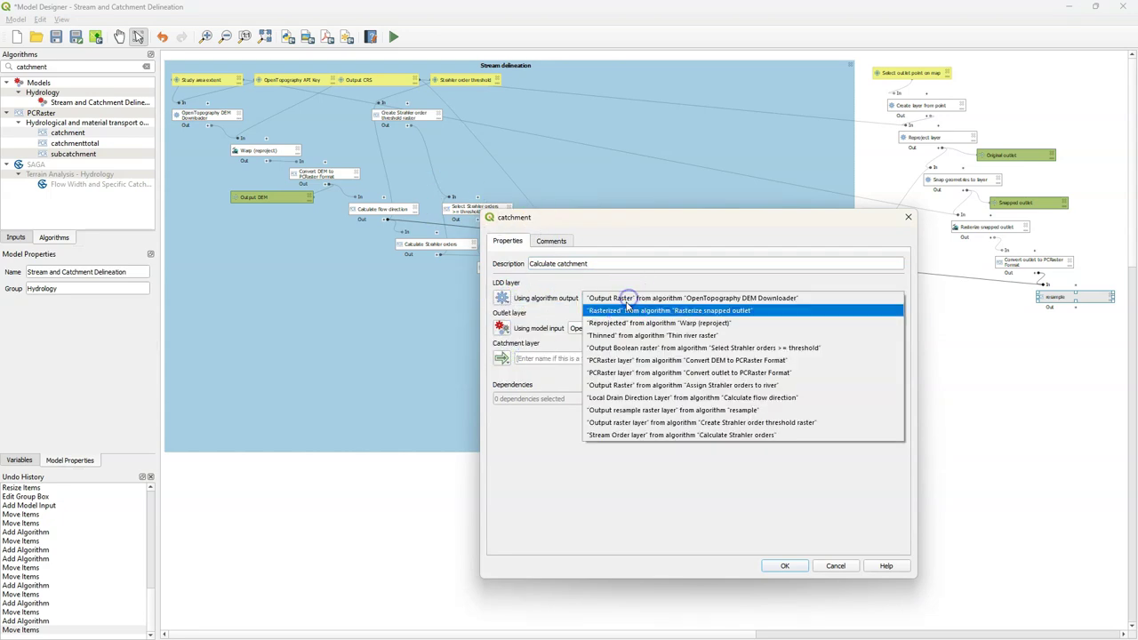
{"action": "left_click", "coordinate": [623, 397]}
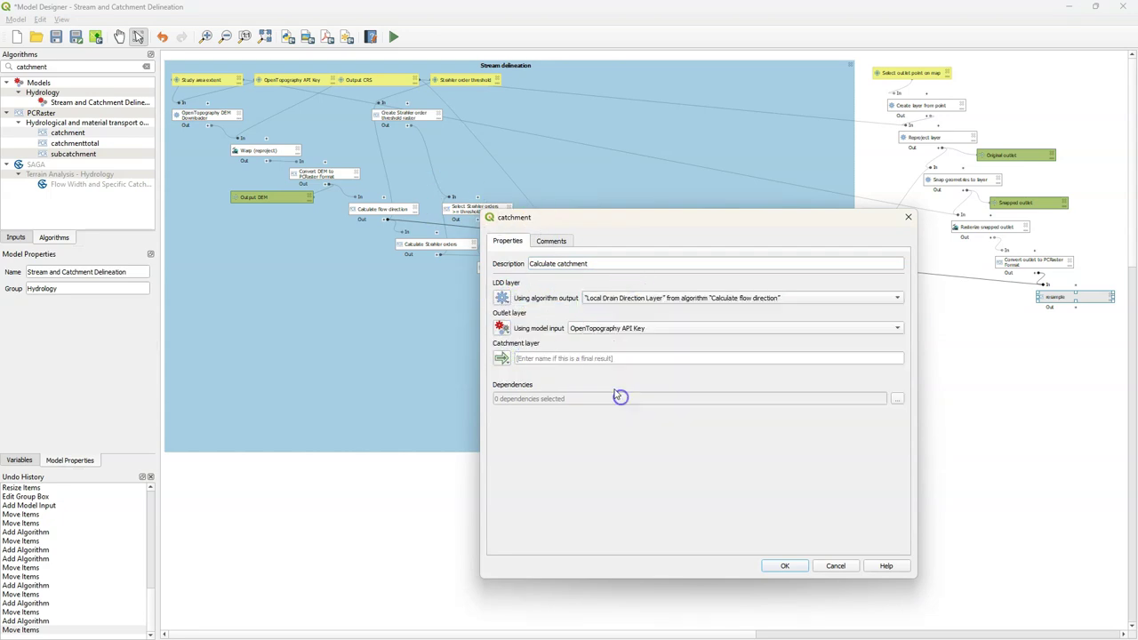
Step: Use the "Output resample raster layer" output of resample as the outlet layer, set the description to "Calculate catchment raster", and accept
{"action": "left_click", "coordinate": [501, 328]}
{"action": "left_click", "coordinate": [536, 383]}
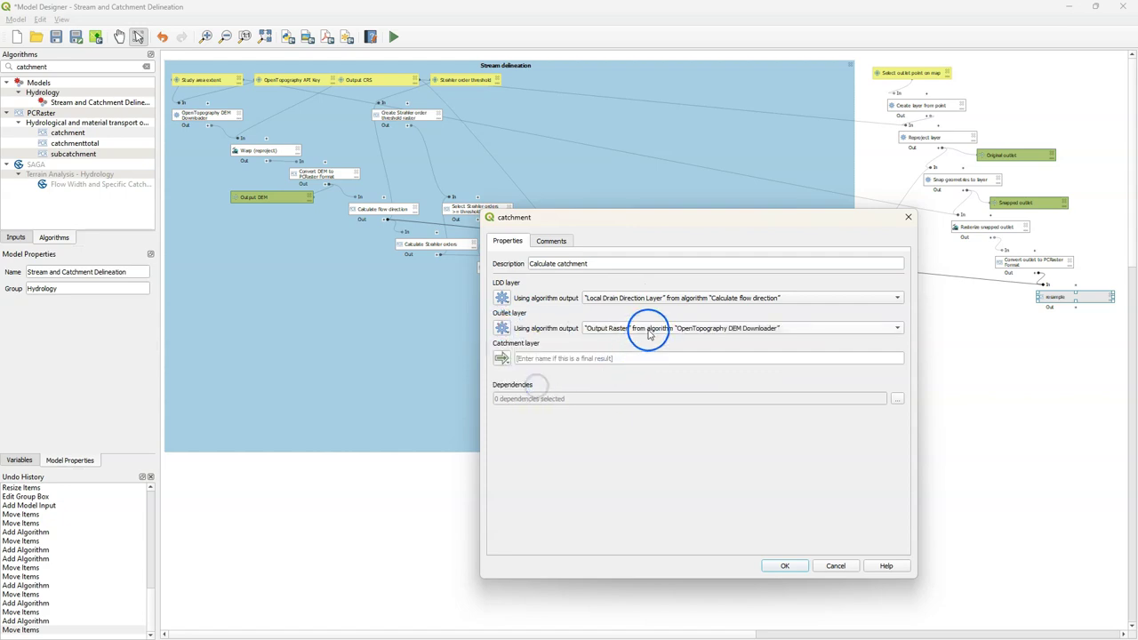
{"action": "left_click", "coordinate": [648, 328]}
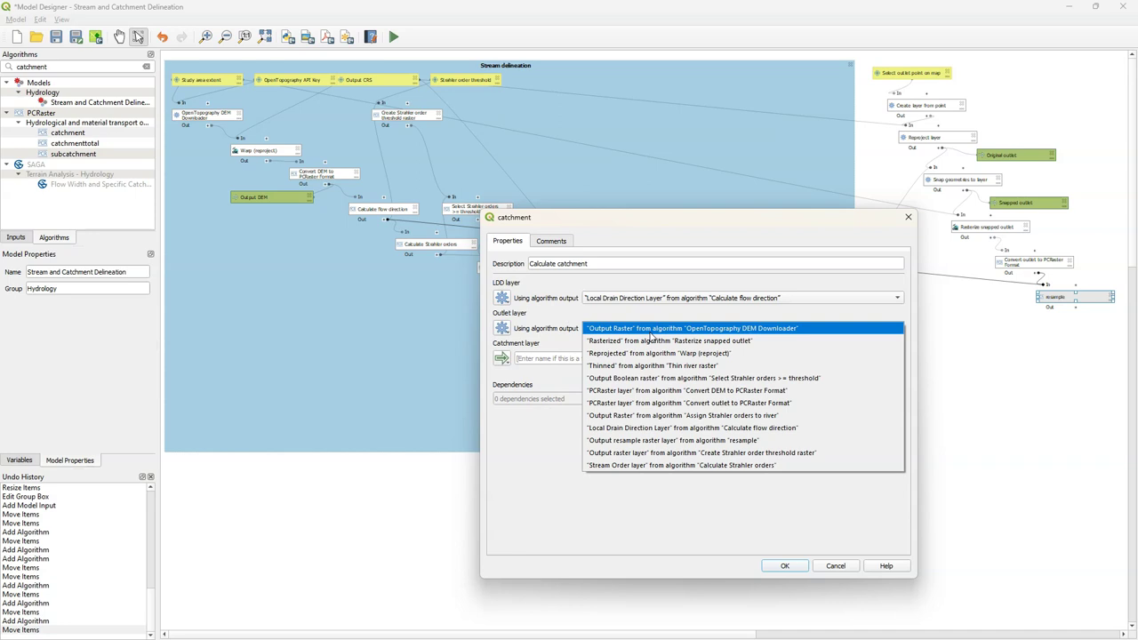
{"action": "left_click", "coordinate": [648, 440]}
{"action": "left_click", "coordinate": [623, 264]}
{"action": "left_click", "coordinate": [784, 565]}
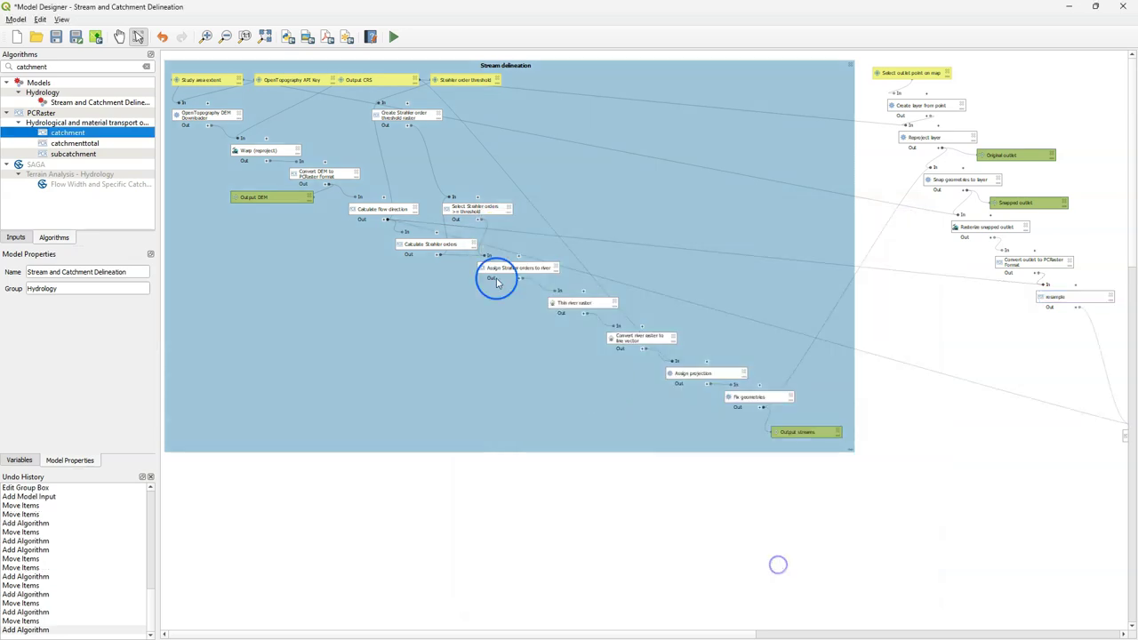
Step: Place the Calculate catchment raster algorithm just below resample in the model
{"action": "left_click", "coordinate": [118, 36]}
{"action": "left_click_drag", "start_coordinate": [919, 427], "coordinate": [807, 414]}
{"action": "left_click", "coordinate": [137, 36]}
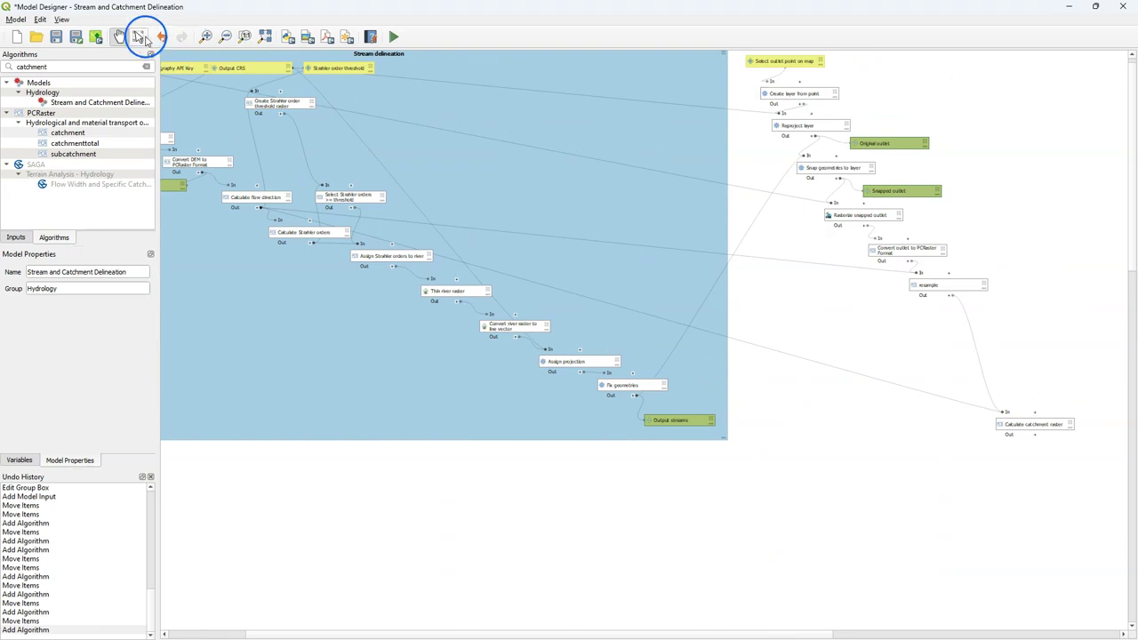
{"action": "left_click_drag", "start_coordinate": [1033, 424], "coordinate": [1002, 320]}
Step: Start adding the GDAL Polygonize (raster to vector) algorithm with the description "Polygonize catchment raster"
{"action": "double_click", "coordinate": [80, 67]}
{"action": "type", "text": "polygonize"}
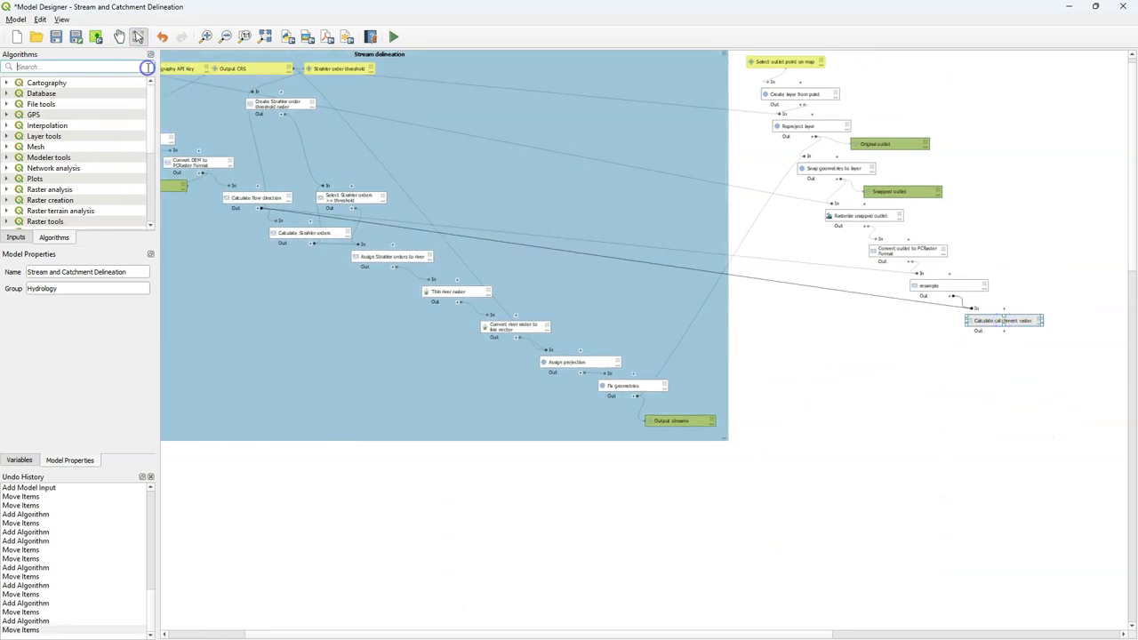
{"action": "left_click", "coordinate": [63, 156]}
{"action": "left_click_drag", "start_coordinate": [62, 160], "coordinate": [74, 161]}
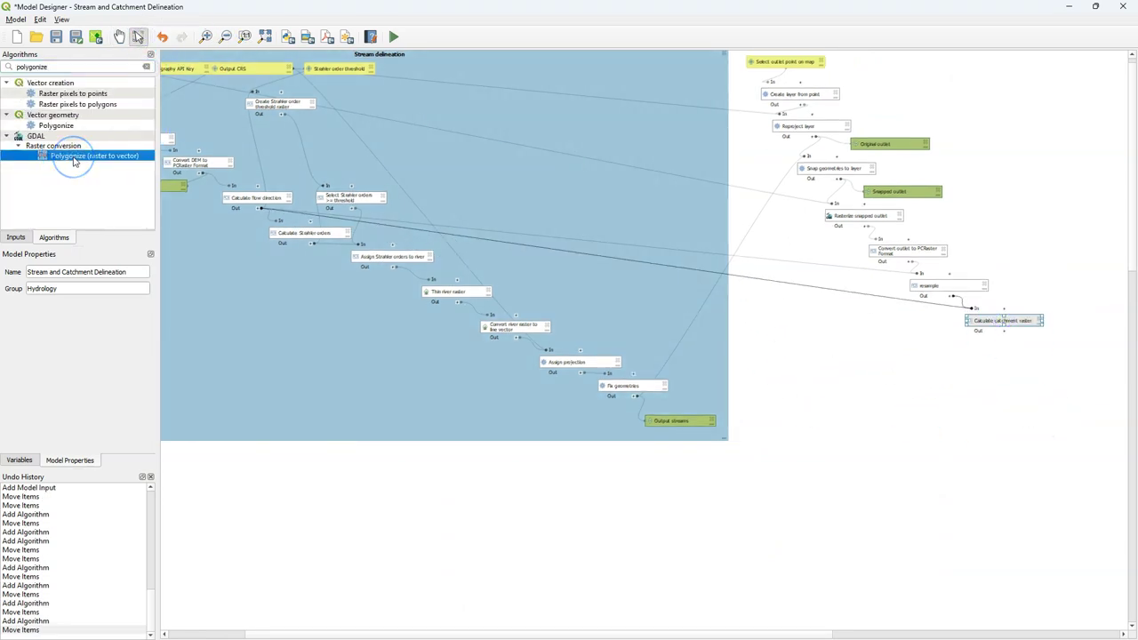
{"action": "double_click", "coordinate": [74, 158]}
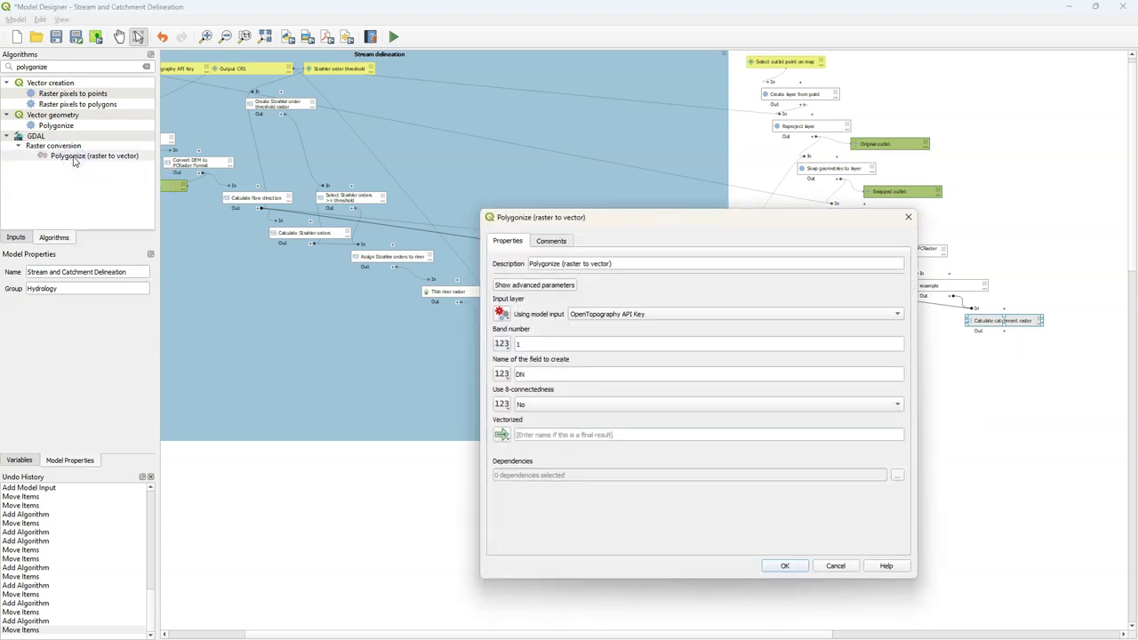
{"action": "left_click", "coordinate": [558, 264]}
{"action": "type", "text": "catchment raster"}
{"action": "key", "text": "shift+End"}
{"action": "key", "text": "Delete"}
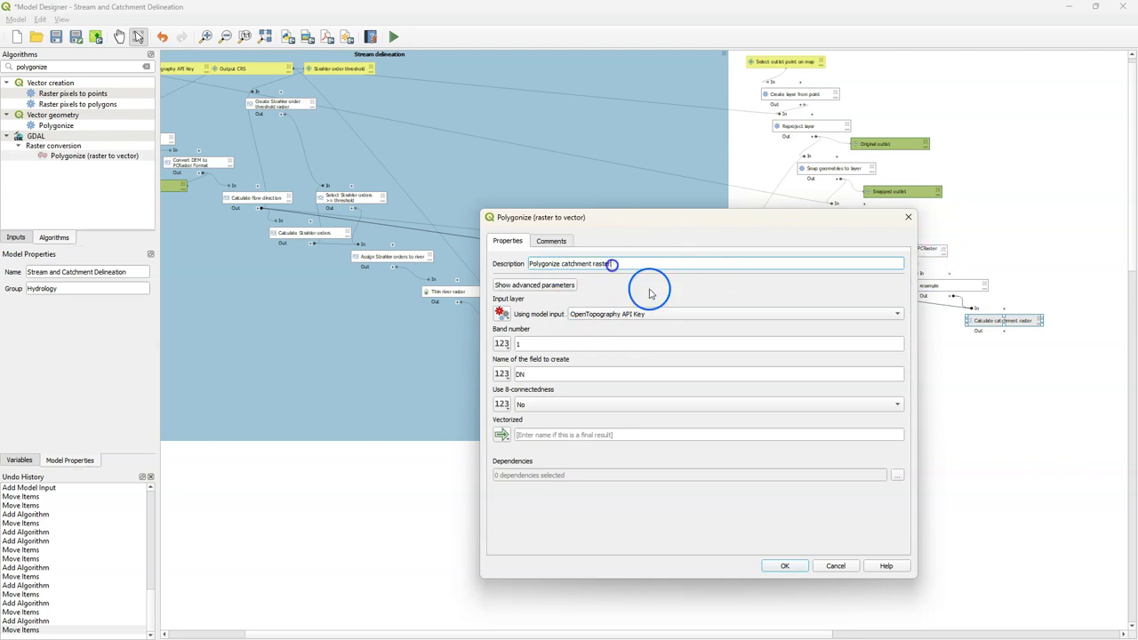
Step: Use the "Catchment layer" output of Calculate catchment raster as the input layer, accept, and place the polygonize algorithm below Calculate catchment raster
{"action": "left_click", "coordinate": [500, 315]}
{"action": "left_click", "coordinate": [537, 369]}
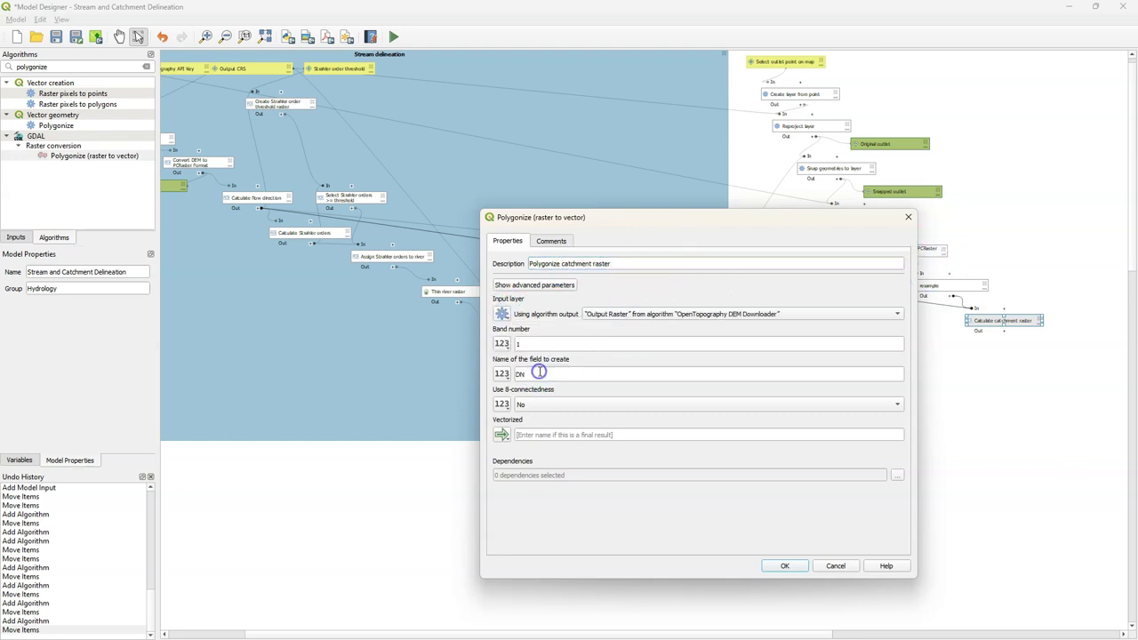
{"action": "left_click", "coordinate": [648, 314]}
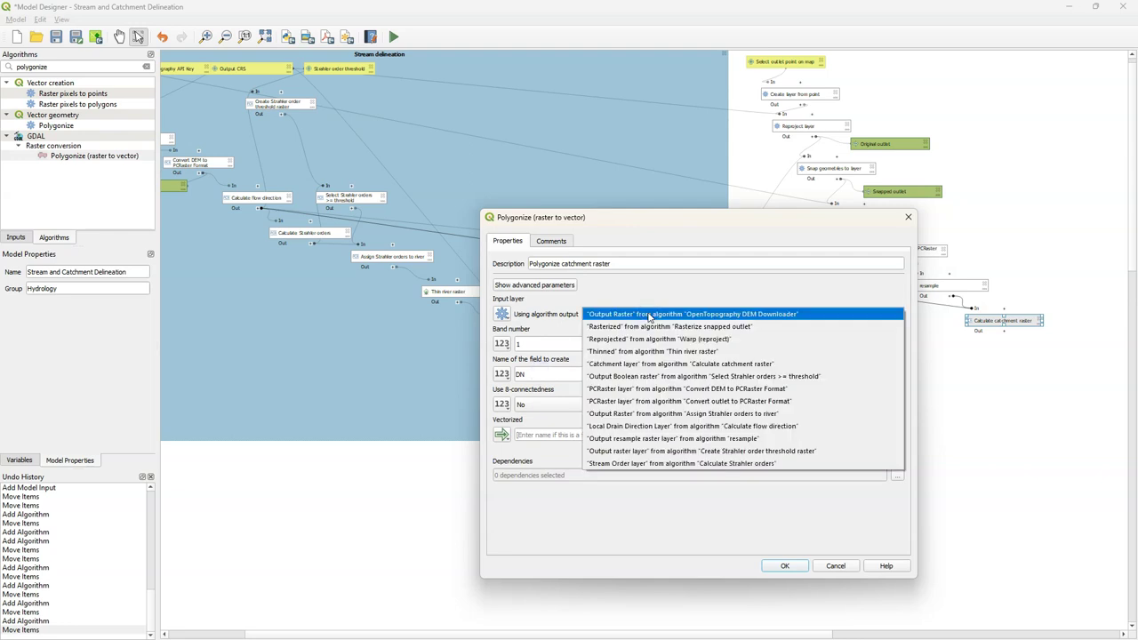
{"action": "left_click", "coordinate": [640, 365]}
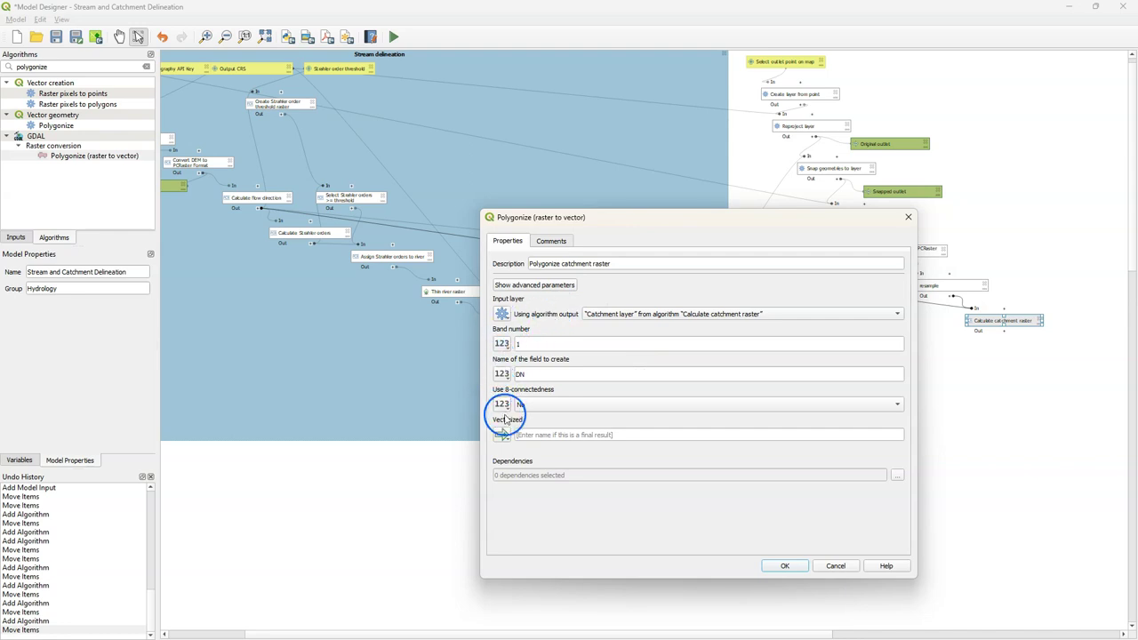
{"action": "left_click", "coordinate": [788, 566]}
{"action": "left_click_drag", "start_coordinate": [1084, 427], "coordinate": [1041, 350]}
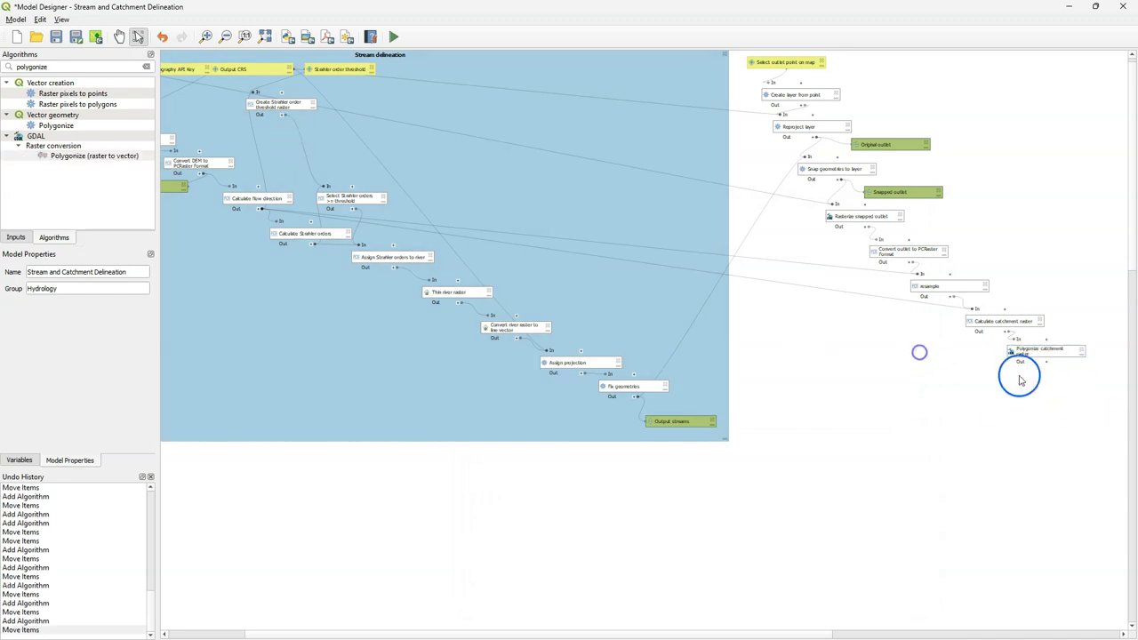
Step: Start adding the Extract by expression algorithm with the "Vectorized" output of Polygonize catchment raster as its input layer
{"action": "left_click", "coordinate": [146, 67]}
{"action": "type", "text": "extract"}
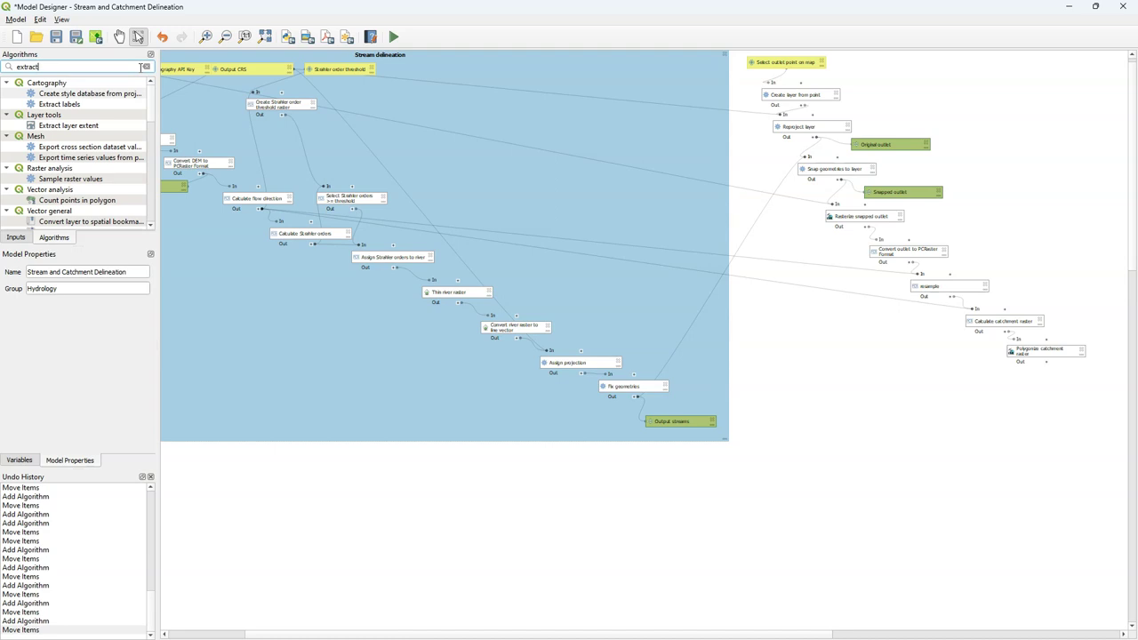
{"action": "type", "text": " by"}
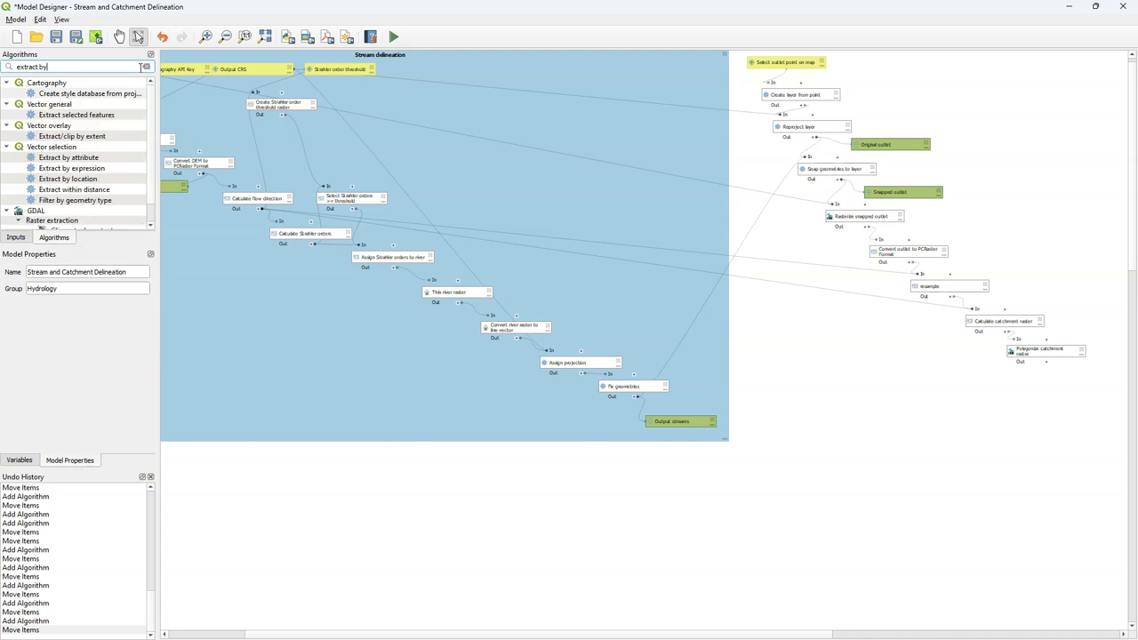
{"action": "left_click", "coordinate": [93, 169]}
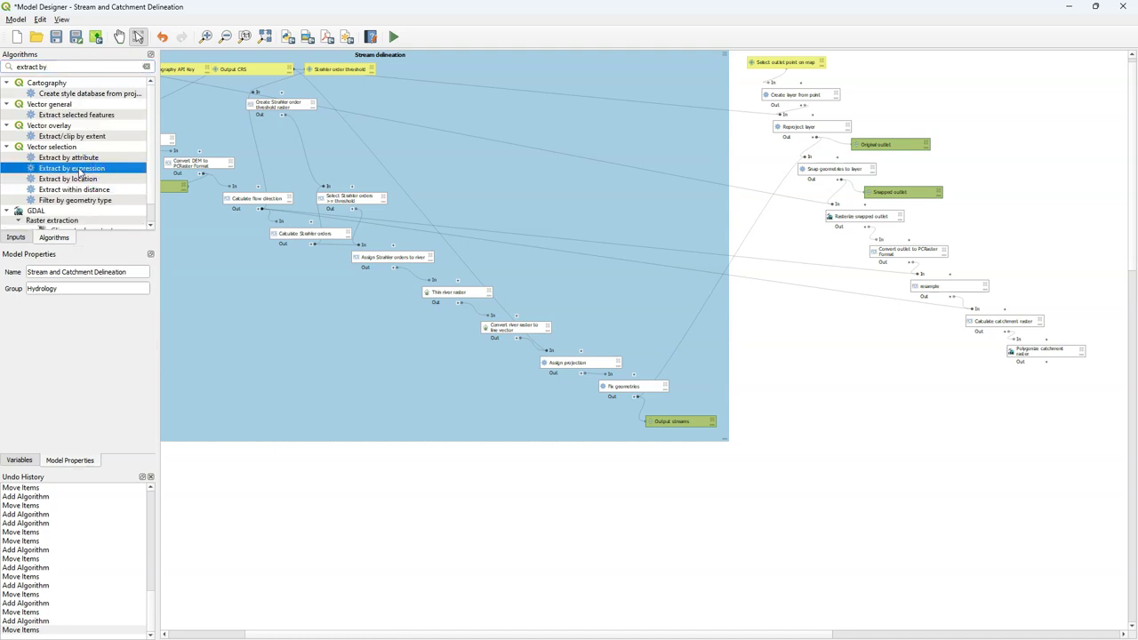
{"action": "double_click", "coordinate": [80, 170]}
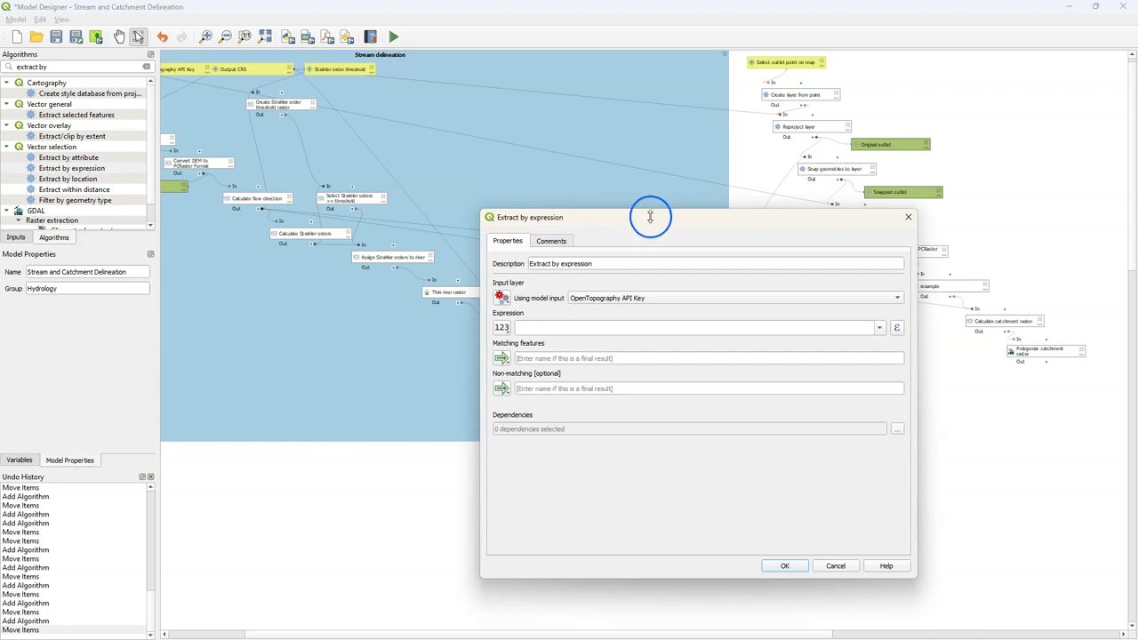
{"action": "left_click", "coordinate": [501, 297]}
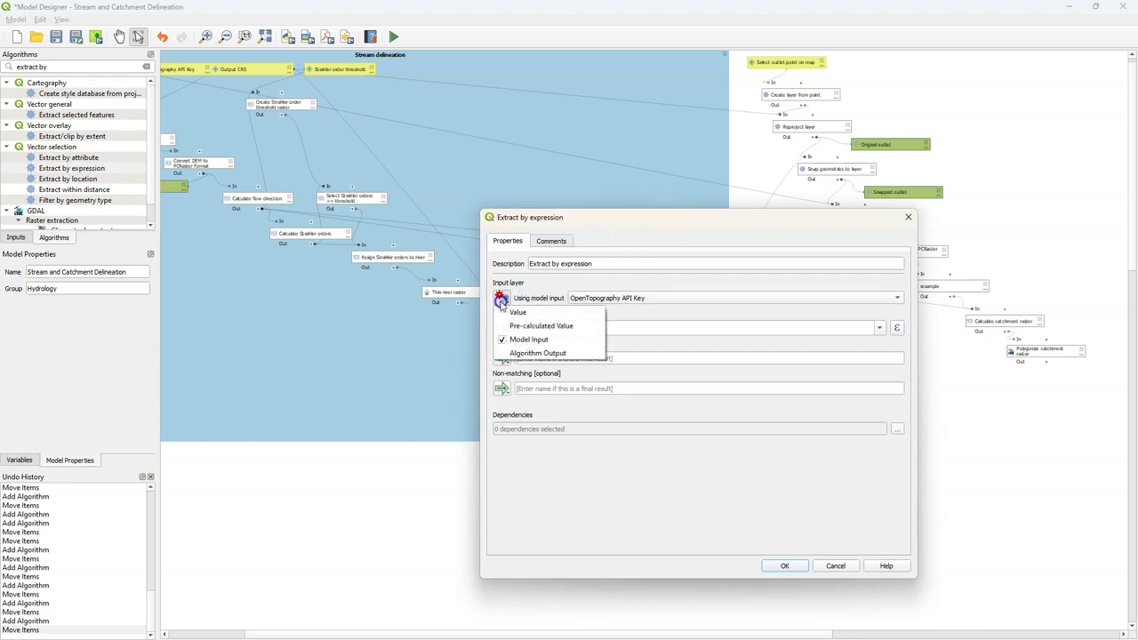
{"action": "left_click", "coordinate": [522, 354]}
{"action": "left_click", "coordinate": [620, 299]}
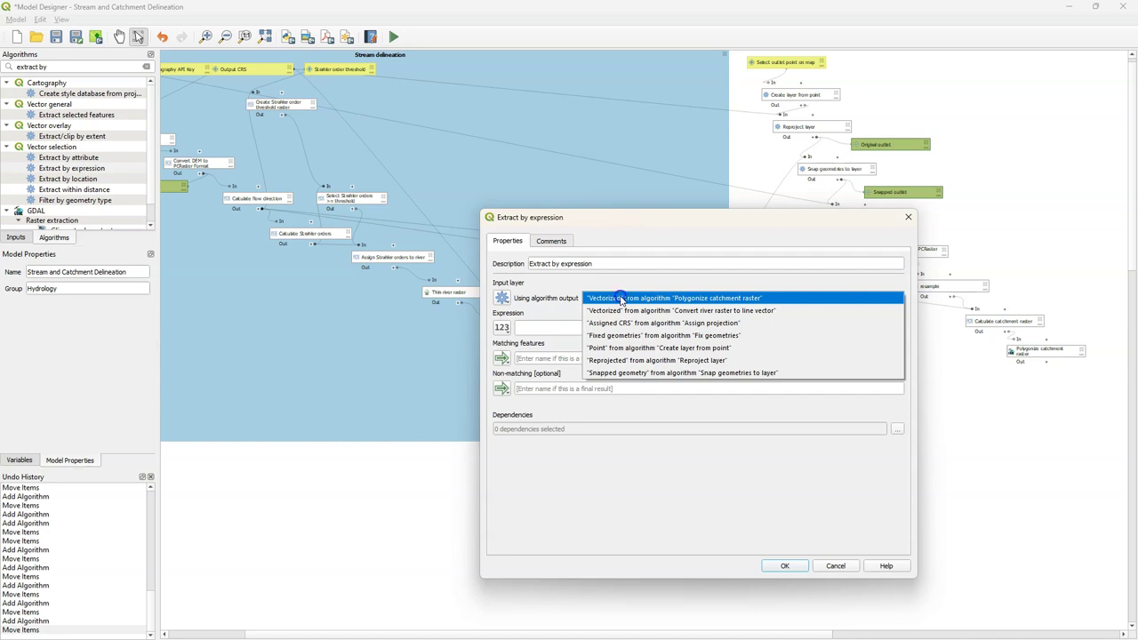
{"action": "left_click", "coordinate": [619, 299]}
Step: Set the expression to "DN" = 1, name the matching features output "Output catchment polygon", and accept
{"action": "left_click", "coordinate": [503, 328]}
{"action": "left_click", "coordinate": [525, 328]}
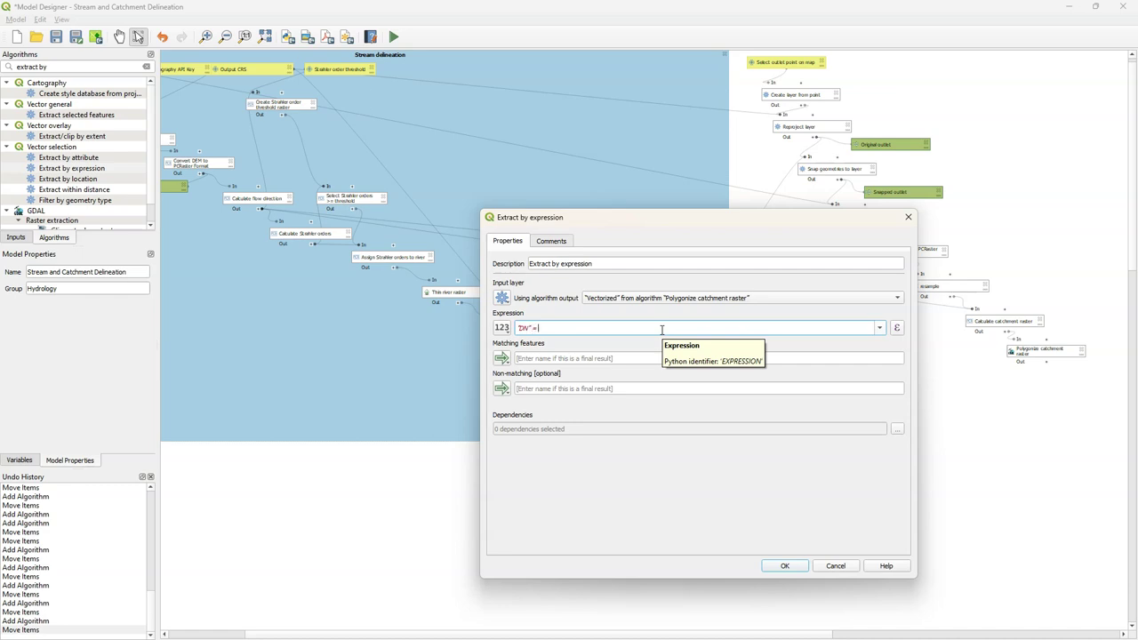
{"action": "left_click", "coordinate": [530, 358]}
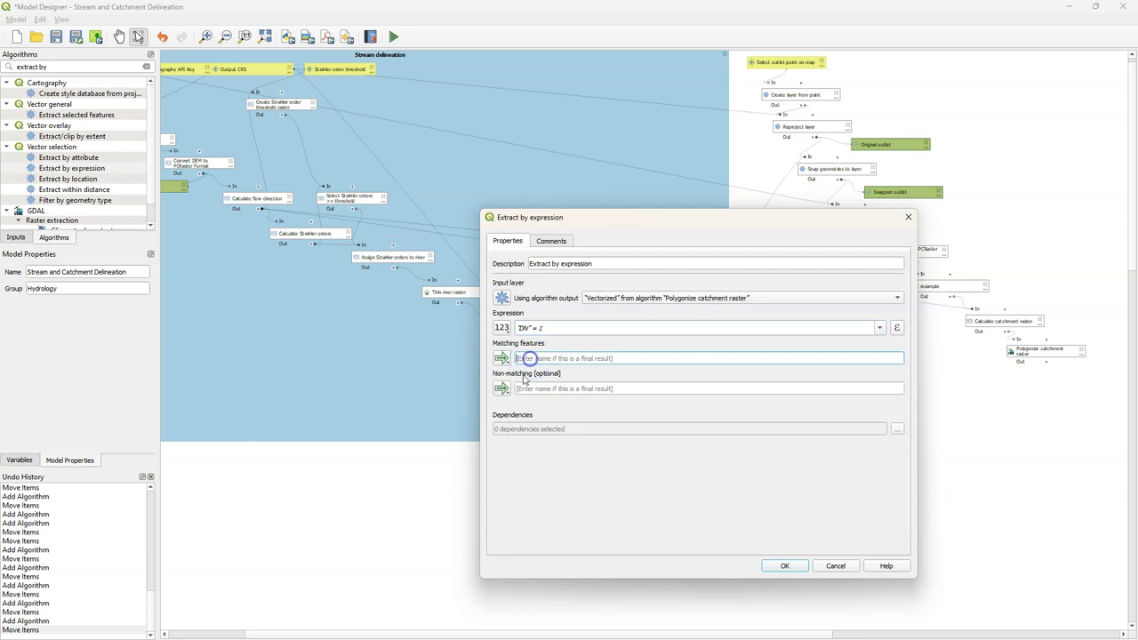
{"action": "type", "text": "Output catchment poly"}
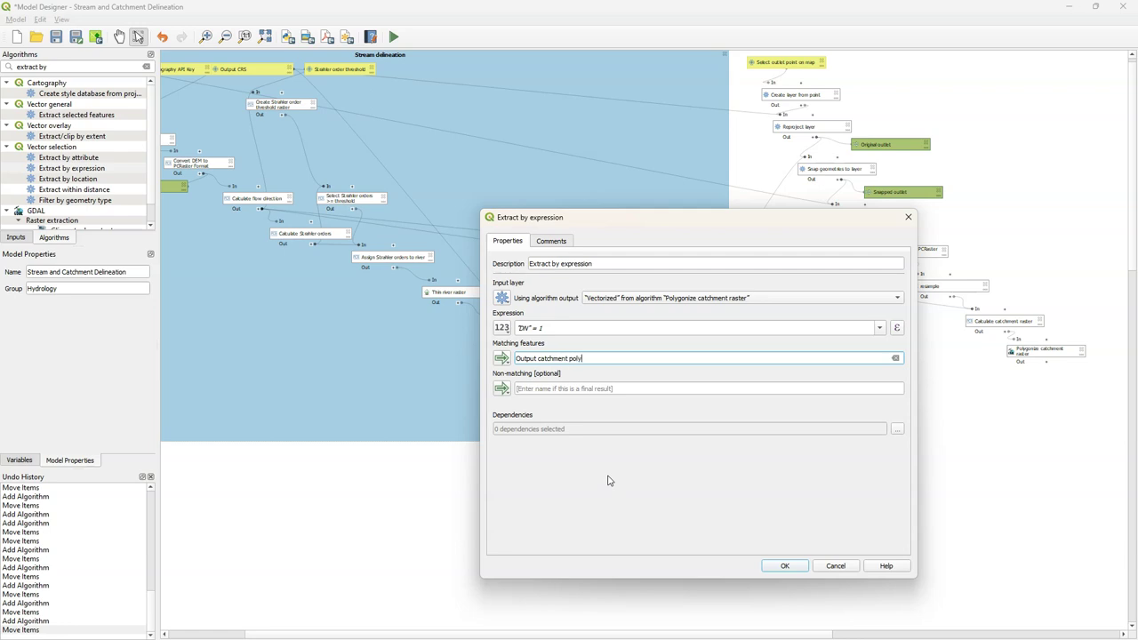
{"action": "left_click", "coordinate": [778, 566]}
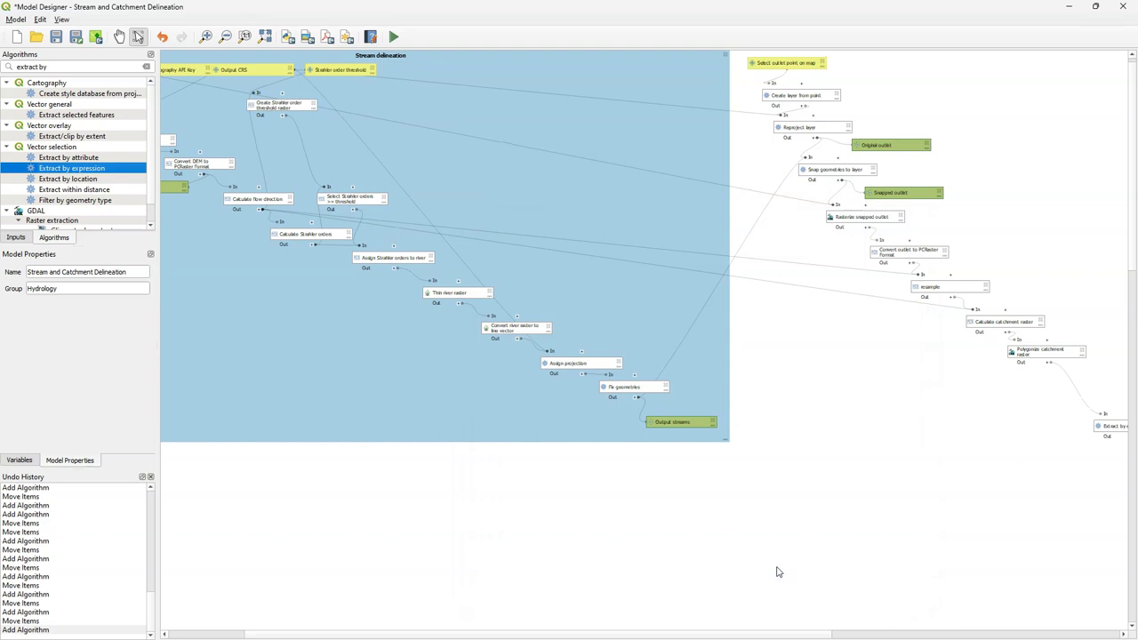
Step: Place Extract by expression below Polygonize catchment raster and the Output catchment polygon below Extract by expression
{"action": "left_click", "coordinate": [265, 36]}
{"action": "left_click", "coordinate": [140, 36]}
{"action": "left_click_drag", "start_coordinate": [994, 352], "coordinate": [984, 330]}
{"action": "left_click_drag", "start_coordinate": [1078, 368], "coordinate": [1020, 351]}
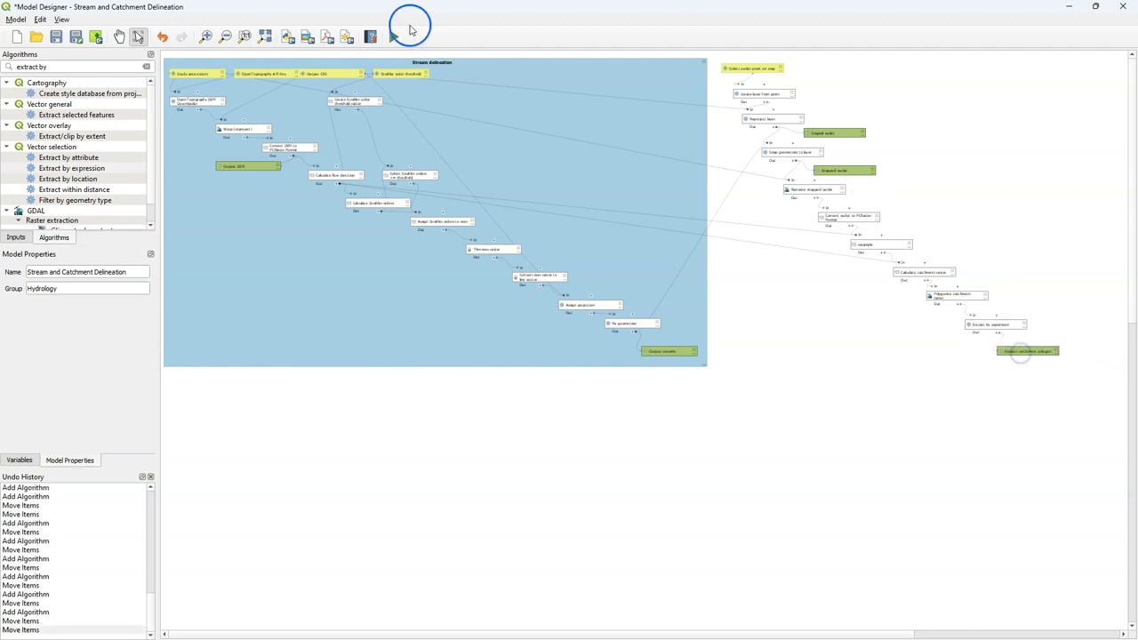
Step: Select all catchment components outside the Stream delineation group, from the outlet point input to the catchment polygon output, and snap them to the grid
{"action": "left_click_drag", "start_coordinate": [720, 62], "coordinate": [1109, 380]}
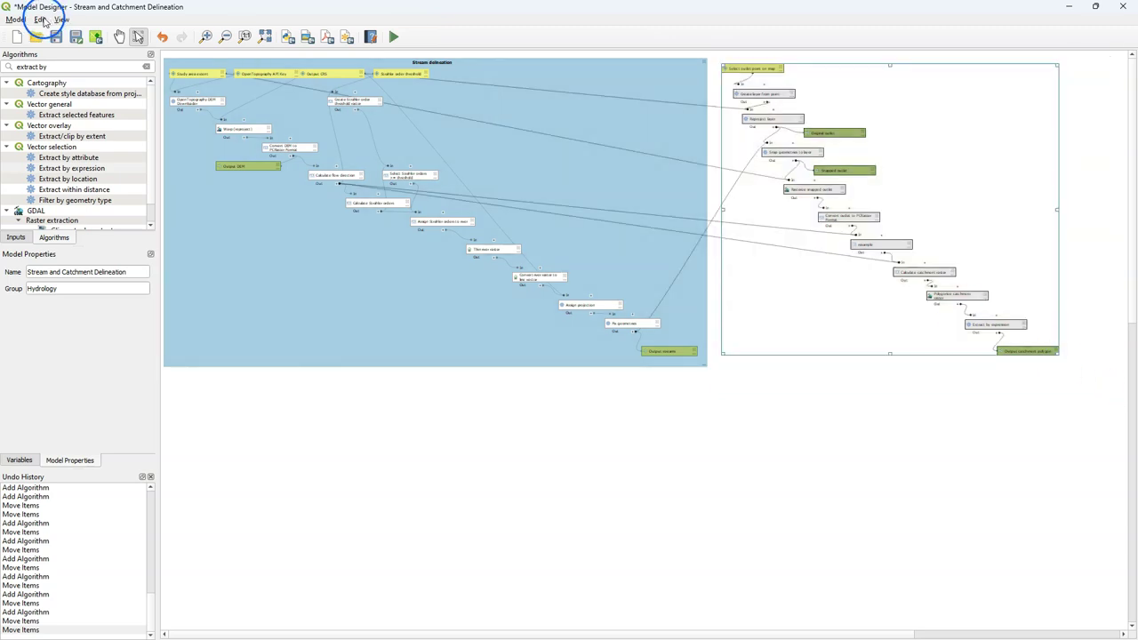
{"action": "left_click", "coordinate": [40, 19]}
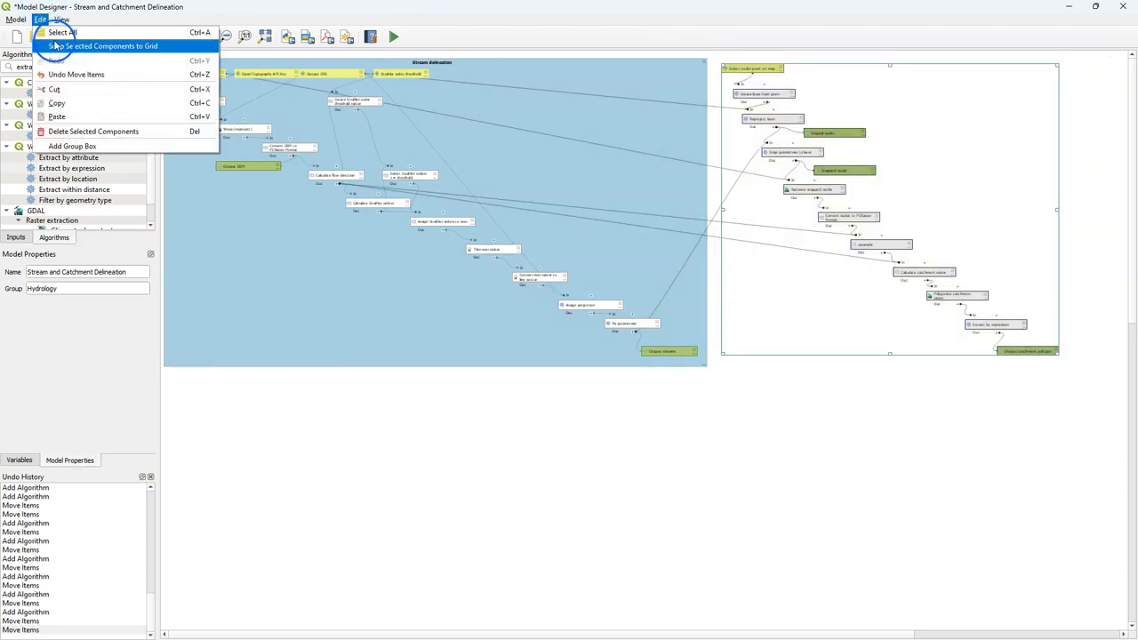
{"action": "left_click", "coordinate": [55, 46]}
Step: Add a group box and move and resize it to enclose all catchment components beside the Stream delineation group
{"action": "left_click", "coordinate": [40, 18]}
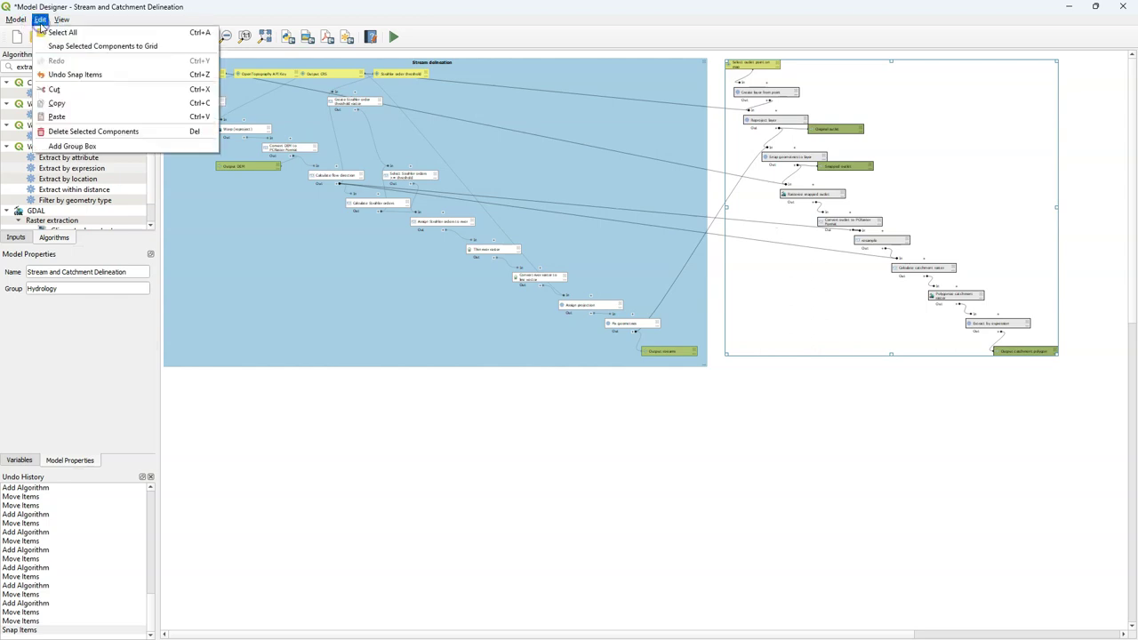
{"action": "left_click", "coordinate": [73, 146]}
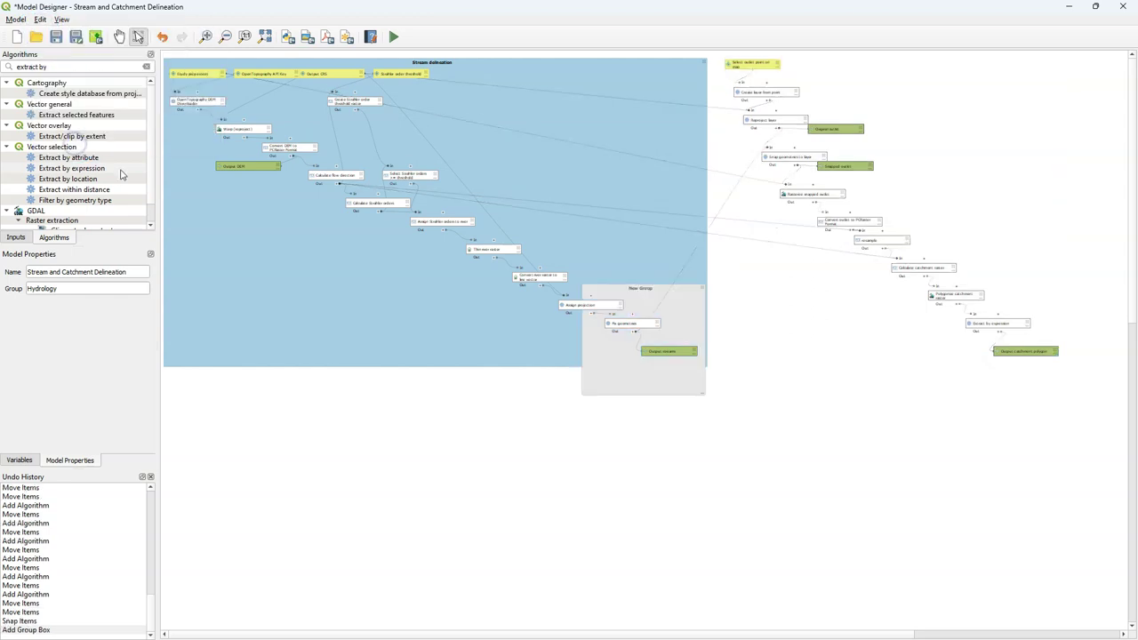
{"action": "left_click_drag", "start_coordinate": [698, 332], "coordinate": [805, 94]}
{"action": "left_click_drag", "start_coordinate": [829, 166], "coordinate": [1066, 364]}
Step: Title the new group box "Catchment delineation" and give it the light green standard color
{"action": "double_click", "coordinate": [889, 63]}
{"action": "type", "text": "Catchment d"}
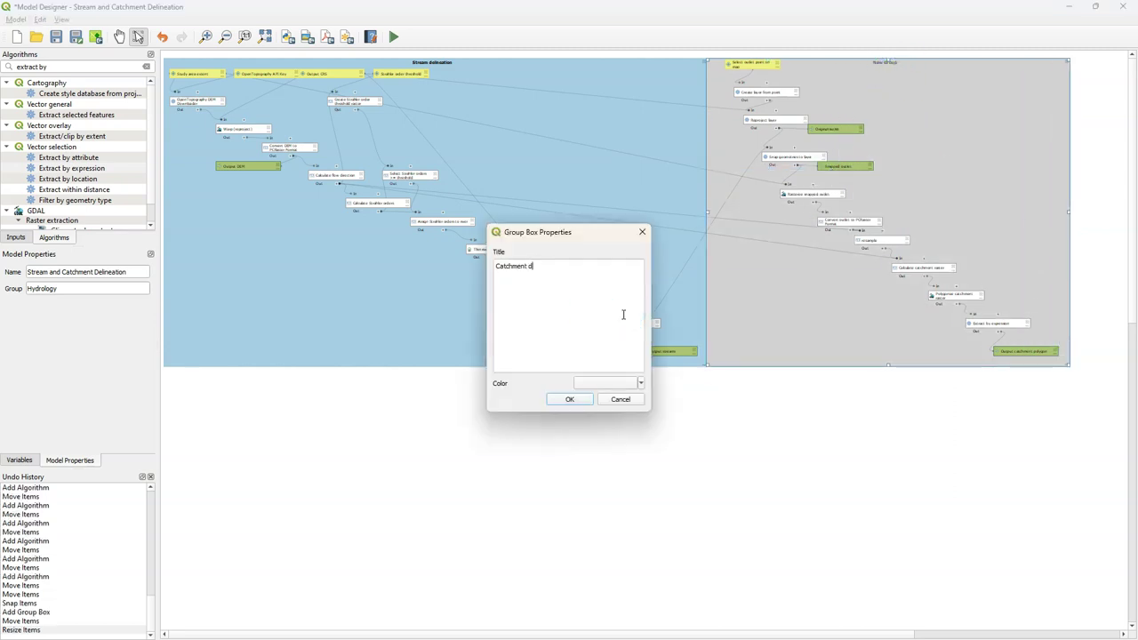
{"action": "left_click", "coordinate": [641, 384]}
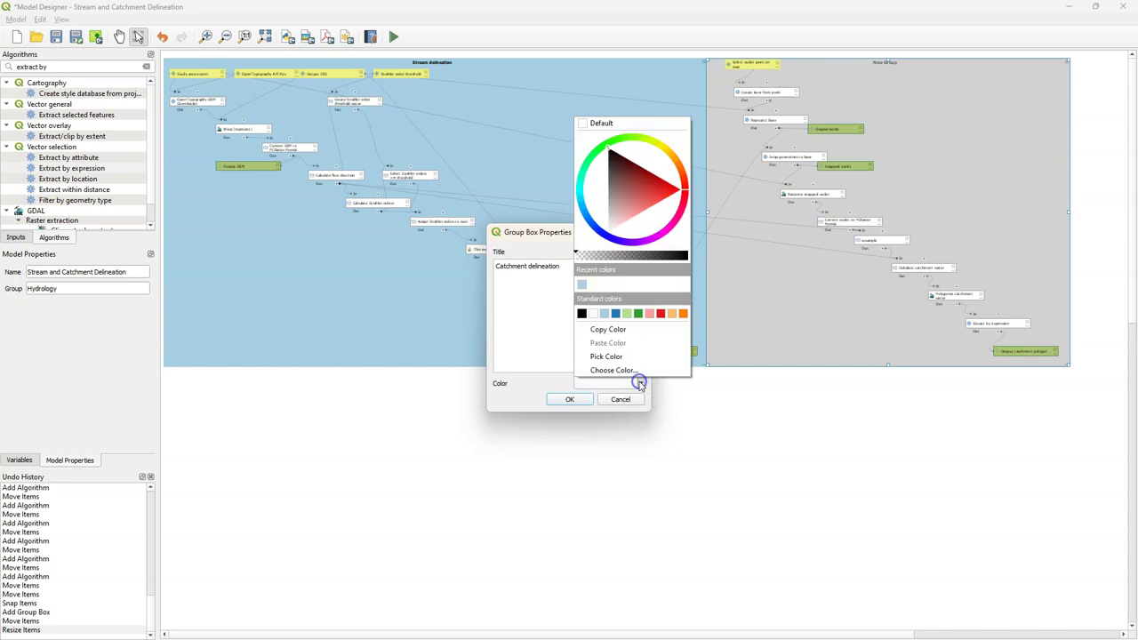
{"action": "left_click", "coordinate": [622, 314]}
{"action": "left_click", "coordinate": [567, 398]}
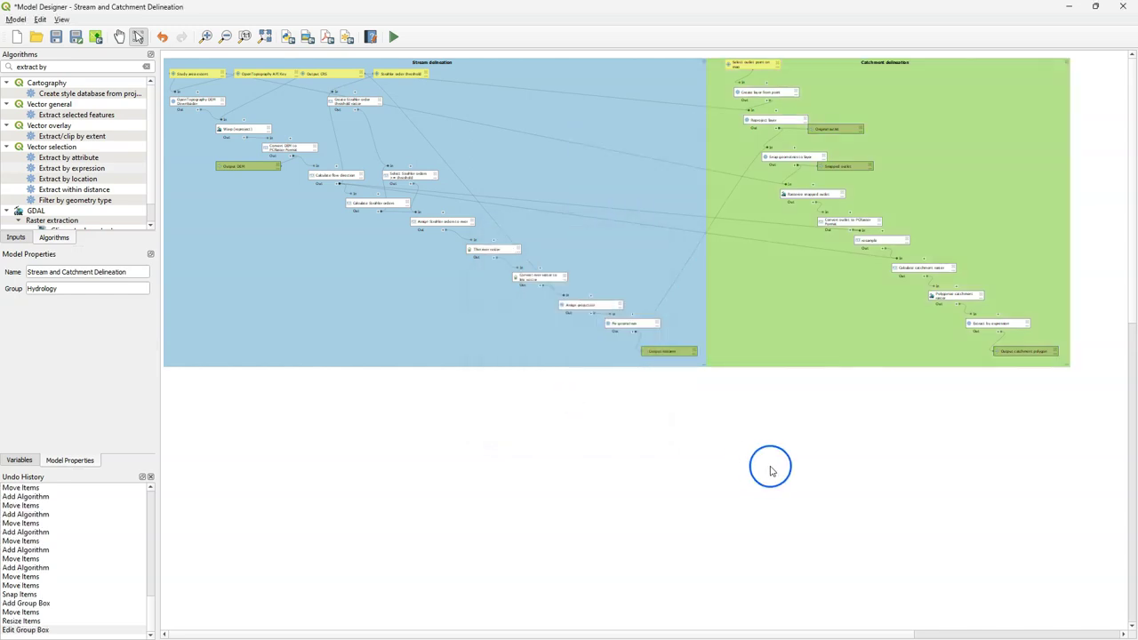
Step: Reposition the Original outlet and Snapped outlet outputs so they sit clear of the Reproject layer and Snap geometries to layer algorithms
{"action": "scroll", "coordinate": [903, 132], "scroll_direction": "up", "scroll_amount": 1}
{"action": "left_click_drag", "start_coordinate": [867, 132], "coordinate": [885, 180]}
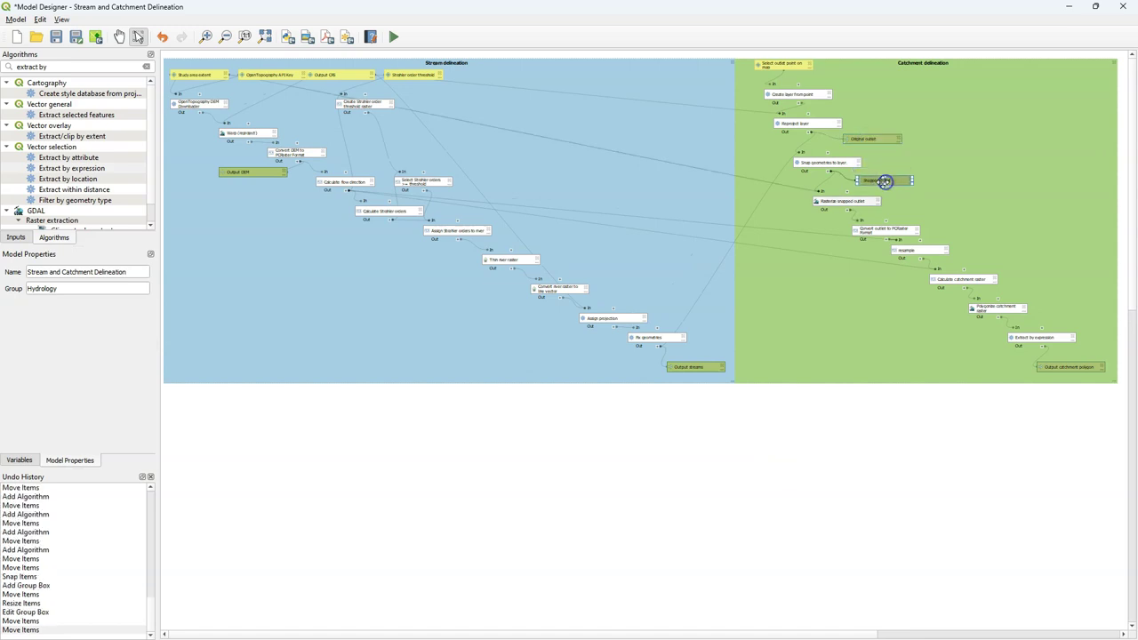
Step: Save the model and space out the Strahler order threshold and Output CRS inputs along the top of the Stream delineation group
{"action": "left_click", "coordinate": [55, 37]}
{"action": "left_click_drag", "start_coordinate": [415, 75], "coordinate": [498, 74]}
{"action": "left_click_drag", "start_coordinate": [341, 75], "coordinate": [380, 75]}
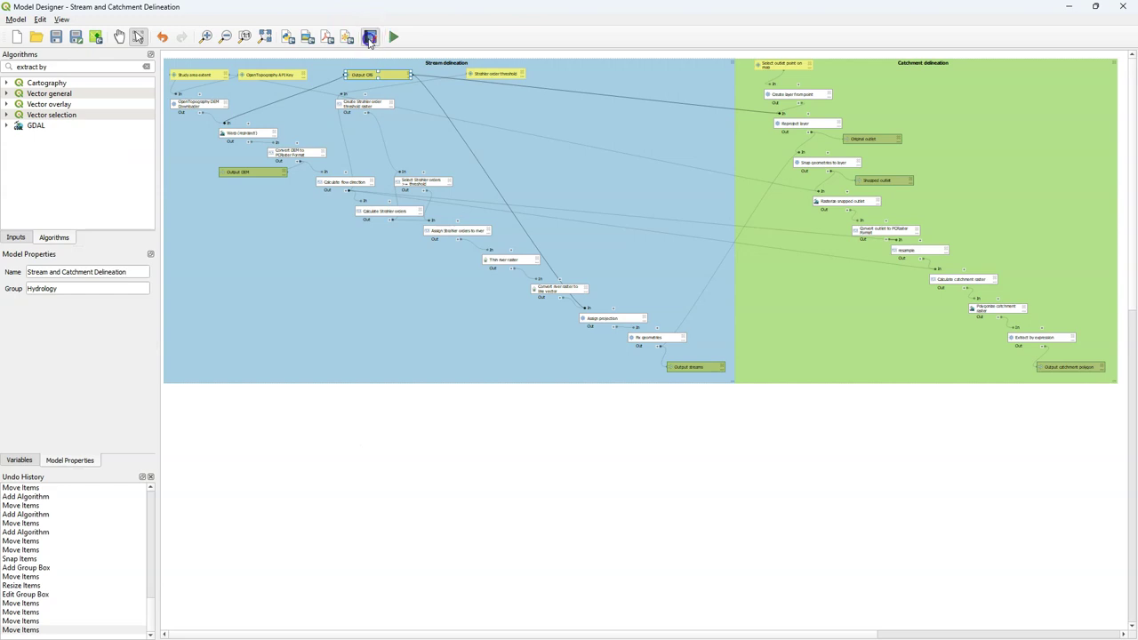
Step: Fill in the model help with the description "Calculate streams and catchment boundary for a given extent and outlet", parameter descriptions and algorithm version 1.0
{"action": "left_click", "coordinate": [369, 38]}
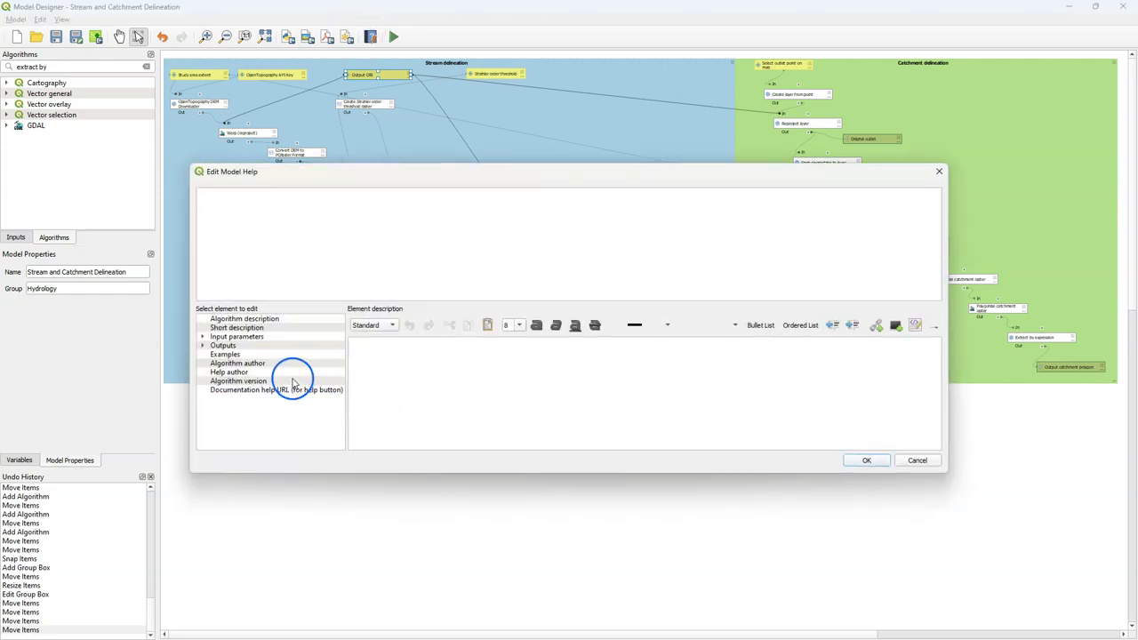
{"action": "left_click", "coordinate": [251, 319]}
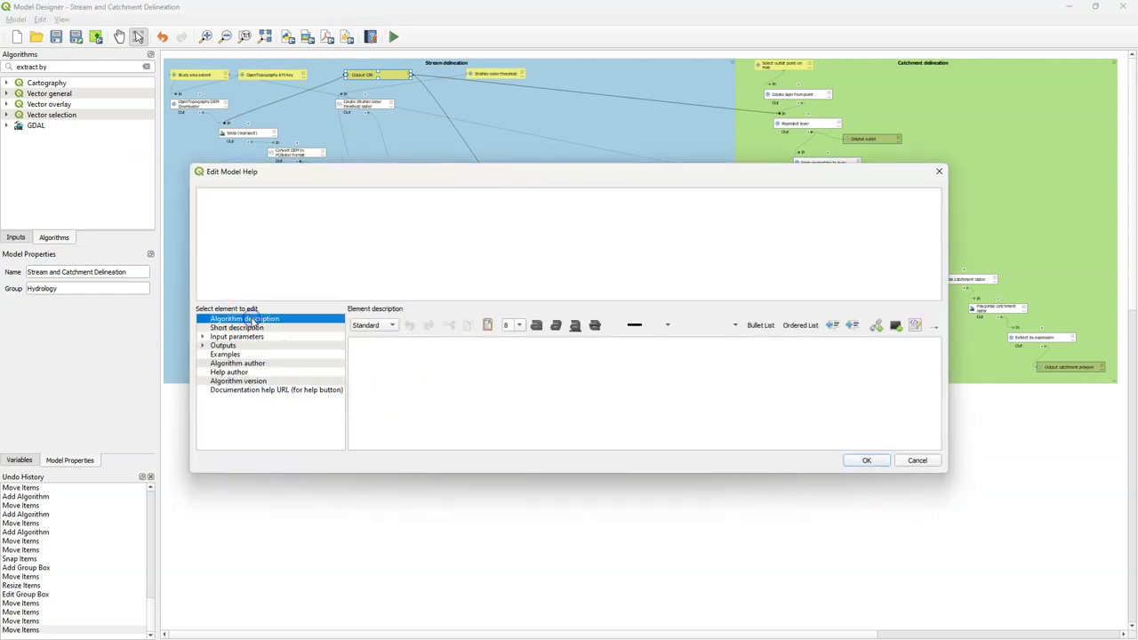
{"action": "left_click", "coordinate": [395, 358]}
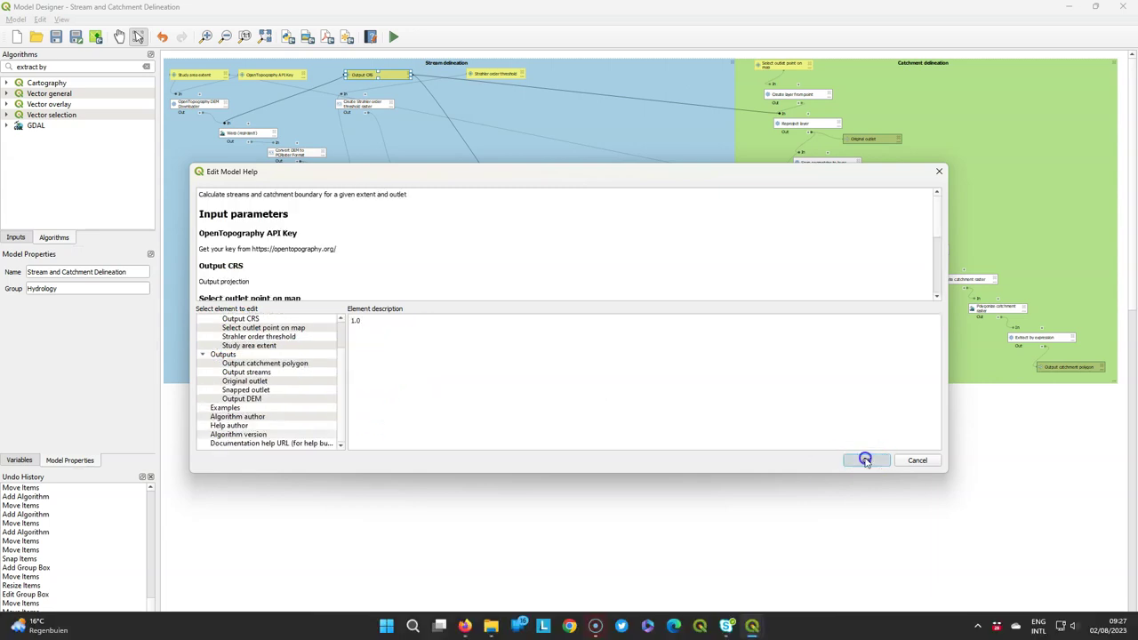
{"action": "left_click", "coordinate": [866, 457]}
Step: Start reordering the model inputs by moving Study area extent to the first position
{"action": "left_click", "coordinate": [16, 237]}
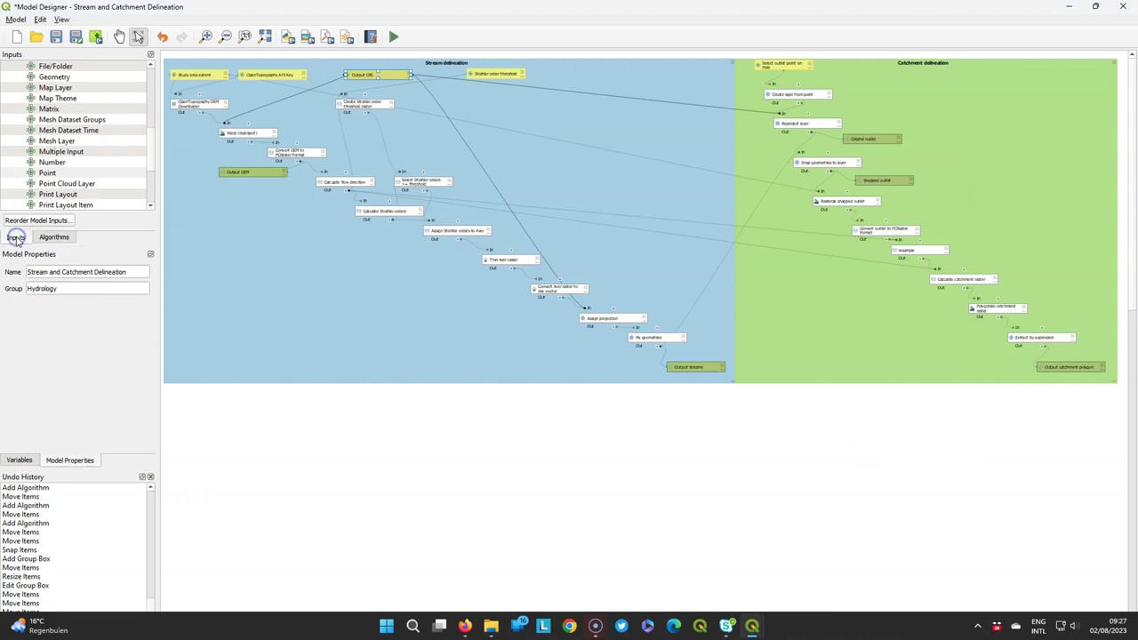
{"action": "left_click", "coordinate": [27, 222]}
{"action": "left_click", "coordinate": [514, 302]}
{"action": "left_click", "coordinate": [646, 270]}
{"action": "left_click", "coordinate": [646, 270]}
{"action": "left_click", "coordinate": [647, 270]}
{"action": "left_click", "coordinate": [646, 269]}
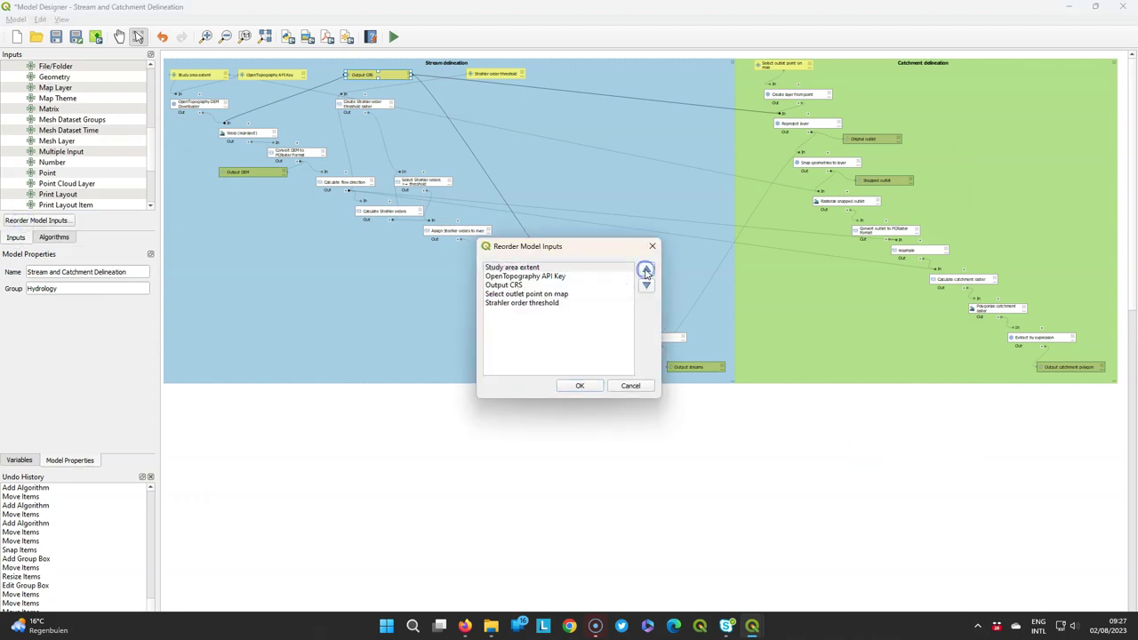
Step: Order the remaining model inputs as Select outlet point on map, Output CRS, Strahler order threshold and OpenTopography API Key
{"action": "left_click", "coordinate": [501, 296]}
{"action": "left_click", "coordinate": [647, 270]}
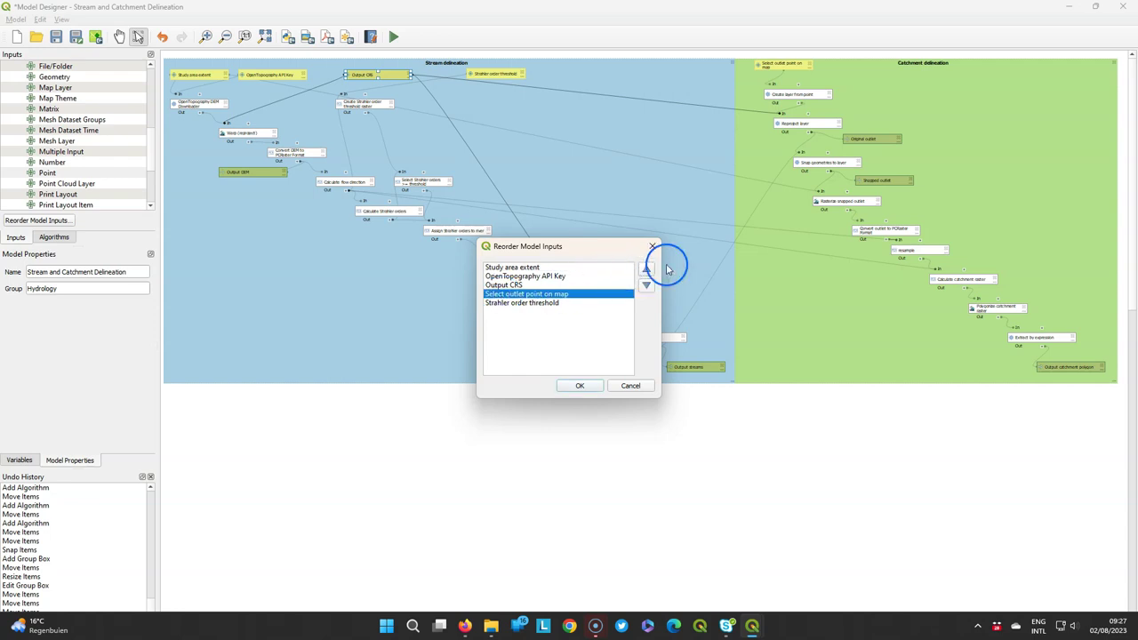
{"action": "left_click", "coordinate": [647, 269]}
{"action": "left_click", "coordinate": [488, 294]}
{"action": "left_click", "coordinate": [647, 269]}
{"action": "left_click", "coordinate": [498, 302]}
{"action": "left_click", "coordinate": [647, 269]}
{"action": "left_click", "coordinate": [580, 385]}
Step: Save and close the model, and open Stream and Catchment Delineation from the Hydrology models in the main QGIS window
{"action": "left_click", "coordinate": [55, 37]}
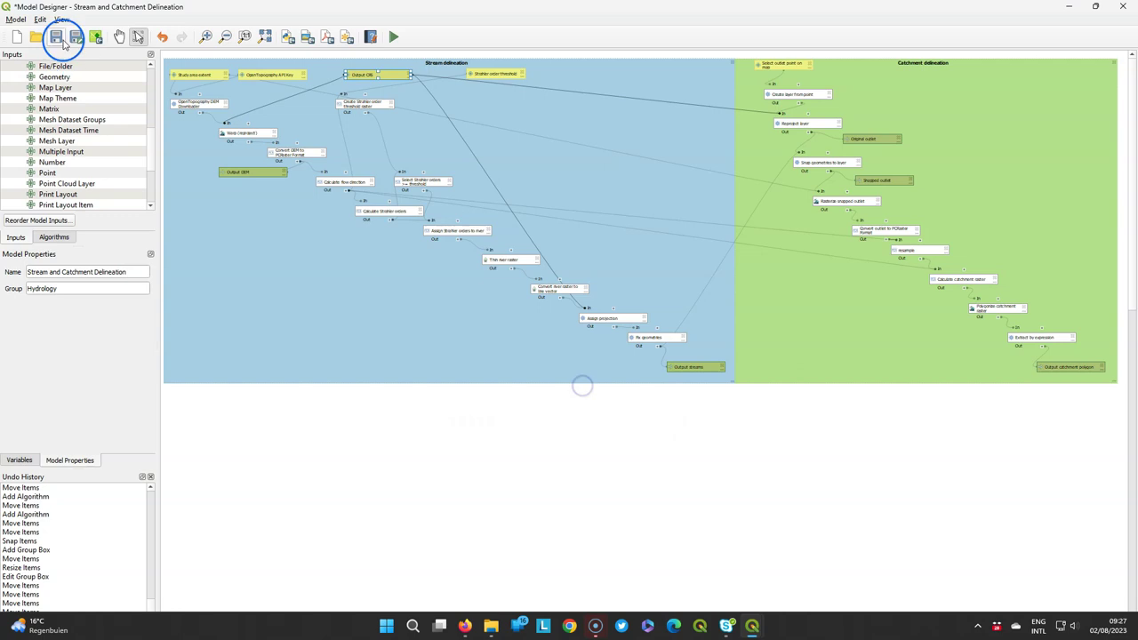
{"action": "left_click", "coordinate": [1112, 13]}
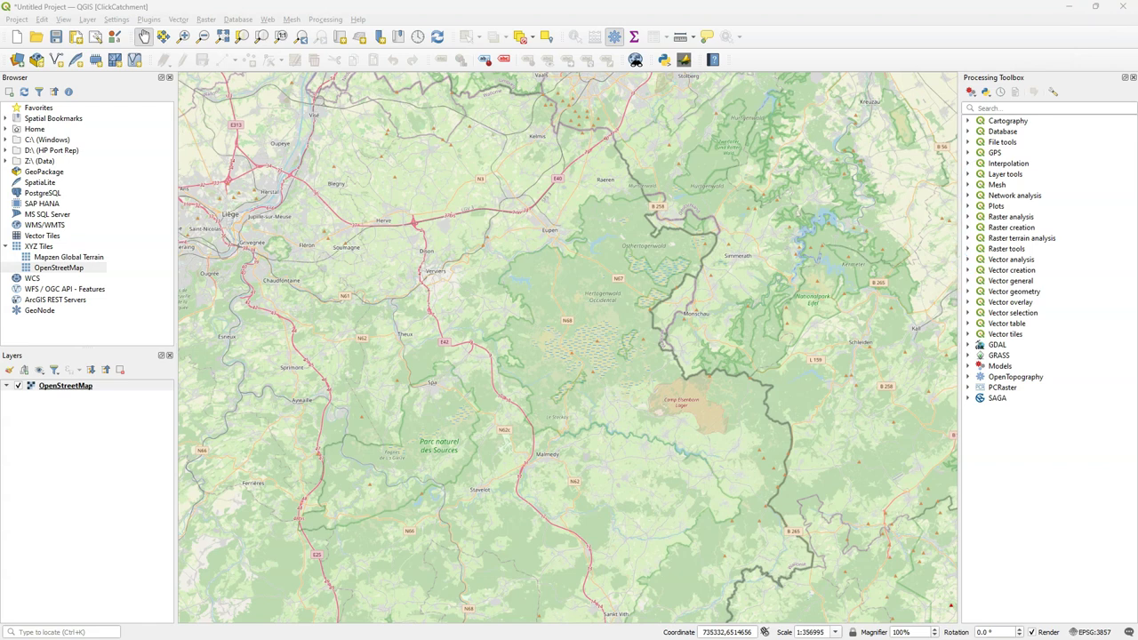
{"action": "left_click", "coordinate": [969, 365]}
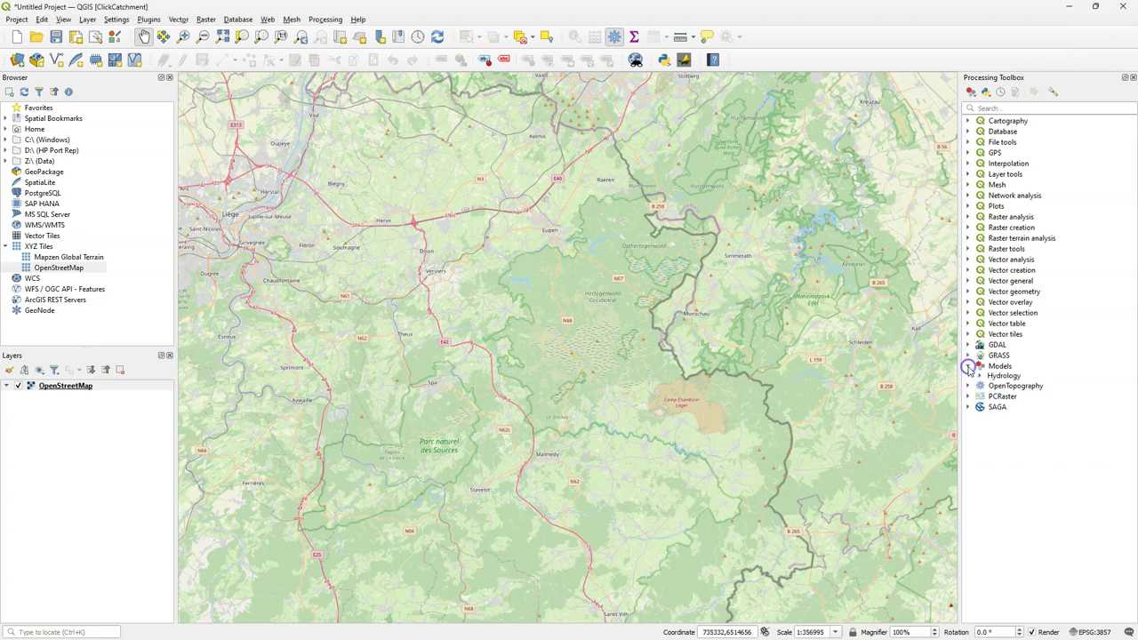
{"action": "left_click", "coordinate": [980, 376]}
{"action": "double_click", "coordinate": [1031, 385]}
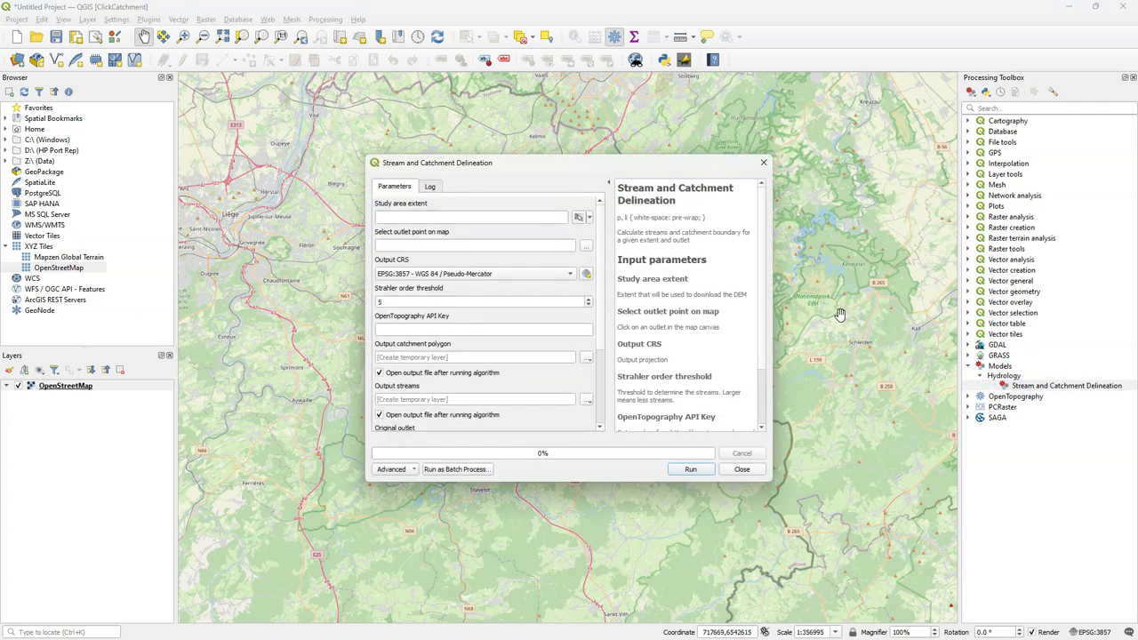
Step: Set the study area extent to the current map canvas and pick the outlet point on the river at the Quai Henri Borguet bridge
{"action": "left_click", "coordinate": [577, 218]}
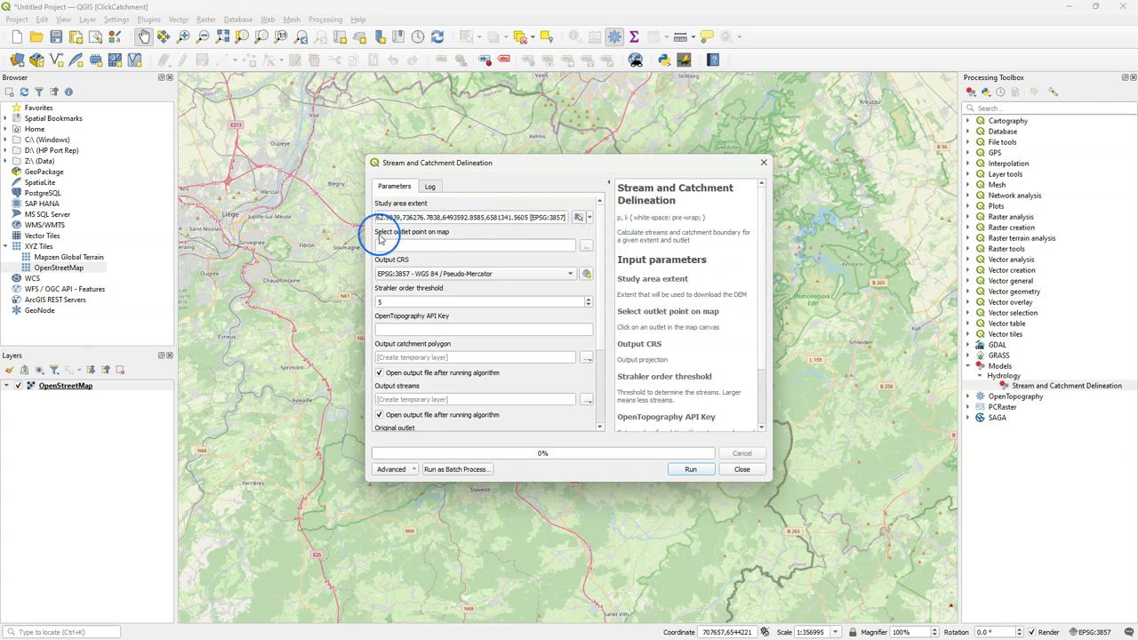
{"action": "scroll", "coordinate": [276, 209], "scroll_direction": "up", "scroll_amount": 2}
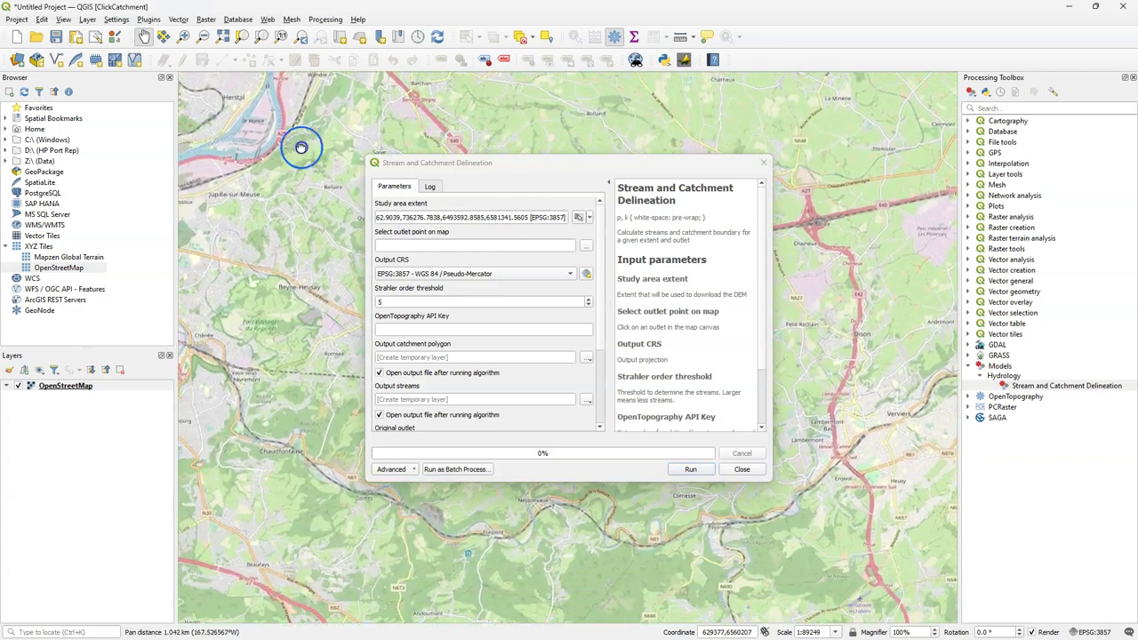
{"action": "left_click_drag", "start_coordinate": [276, 493], "coordinate": [291, 438]}
{"action": "scroll", "coordinate": [294, 440], "scroll_direction": "up", "scroll_amount": 1}
{"action": "scroll", "coordinate": [326, 450], "scroll_direction": "up", "scroll_amount": 1}
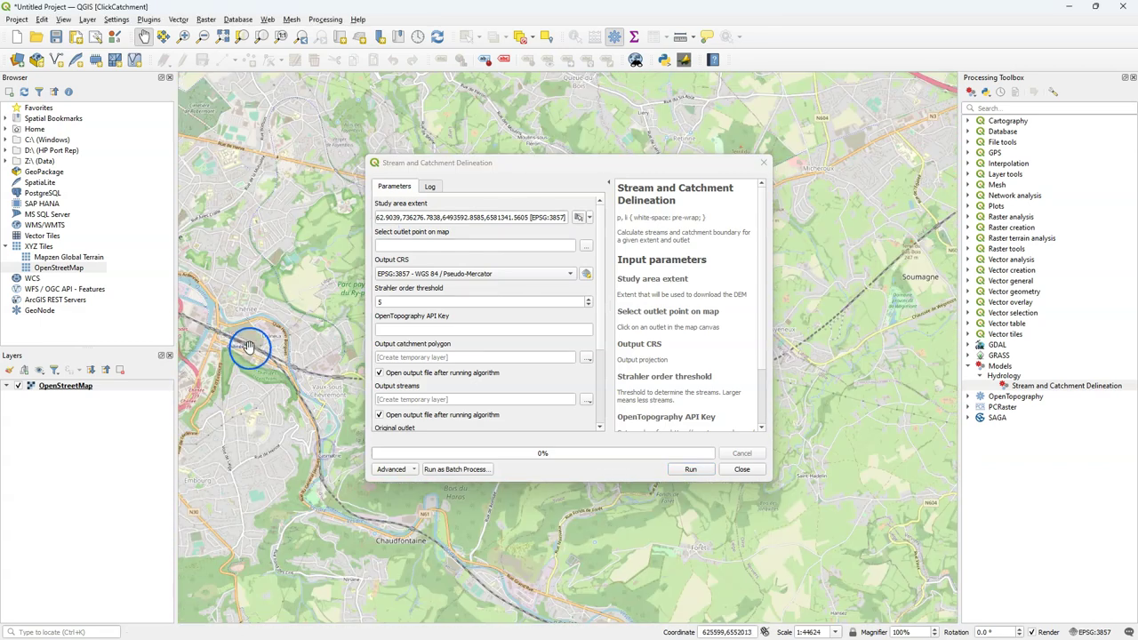
{"action": "scroll", "coordinate": [274, 275], "scroll_direction": "up", "scroll_amount": 1}
{"action": "scroll", "coordinate": [293, 280], "scroll_direction": "up", "scroll_amount": 1}
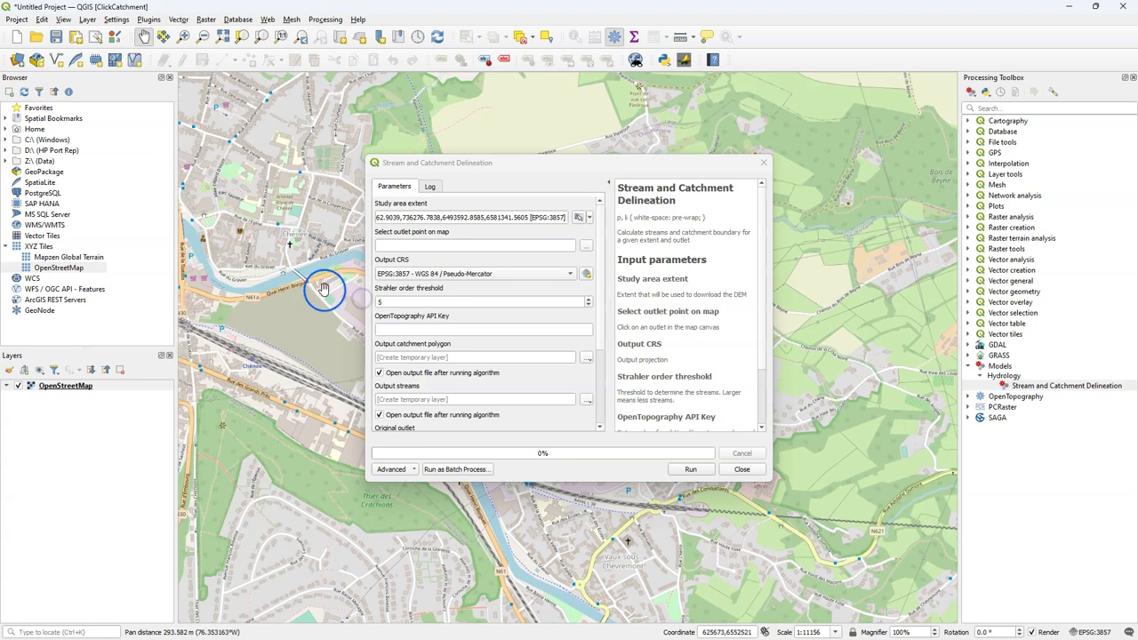
{"action": "left_click_drag", "start_coordinate": [322, 285], "coordinate": [300, 276]}
{"action": "scroll", "coordinate": [300, 275], "scroll_direction": "up", "scroll_amount": 1}
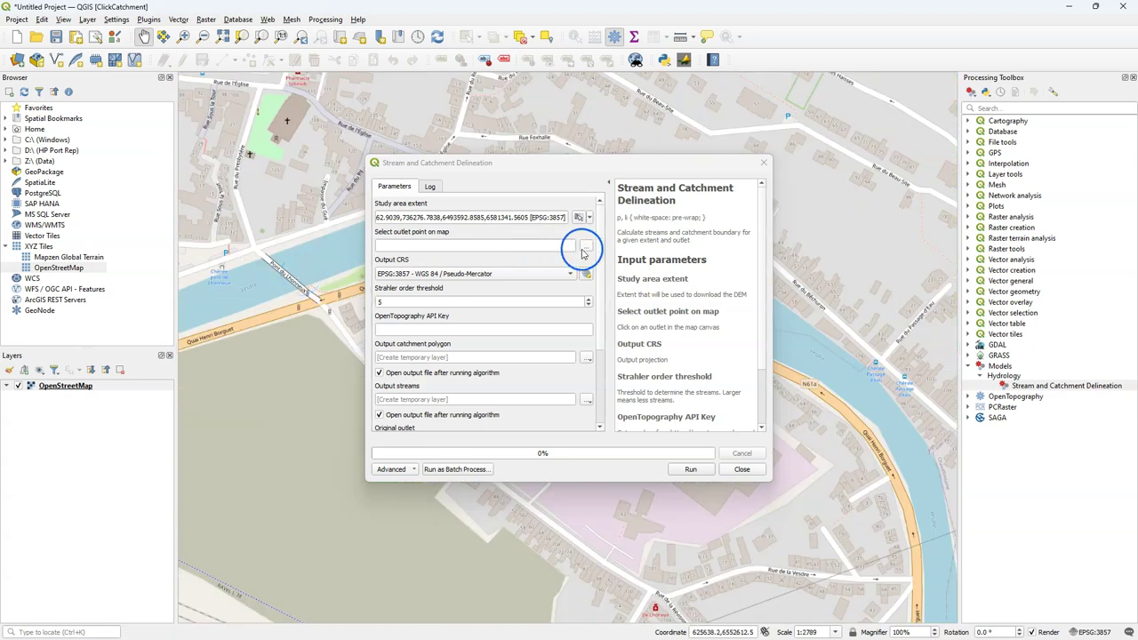
{"action": "left_click", "coordinate": [586, 246]}
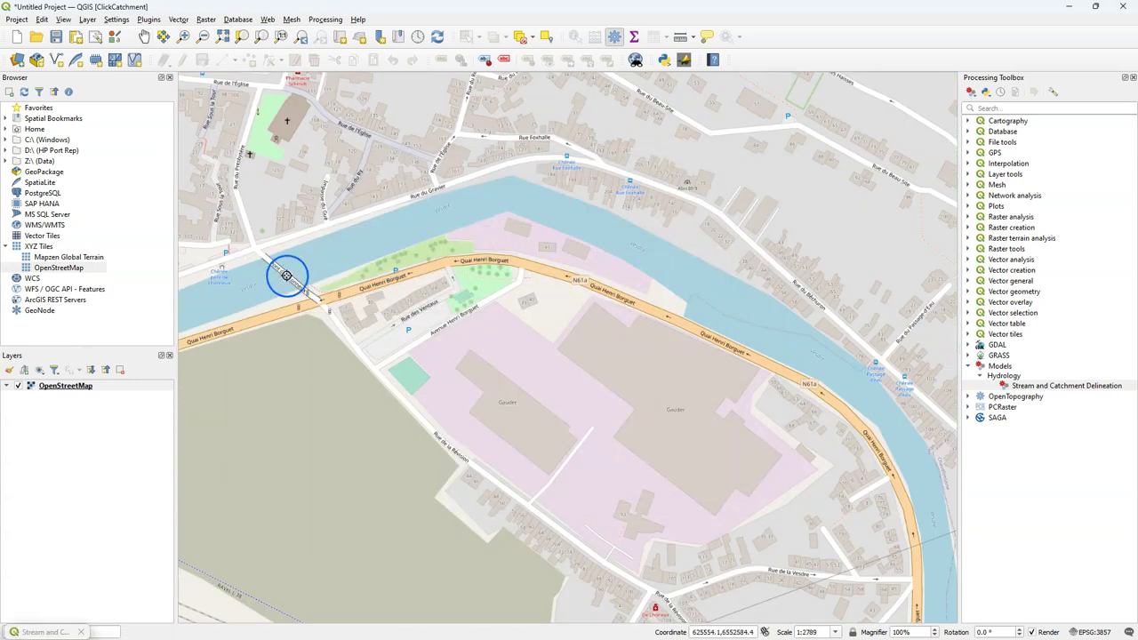
{"action": "left_click", "coordinate": [286, 274]}
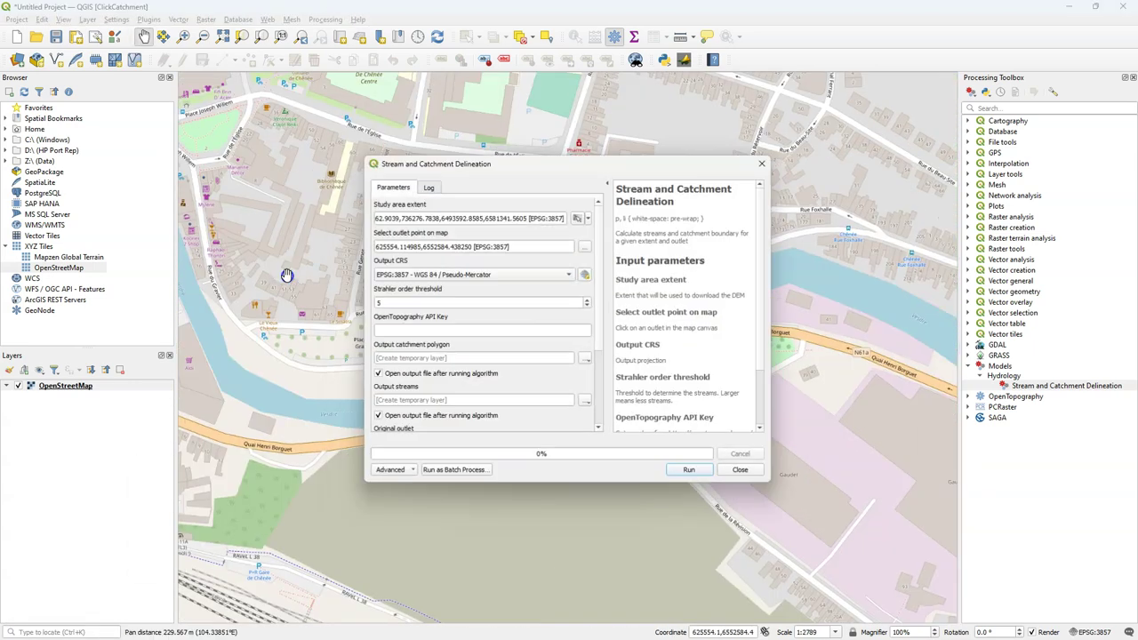
Step: Set the Strahler order threshold to 7 and paste the OpenTopography API key
{"action": "double_click", "coordinate": [404, 302]}
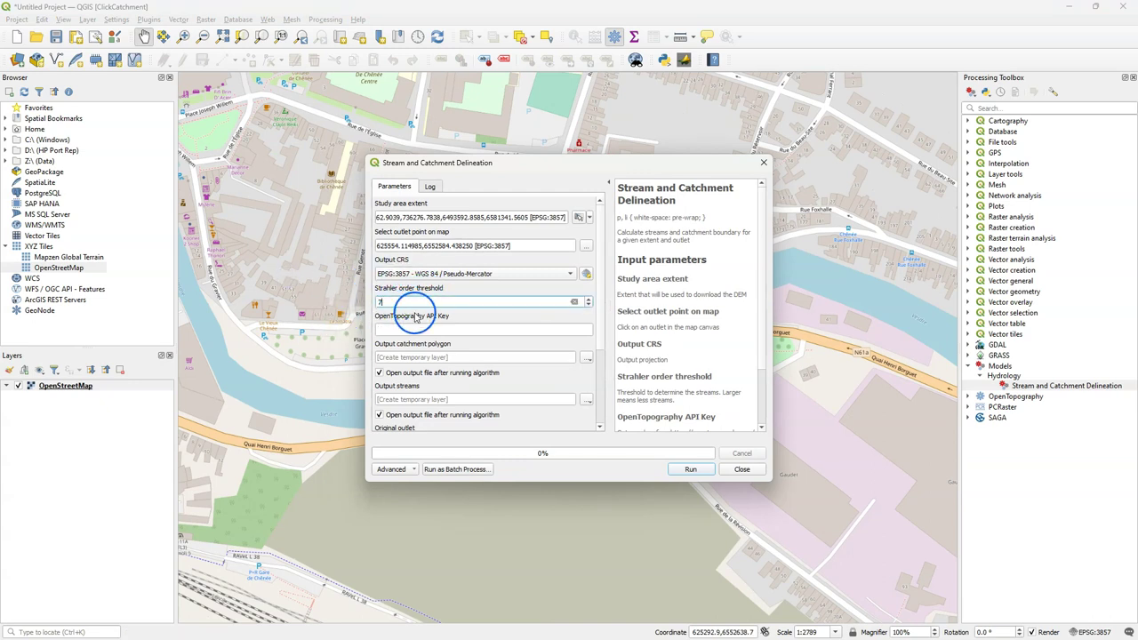
{"action": "left_click", "coordinate": [437, 329]}
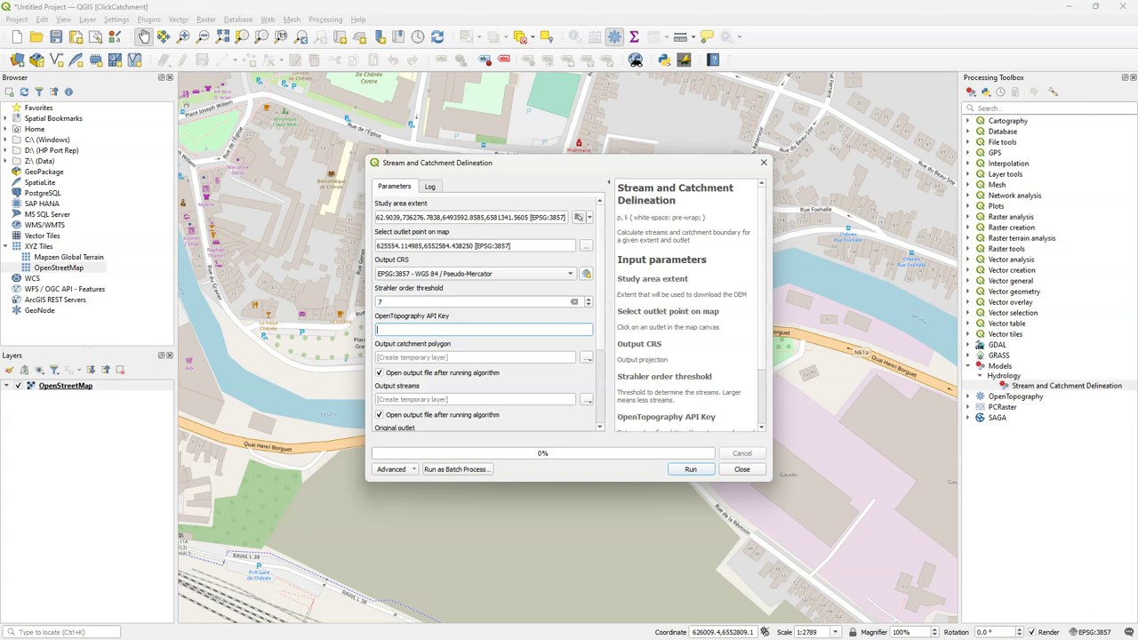
{"action": "key", "text": "ctrl+v"}
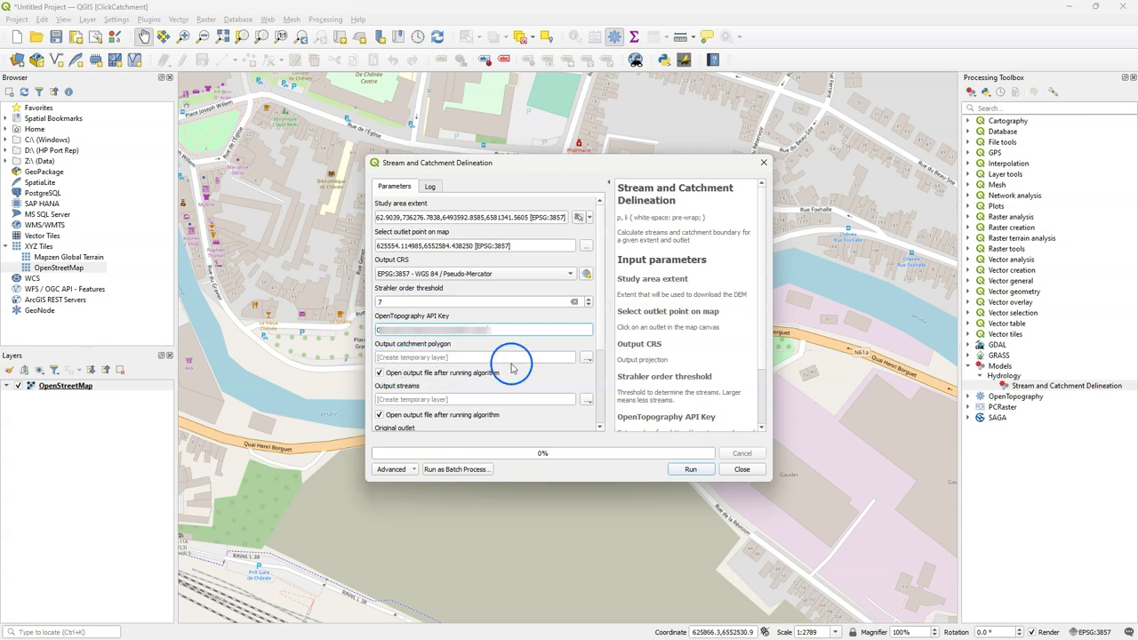
Step: Set the catchment polygon output to catchment.shp and the streams output to streams.shp in the Z:/vesdre folder
{"action": "left_click", "coordinate": [586, 357]}
{"action": "left_click", "coordinate": [615, 384]}
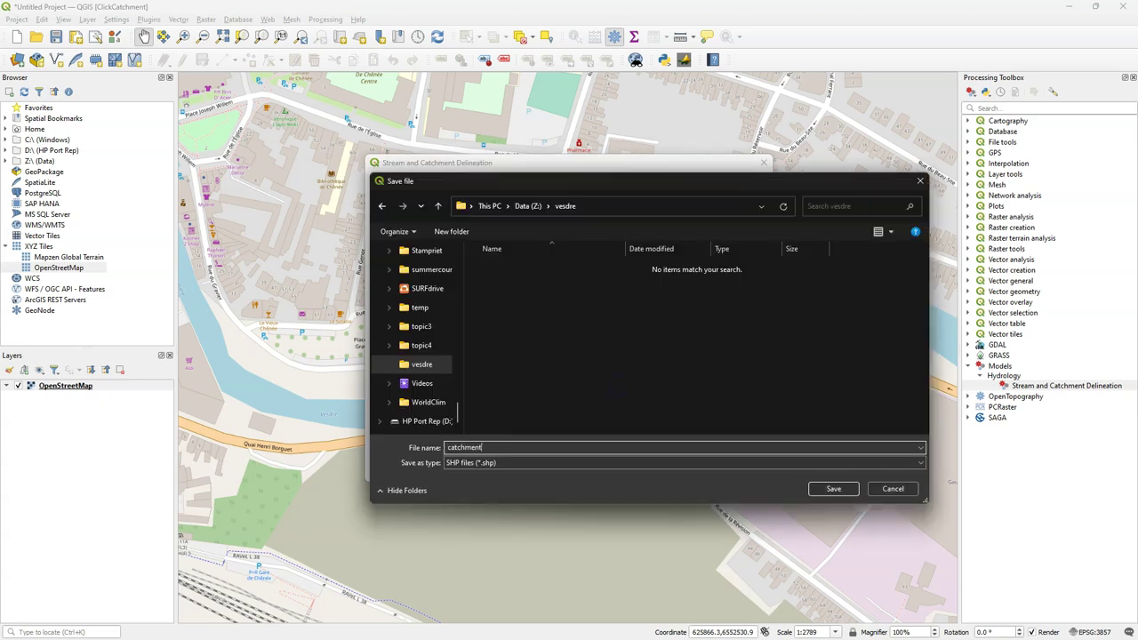
{"action": "type", "text": "catchment"}
{"action": "key", "text": "Return"}
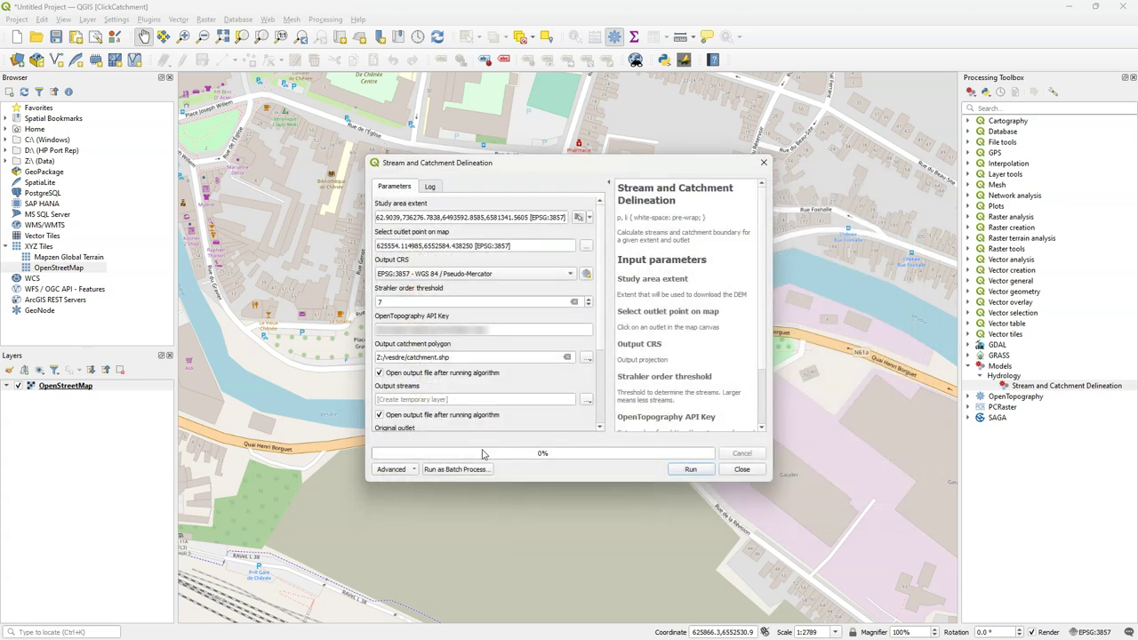
{"action": "left_click", "coordinate": [587, 399]}
{"action": "left_click", "coordinate": [613, 427]}
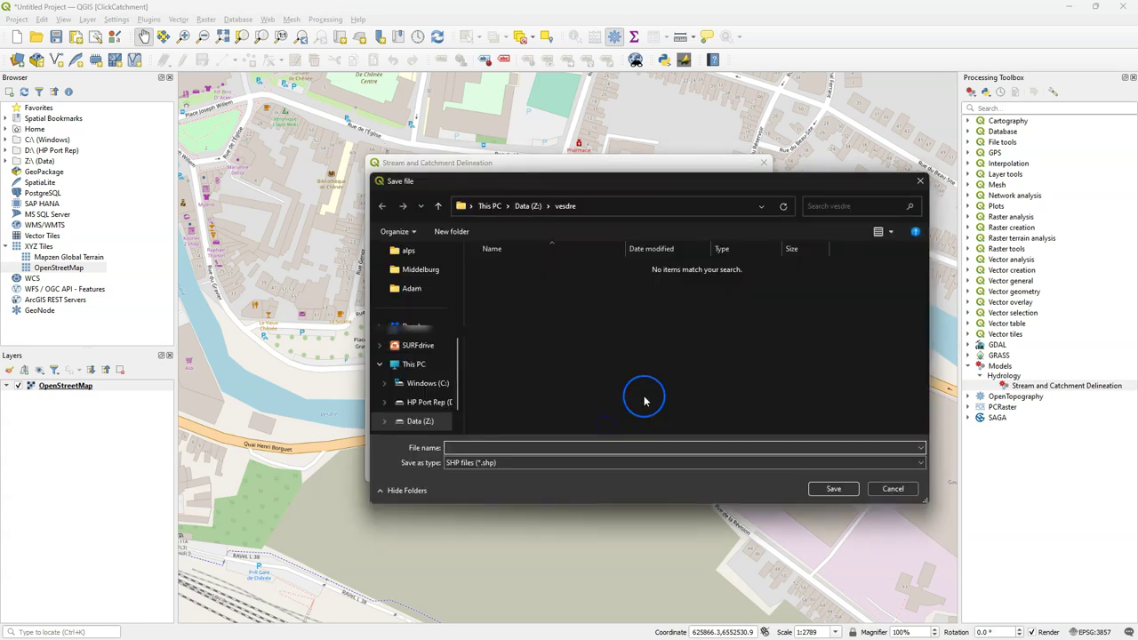
{"action": "type", "text": "streams"}
{"action": "left_click", "coordinate": [827, 487]}
Step: Set the remaining outputs in Z:/vesdre to outlet_original.shp for the original outlet, outlet_snapped.shp for the snapped outlet and dem.map for the DEM
{"action": "scroll", "coordinate": [596, 407], "scroll_direction": "down", "scroll_amount": 2}
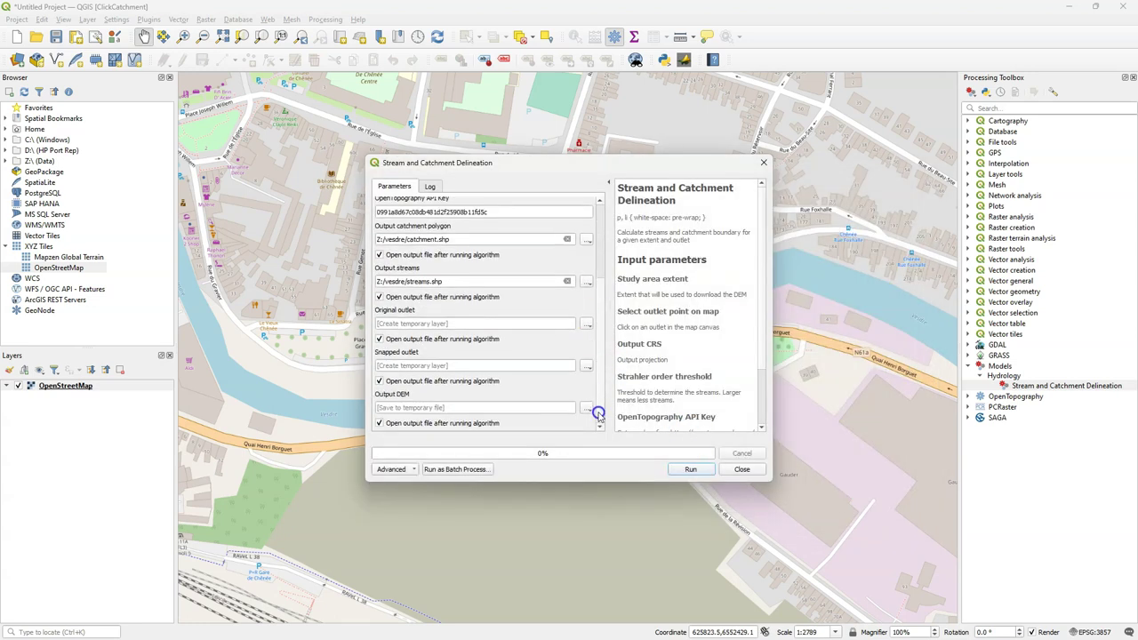
{"action": "left_click", "coordinate": [596, 407]}
{"action": "left_click", "coordinate": [652, 326]}
{"action": "type", "text": "outlet"}
{"action": "left_click", "coordinate": [833, 488]}
{"action": "left_click", "coordinate": [419, 324]}
{"action": "type", "text": "_origi"}
{"action": "left_click", "coordinate": [587, 366]}
{"action": "left_click", "coordinate": [620, 400]}
{"action": "type", "text": "outlet"}
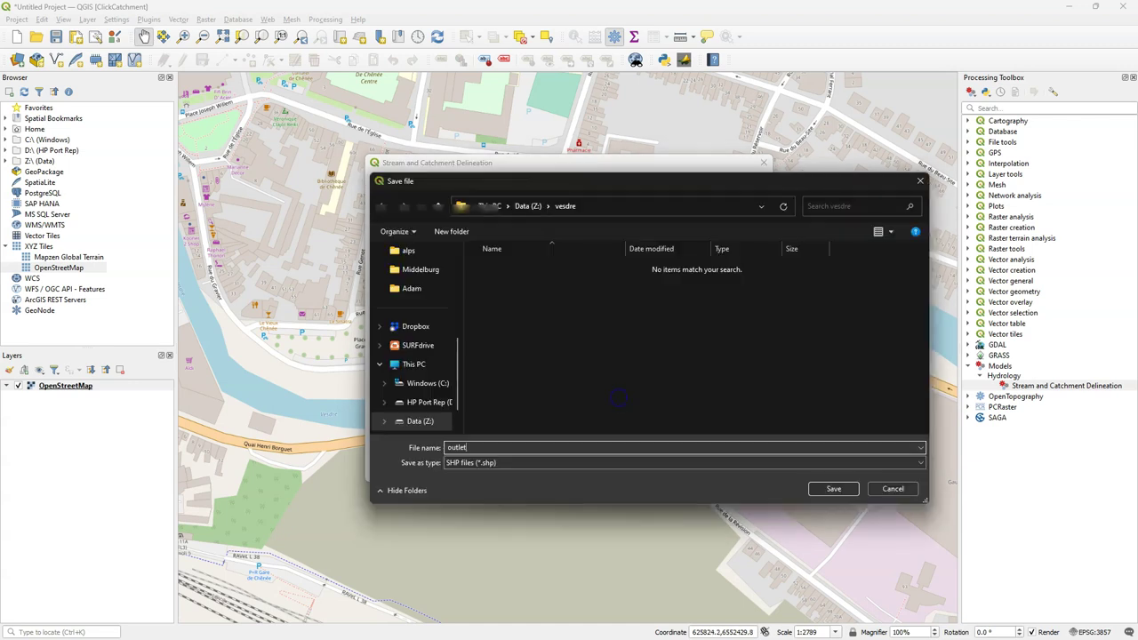
{"action": "key", "text": "Return"}
{"action": "key", "text": "Escape"}
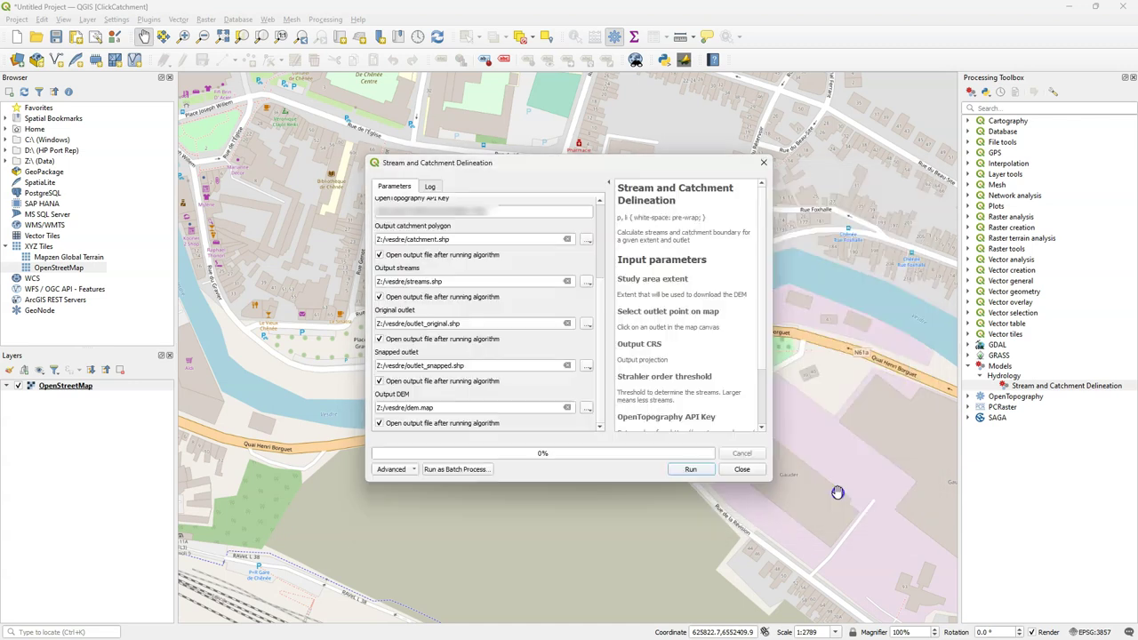
Step: Run the Stream and Catchment Delineation model and close its dialog
{"action": "left_click", "coordinate": [686, 470]}
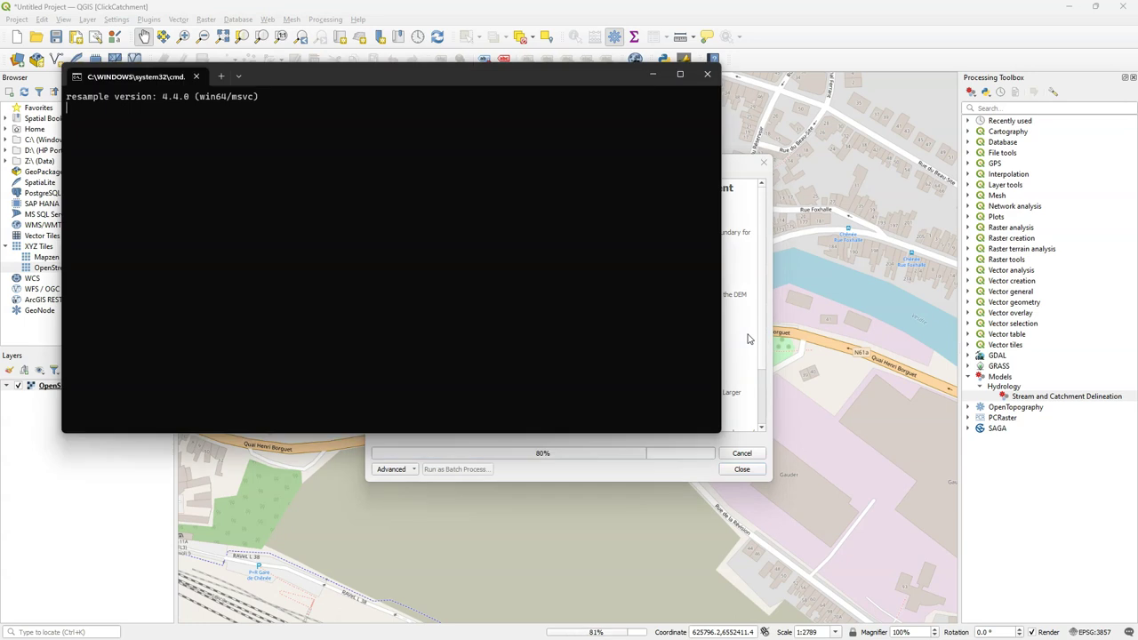
{"action": "left_click", "coordinate": [742, 470]}
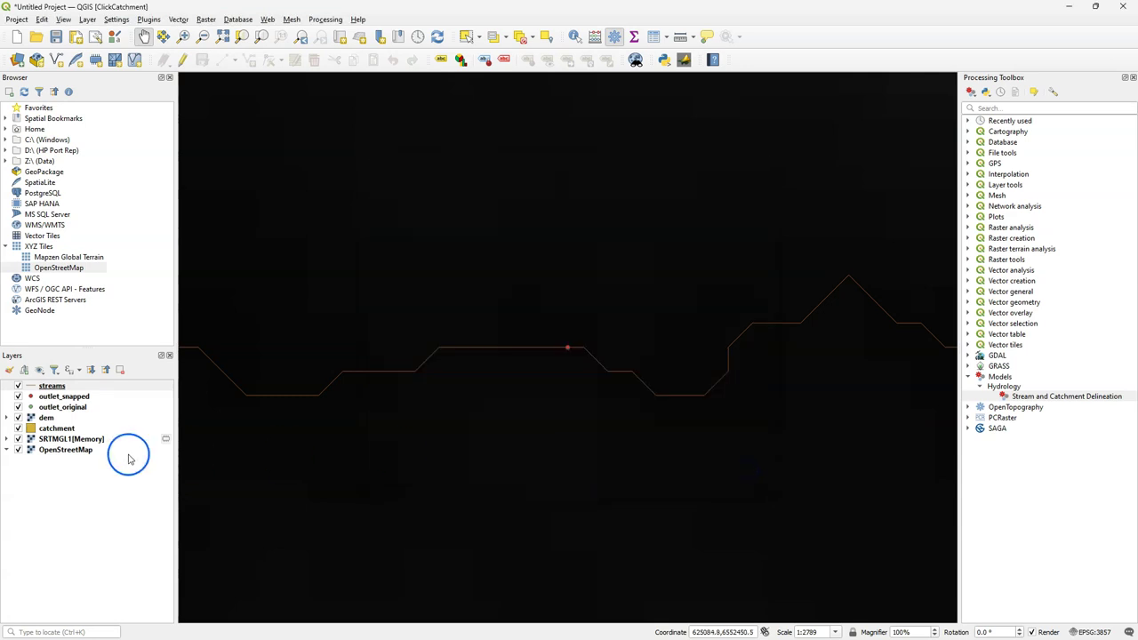
Step: Move the catchment layer directly below streams and zoom to its extent
{"action": "mouse_move", "coordinate": [62, 429]}
{"action": "left_mouse_down"}
{"action": "mouse_move", "coordinate": [81, 382]}
{"action": "mouse_move", "coordinate": [82, 392]}
{"action": "left_mouse_up"}
{"action": "right_click", "coordinate": [82, 393]}
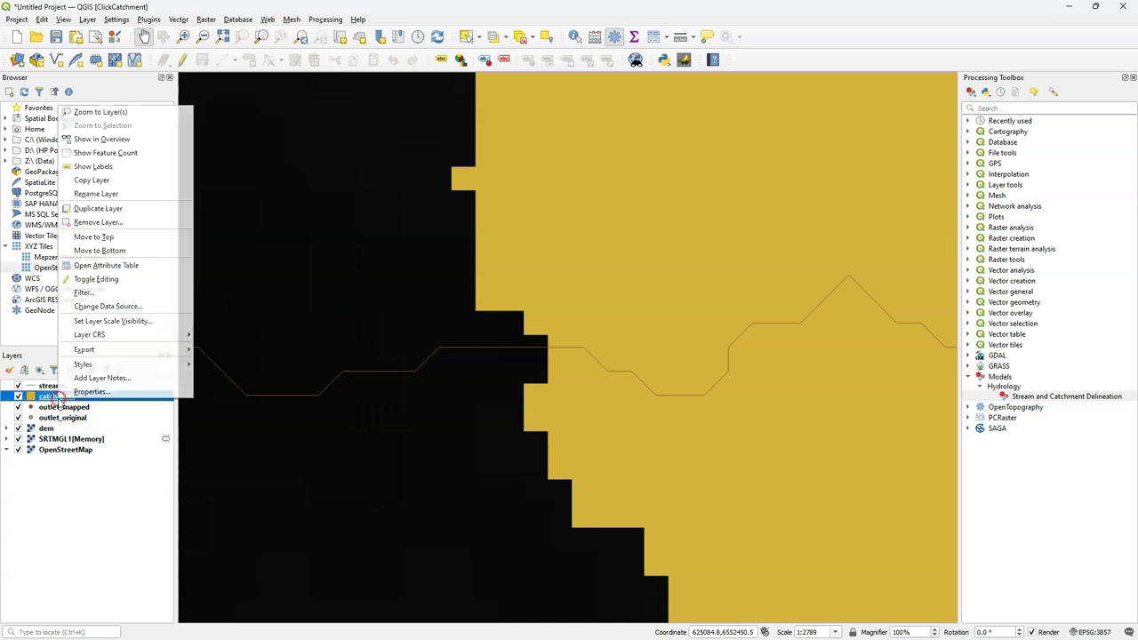
{"action": "left_click", "coordinate": [103, 114]}
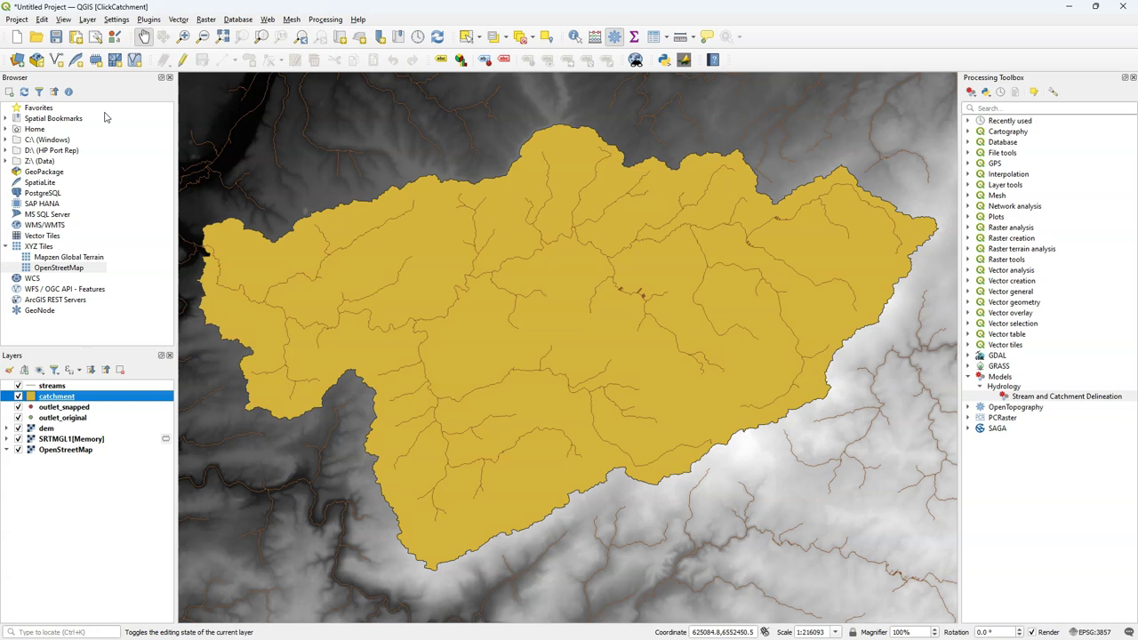
Step: Style the dem layer as Singleband pseudocolor with the cd-a ramp from the cpt-city Topography palettes
{"action": "double_click", "coordinate": [46, 428]}
{"action": "left_click", "coordinate": [925, 113]}
{"action": "left_click", "coordinate": [925, 127]}
{"action": "left_click", "coordinate": [1044, 196]}
{"action": "left_click", "coordinate": [1022, 404]}
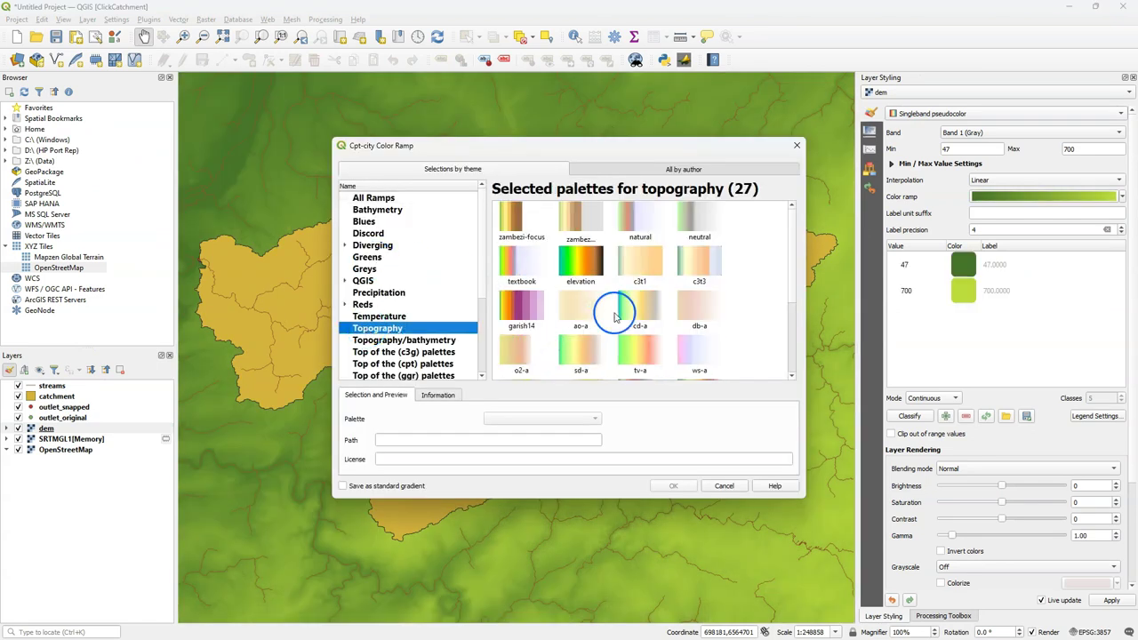
{"action": "left_click", "coordinate": [635, 320]}
{"action": "left_click", "coordinate": [673, 485]}
Step: Duplicate the dem layer as "hillshade", render the copy with the Hillshade renderer and blend the colored dem over it
{"action": "right_click", "coordinate": [69, 427]}
{"action": "left_click", "coordinate": [107, 267]}
{"action": "right_click", "coordinate": [69, 439]}
{"action": "left_click", "coordinate": [114, 250]}
{"action": "type", "text": "hillshade"}
{"action": "key", "text": "Return"}
{"action": "left_click", "coordinate": [1005, 113]}
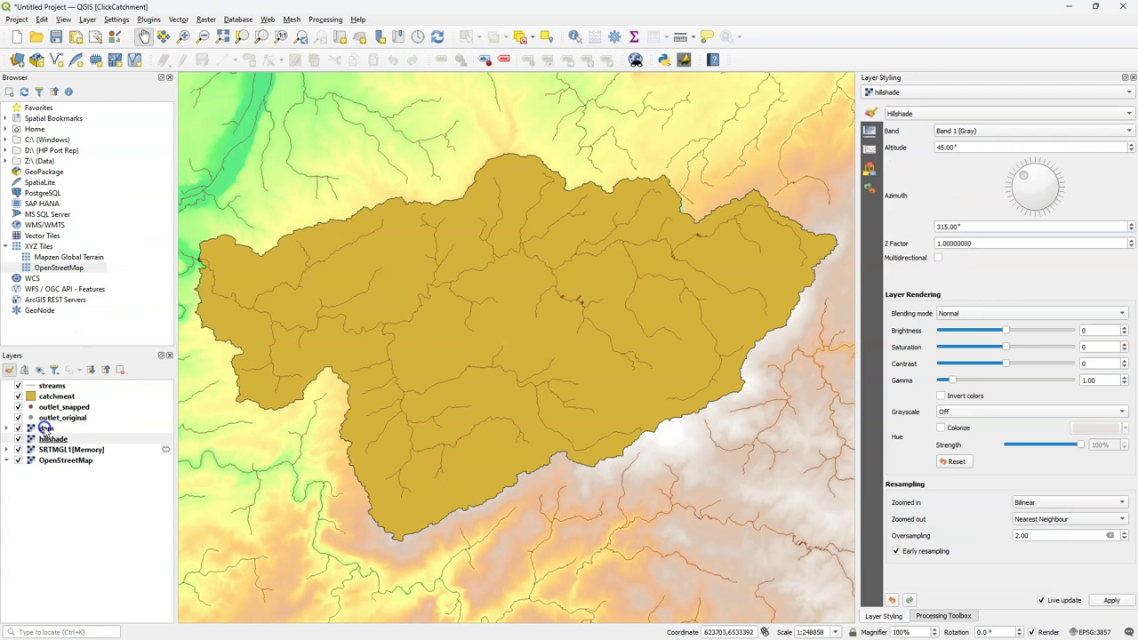
{"action": "left_click", "coordinate": [46, 428]}
Step: Style the catchment layer as Inverted Polygons with a Shapeburst Fill symbol layer
{"action": "left_click", "coordinate": [56, 396]}
{"action": "left_click", "coordinate": [903, 108]}
{"action": "left_click", "coordinate": [915, 178]}
{"action": "left_click", "coordinate": [1010, 254]}
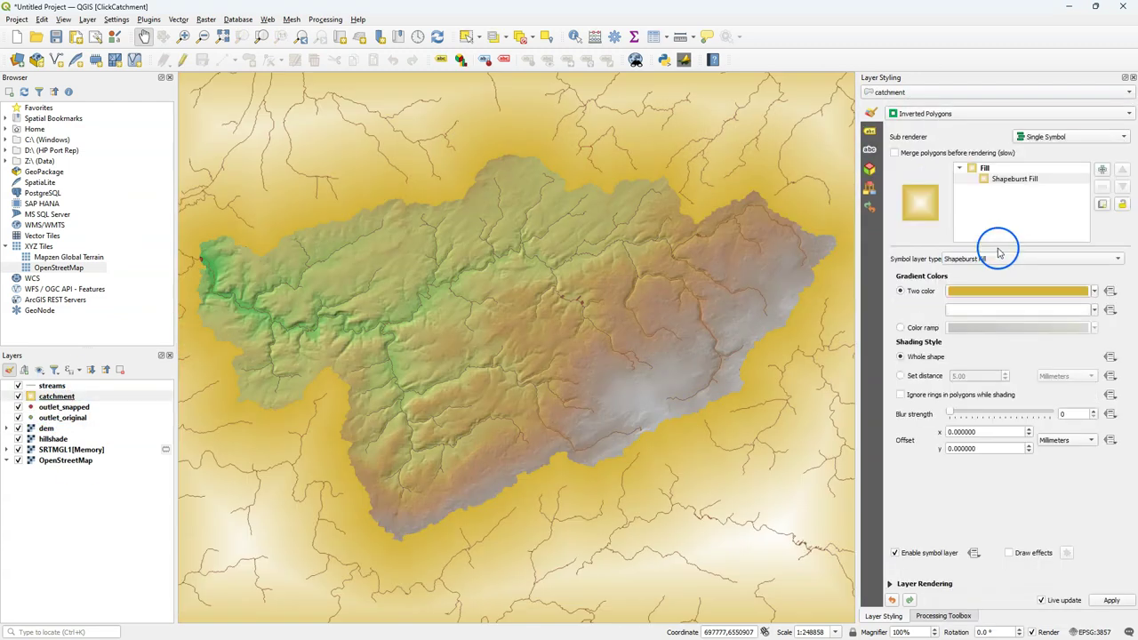
Step: Set the shapeburst's first gradient color to a dark tone and the second to white at about 69% opacity
{"action": "left_click", "coordinate": [1004, 361]}
{"action": "left_click_drag", "start_coordinate": [1025, 361], "coordinate": [945, 381]}
{"action": "left_click", "coordinate": [891, 108]}
{"action": "left_click", "coordinate": [1018, 309]}
{"action": "left_click_drag", "start_coordinate": [1086, 429], "coordinate": [1033, 426]}
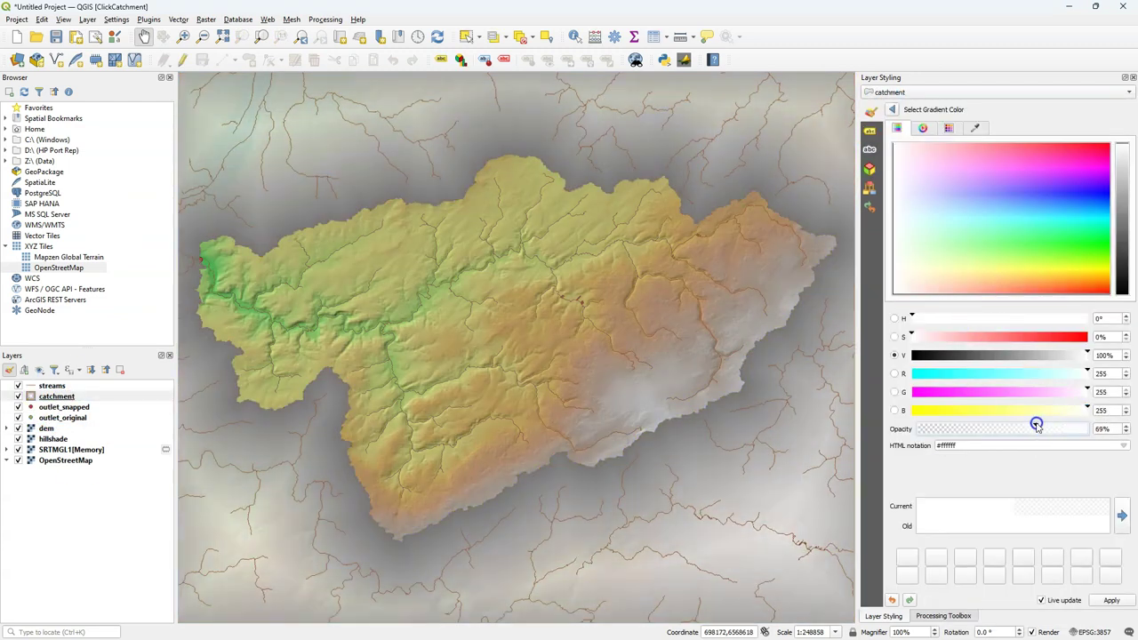
{"action": "left_click", "coordinate": [891, 109]}
Step: Limit the shapeburst shading to a set distance and add an Outline: Simple Line symbol layer to the catchment fill
{"action": "left_click", "coordinate": [900, 375]}
{"action": "double_click", "coordinate": [978, 376]}
{"action": "scroll", "coordinate": [1054, 411], "scroll_direction": "up", "scroll_amount": 2}
{"action": "left_click", "coordinate": [1102, 169]}
{"action": "left_click", "coordinate": [1010, 258]}
{"action": "left_click", "coordinate": [1053, 292]}
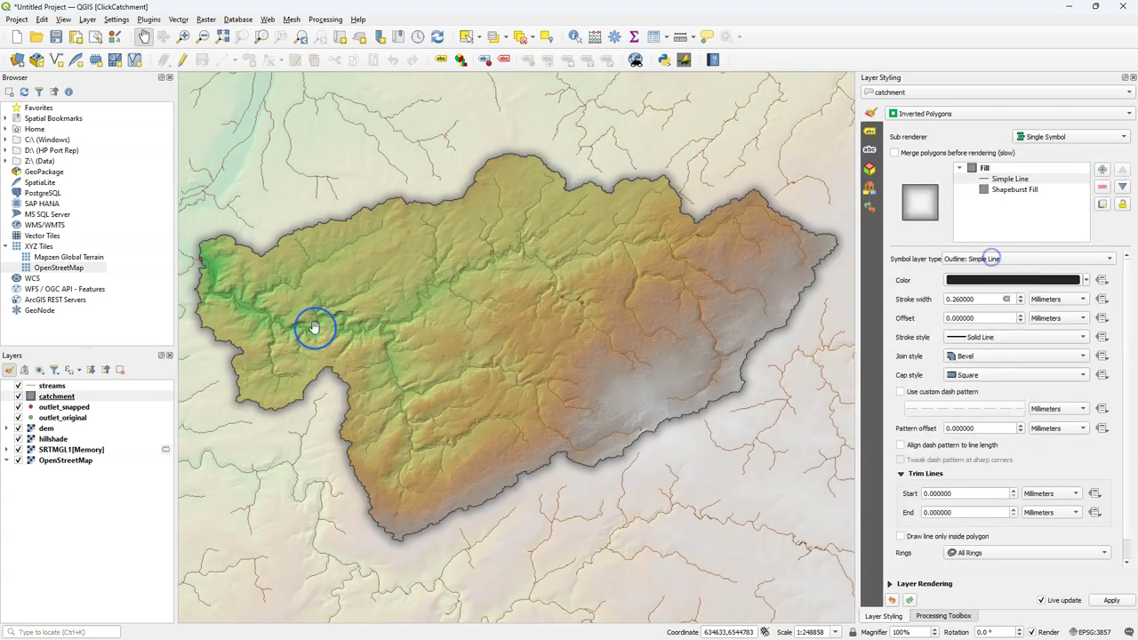
Step: Move outlet_snapped above streams and style streams as an Interpolated Line with varying width based on the cat field, values 7 to 11
{"action": "left_click_drag", "start_coordinate": [63, 406], "coordinate": [63, 384]}
{"action": "left_click", "coordinate": [51, 396]}
{"action": "left_click", "coordinate": [1022, 220]}
{"action": "left_click", "coordinate": [1004, 158]}
{"action": "left_click", "coordinate": [1022, 268]}
{"action": "left_click", "coordinate": [969, 297]}
{"action": "left_click", "coordinate": [1022, 287]}
{"action": "left_click", "coordinate": [1069, 313]}
Step: Set the streams' maximum line width to 1.00 mm and give them a single blue color
{"action": "scroll", "coordinate": [995, 354], "scroll_direction": "down", "scroll_amount": 2}
{"action": "left_click", "coordinate": [1118, 440]}
{"action": "left_click", "coordinate": [968, 434]}
{"action": "left_click", "coordinate": [969, 169]}
{"action": "left_click", "coordinate": [399, 500]}
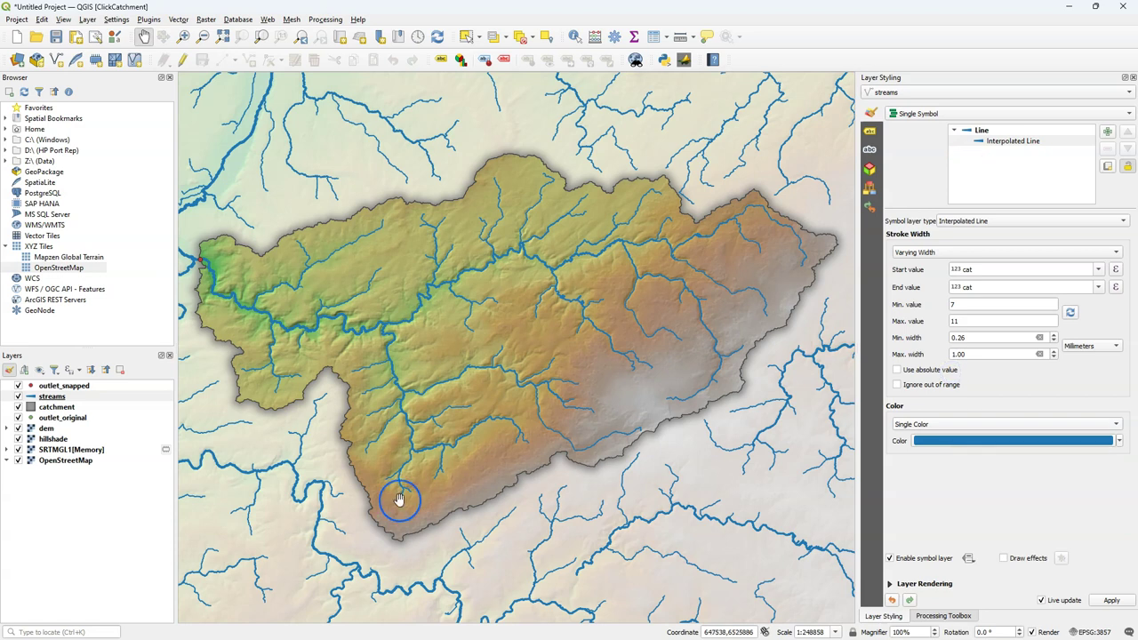